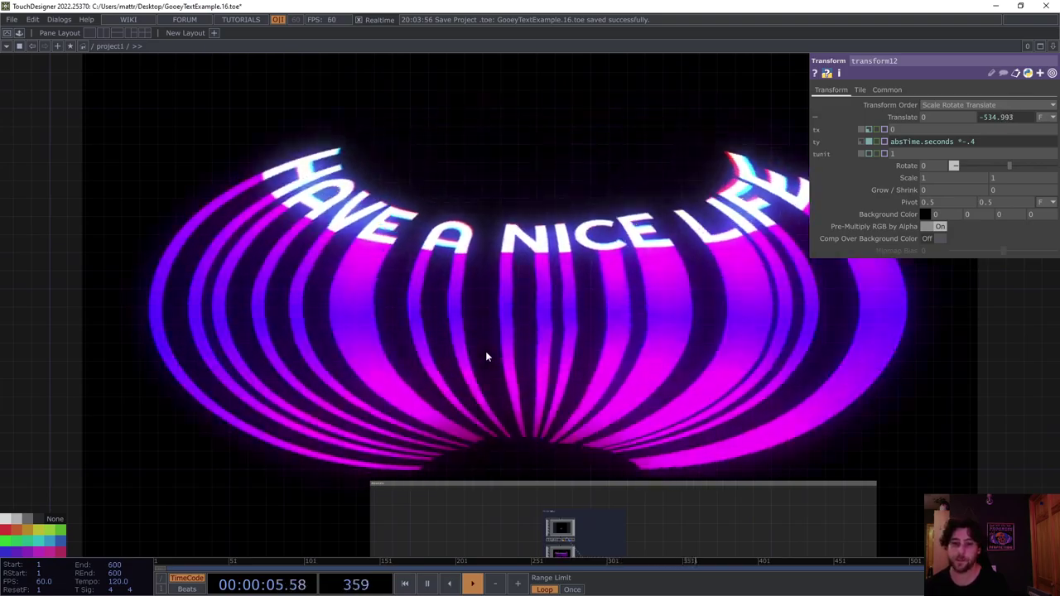
Step: Look over the finished gooey text network and its curved and flat text-trail outputs
scroll(503, 294, "down", 5)
left_click_drag(373, 328, 202, 397)
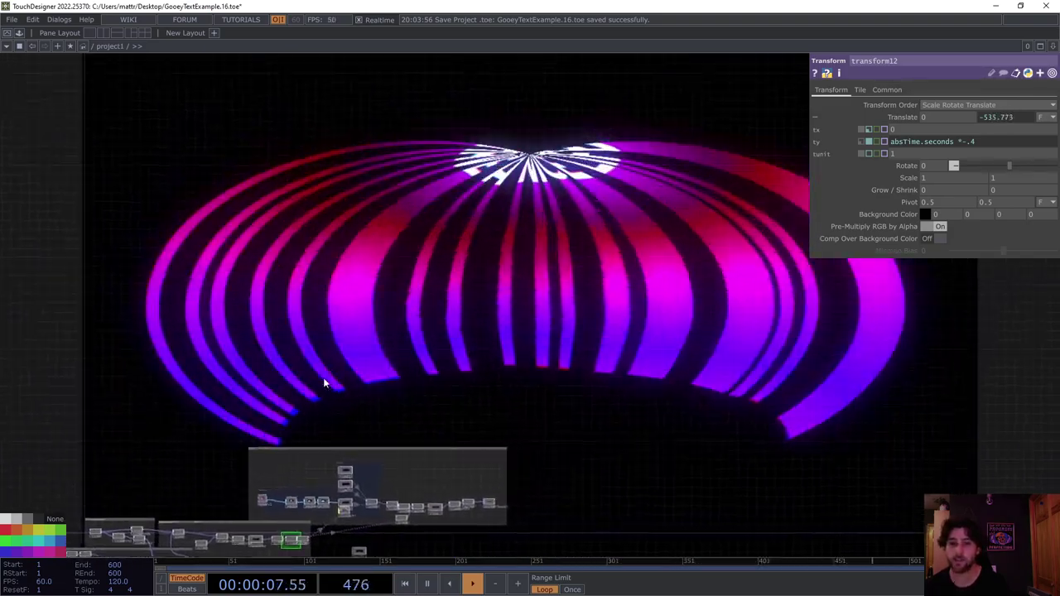
left_click_drag(377, 410, 515, 277)
scroll(357, 405, "up", 8)
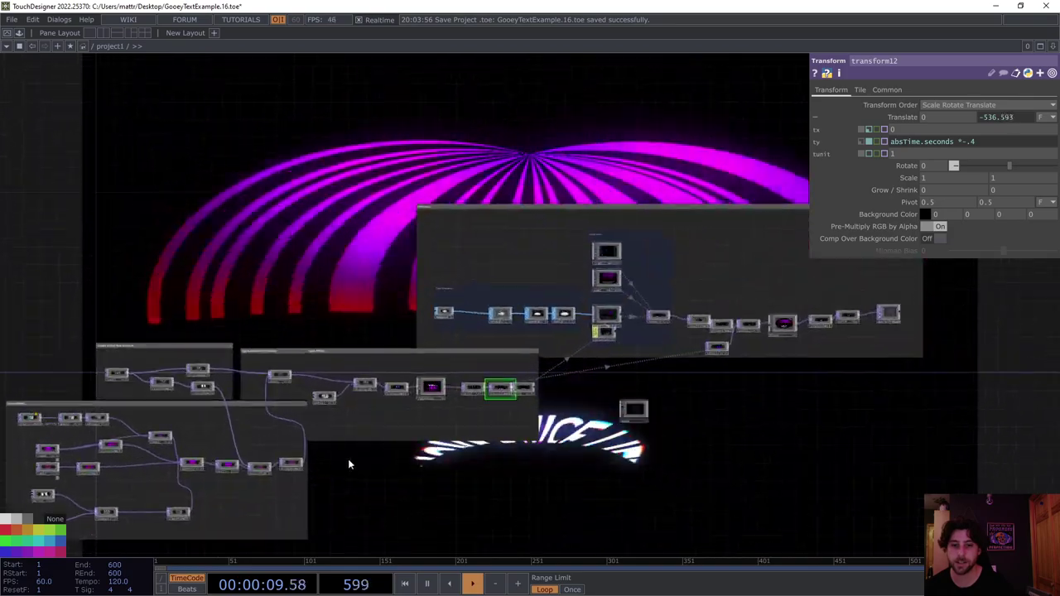
scroll(552, 380, "up", 4)
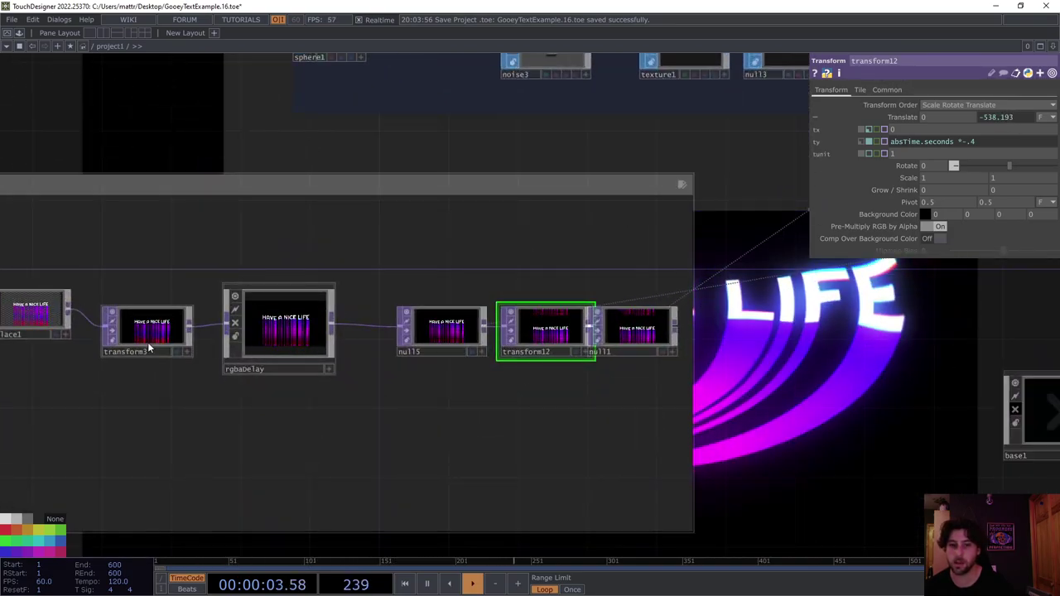
left_click_drag(599, 452, 332, 515)
scroll(571, 433, "down", 5)
left_click_drag(581, 303, 365, 399)
left_click_drag(426, 289, 258, 454)
left_click_drag(433, 340, 409, 363)
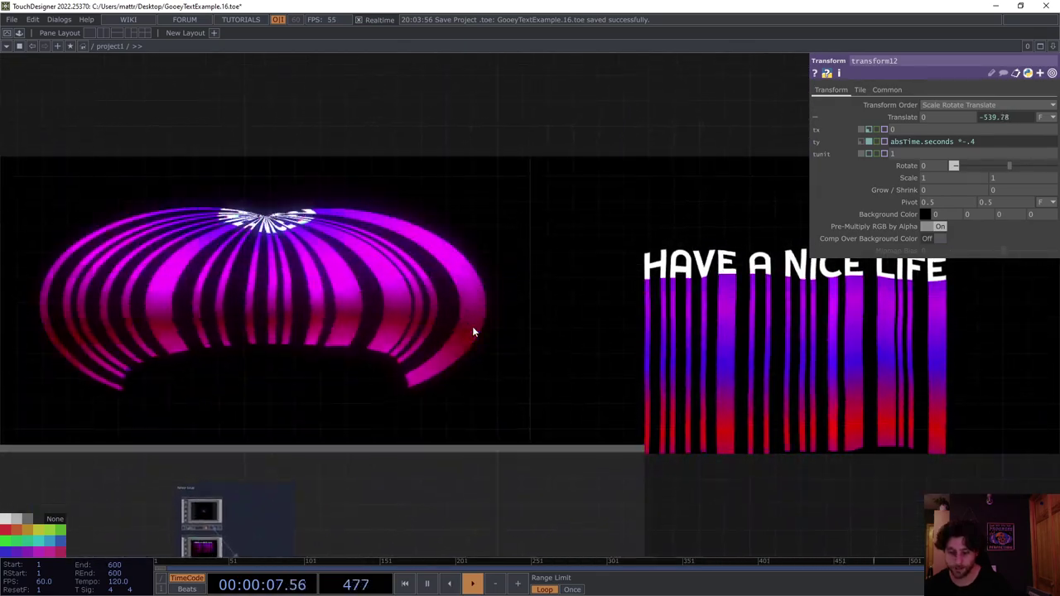
key("p")
left_click_drag(521, 353, 464, 375)
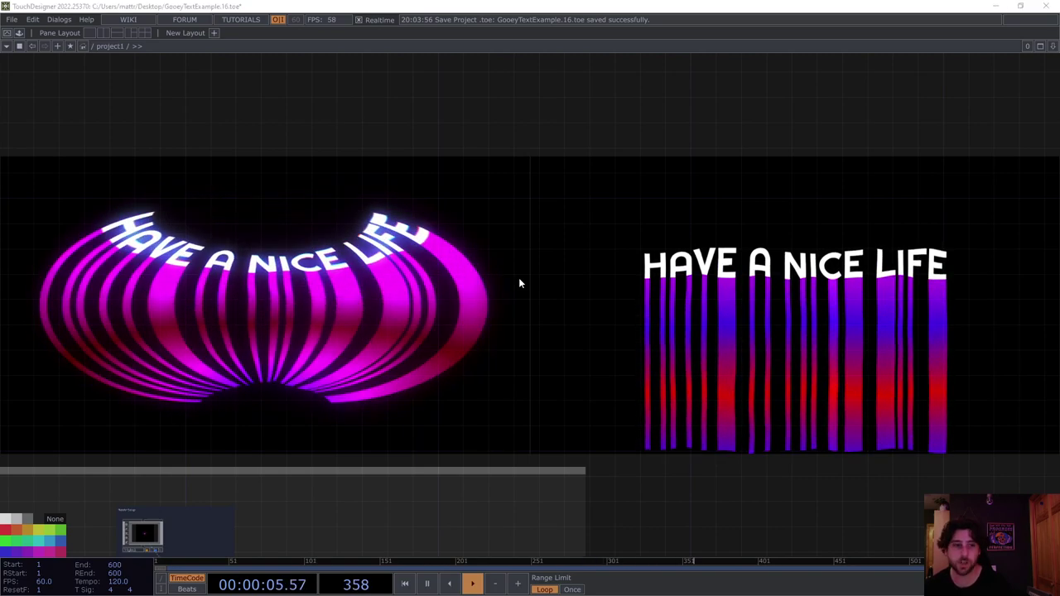
Step: Switch to the browser and look through Mishko's Motions - Winter 2020 text-trail animations and the VolvoxLabs site as references
key("alt+Tab")
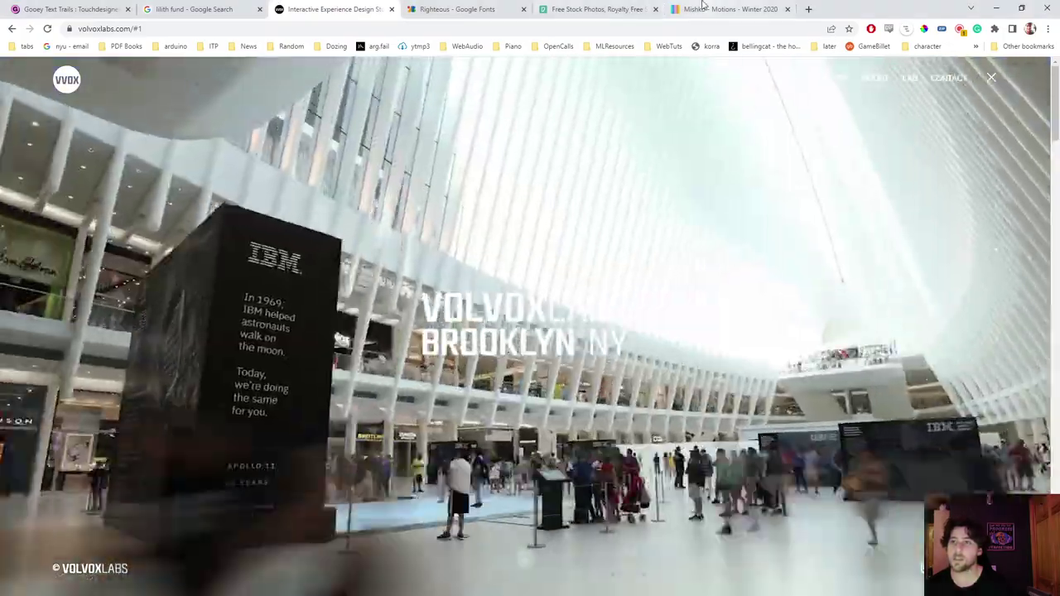
left_click(729, 9)
scroll(199, 270, "down", 1)
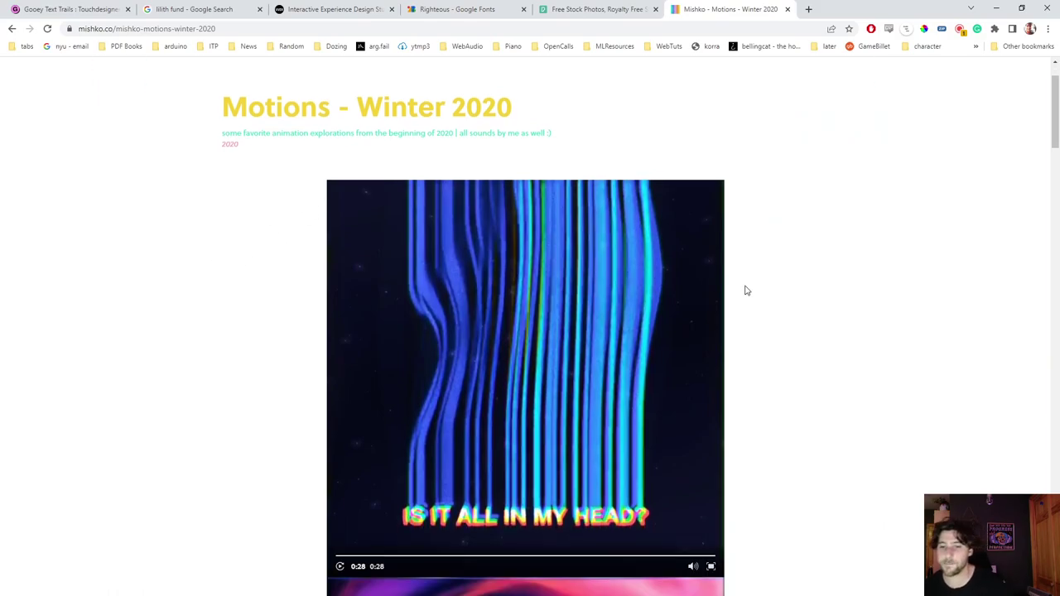
scroll(750, 294, "down", 8)
scroll(762, 299, "down", 5)
scroll(779, 322, "down", 8)
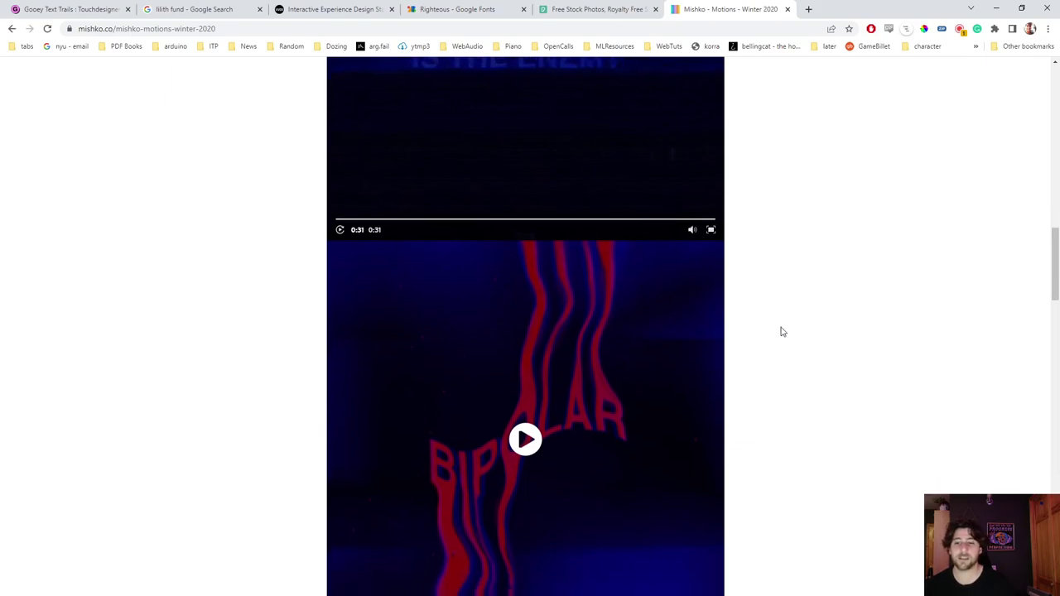
scroll(787, 323, "down", 5)
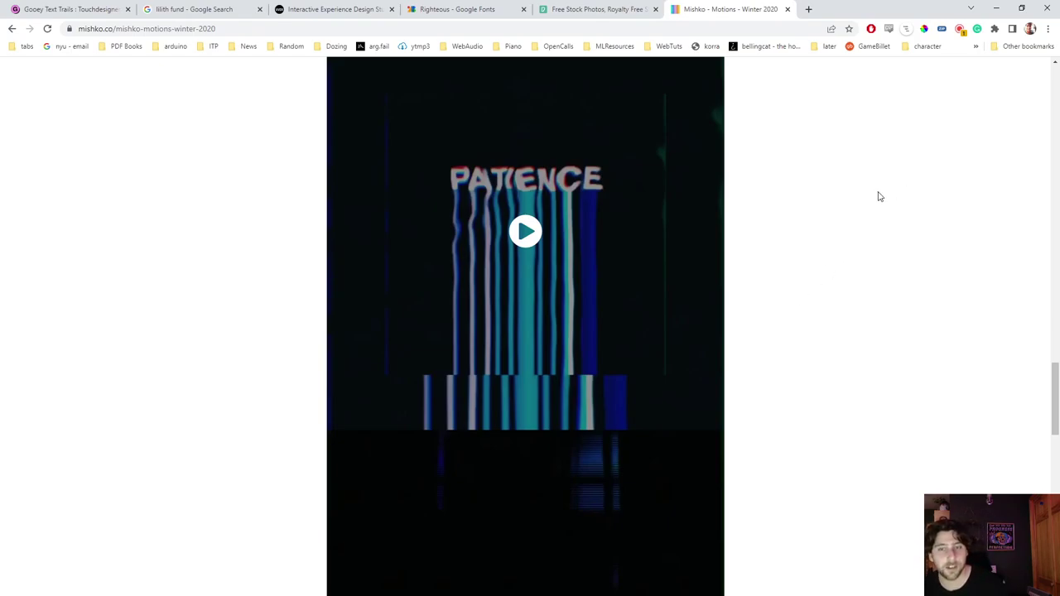
left_click(317, 9)
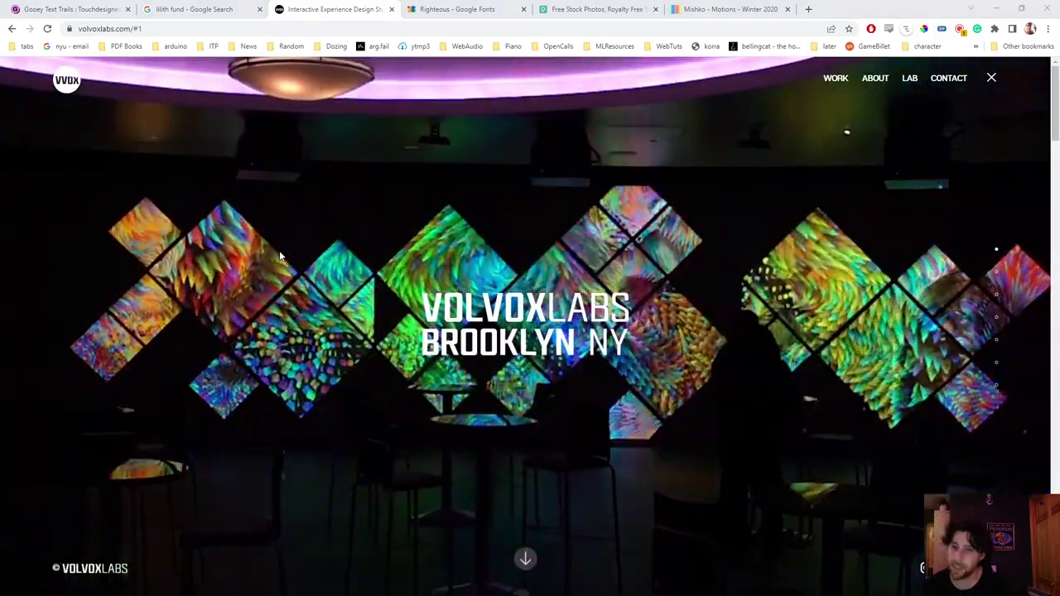
Step: Switch back to TouchDesigner, add a Base COMP in the empty area beside the existing network and enter it
key("alt+Tab")
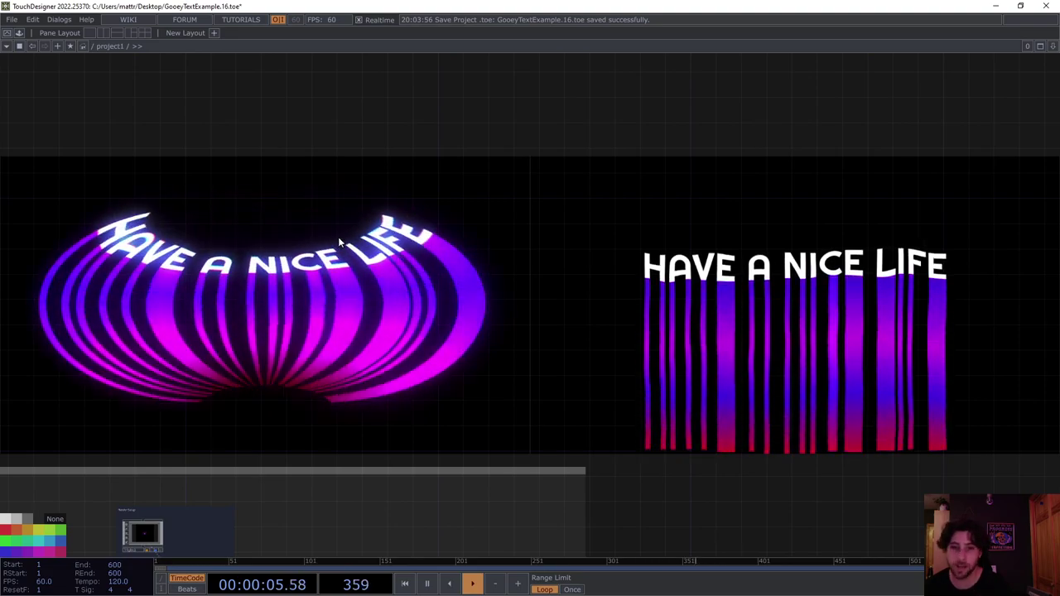
left_click_drag(435, 277, 428, 172)
left_click_drag(438, 236, 419, 197)
left_click_drag(605, 276, 437, 135)
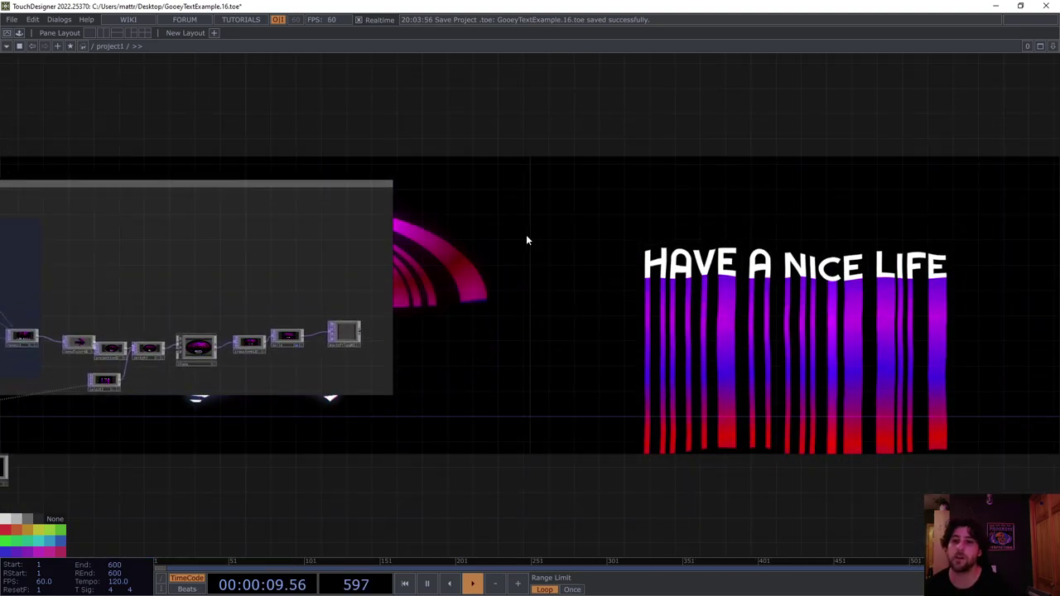
key("Tab")
left_click(338, 97)
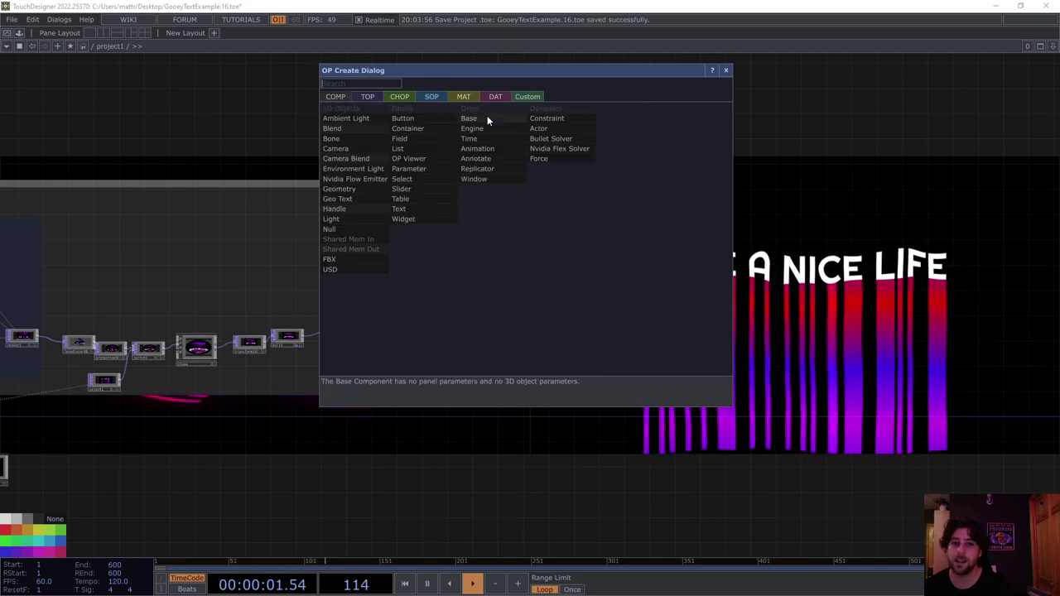
left_click(469, 119)
left_click(537, 274)
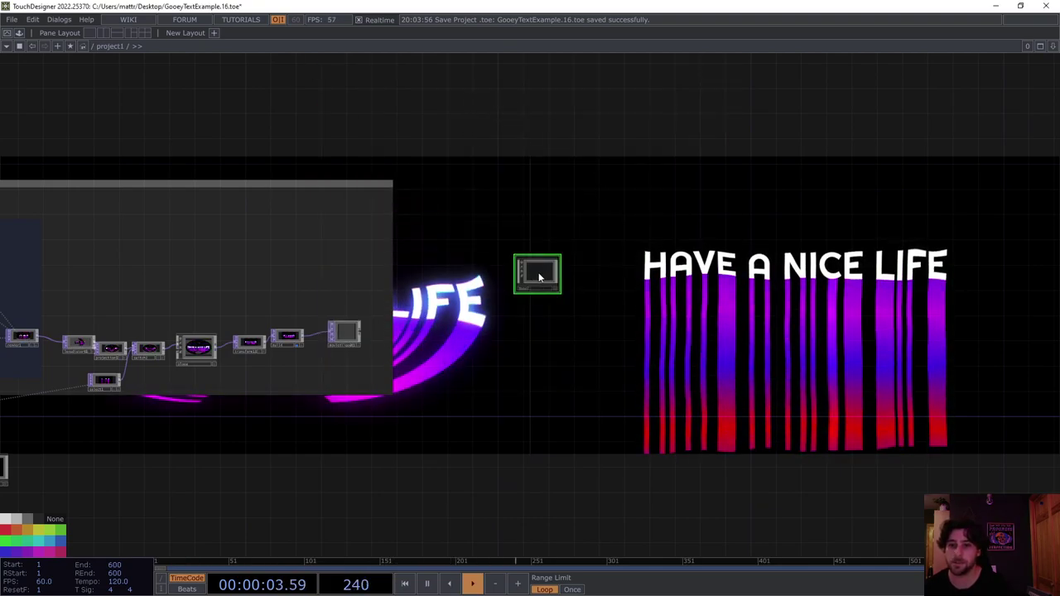
key("i")
scroll(476, 320, "down", 3)
left_click_drag(483, 306, 499, 266)
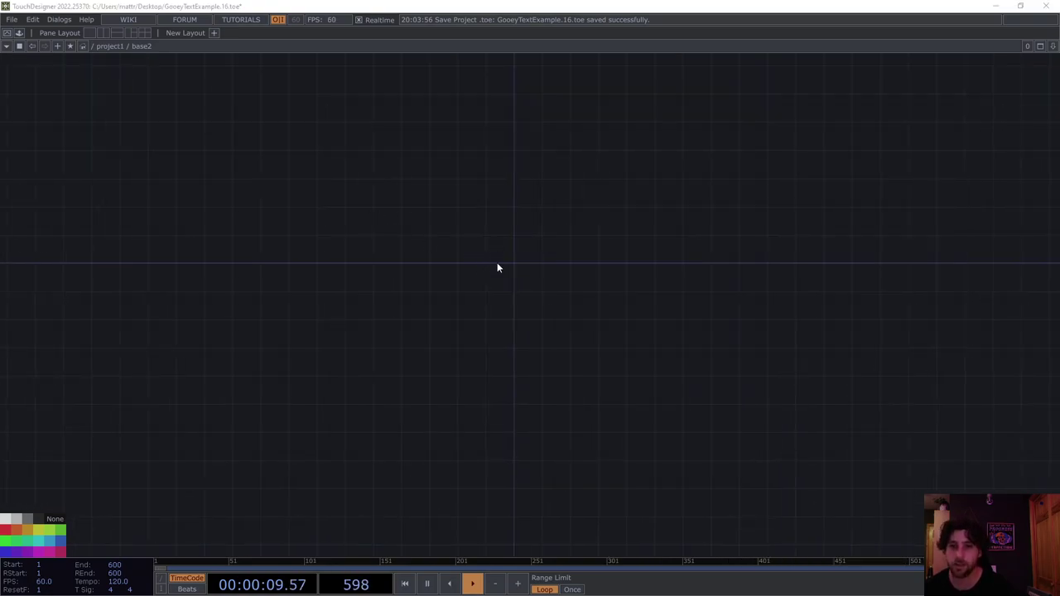
Step: Add a Text TOP to the empty Base network
key("Tab")
left_click(343, 125)
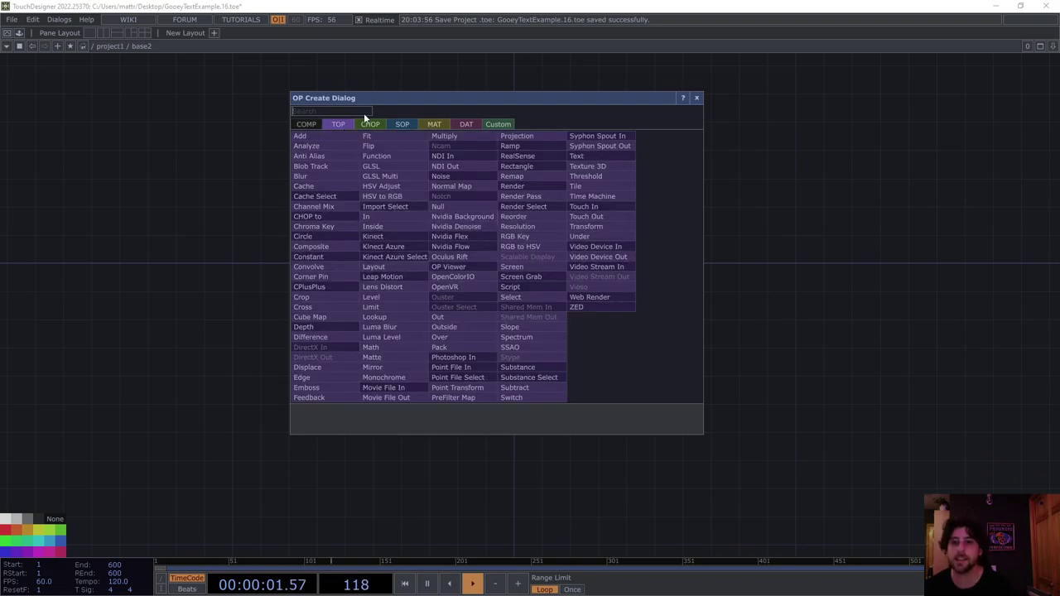
left_click(577, 155)
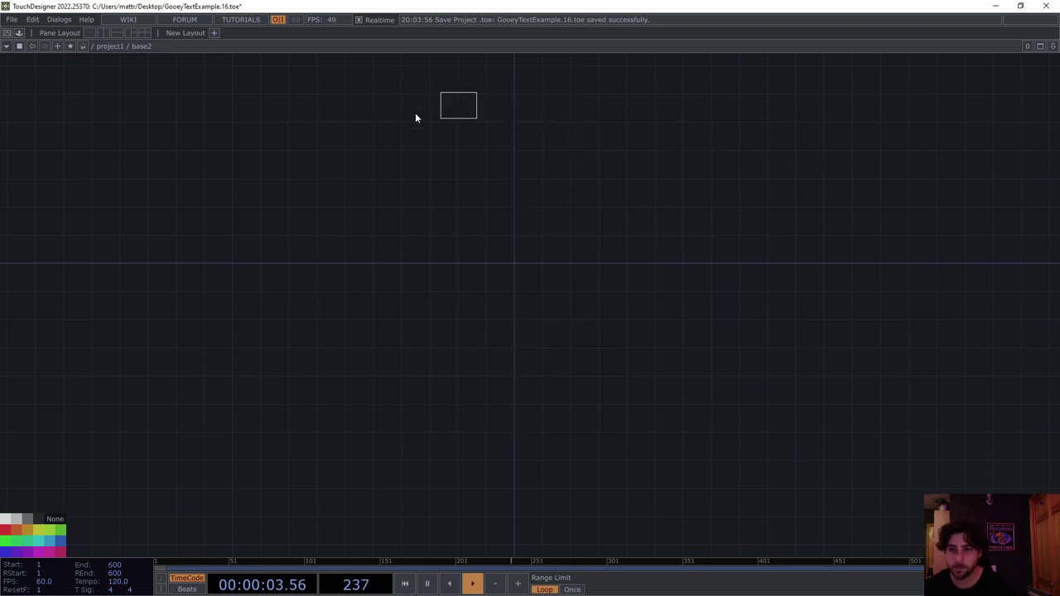
left_click(401, 266)
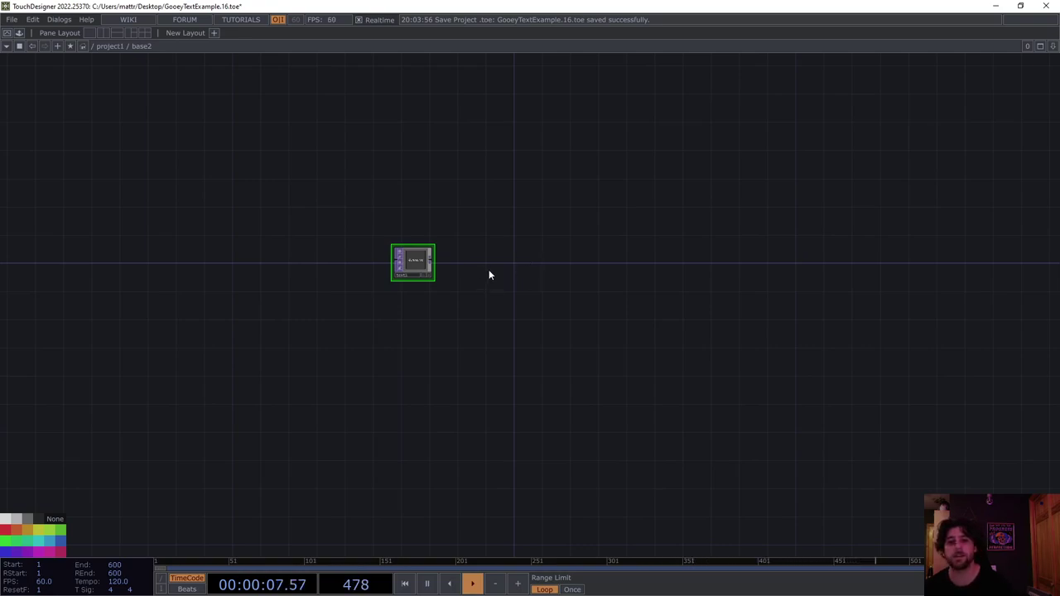
Step: Set the Text TOP's text to "DONT STOP NOW"
key("p")
left_click(922, 168)
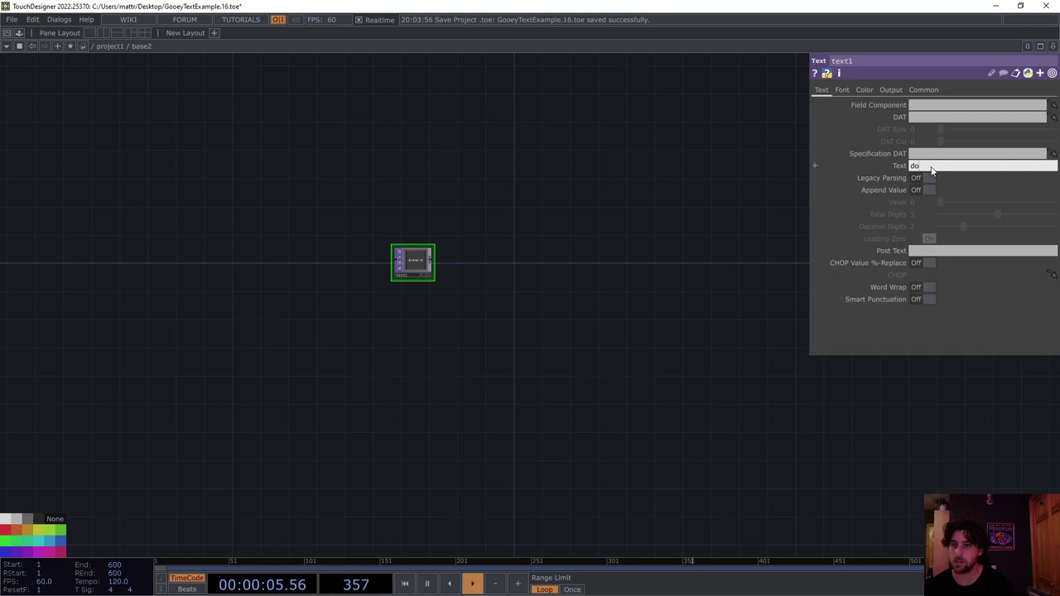
type("DONT STOP NOW")
left_click_drag(698, 236, 676, 239)
scroll(404, 290, "up", 6)
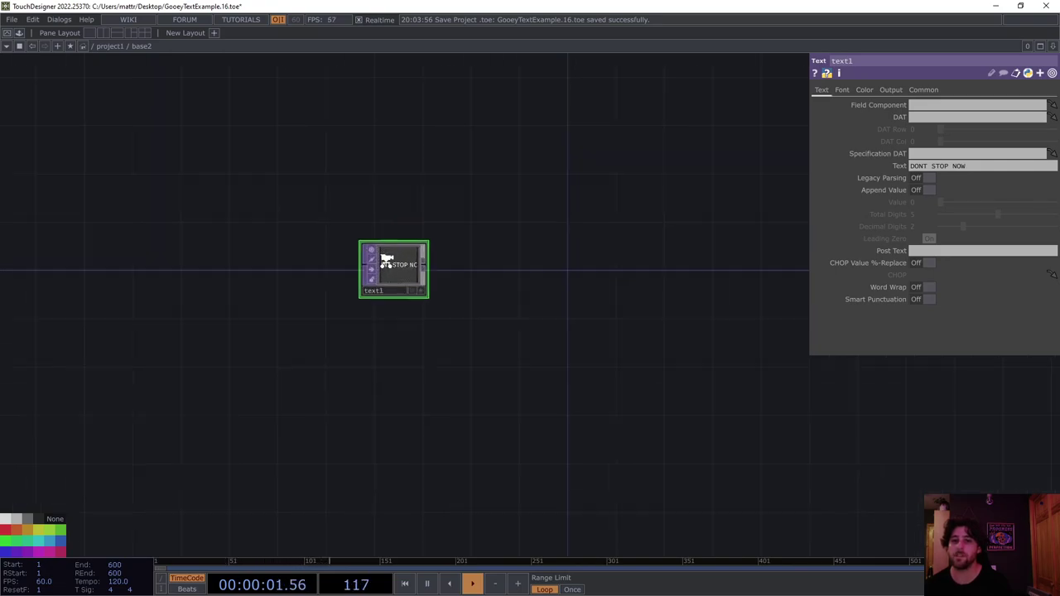
Step: Connect a Null TOP to the Text TOP's output and line it up level with the text node
scroll(454, 289, "down", 4)
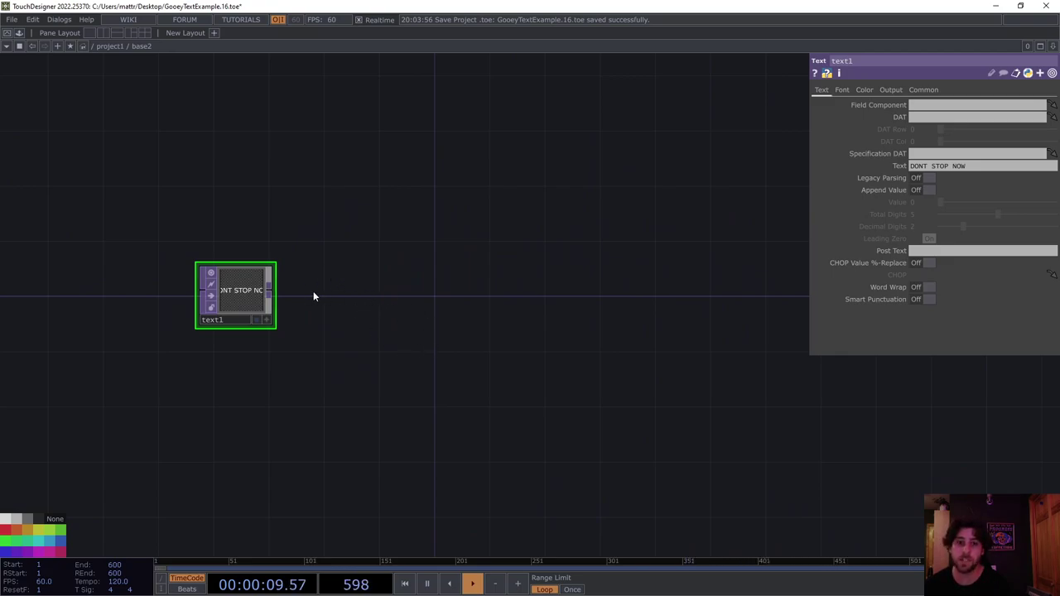
right_click(270, 291)
left_click(250, 233)
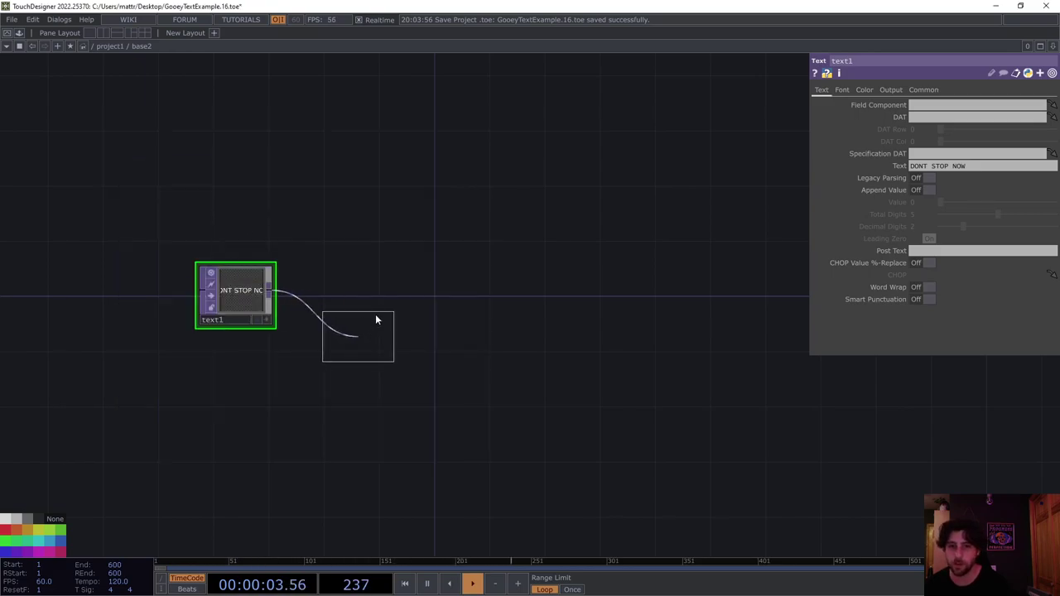
left_click(493, 290)
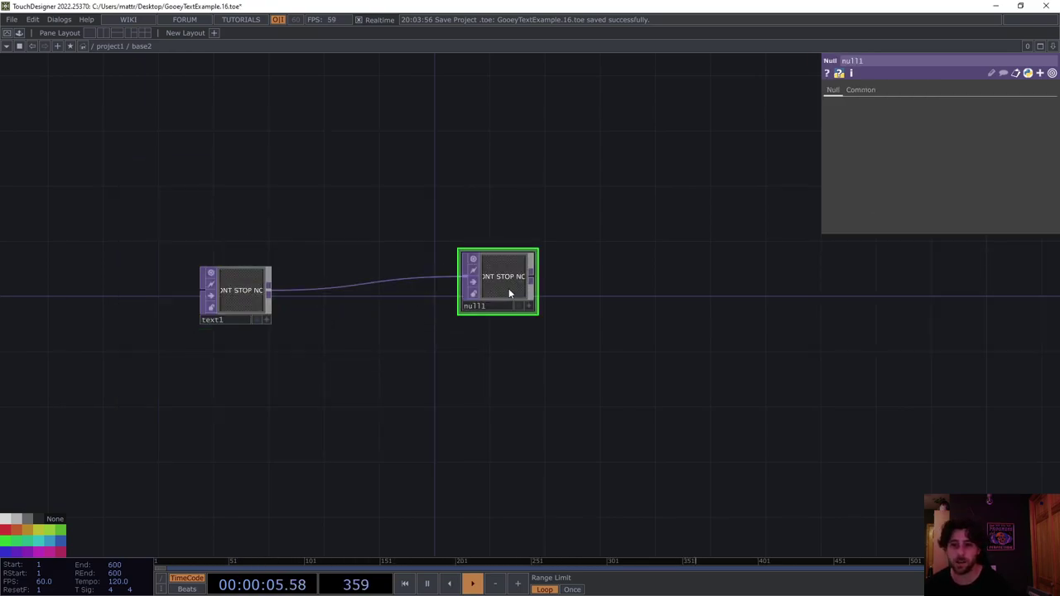
left_click_drag(521, 284, 536, 295)
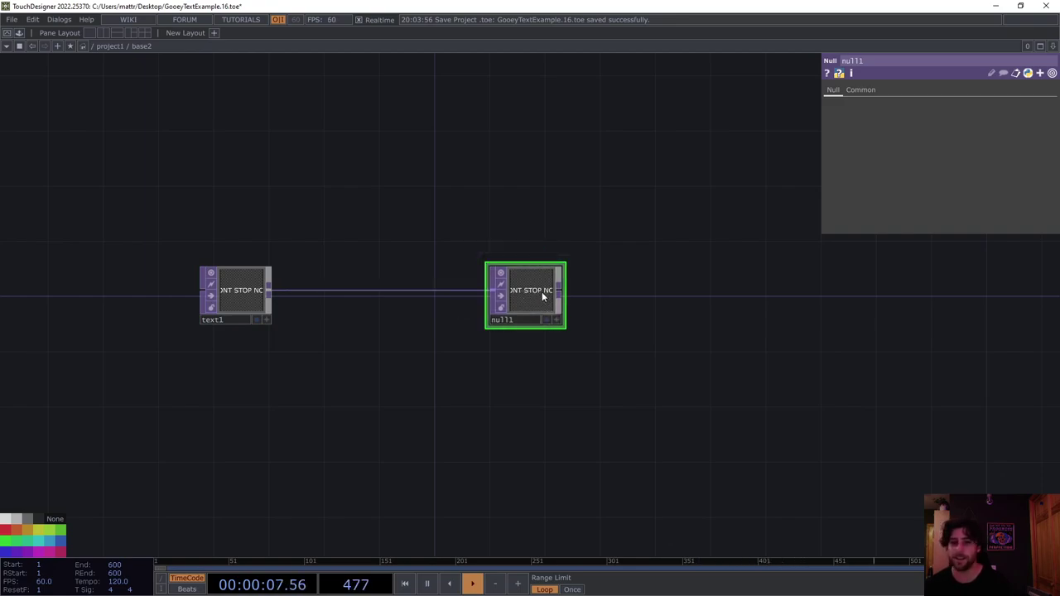
Step: Display the Null TOP's output as the network background and move the node farther from the text node
left_click(545, 321)
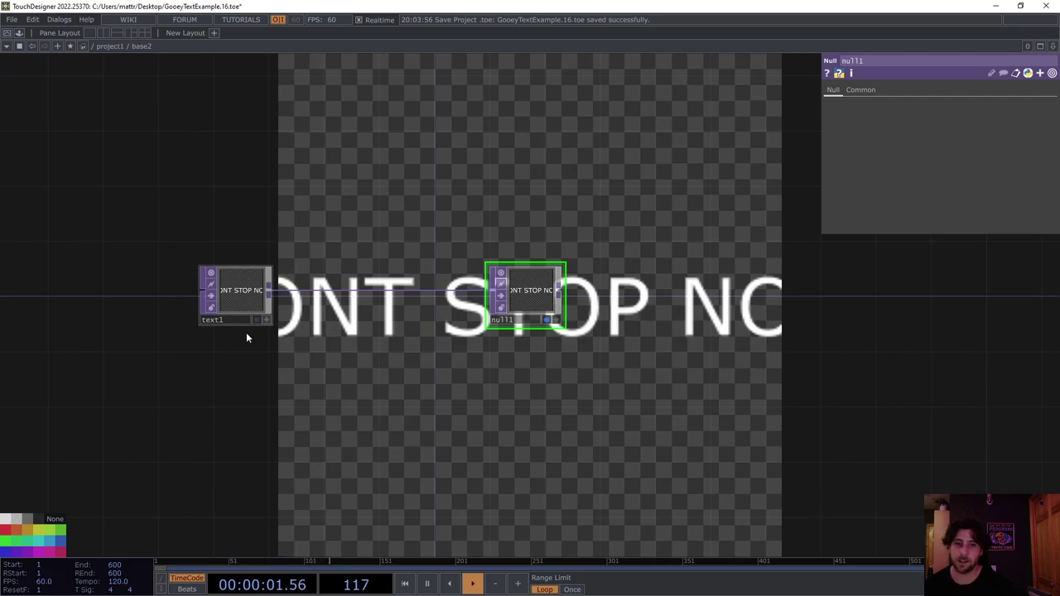
left_click_drag(549, 309, 594, 326)
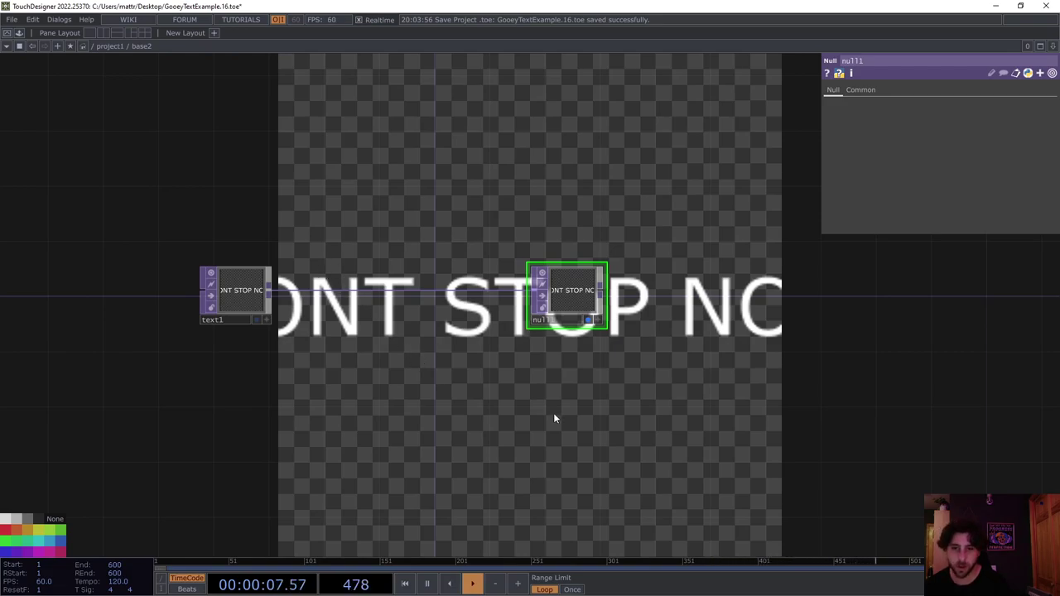
left_click_drag(402, 260, 475, 273)
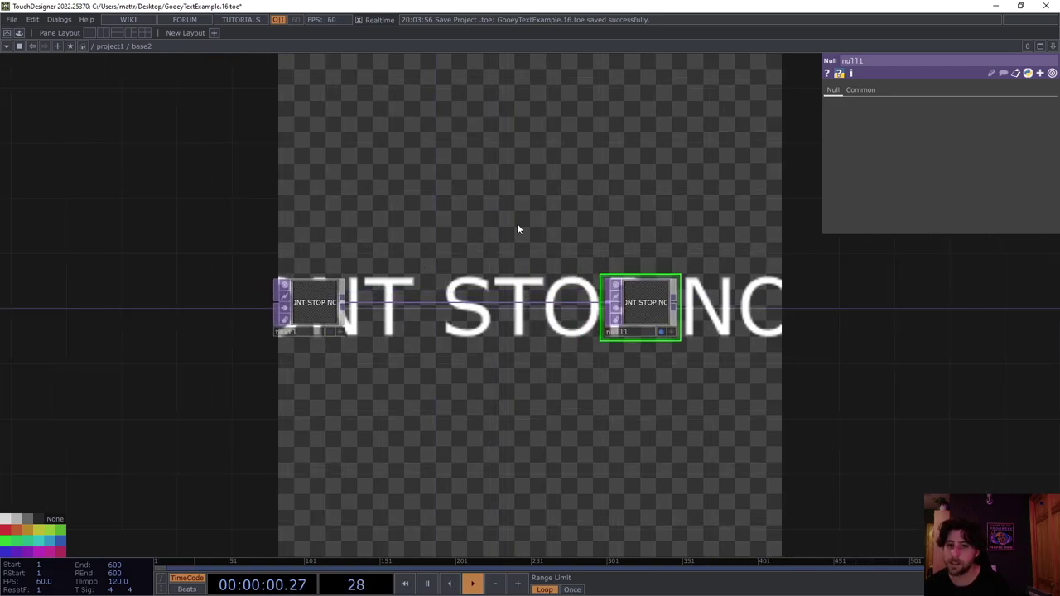
Step: Set the Text TOP's resolution to 1280 x 720
left_click(321, 298)
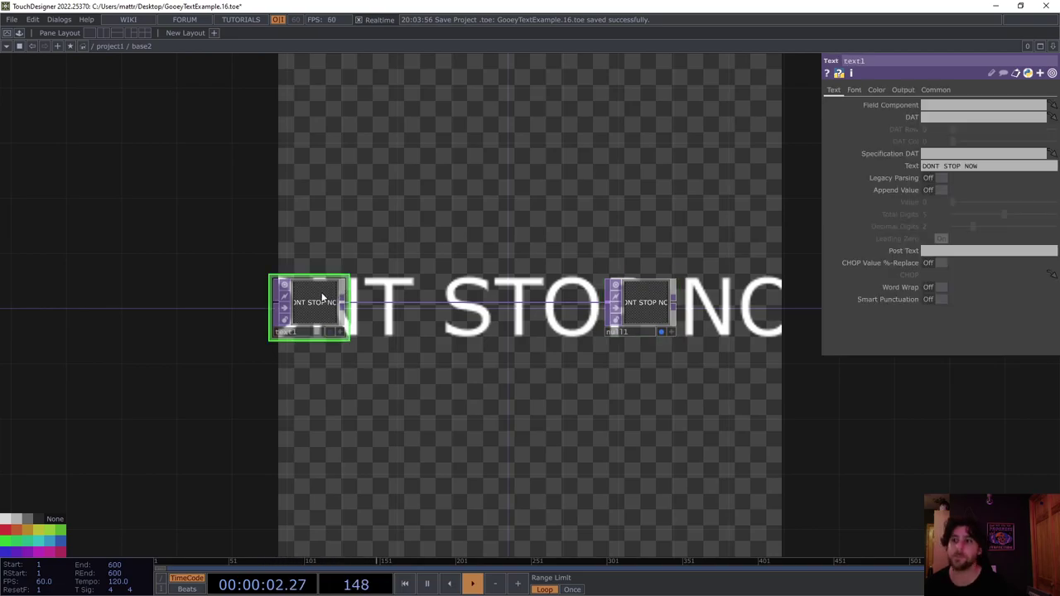
left_click(936, 90)
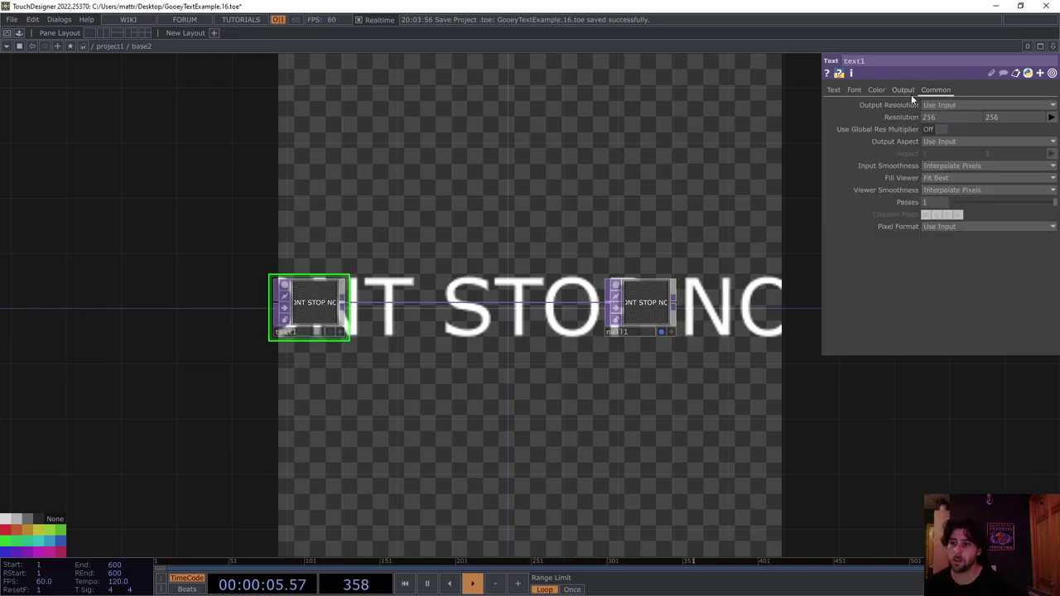
left_click(1057, 121)
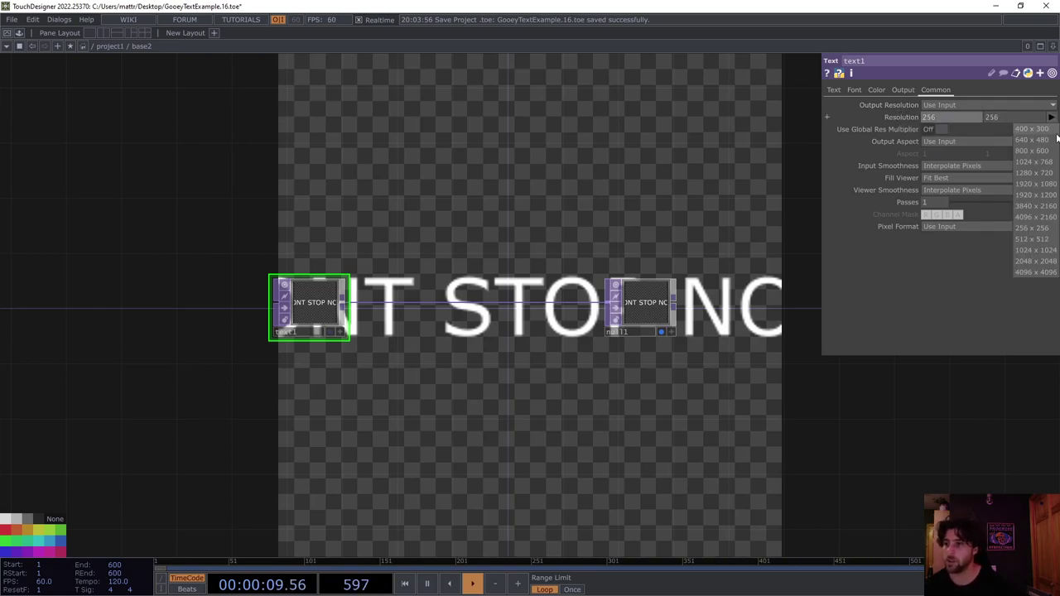
left_click(1039, 173)
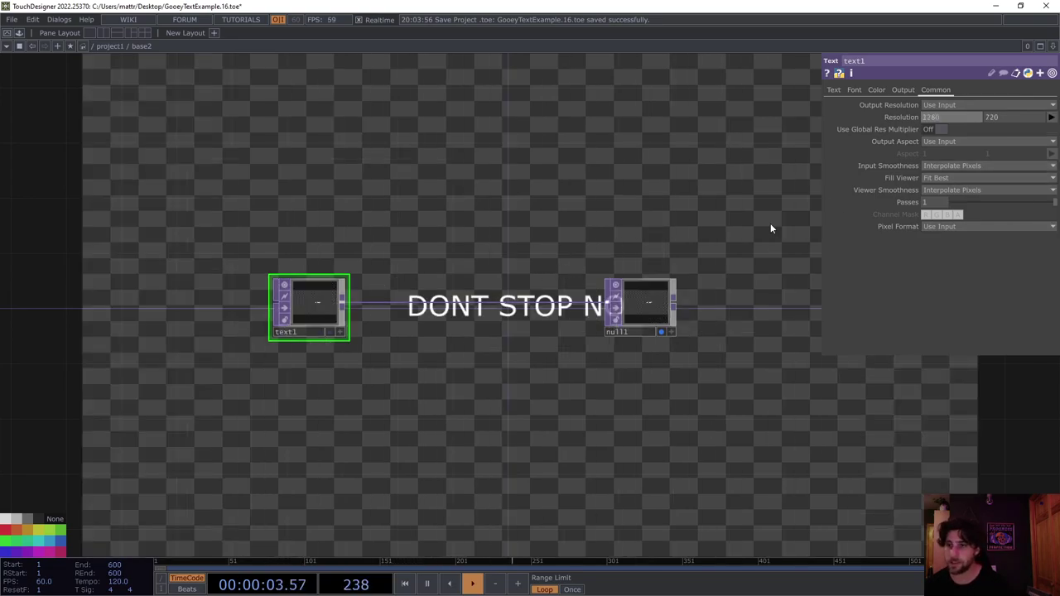
Step: Increase the Text TOP's horizontal font size to 78.6 pt
left_click_drag(348, 331, 222, 331)
scroll(222, 332, "up", 6)
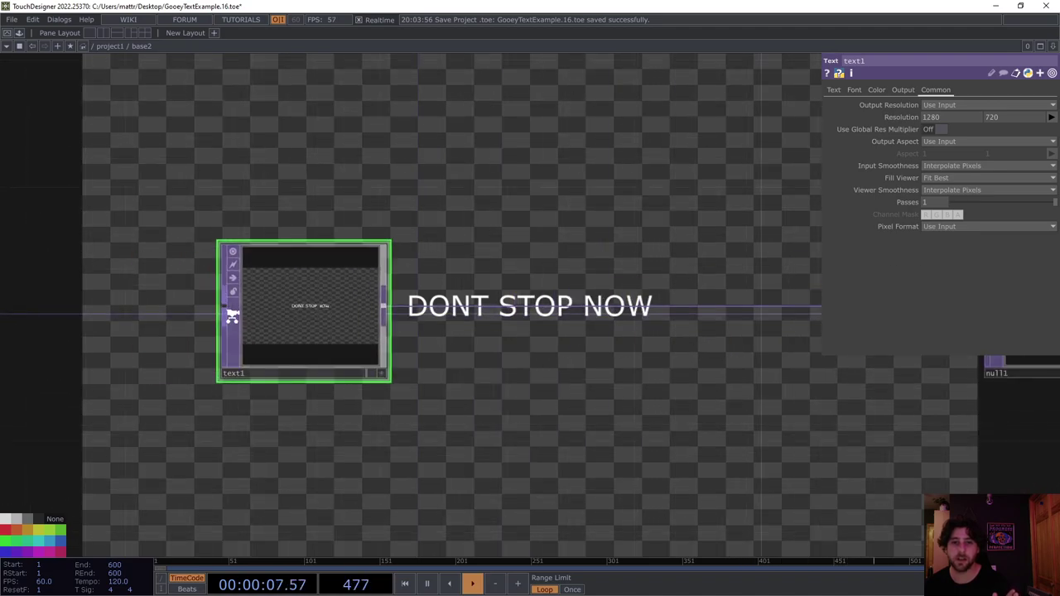
scroll(302, 318, "up", 5)
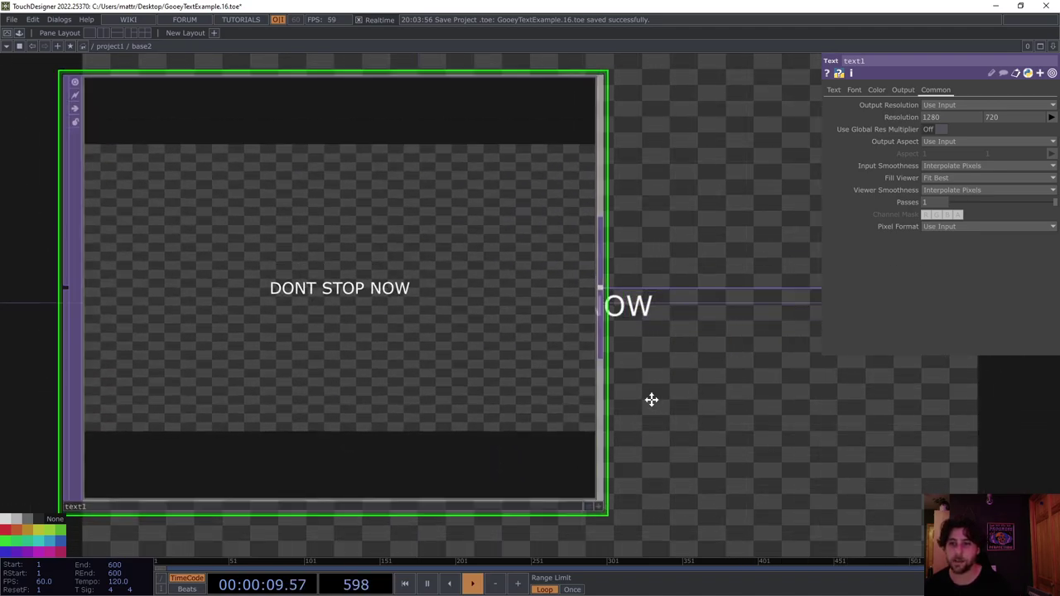
left_click(853, 90)
left_click_drag(979, 203, 1018, 213)
scroll(608, 265, "down", 3)
left_click_drag(661, 224, 519, 232)
scroll(518, 231, "down", 6)
Step: Space the Text and Null nodes farther apart to leave room for operators between them
left_click_drag(575, 266, 408, 241)
left_click_drag(473, 276, 293, 281)
scroll(333, 296, "down", 5)
mouse_move(588, 261)
left_mouse_down()
mouse_move(515, 264)
mouse_move(609, 258)
left_mouse_up()
left_click_drag(252, 178, 350, 226)
left_click_drag(229, 291, 191, 293)
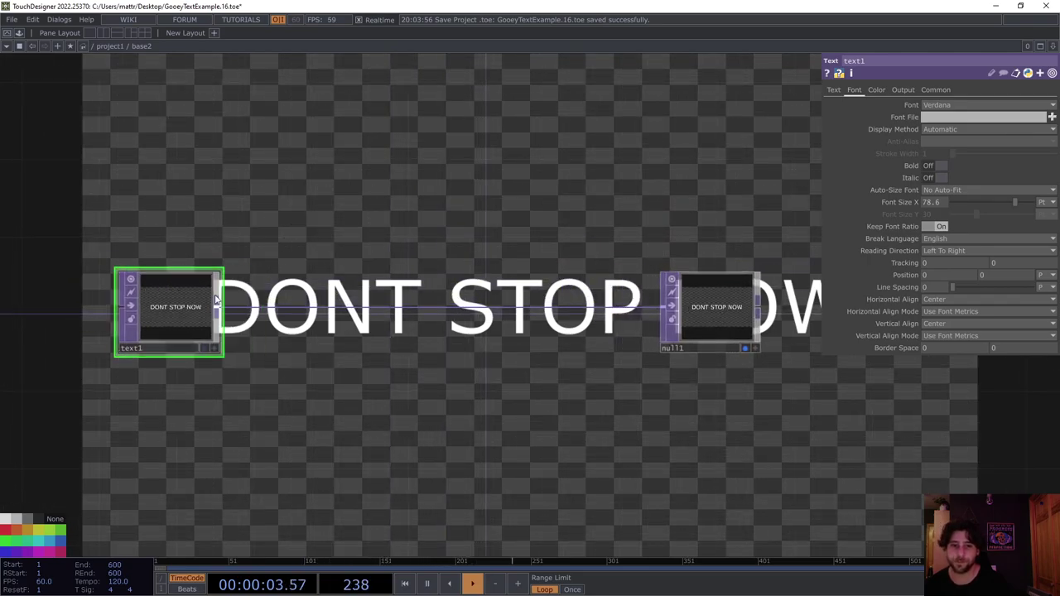
left_click_drag(710, 330, 727, 330)
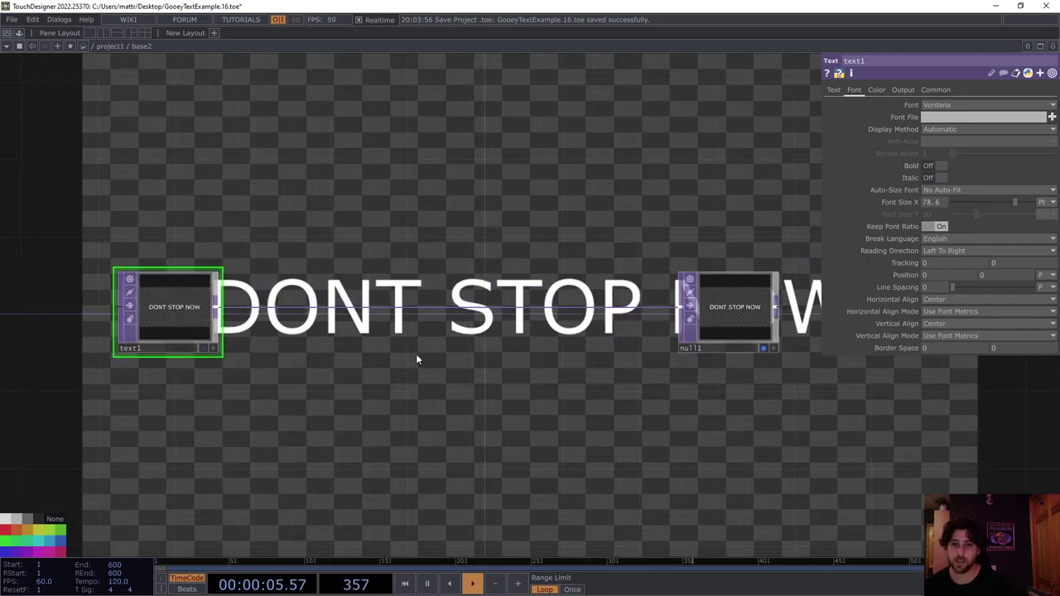
Step: Insert a Transform TOP on the wire between the Text and Null TOPs, close to the Text node
right_click(266, 309)
left_click(280, 298)
type("TRA")
left_click(369, 256)
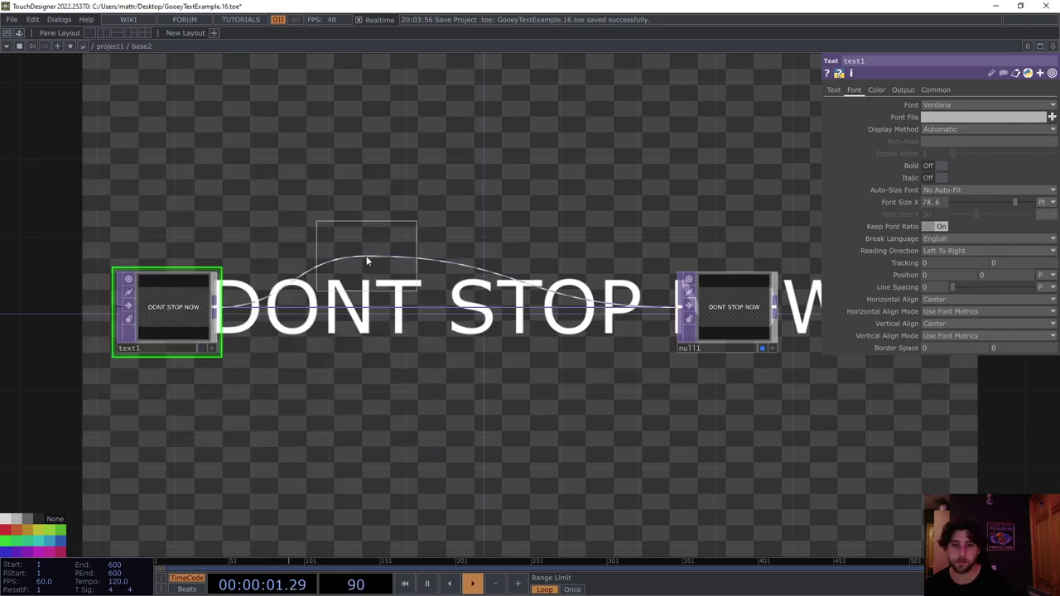
left_click(303, 313)
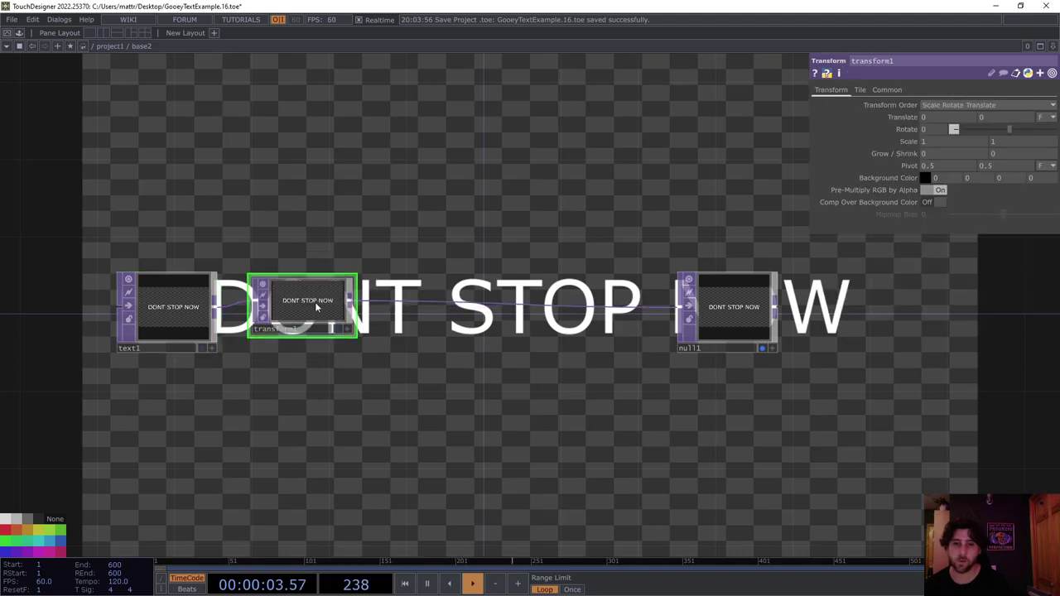
left_click_drag(181, 303, 162, 303)
Step: Set the first Transform's vertical translation to 0.55, leaving only the bottom edges of the letters inside the frame
scroll(298, 304, "up", 5)
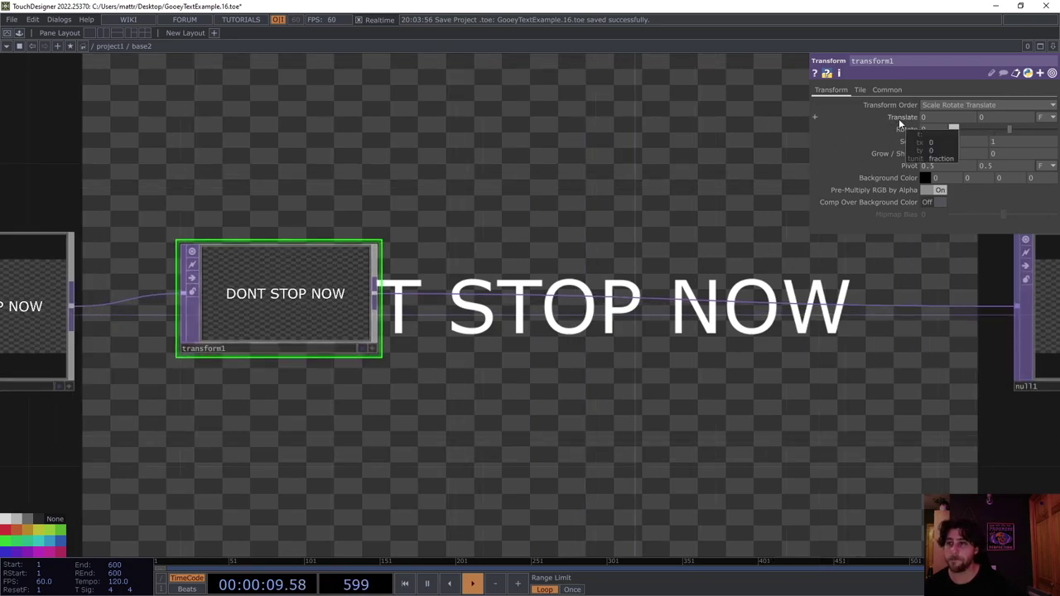
mouse_move(993, 119)
middle_mouse_down()
mouse_move(1049, 126)
mouse_move(1011, 103)
mouse_move(993, 118)
middle_mouse_up()
scroll(993, 118, "up", 1)
scroll(993, 119, "down", 1)
scroll(992, 118, "up", 2)
left_click_drag(296, 341, 631, 334)
scroll(347, 312, "up", 4)
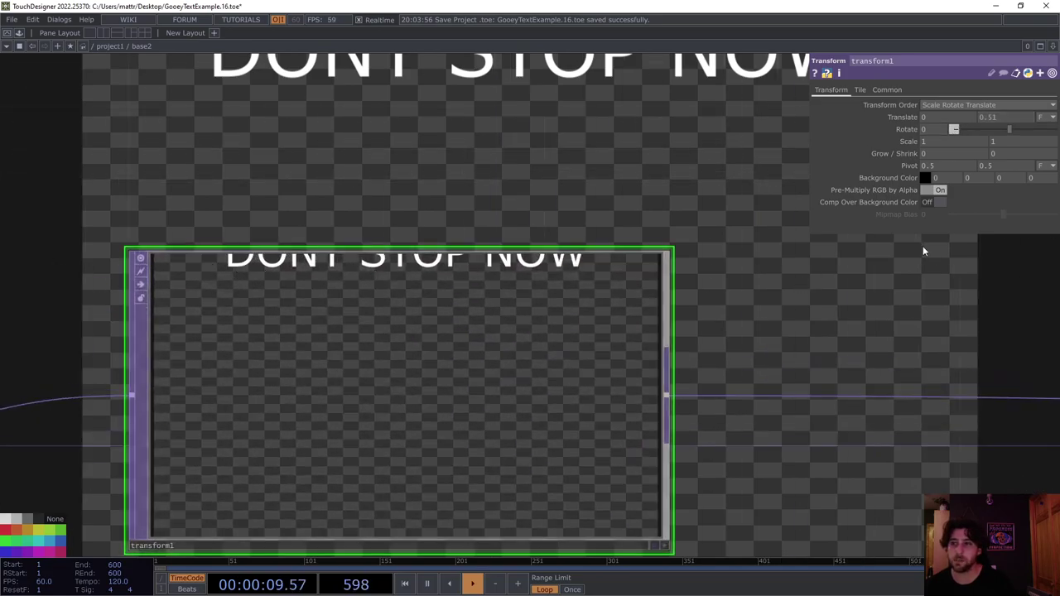
middle_click_drag(999, 117, 1000, 120)
scroll(999, 117, "up", 3)
left_click_drag(918, 301, 1047, 279)
left_click_drag(866, 359, 963, 313)
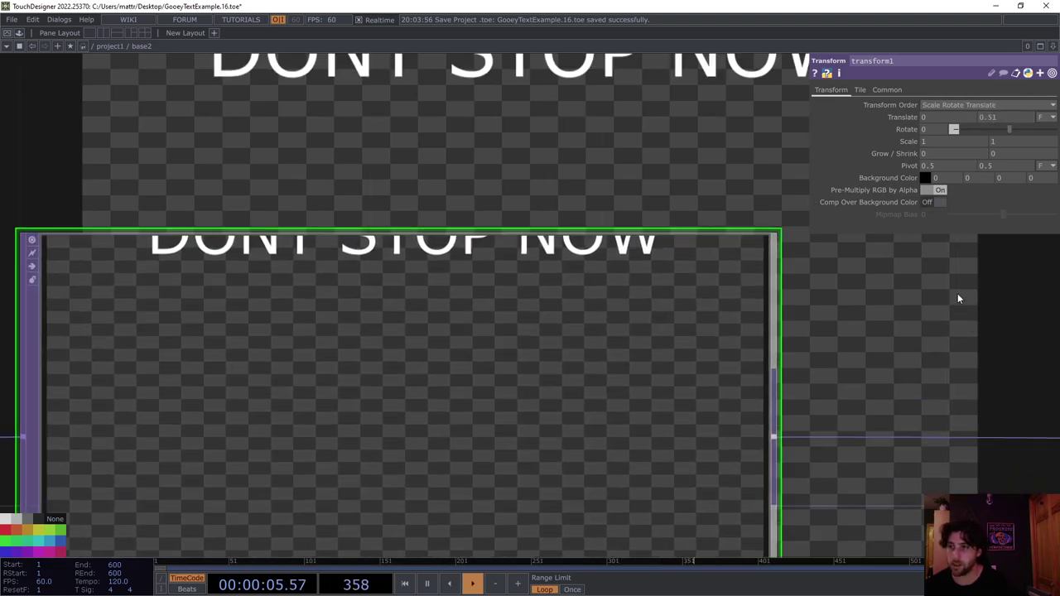
middle_click_drag(1000, 119, 1001, 98)
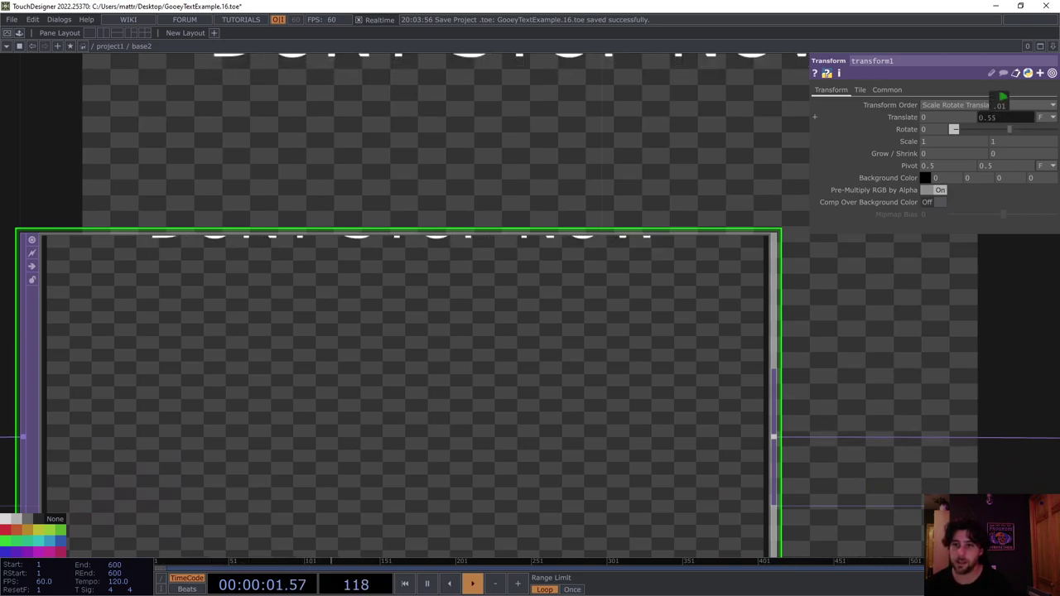
Step: Insert a second Transform TOP on the wire between the first Transform and the Null
left_click_drag(965, 307, 765, 263)
middle_click_drag(764, 262, 682, 261)
left_click_drag(683, 260, 502, 256)
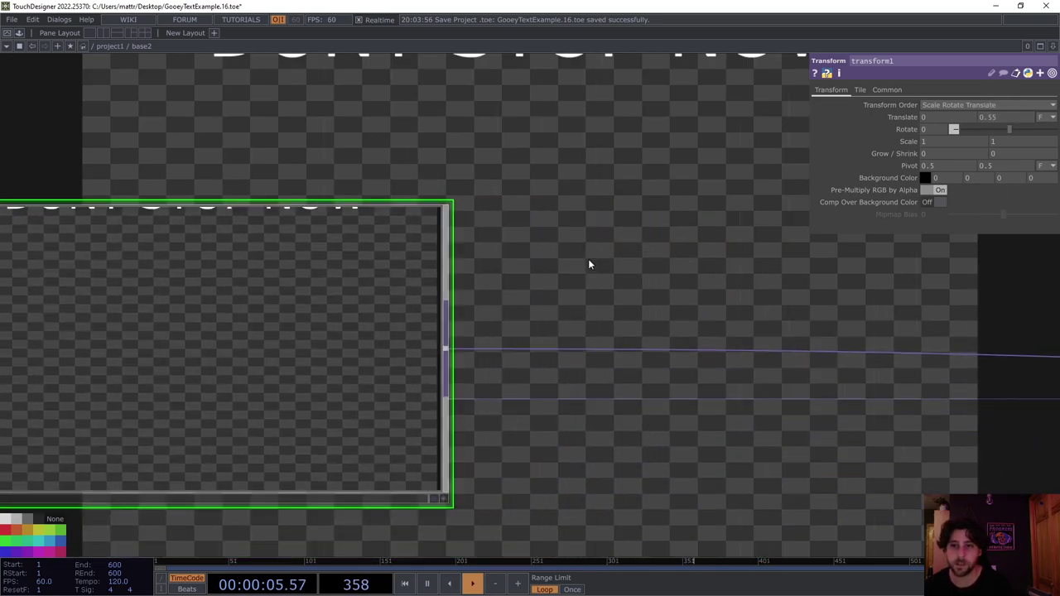
left_click_drag(613, 296, 616, 268)
middle_click_drag(617, 268, 598, 241)
left_click_drag(598, 240, 360, 218)
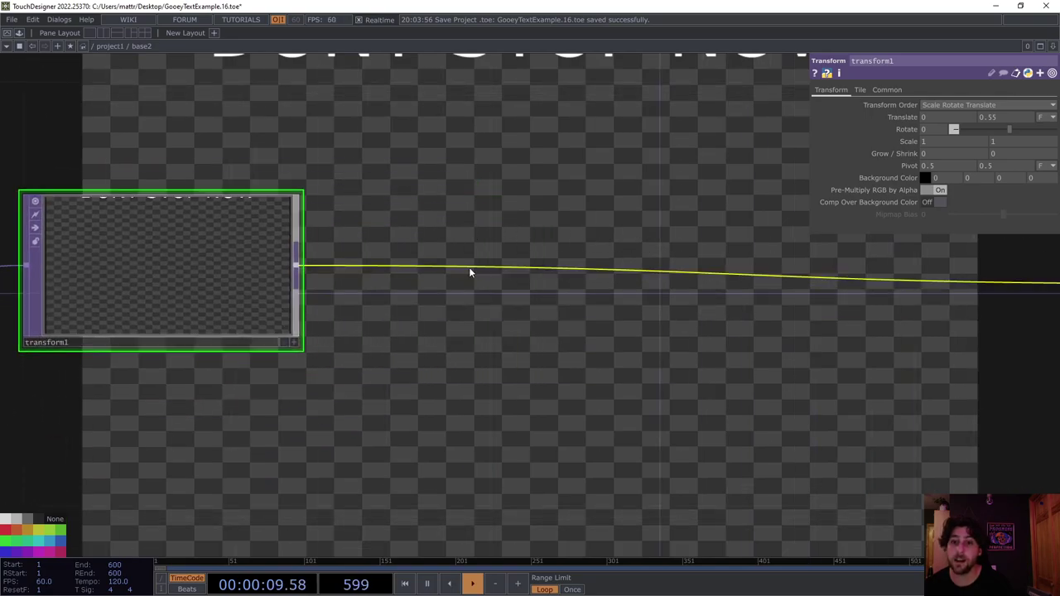
right_click(469, 268)
left_click(480, 258)
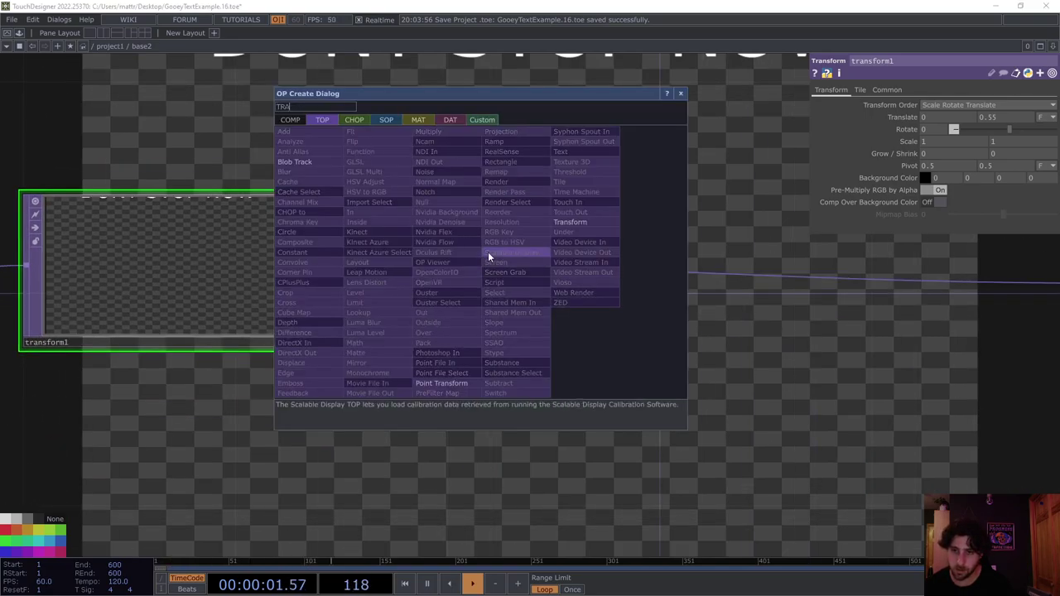
left_click(567, 222)
left_click(580, 272)
left_click_drag(551, 154, 535, 153)
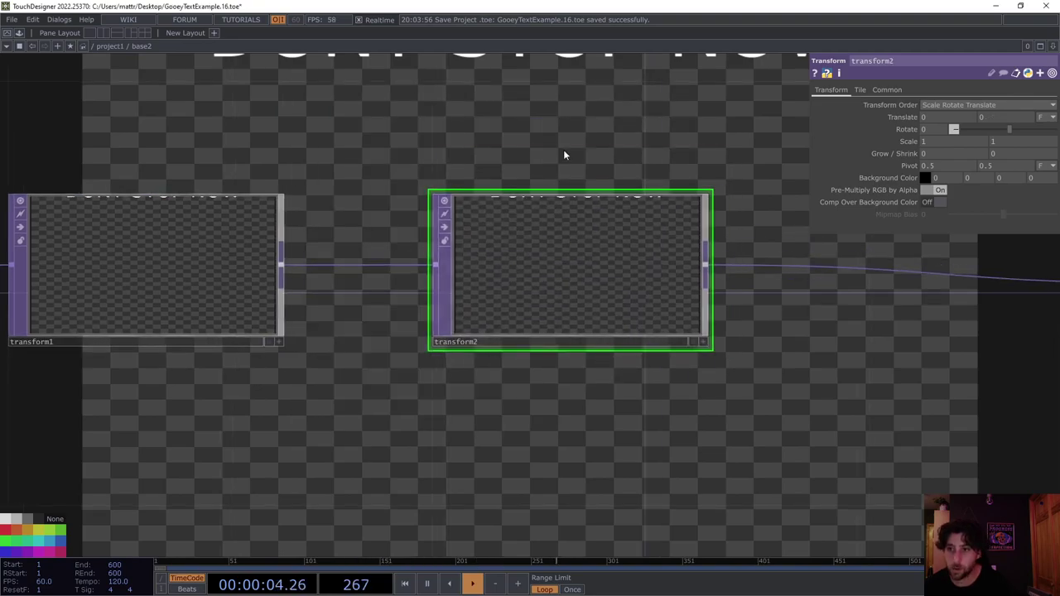
Step: Set the second Transform's extend mode to Hold and its vertical translation to -1.2 to stretch the letter edges into full-height stripes
left_click(860, 89)
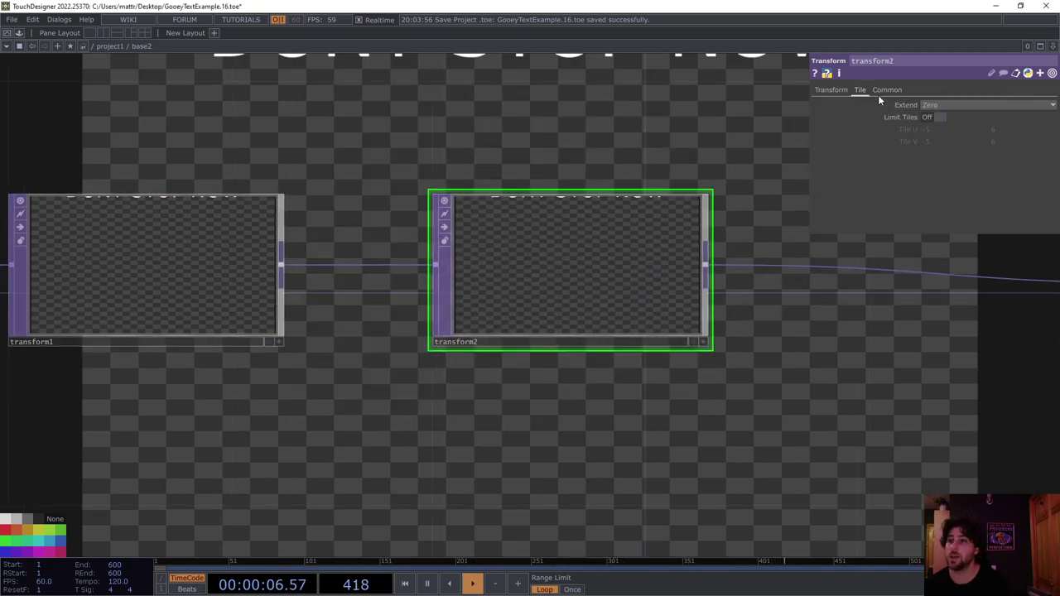
left_click(932, 106)
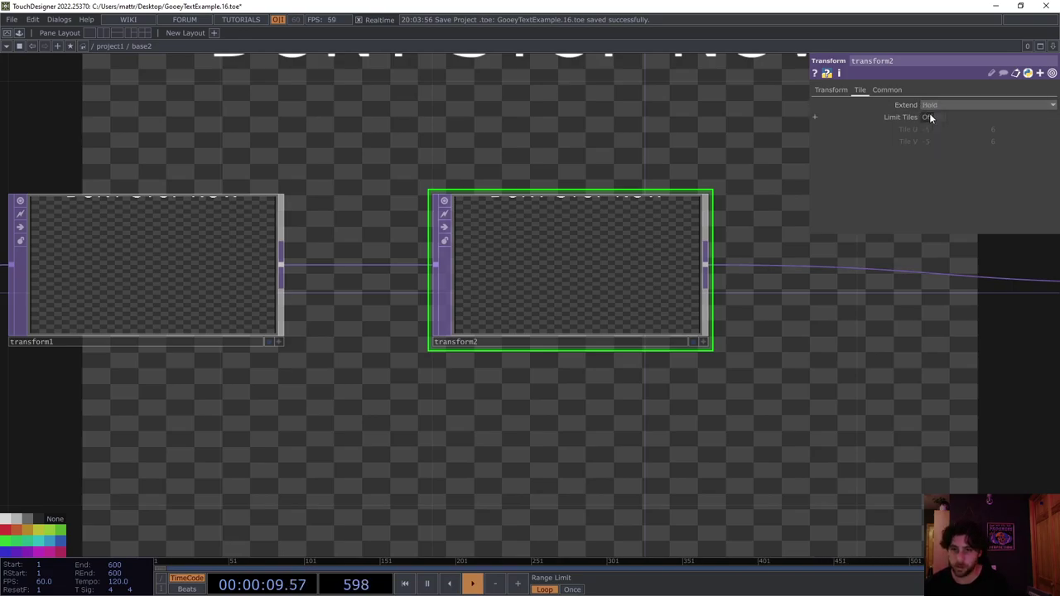
left_click(831, 91)
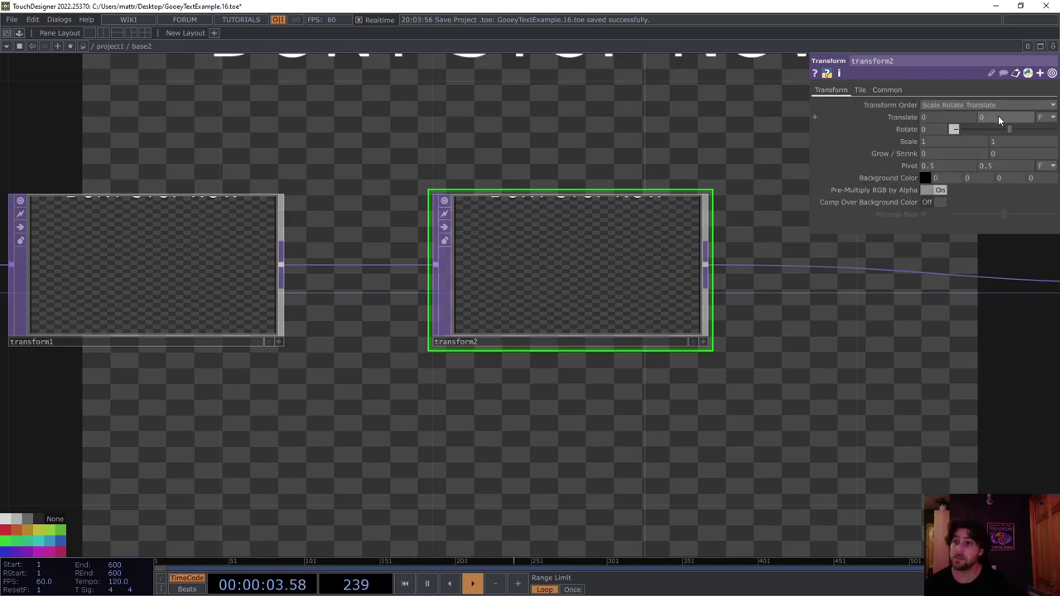
middle_click_drag(1000, 120, 960, 120)
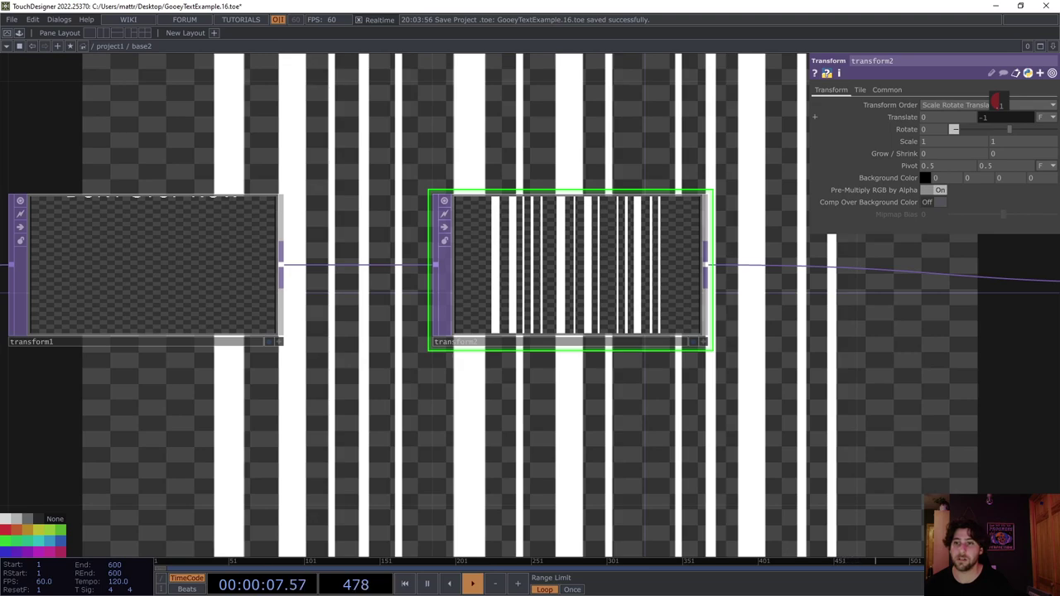
key("shift+h")
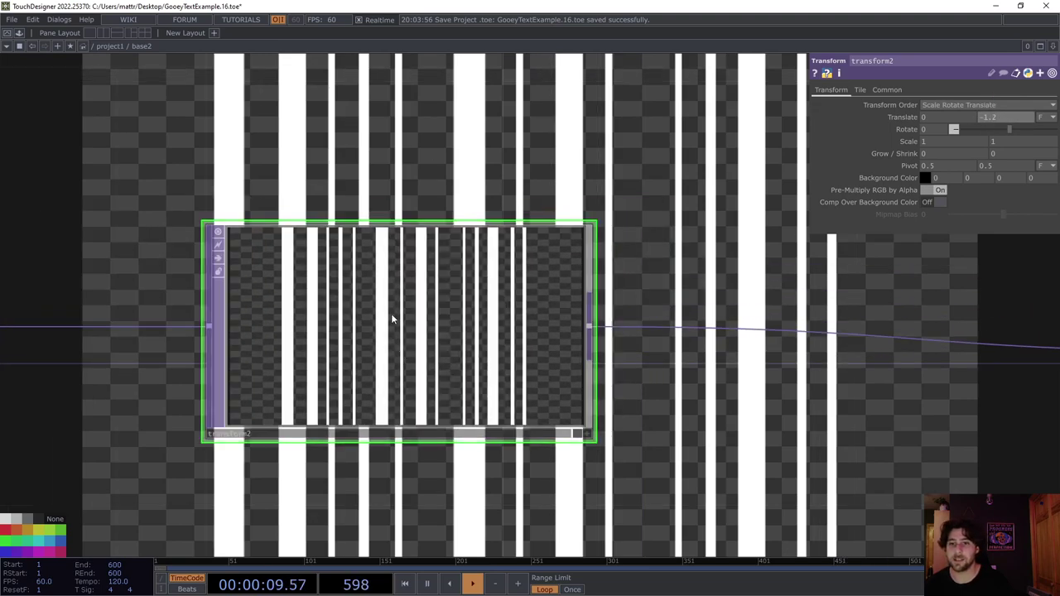
Step: Move the Null farther along the chain and insert a third Transform TOP between the second Transform and the Null
left_click_drag(488, 222, 580, 295)
left_click_drag(172, 258, 546, 230)
scroll(406, 187, "down", 3)
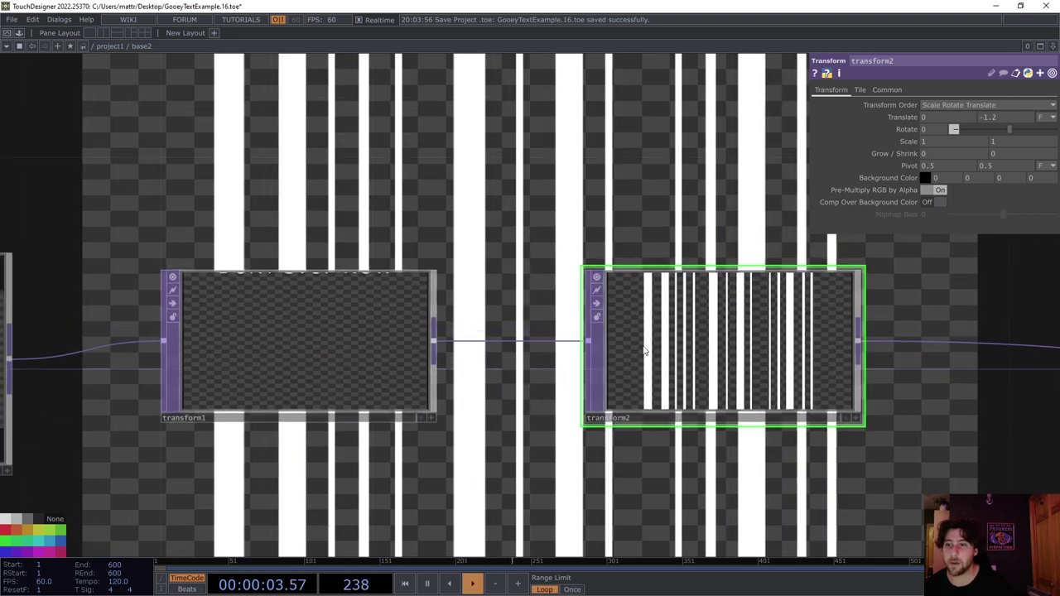
left_click_drag(971, 315, 676, 266)
scroll(710, 310, "down", 2)
left_click_drag(627, 234, 515, 215)
left_click_drag(705, 261, 812, 254)
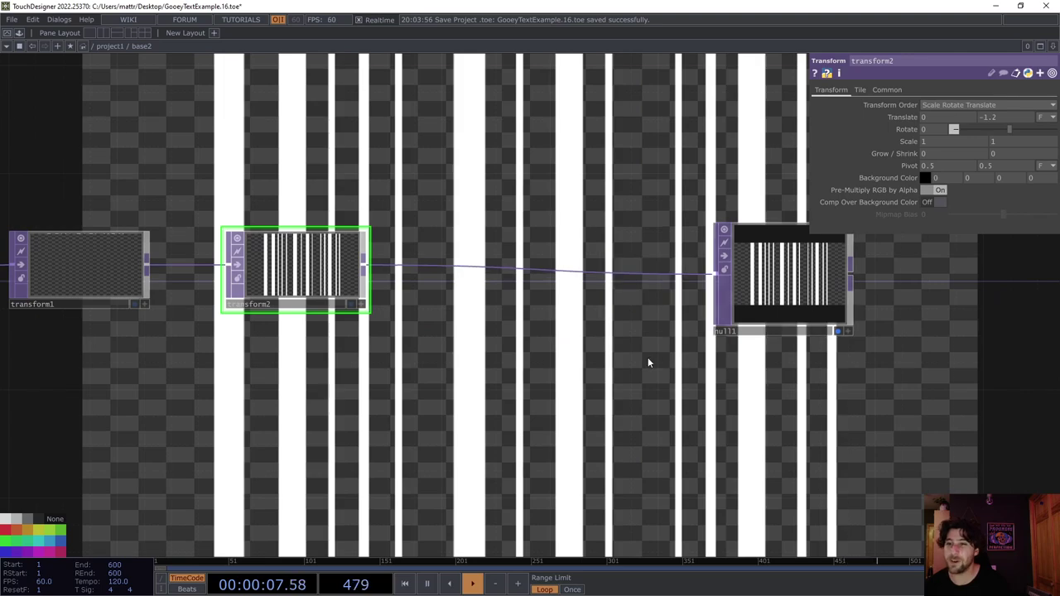
left_click_drag(375, 286, 531, 266)
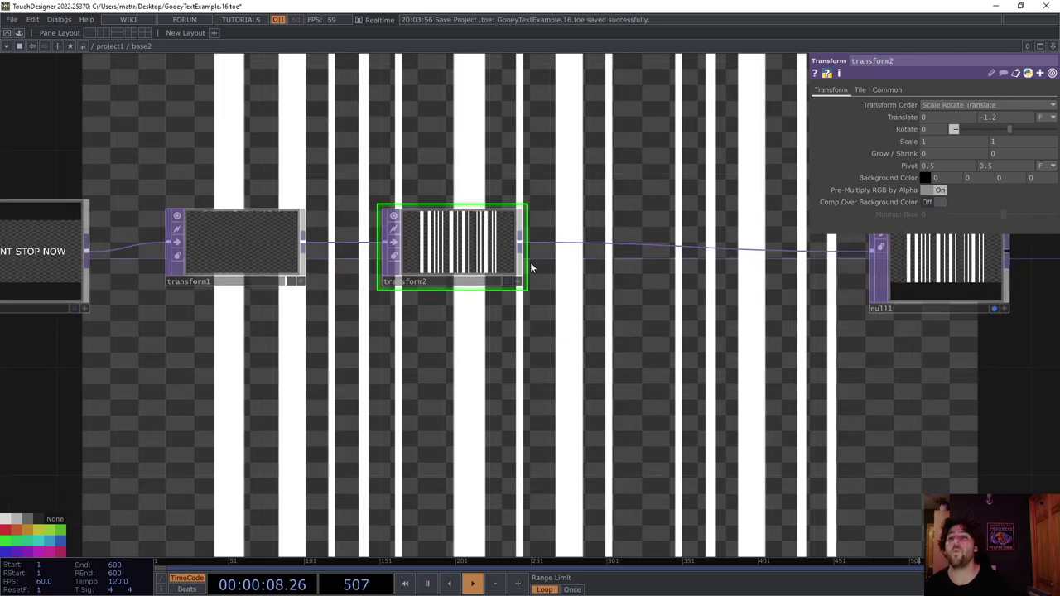
right_click(630, 245)
left_click(642, 234)
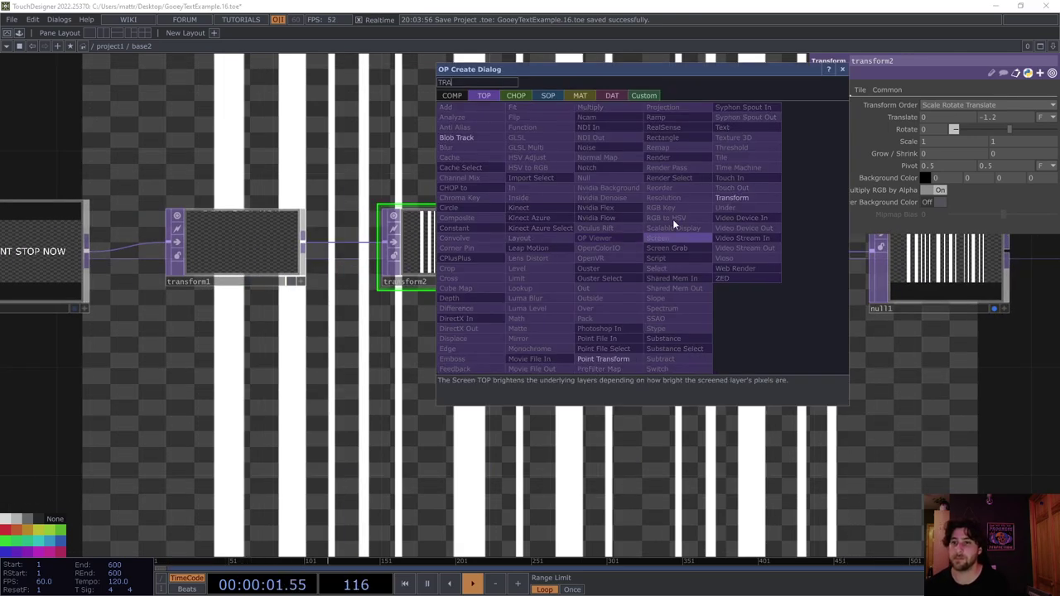
left_click(726, 200)
left_click(654, 237)
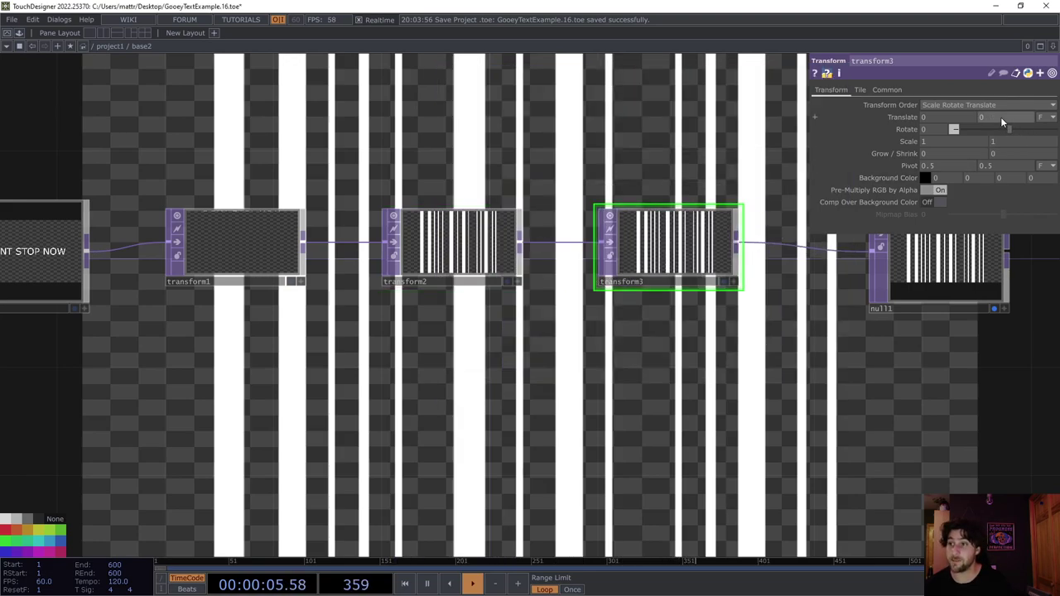
Step: Set the third Transform's vertical translation to -0.31 to lower the tops of the stripes
middle_click_drag(993, 125, 950, 125)
scroll(1003, 124, "up", 2)
scroll(1003, 124, "up", 6)
left_click_drag(436, 329, 756, 183)
scroll(735, 214, "down", 5)
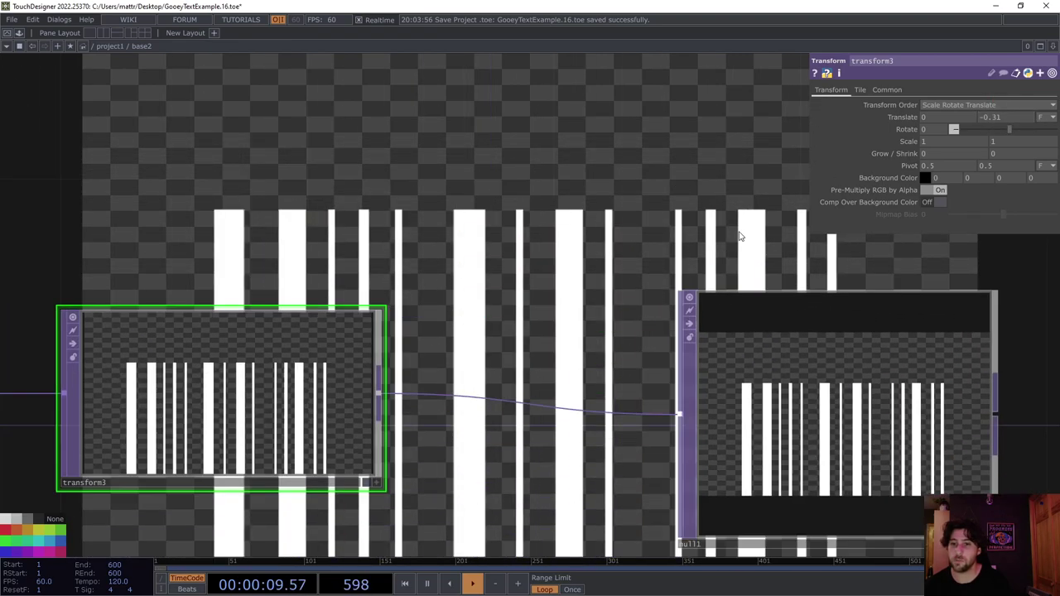
left_click_drag(519, 300, 698, 222)
scroll(688, 222, "down", 6)
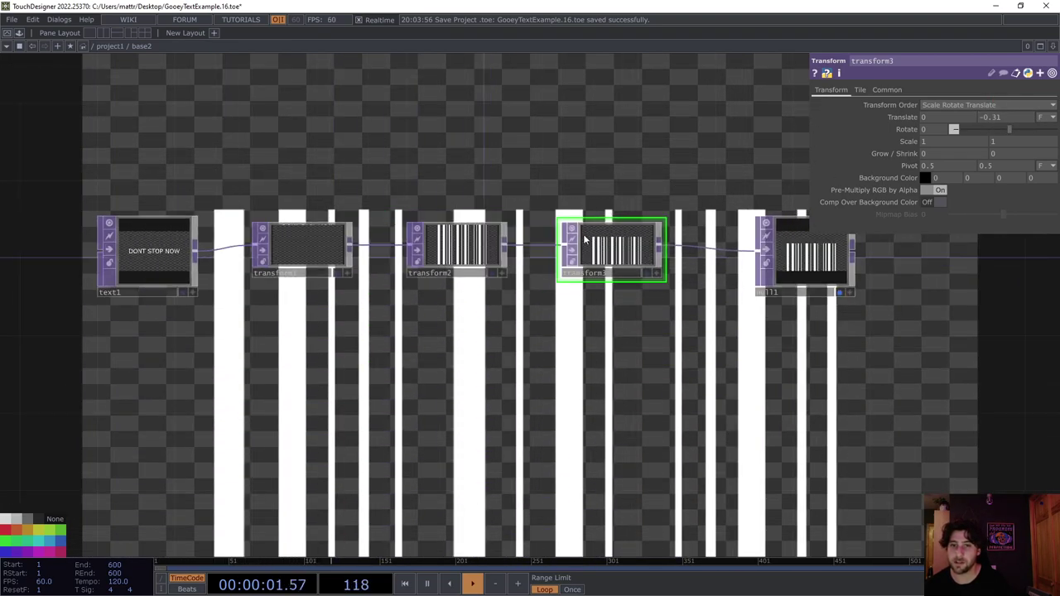
Step: Move the three chained Transform nodes together below the row of the Text and Null nodes
right_click_drag(644, 340, 287, 237)
left_click_drag(289, 238, 272, 314)
left_click(283, 233)
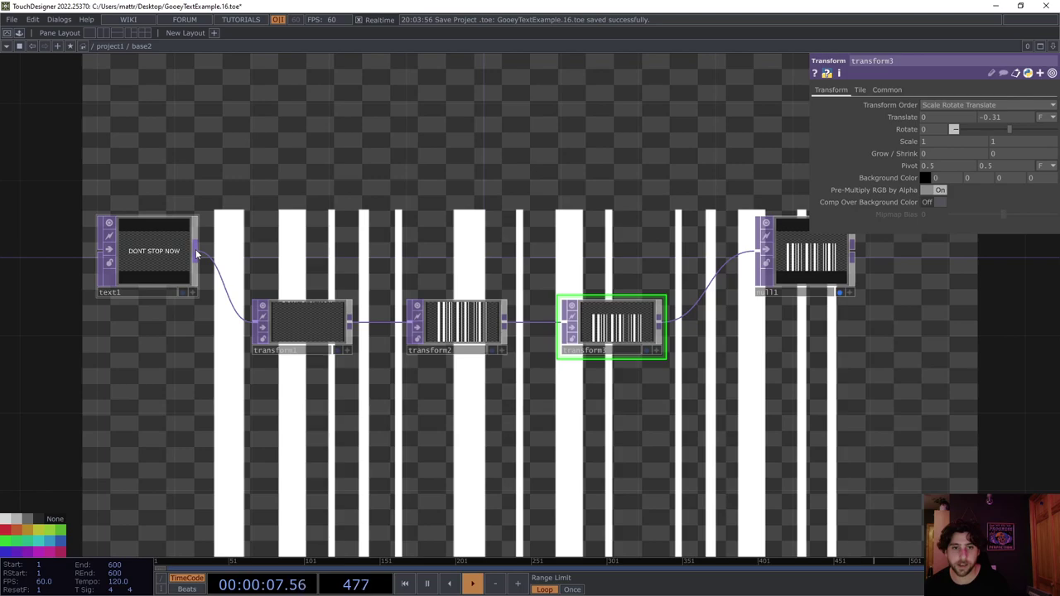
Step: Branch a fourth Transform TOP off the Text TOP's output, placed above the three-Transform chain
left_click(195, 251)
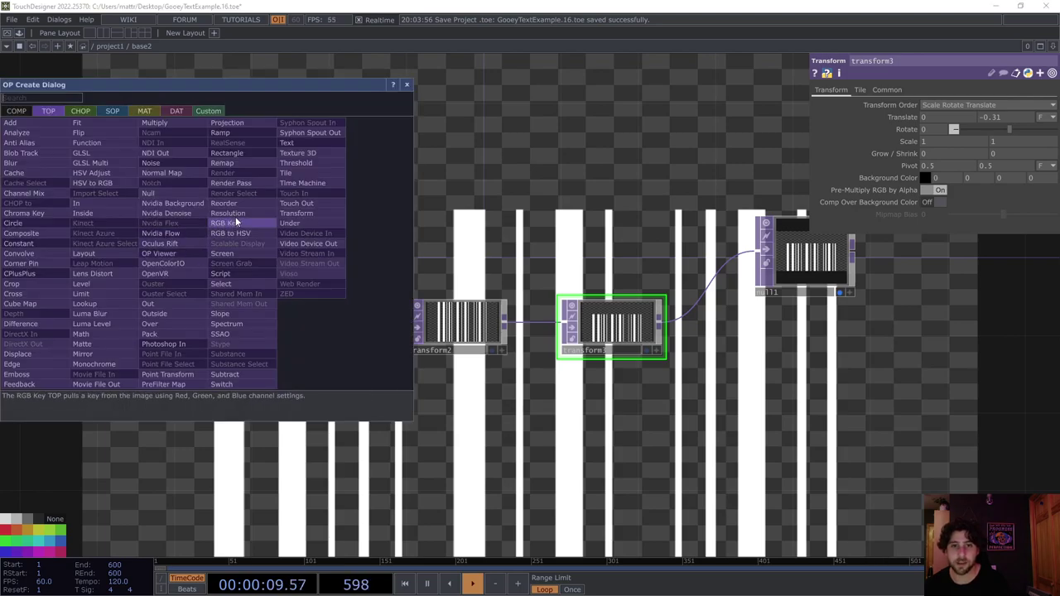
left_click(233, 223)
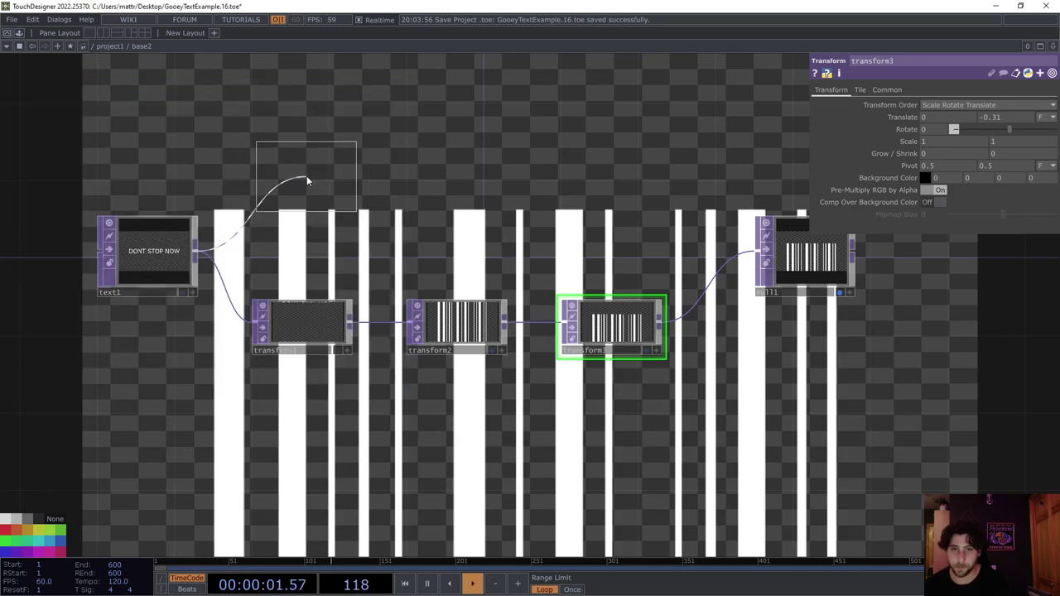
left_click(306, 180)
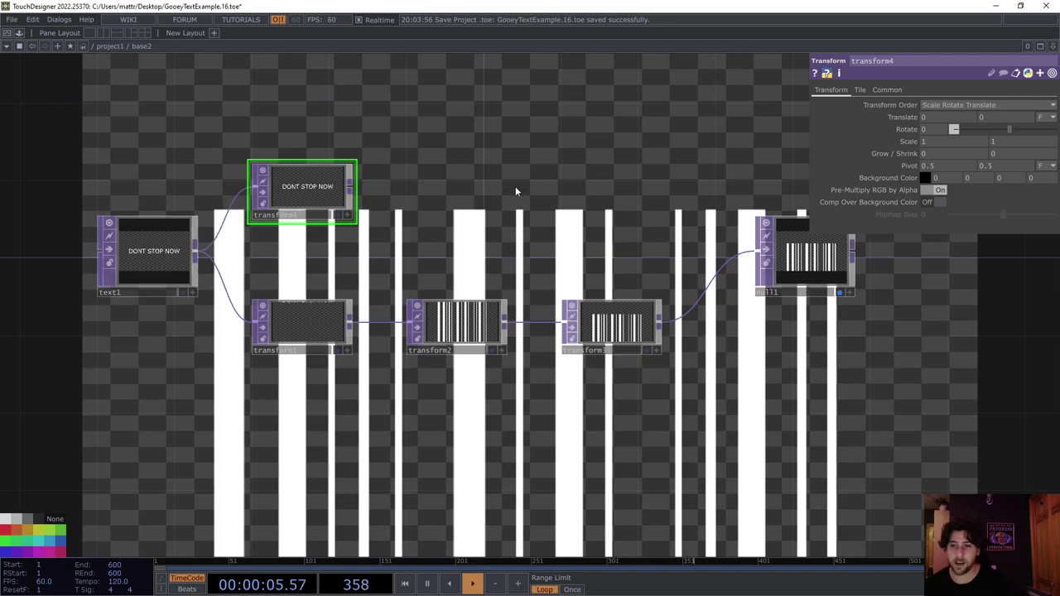
Step: Add a Composite TOP fed by the fourth Transform and set its operation to Over
left_click(351, 183)
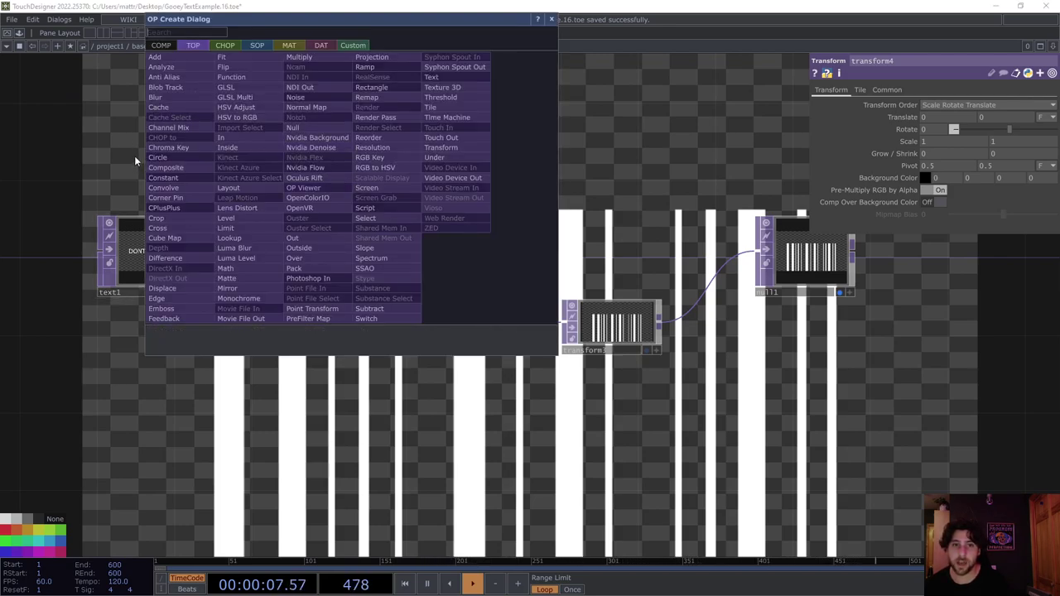
left_click(163, 167)
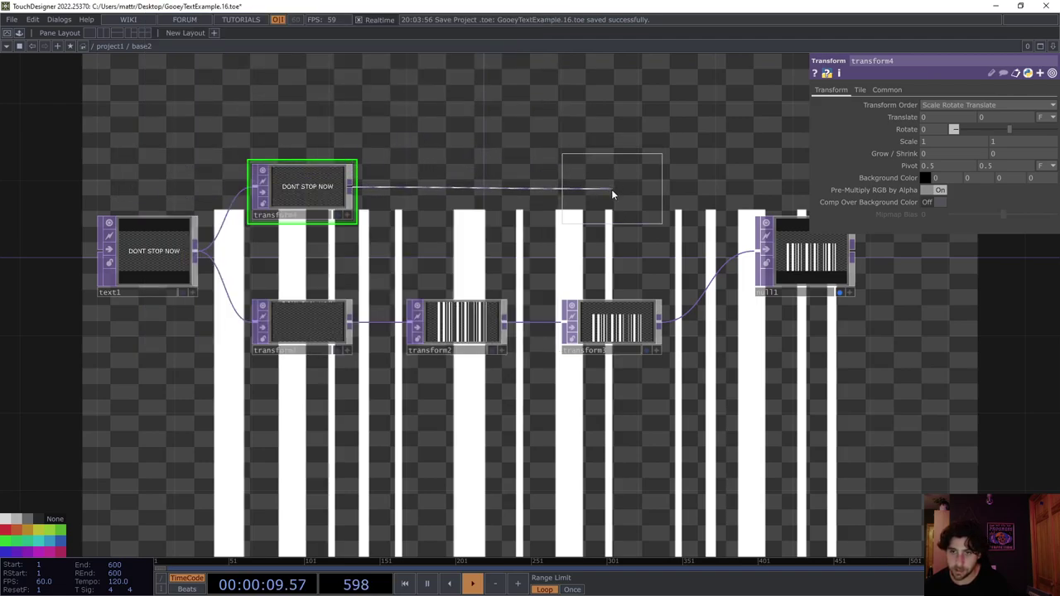
left_click(611, 189)
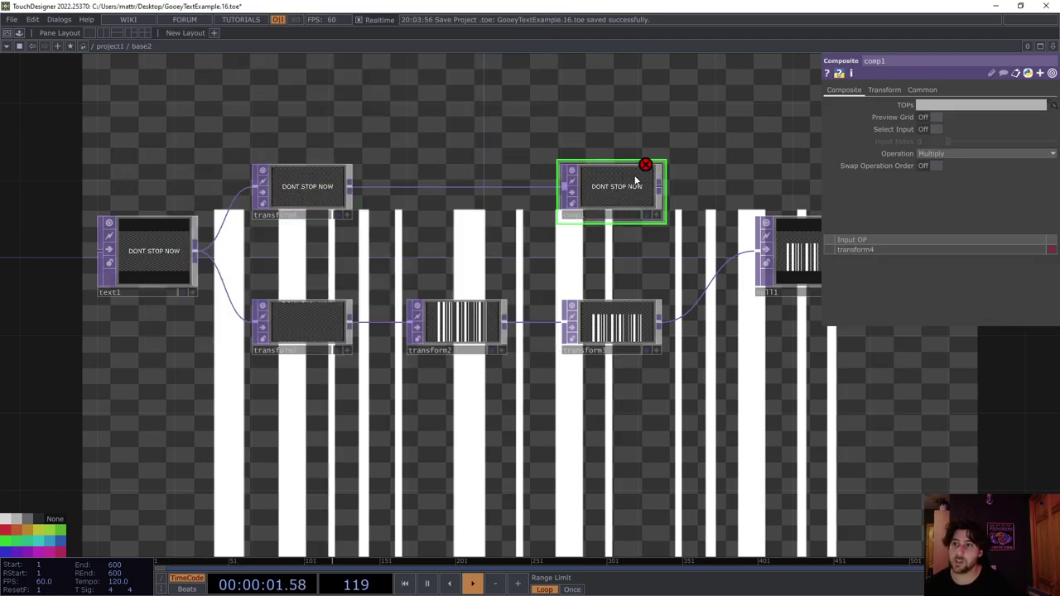
left_click(944, 151)
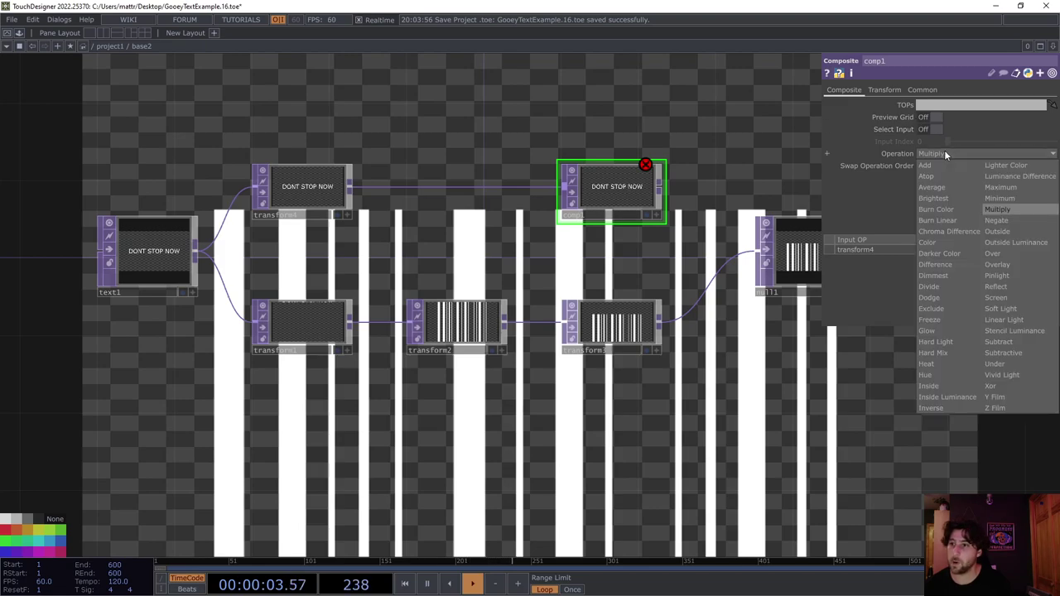
left_click(1001, 256)
Step: Space the Null and Composite nodes farther along and connect the third Transform's output to the Composite as its second input
left_click_drag(767, 361, 604, 370)
left_click_drag(661, 270, 719, 270)
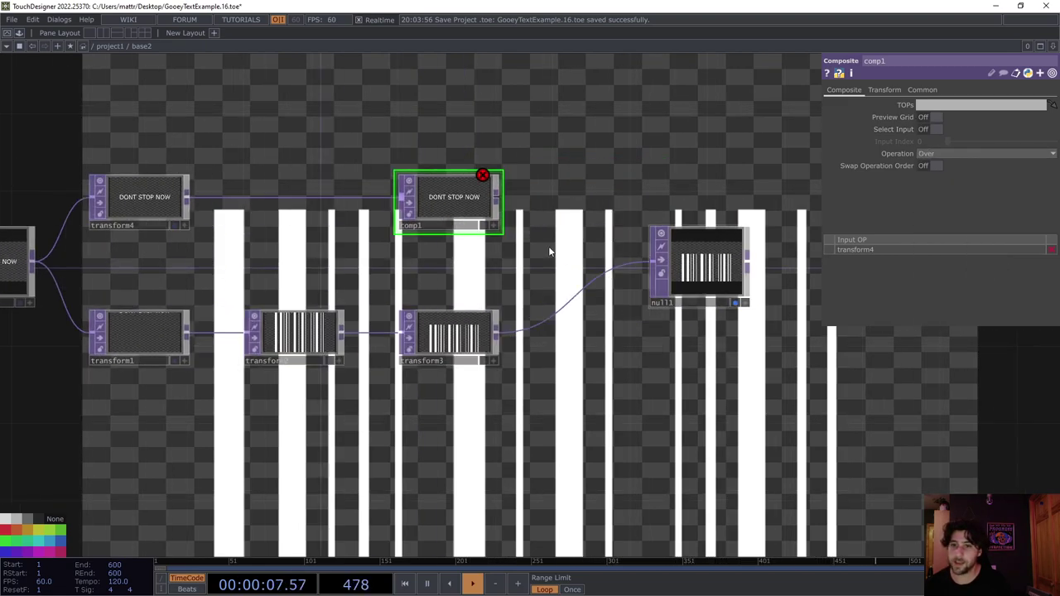
left_click_drag(439, 197, 515, 196)
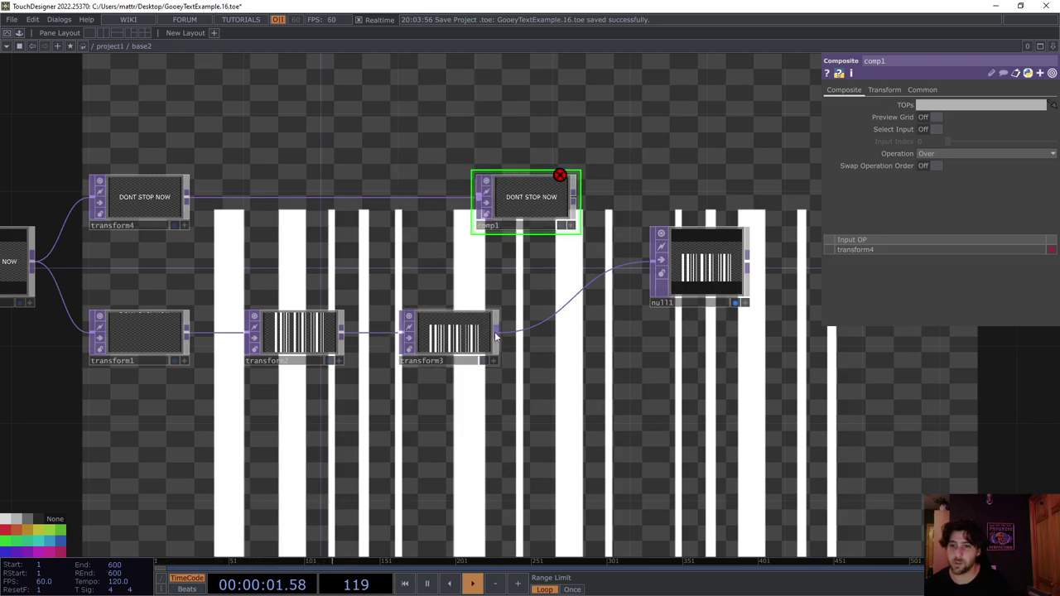
left_click_drag(495, 332, 470, 222)
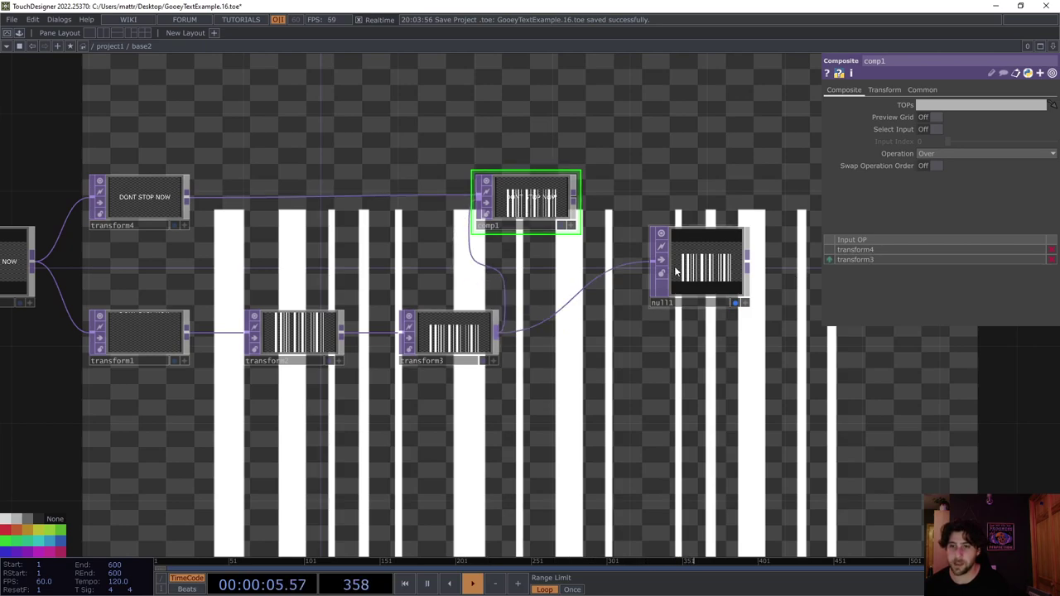
Step: Connect the Composite's output to the Null in place of the third Transform, moving the Null farther away
left_click_drag(696, 269, 754, 269)
left_click_drag(773, 309, 637, 293)
left_click_drag(654, 259, 694, 258)
left_click_drag(438, 183, 495, 194)
left_click_drag(540, 247, 548, 256)
left_click_drag(493, 199, 556, 236)
left_click_drag(549, 180, 579, 231)
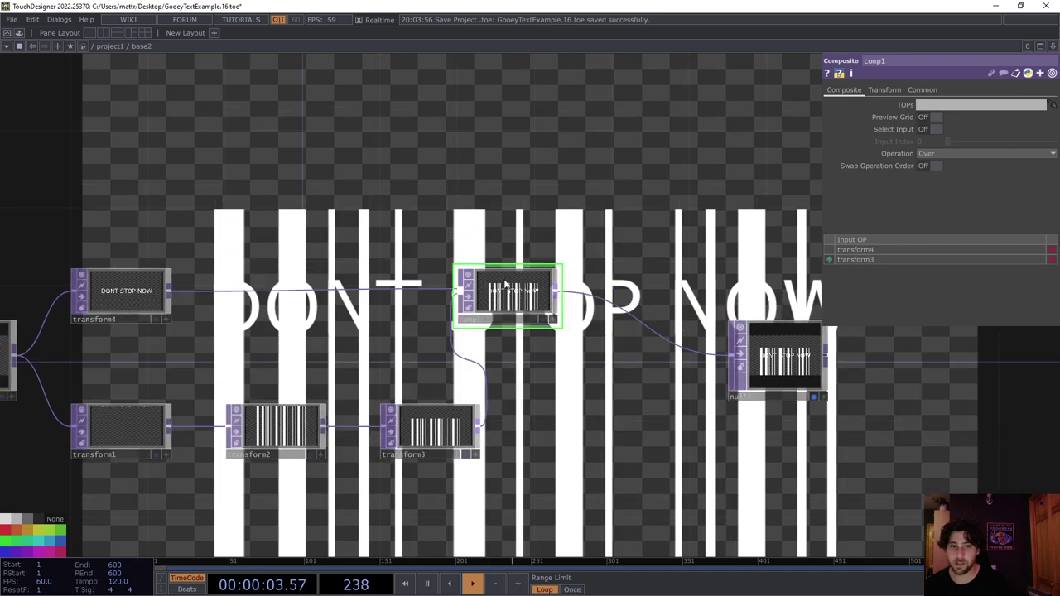
Step: Set the fourth Transform's vertical translation to 0.24 so the text sits on the upper ends of the stripes
left_click(145, 290)
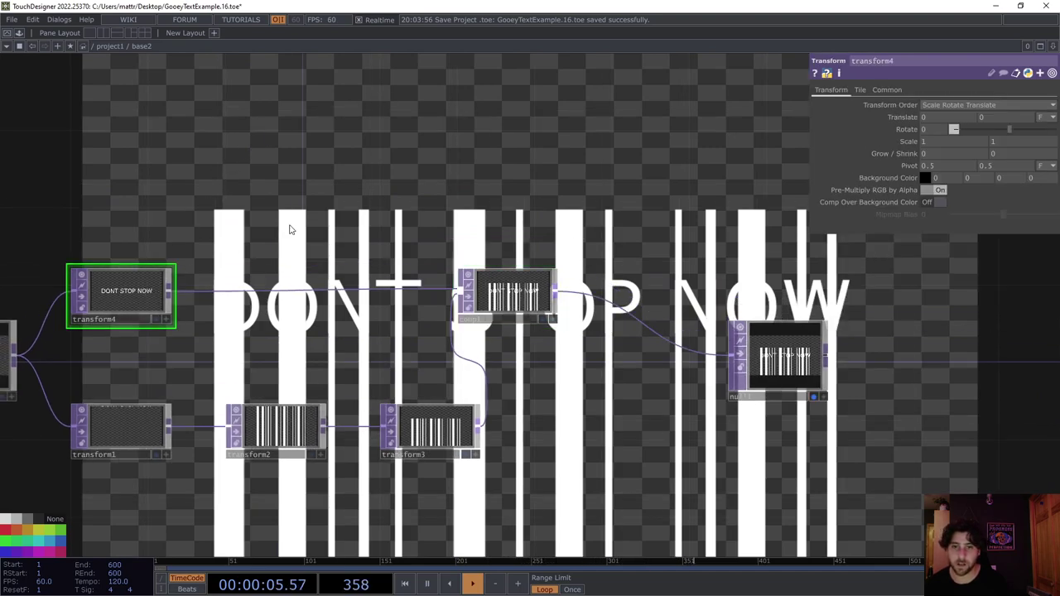
middle_click_drag(986, 119, 992, 97)
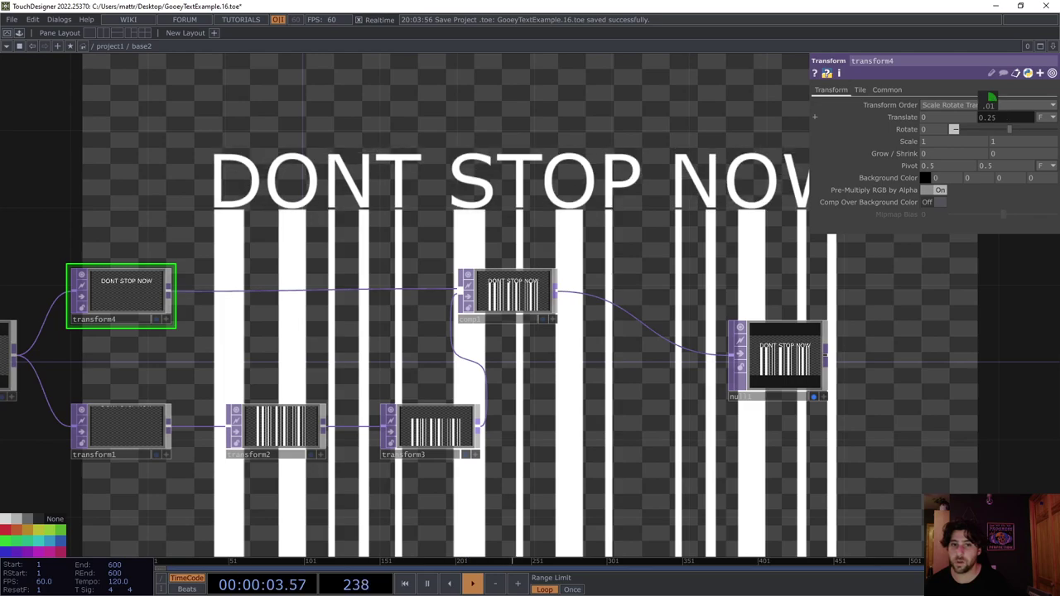
scroll(986, 119, "up", 3)
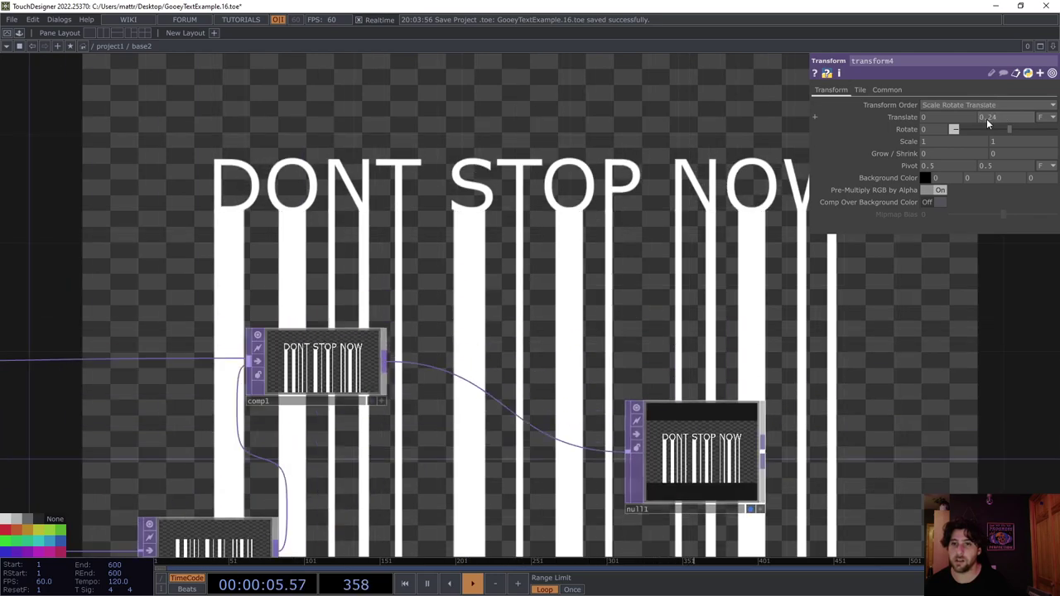
left_click_drag(491, 238, 552, 222)
left_click_drag(757, 248, 789, 305)
key("p")
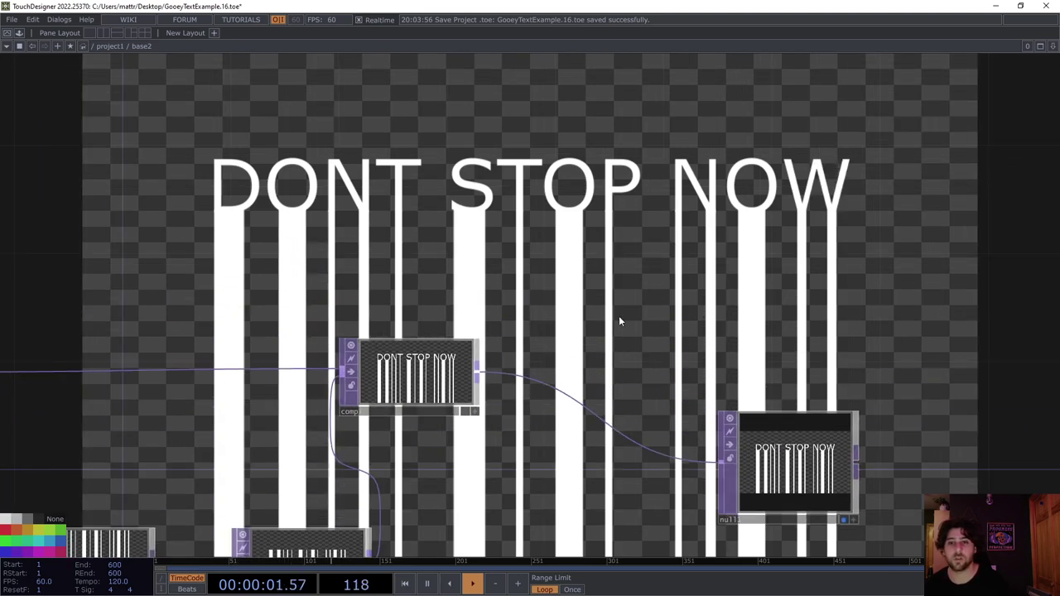
Step: Set the first Transform's vertical translation to 0.548 to fine-tune the sampled lower edge of the text
left_click_drag(440, 253, 502, 217)
left_click_drag(304, 263, 648, 217)
left_click_drag(460, 274, 555, 255)
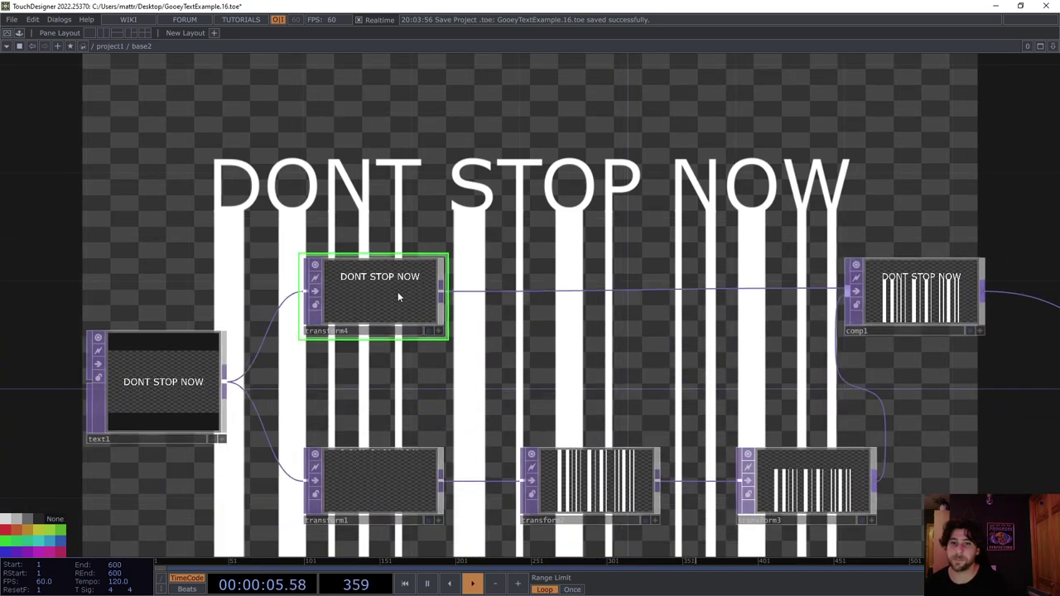
left_click_drag(392, 409, 402, 327)
scroll(395, 397, "up", 5)
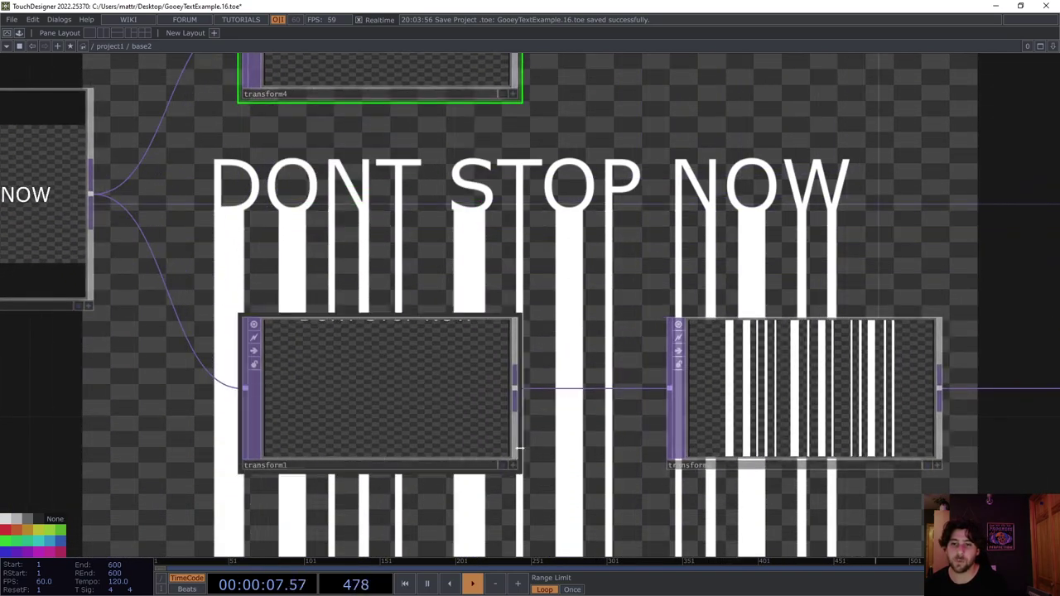
left_click(370, 332)
key("p")
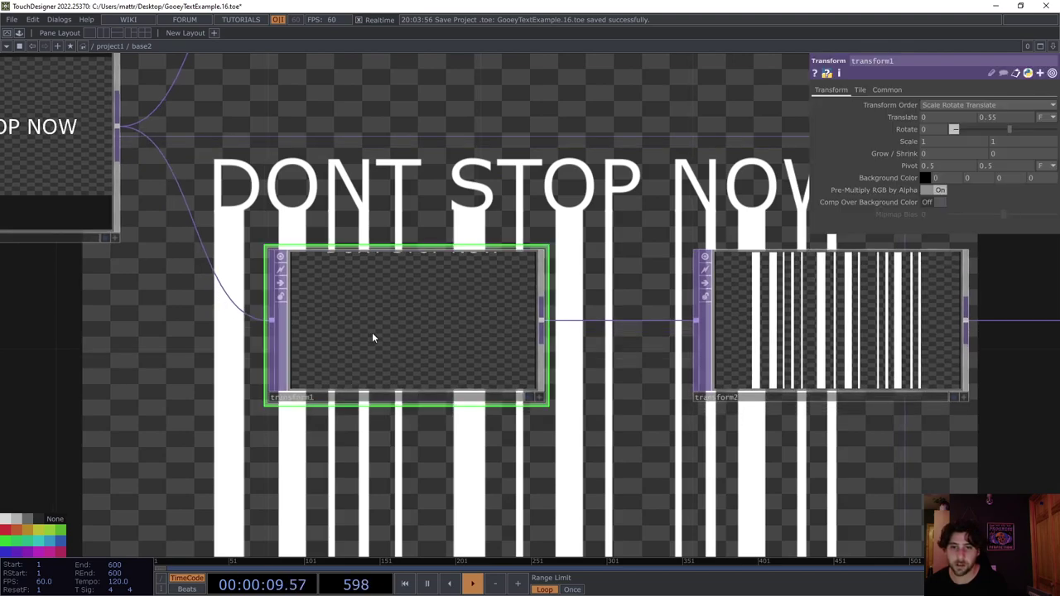
middle_click(992, 117)
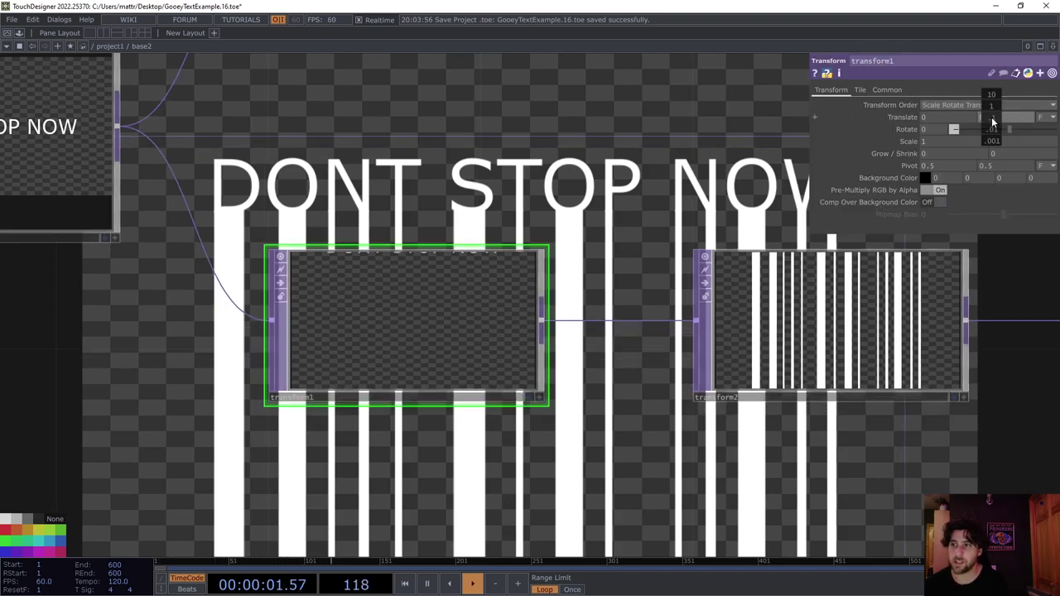
mouse_move(994, 149)
middle_mouse_down()
mouse_move(1004, 147)
mouse_move(994, 147)
middle_mouse_up()
middle_click_drag(992, 96, 992, 97)
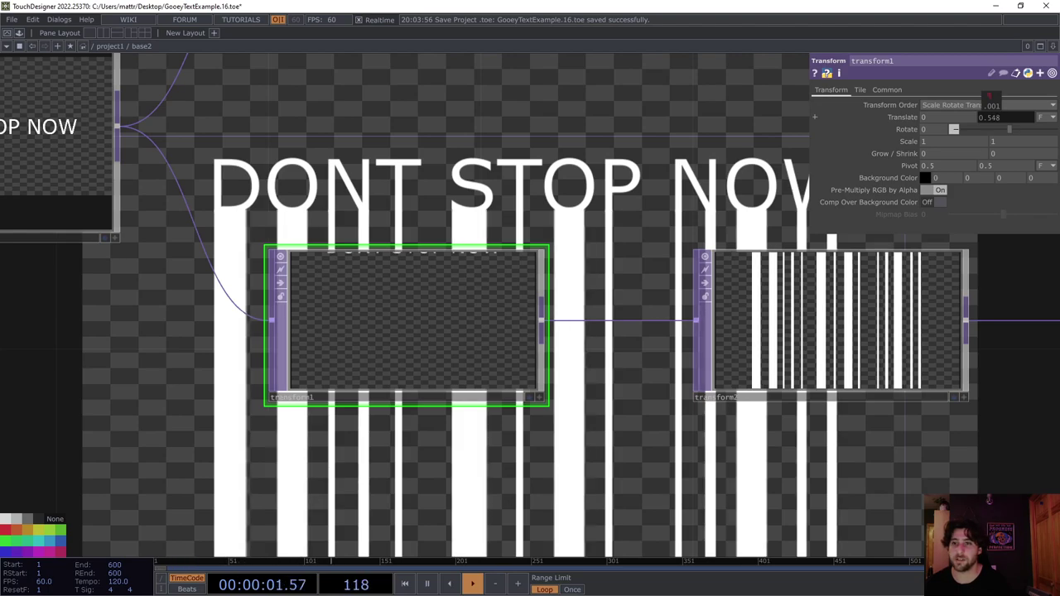
Step: Move the Null and Composite nodes farther along to free space after the third Transform
left_click_drag(737, 198, 381, 202)
scroll(484, 176, "down", 5)
left_click_drag(735, 303, 531, 374)
left_click_drag(510, 293, 352, 304)
left_click_drag(533, 331, 374, 359)
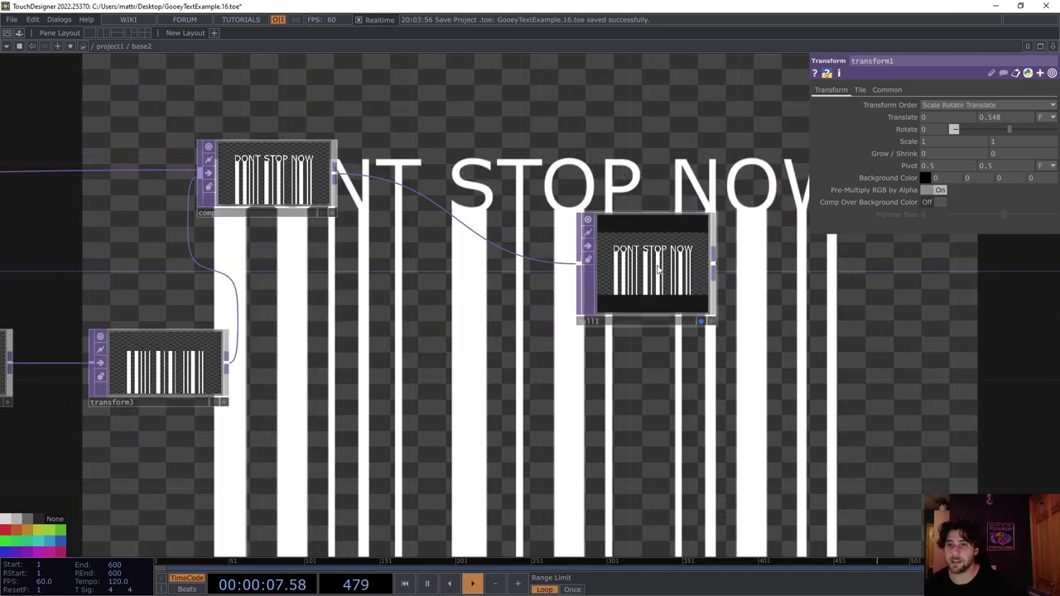
left_click_drag(658, 269, 713, 215)
left_click_drag(307, 171, 483, 204)
left_click_drag(336, 348, 444, 317)
left_click_drag(525, 317, 611, 350)
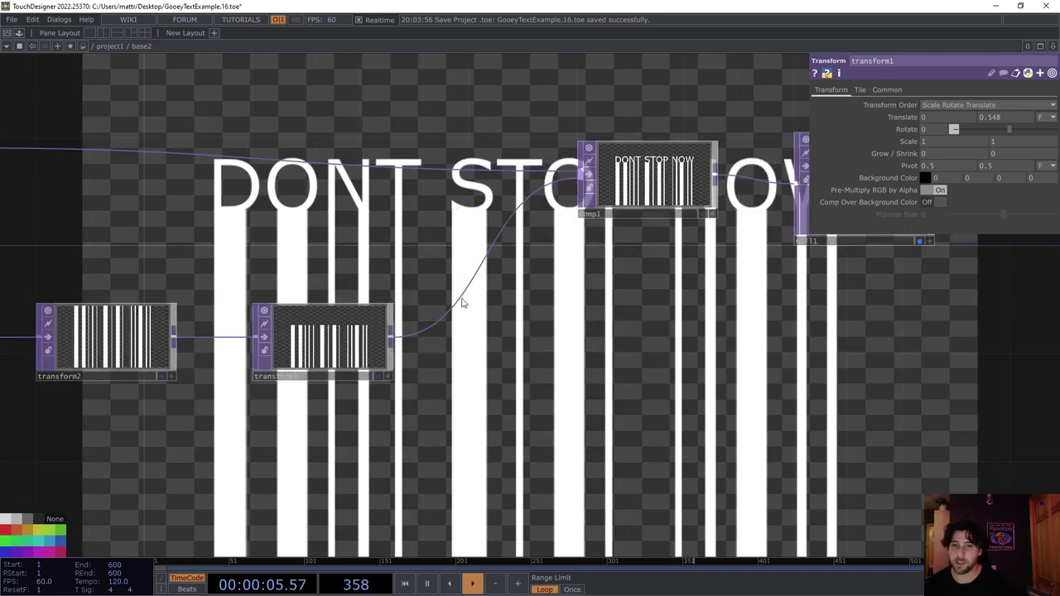
Step: Insert a Level TOP between the third Transform and the Composite and set its Brightness 1 to 1.9
right_click(462, 299)
left_click(473, 285)
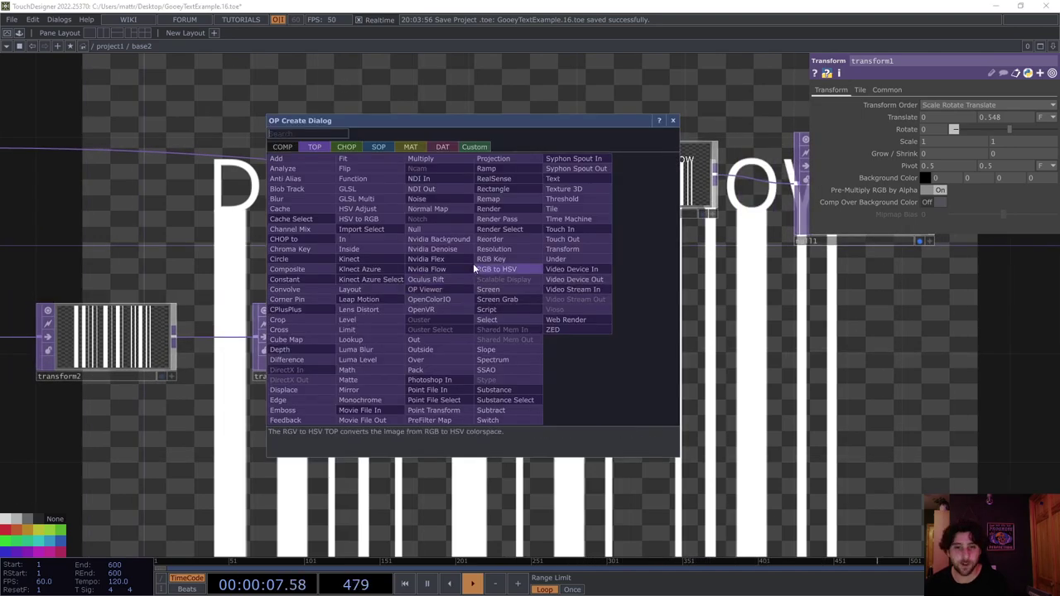
left_click(363, 321)
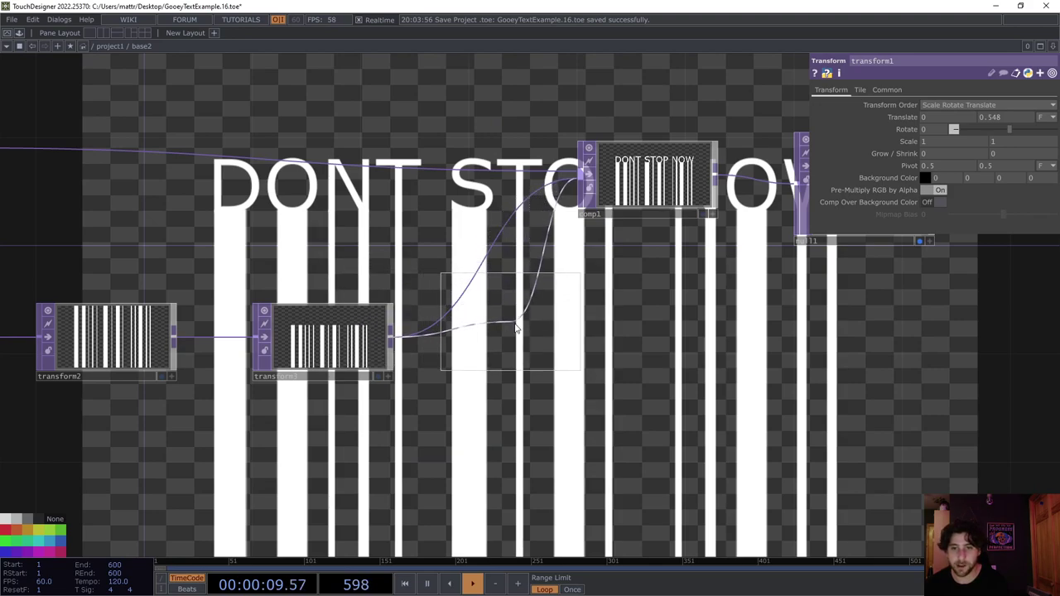
left_click(515, 340)
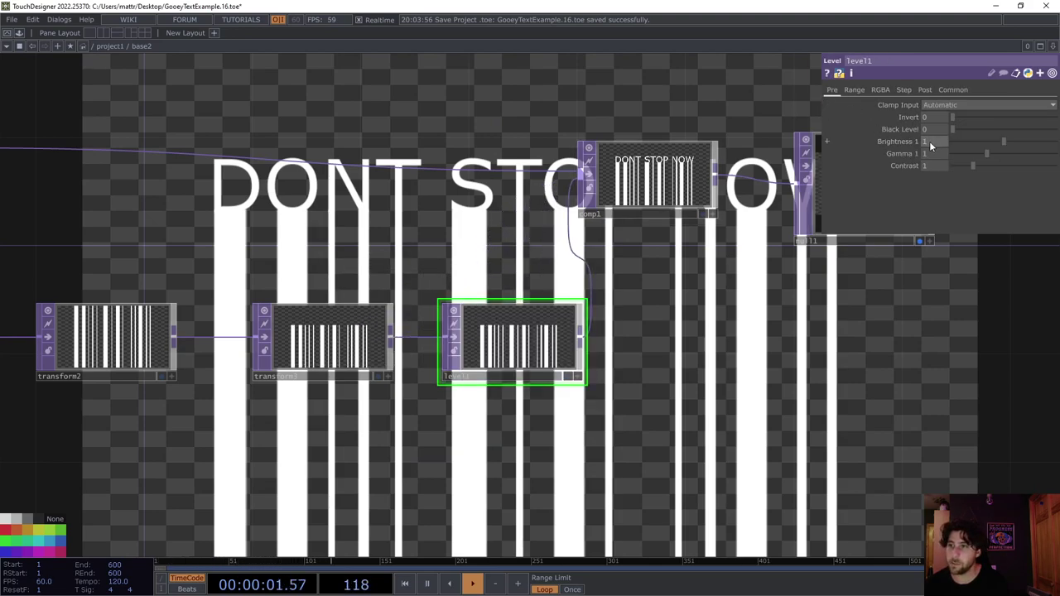
middle_click_drag(930, 141, 934, 130)
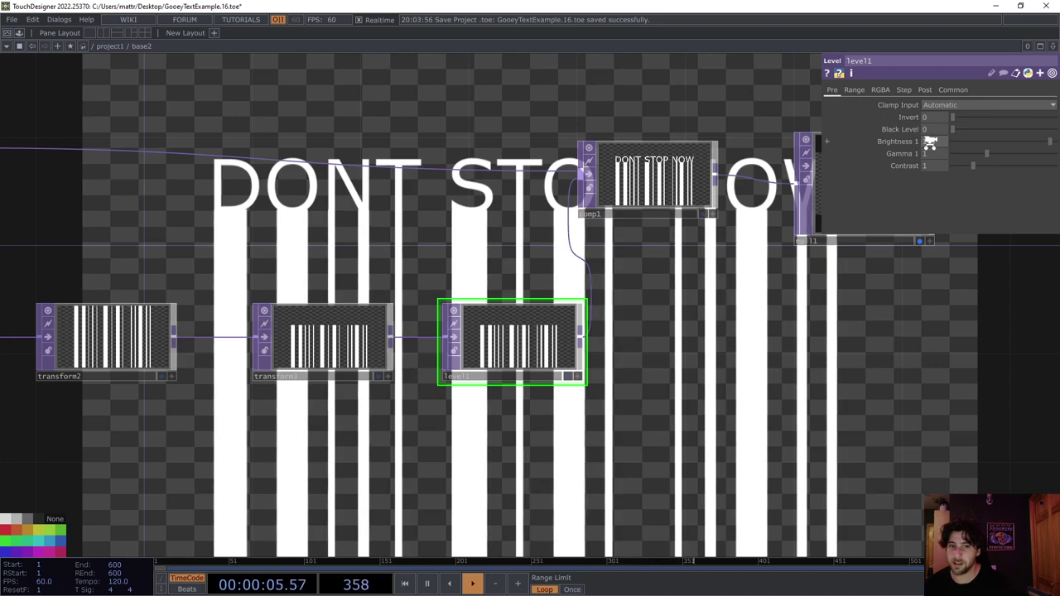
scroll(930, 142, "up", 2)
left_click_drag(626, 415, 452, 257)
left_click_drag(311, 234, 364, 237)
scroll(365, 237, "down", 3)
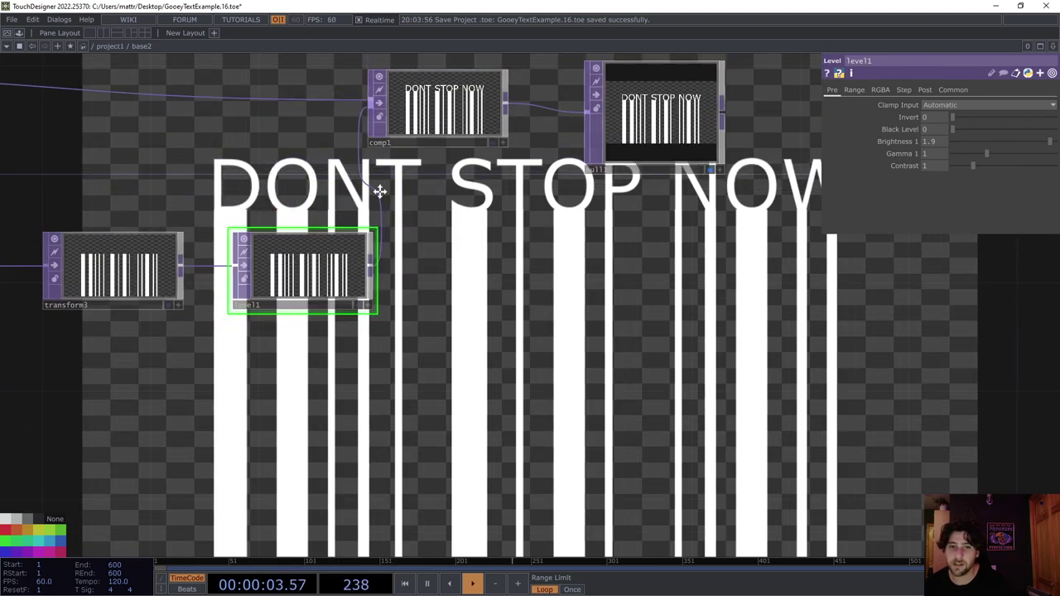
Step: Set the third Transform's vertical translation to -0.308 to align the stripes with the text
left_click_drag(148, 161, 305, 197)
scroll(304, 197, "down", 3)
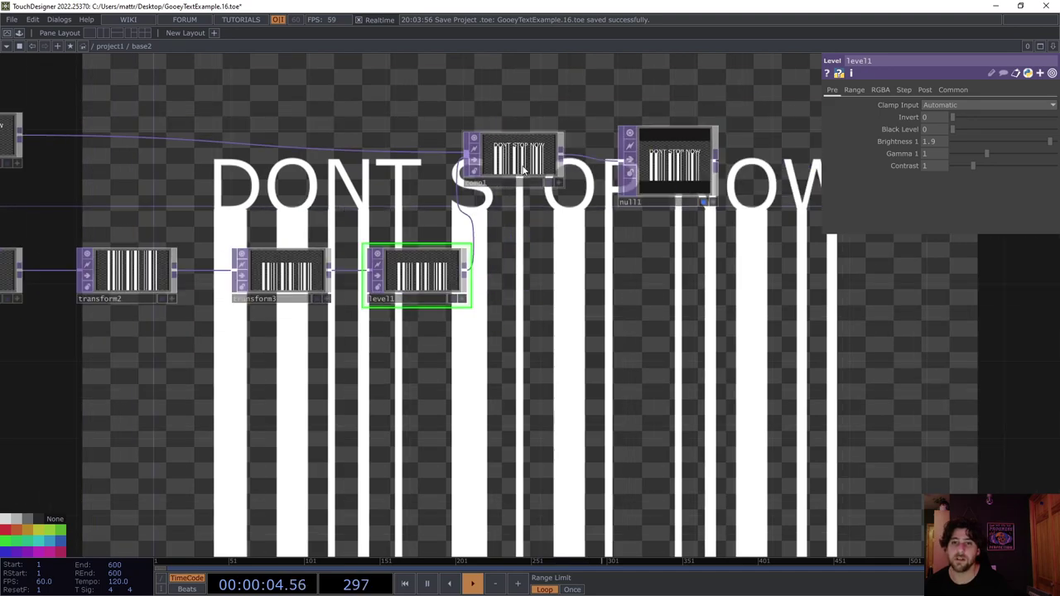
left_click(306, 279)
middle_click_drag(994, 117, 994, 133)
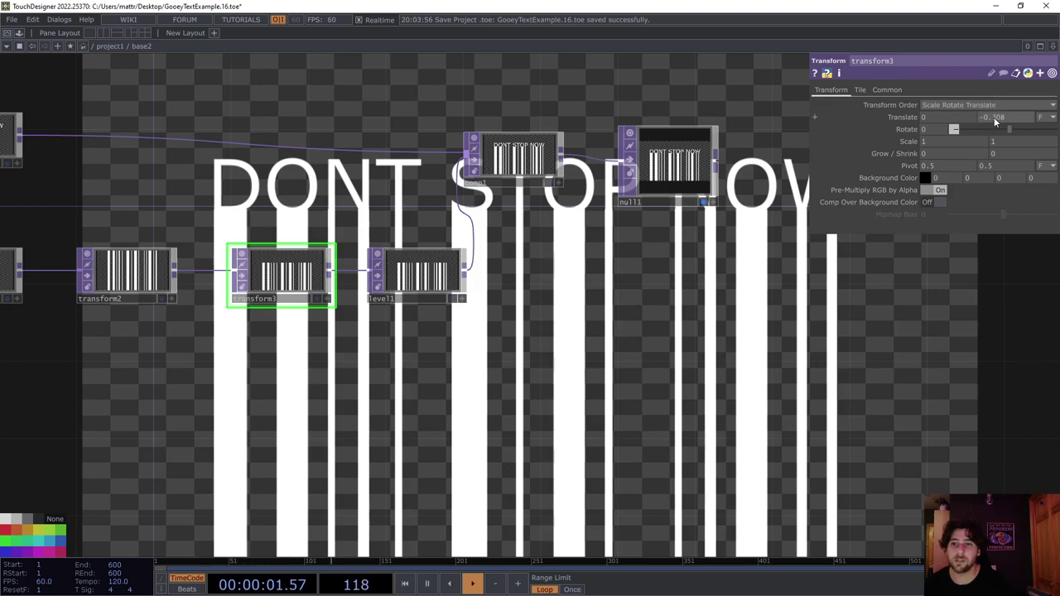
Step: Look over the whole node chain from the Text TOP to the Null
scroll(995, 117, "up", 6)
left_click_drag(585, 243, 479, 227)
left_click_drag(258, 256, 455, 226)
left_click_drag(313, 337, 667, 291)
scroll(535, 261, "down", 3)
scroll(534, 262, "down", 4)
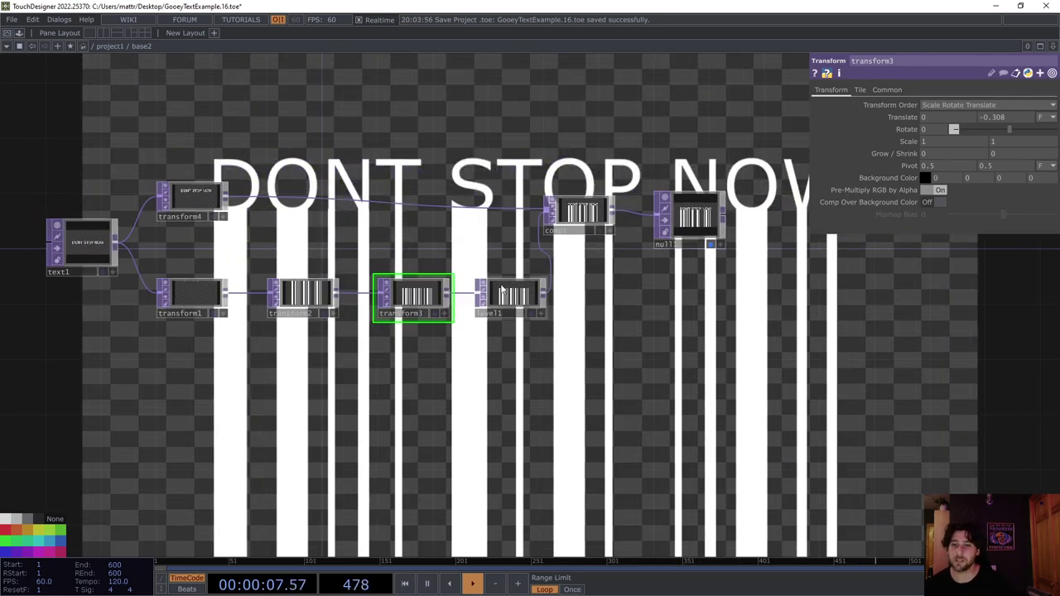
left_click_drag(177, 330, 271, 324)
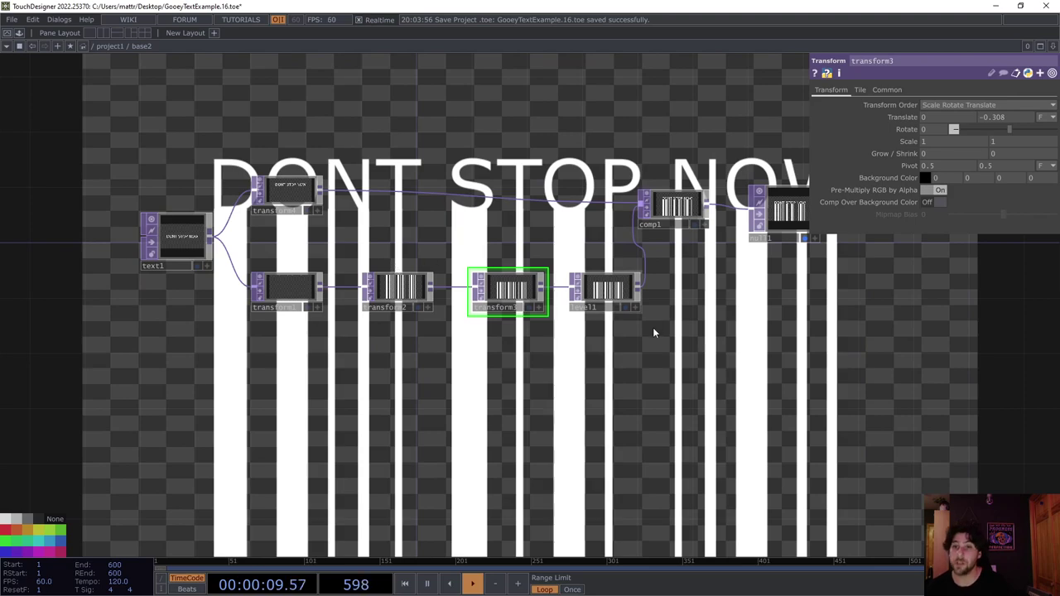
left_click_drag(680, 352, 633, 371)
mouse_move(547, 352)
left_mouse_down()
mouse_move(484, 365)
mouse_move(505, 364)
mouse_move(532, 338)
mouse_move(533, 351)
left_mouse_up()
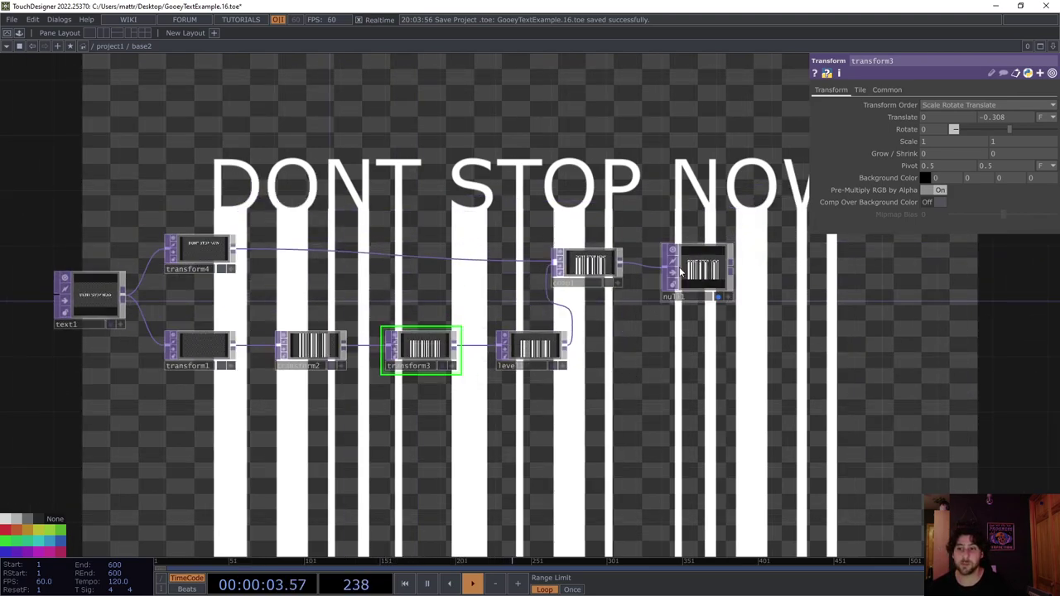
Step: Move the Null farther from the Composite and add an Annotate titled "Create Texture" for the preceding nodes
mouse_move(709, 270)
left_mouse_down()
mouse_move(804, 265)
mouse_move(785, 267)
left_mouse_up()
left_click_drag(586, 360, 684, 366)
mouse_move(100, 179)
right_mouse_down()
mouse_move(365, 235)
mouse_move(746, 426)
right_mouse_up()
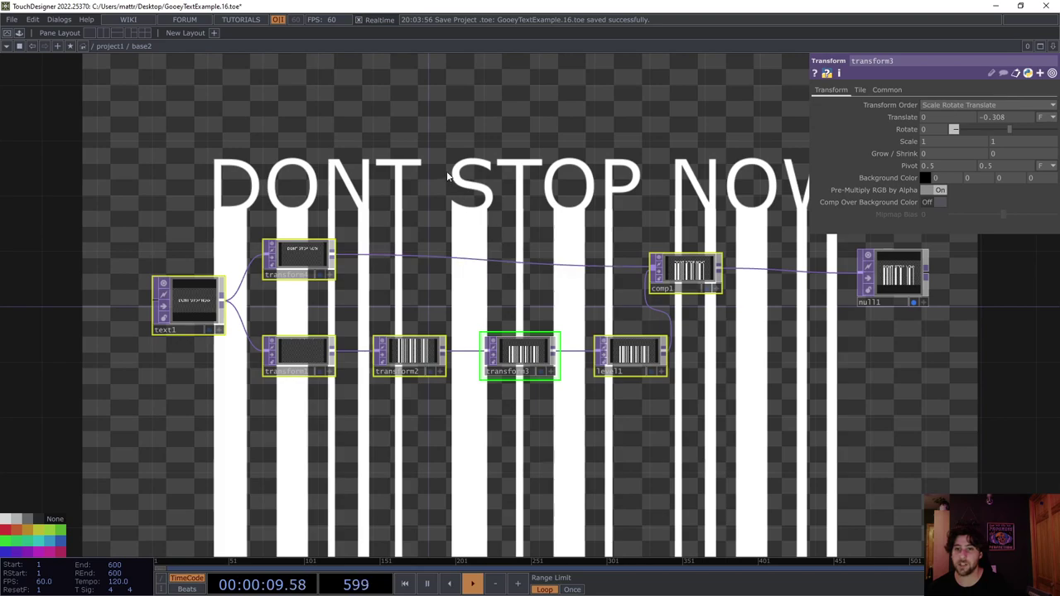
right_click(446, 171)
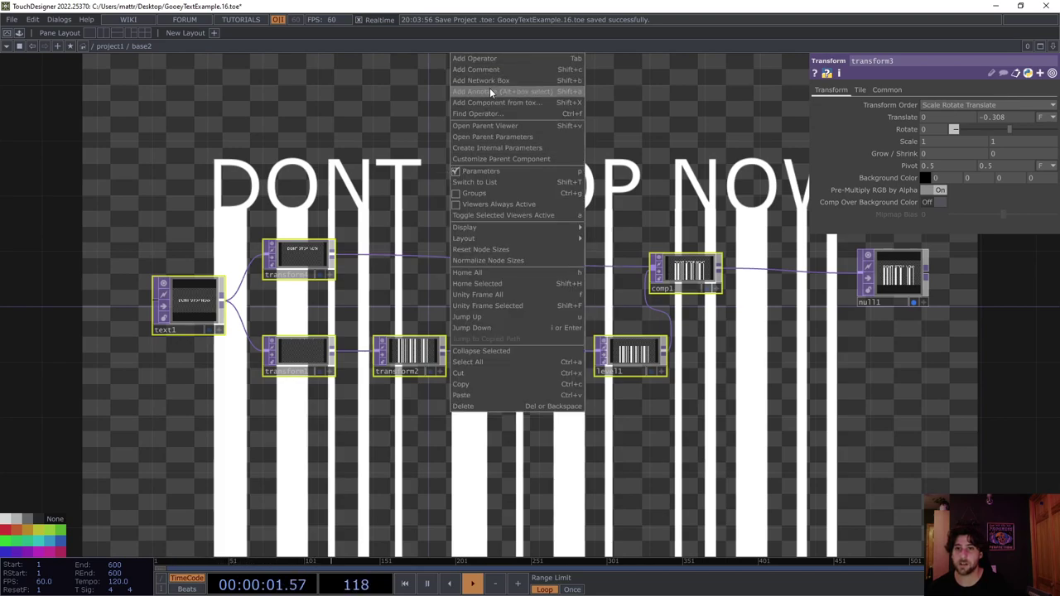
left_click(490, 88)
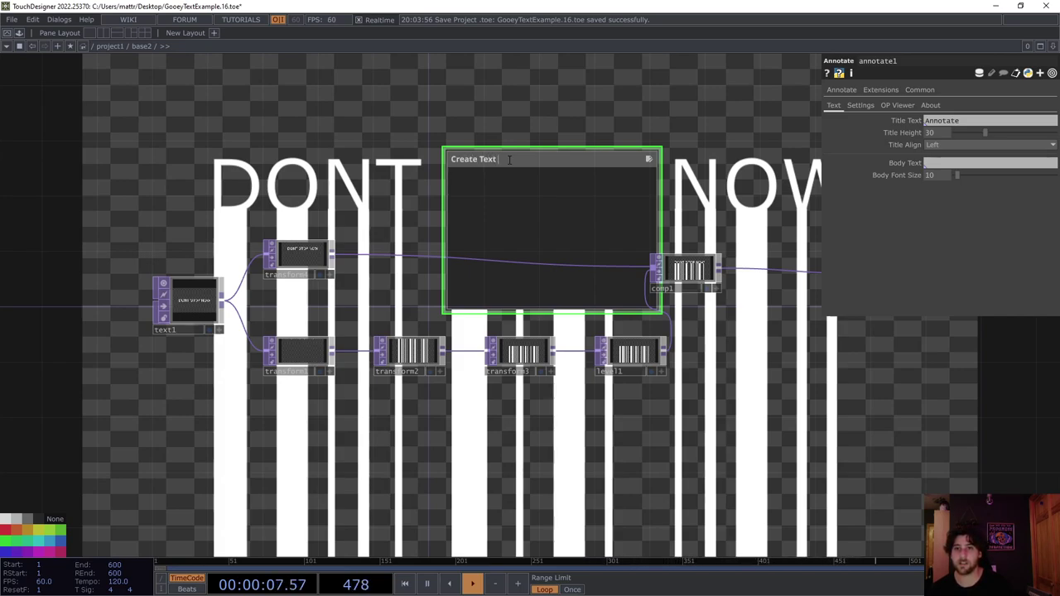
type("e")
key("Return")
Step: Position and resize the "Create Texture" annotation to frame all nodes from the Text TOP to the Composite
mouse_move(543, 160)
left_mouse_down()
mouse_move(356, 206)
mouse_move(213, 200)
mouse_move(239, 200)
mouse_move(224, 199)
left_mouse_up()
mouse_move(352, 214)
left_mouse_down()
mouse_move(762, 305)
mouse_move(751, 307)
left_mouse_up()
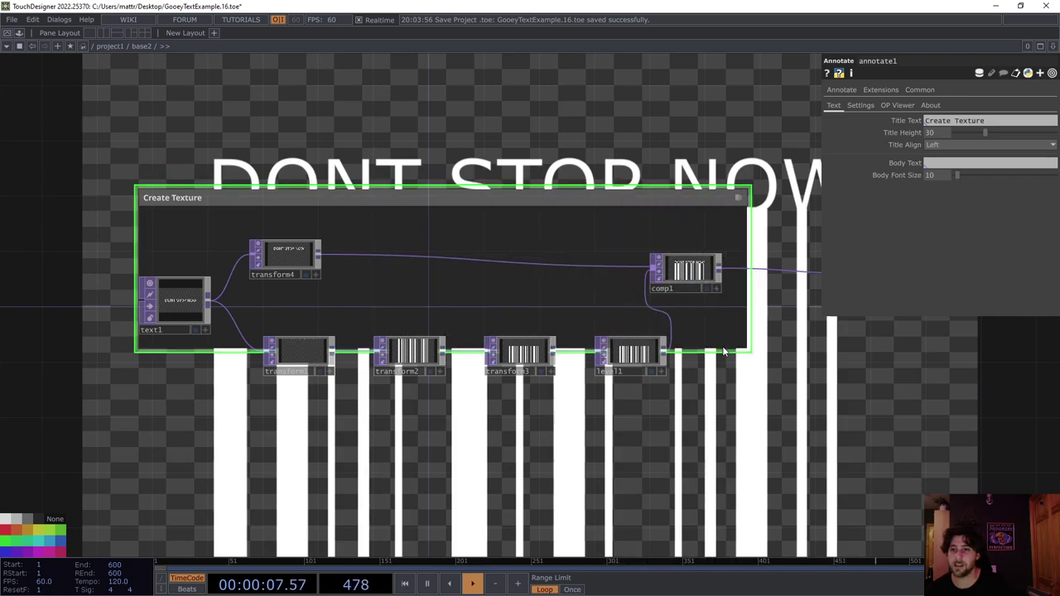
left_click_drag(723, 353, 719, 407)
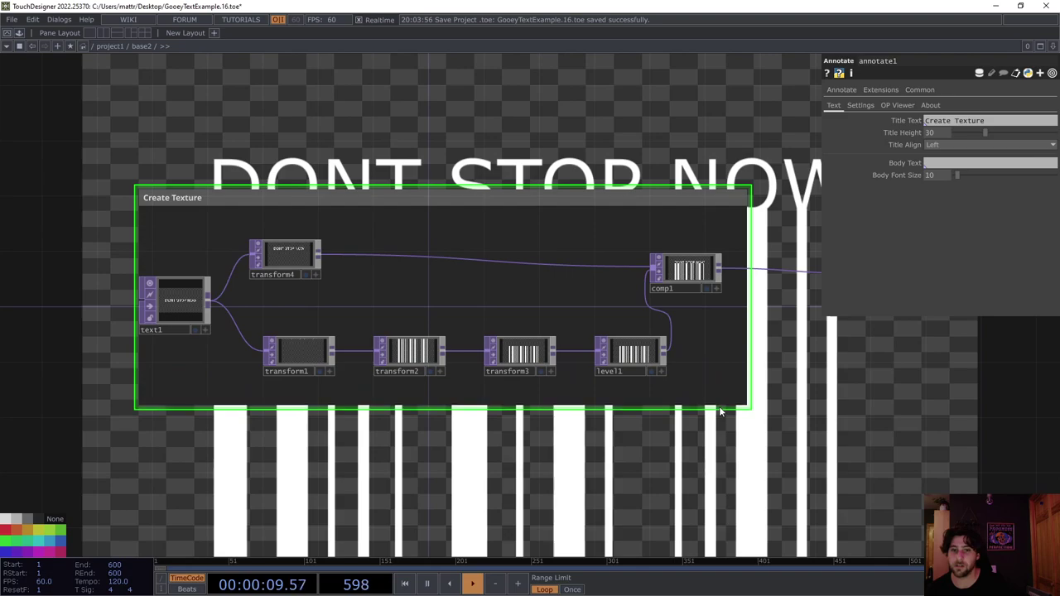
left_click_drag(134, 371, 121, 373)
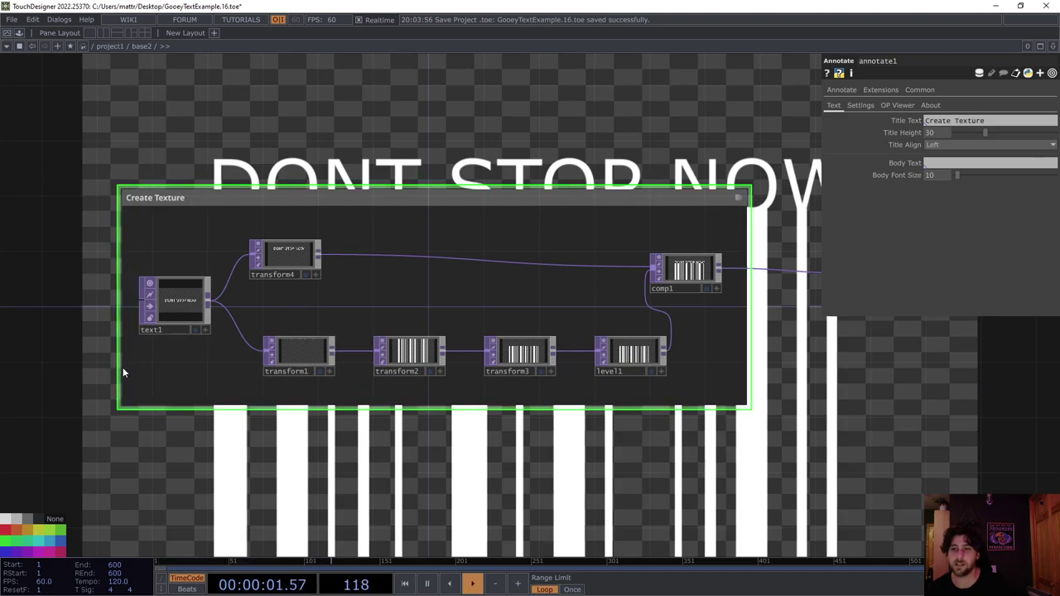
left_click_drag(772, 371, 608, 338)
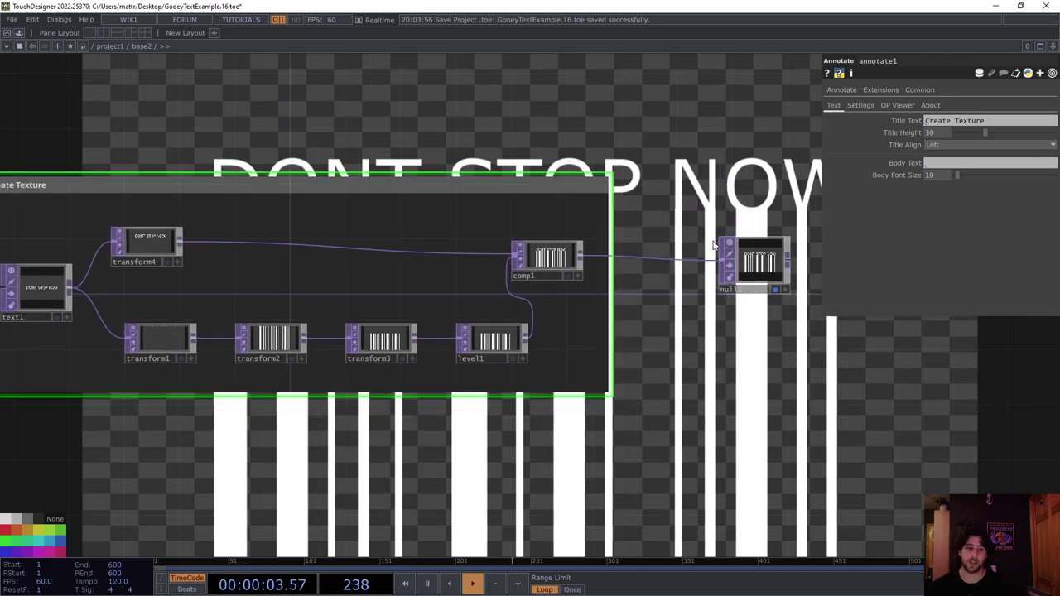
left_click_drag(706, 230, 705, 390)
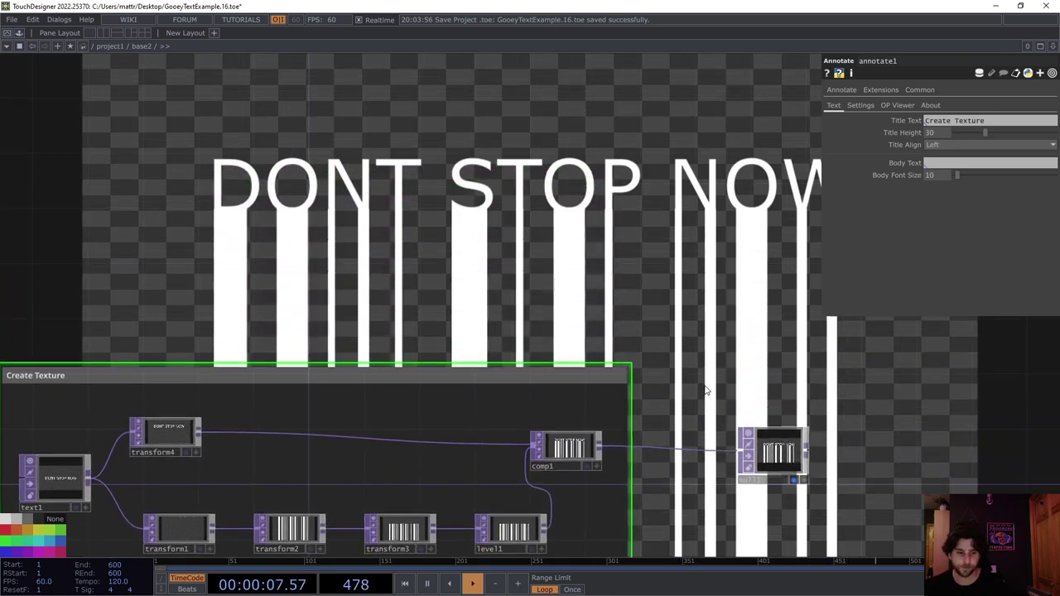
left_click_drag(585, 268, 518, 263)
left_click_drag(454, 289, 507, 260)
scroll(507, 260, "down", 4)
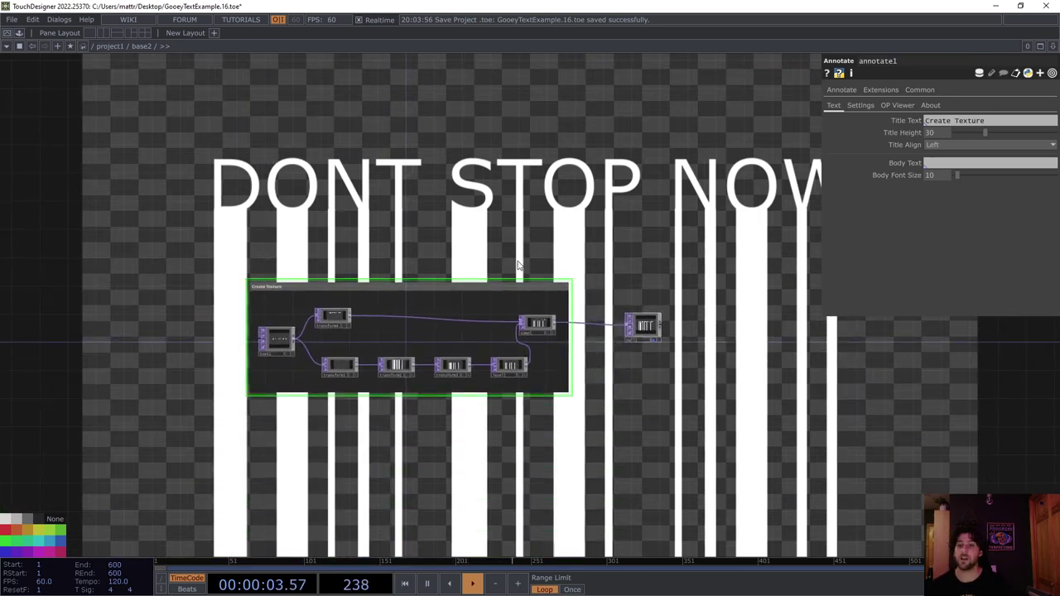
left_click_drag(585, 401, 594, 374)
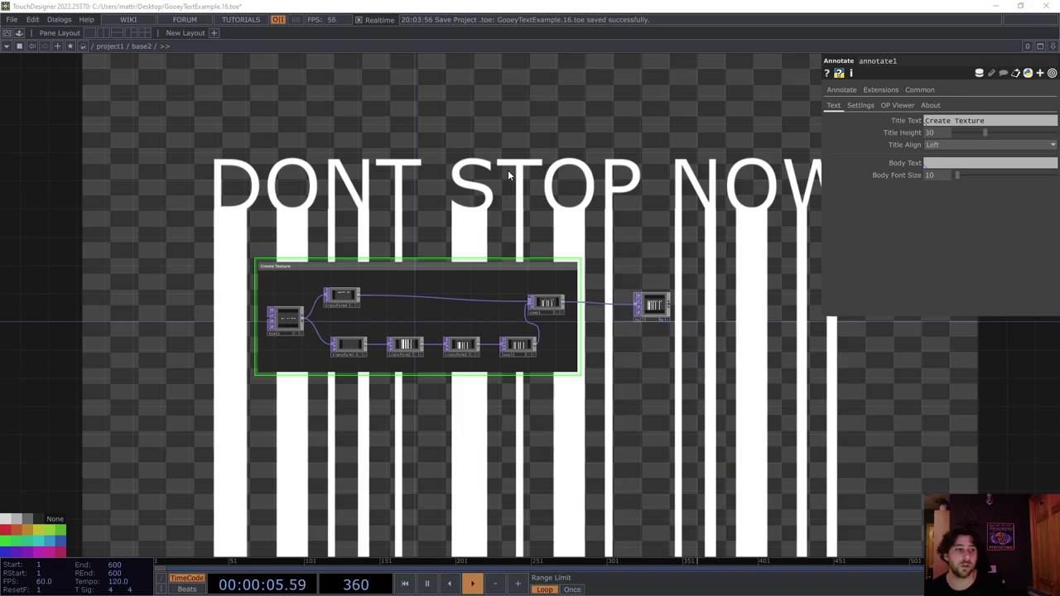
Step: Switch to the browser, download the Righteous font family from Google Fonts, and return to the Text TOP in TouchDesigner
key("alt+Tab")
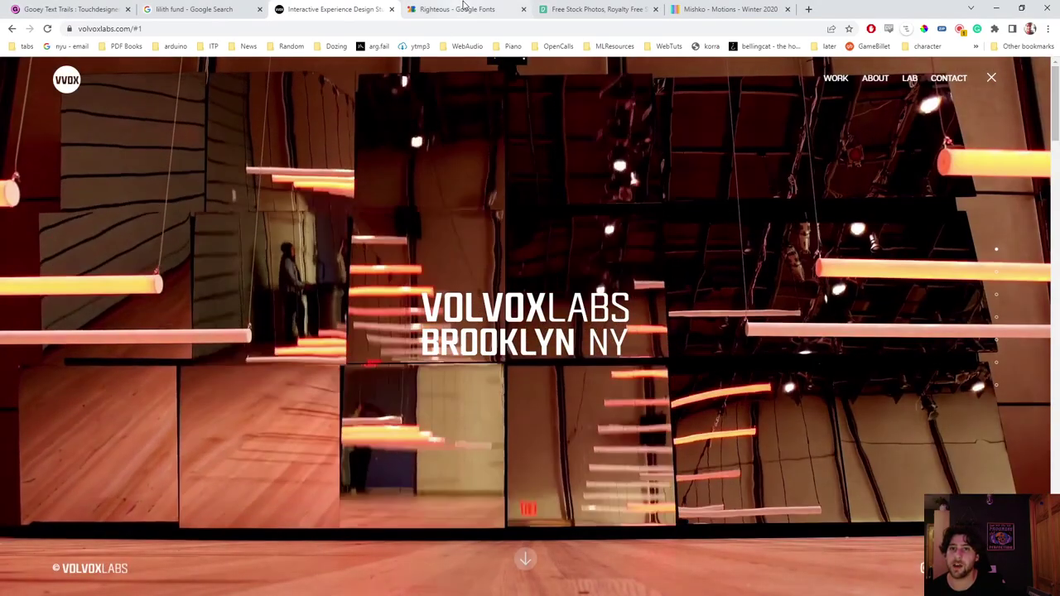
left_click(463, 9)
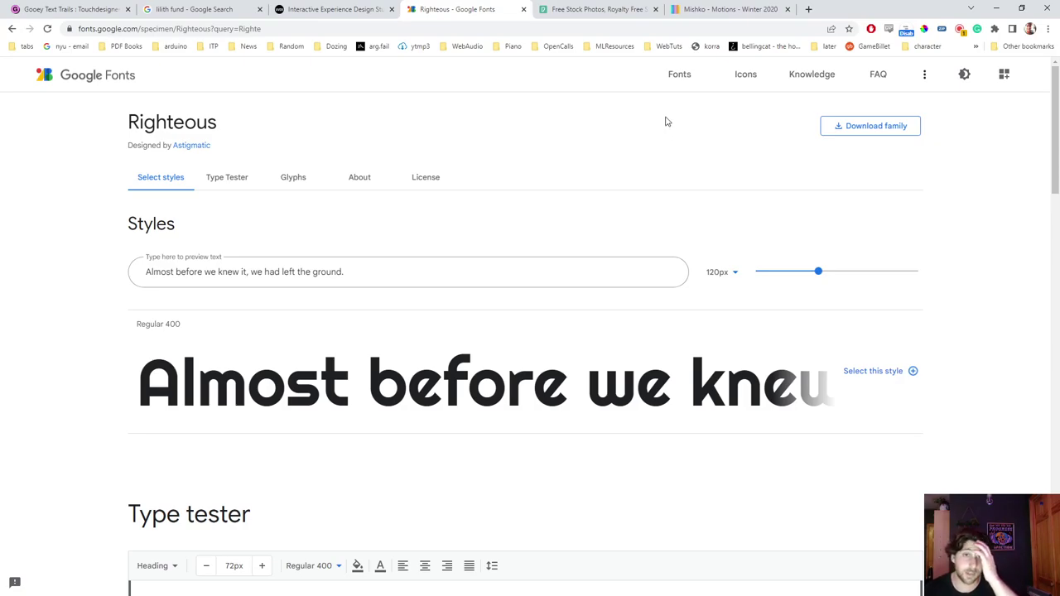
left_click(860, 129)
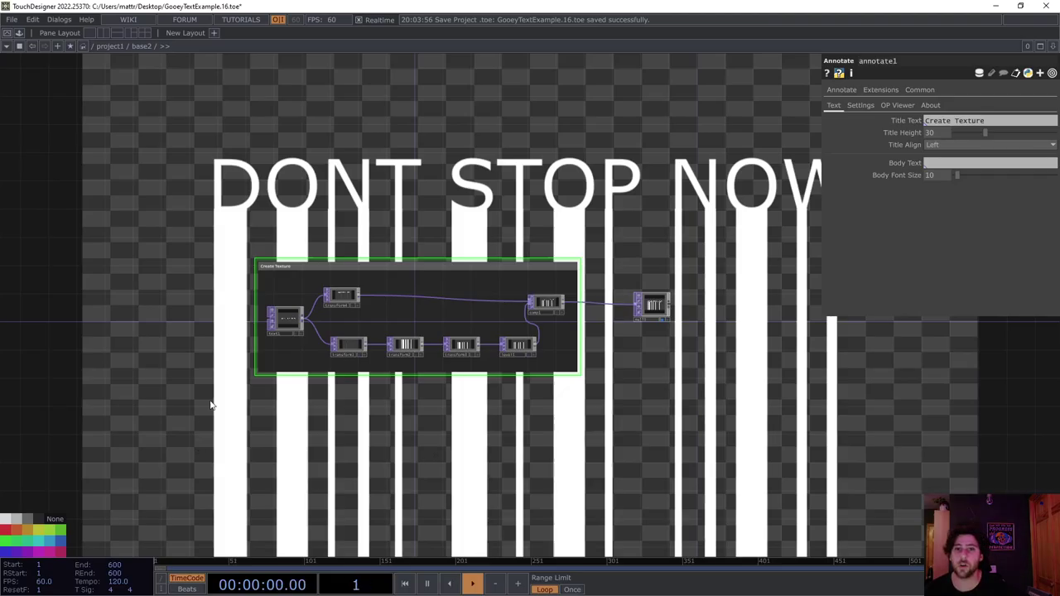
scroll(294, 336, "up", 6)
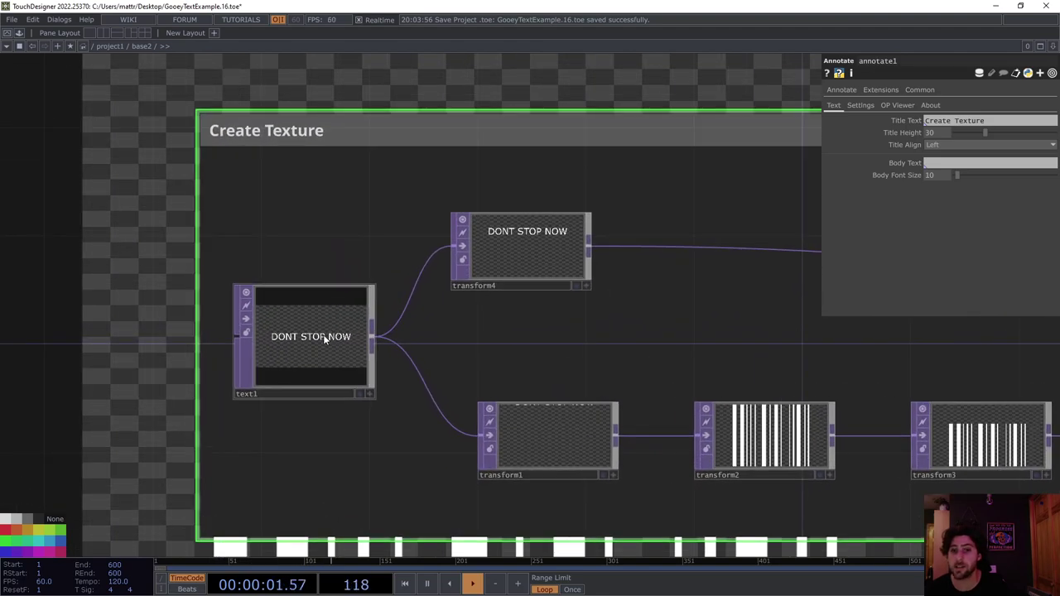
Step: Load Righteous-Regular.ttf from the Righteous folder in Downloads as the Text TOP's font file
left_click(323, 334)
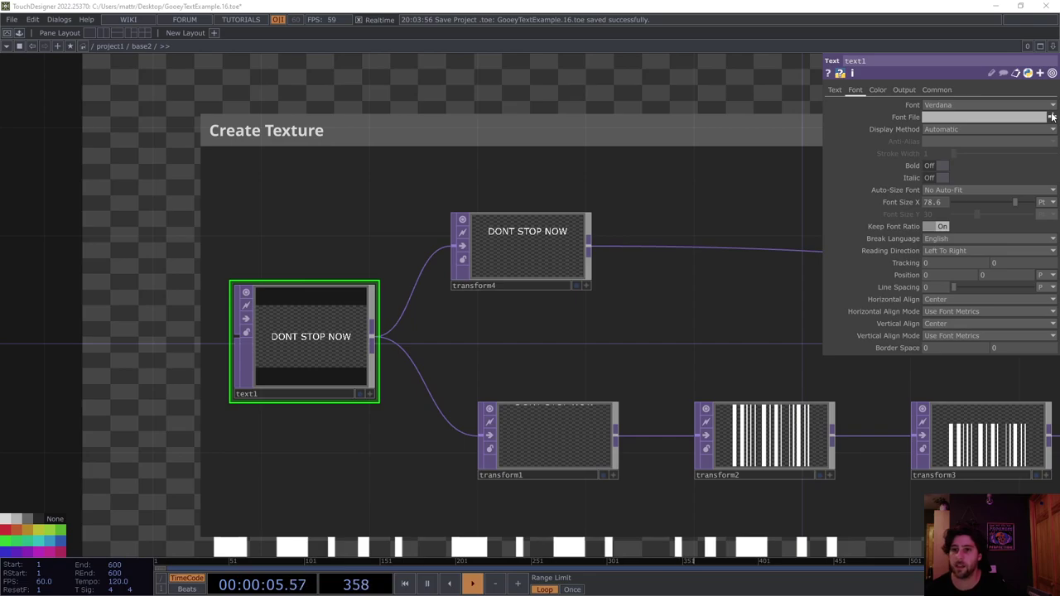
left_click(1052, 117)
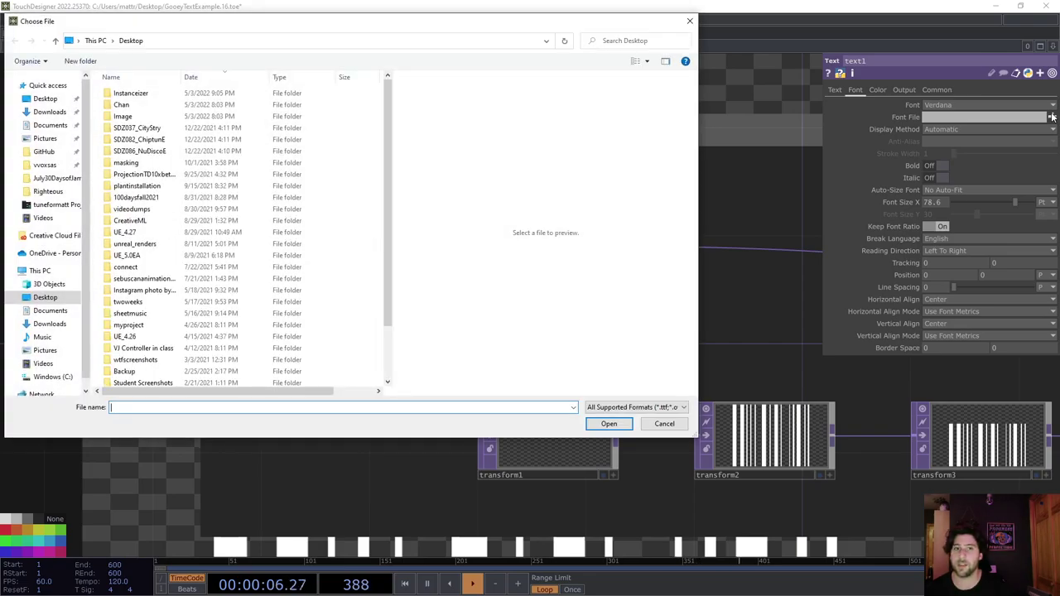
left_click(50, 112)
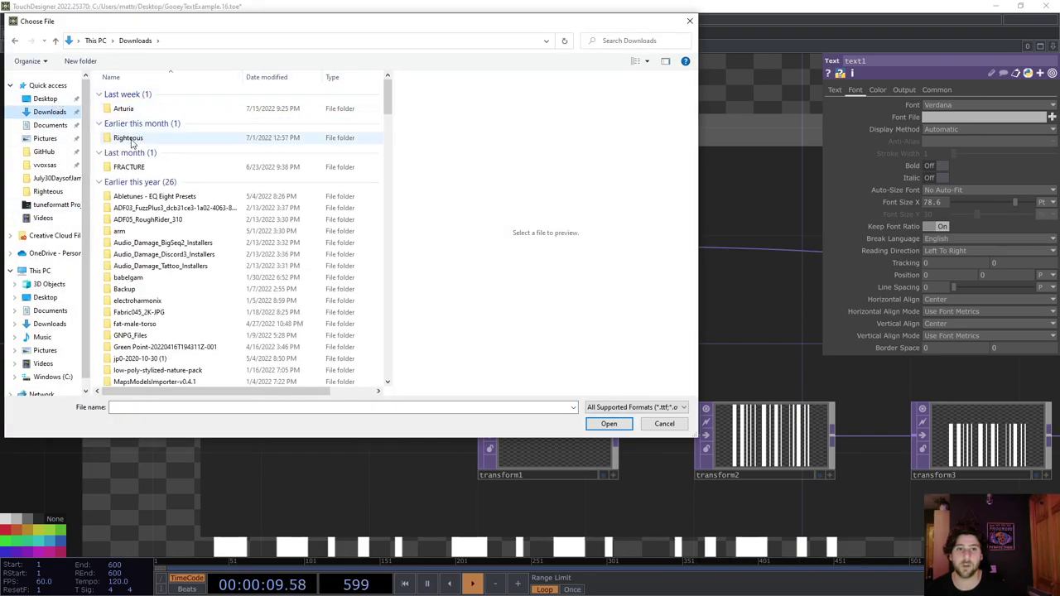
double_click(133, 138)
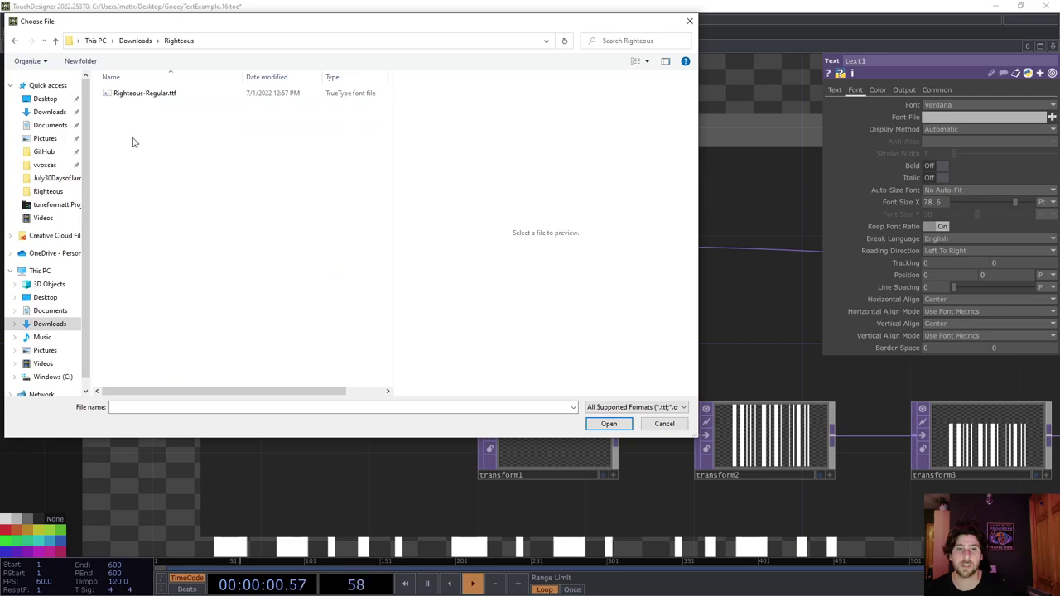
left_click(157, 97)
double_click(157, 98)
Step: Set the vertical translate of transform1 to 0.558 so its sampled slice gives thicker stripes under the letters
left_click_drag(328, 166, 8, 447)
scroll(347, 330, "down", 5)
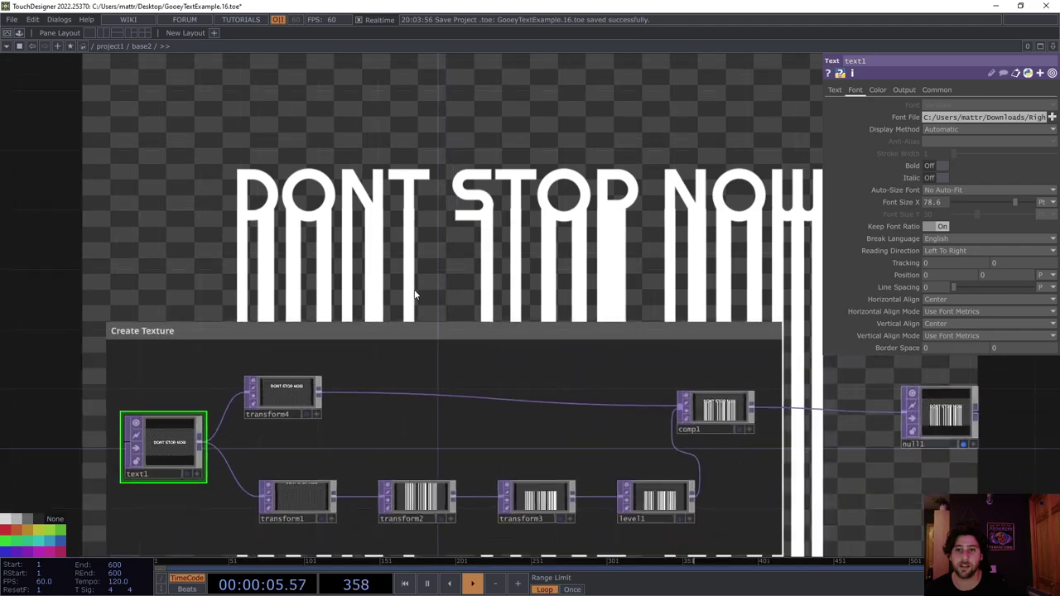
left_click_drag(479, 272, 507, 245)
left_click_drag(397, 296, 414, 361)
left_click(290, 464)
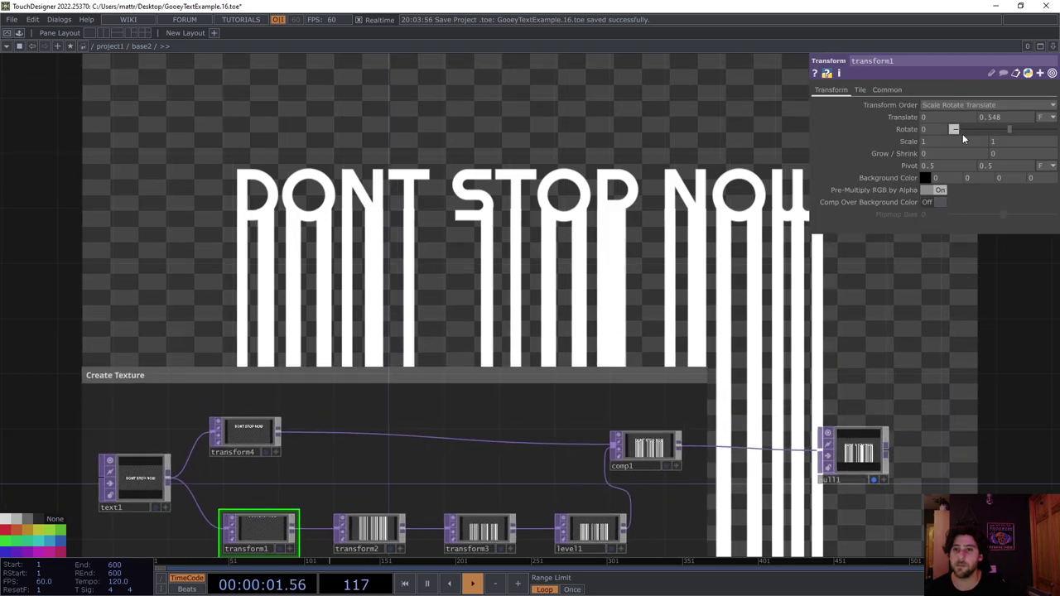
middle_click_drag(999, 118, 1001, 130)
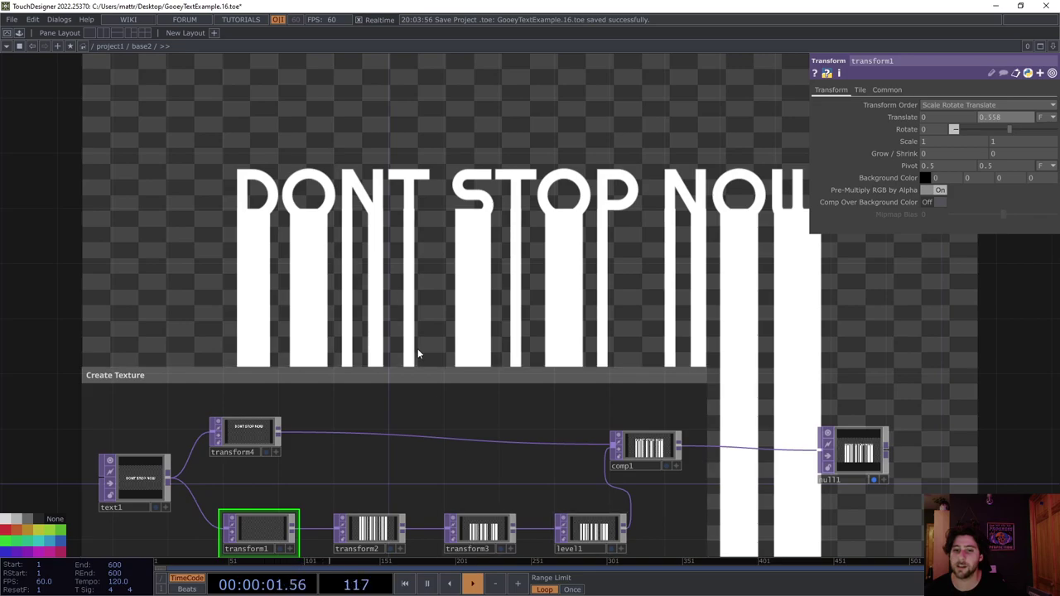
Step: Set the vertical translate of transform3 to -0.318 to realign the stripes with the text
left_click(485, 534)
left_click_drag(492, 242, 496, 280)
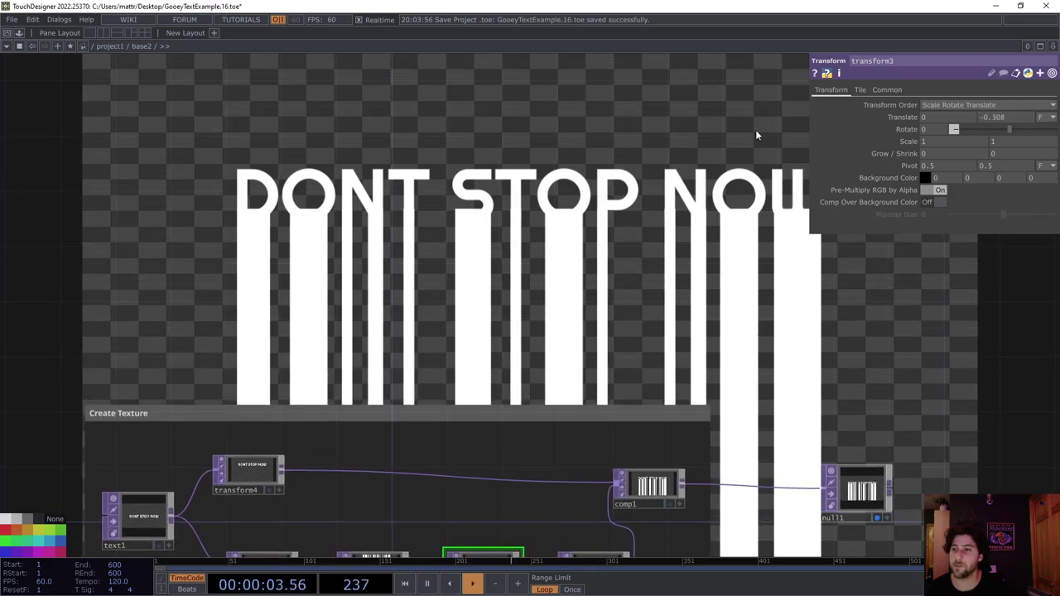
mouse_move(1006, 116)
middle_mouse_down()
mouse_move(1007, 133)
mouse_move(1002, 97)
middle_mouse_up()
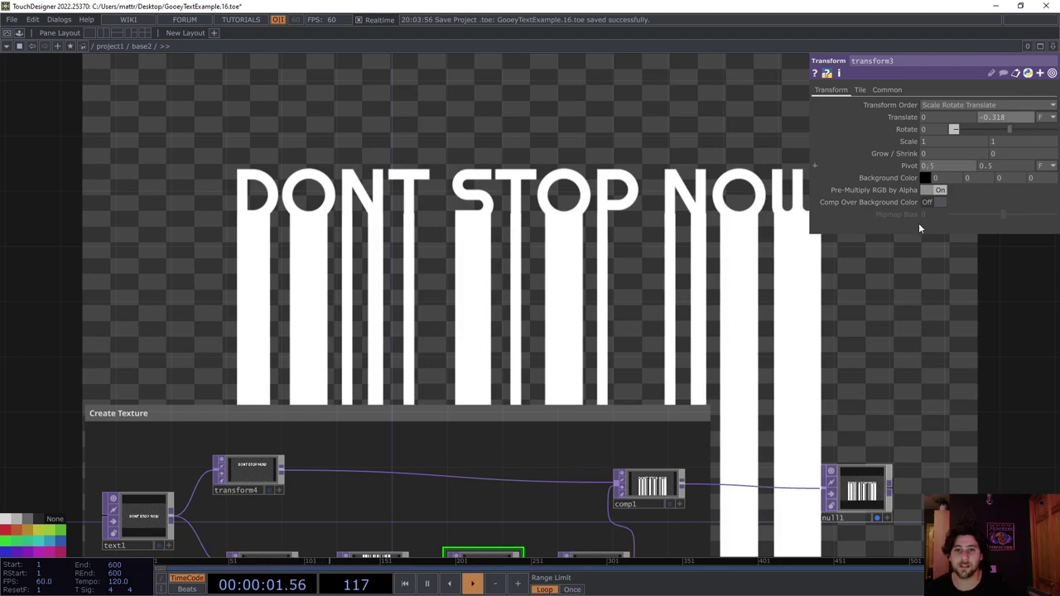
Step: Add a Ramp TOP in the empty network area below the "Create Texture" annotation
left_click_drag(854, 300, 732, 179)
left_click_drag(648, 220, 699, 199)
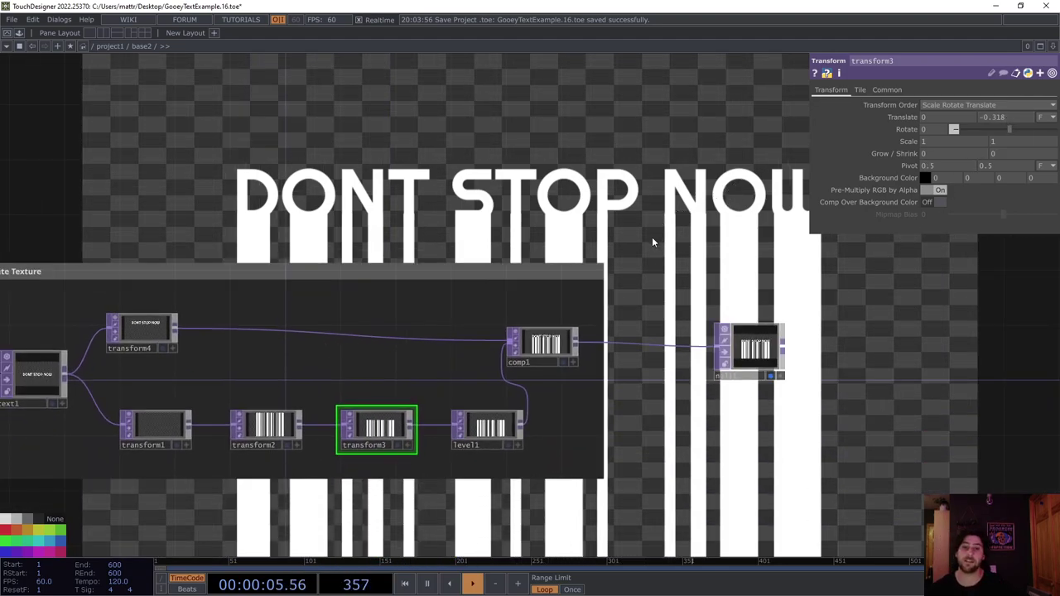
scroll(684, 179, "down", 3)
left_click_drag(644, 152, 631, 44)
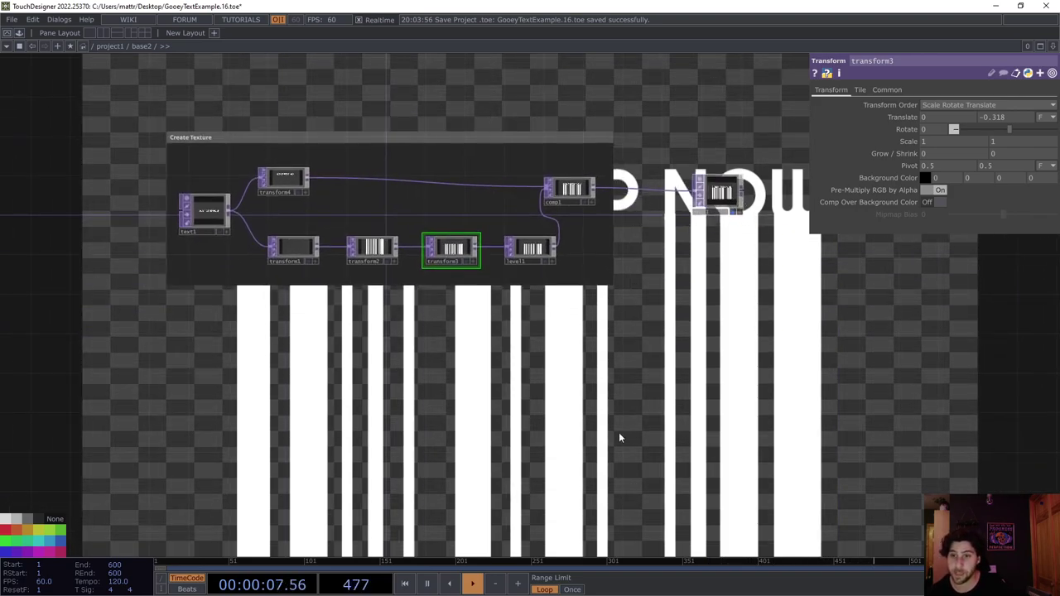
left_click_drag(619, 437, 635, 386)
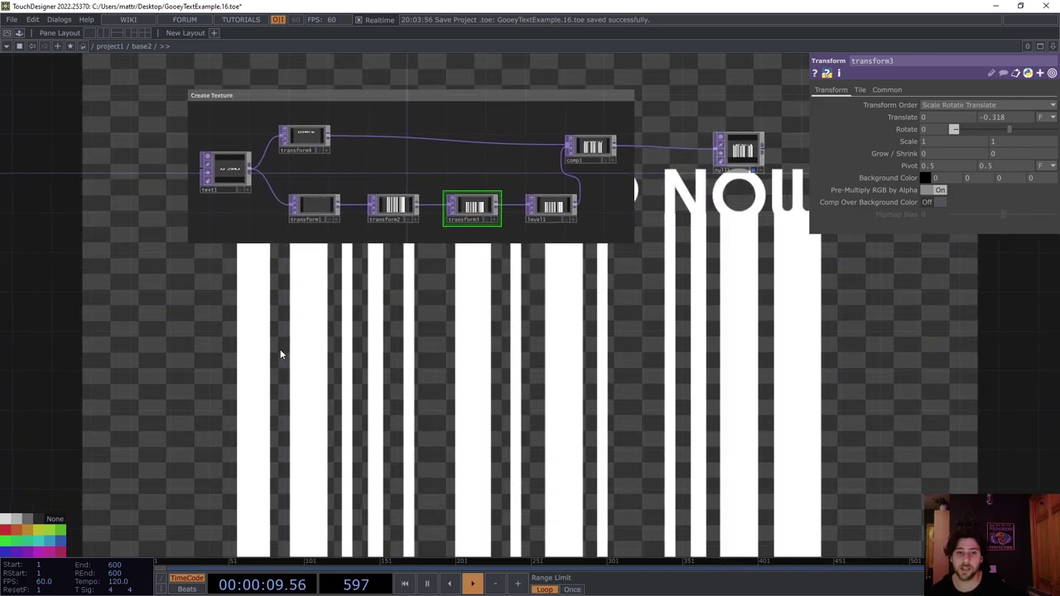
key("Tab")
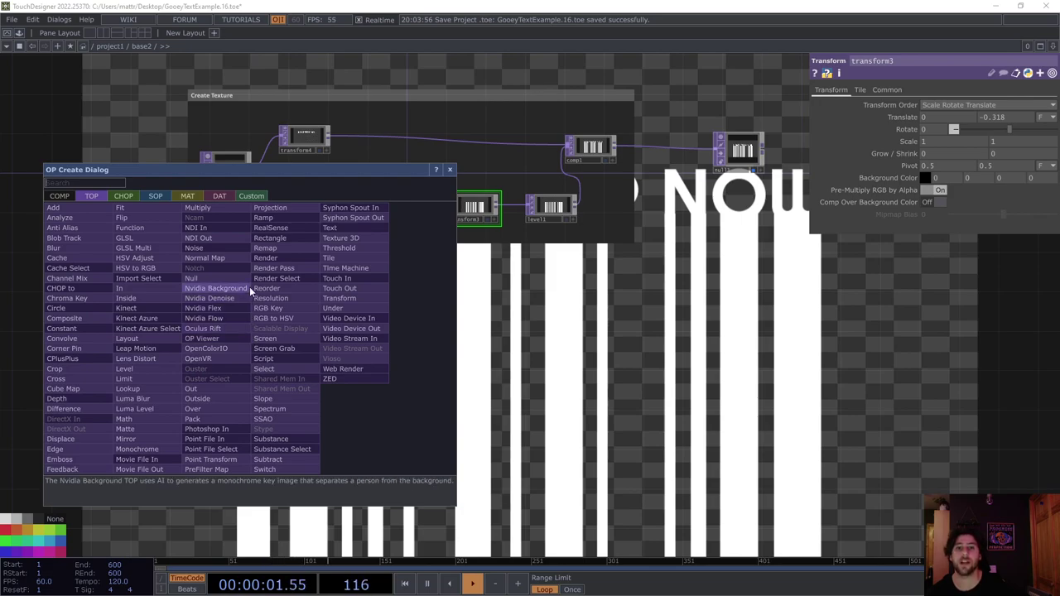
left_click(263, 218)
left_click(260, 367)
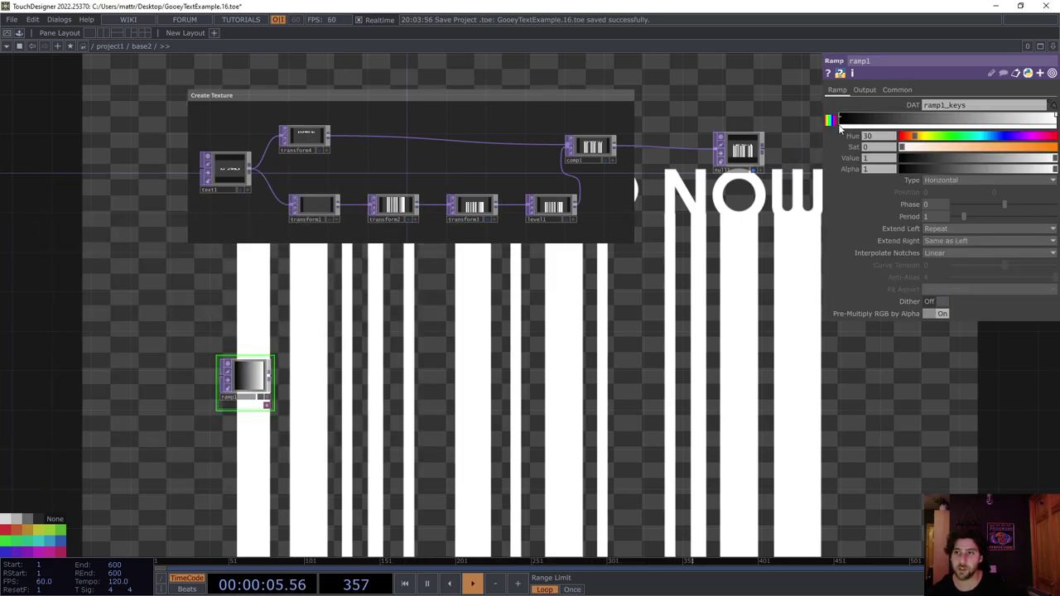
Step: Set the Ramp's resolution to 1280 x 720 and its type to Circular
left_click(895, 91)
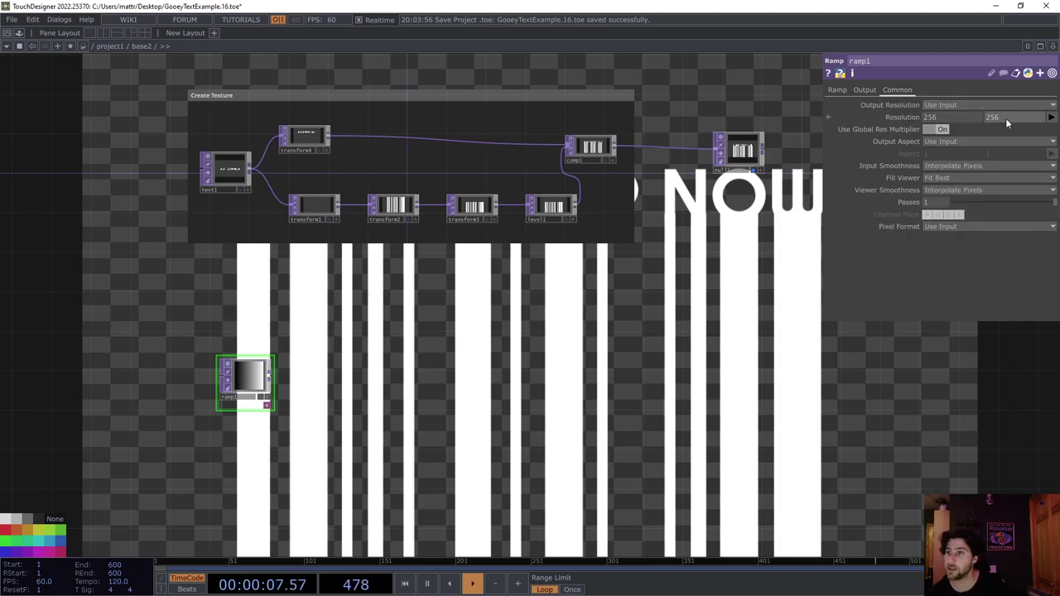
left_click(1051, 117)
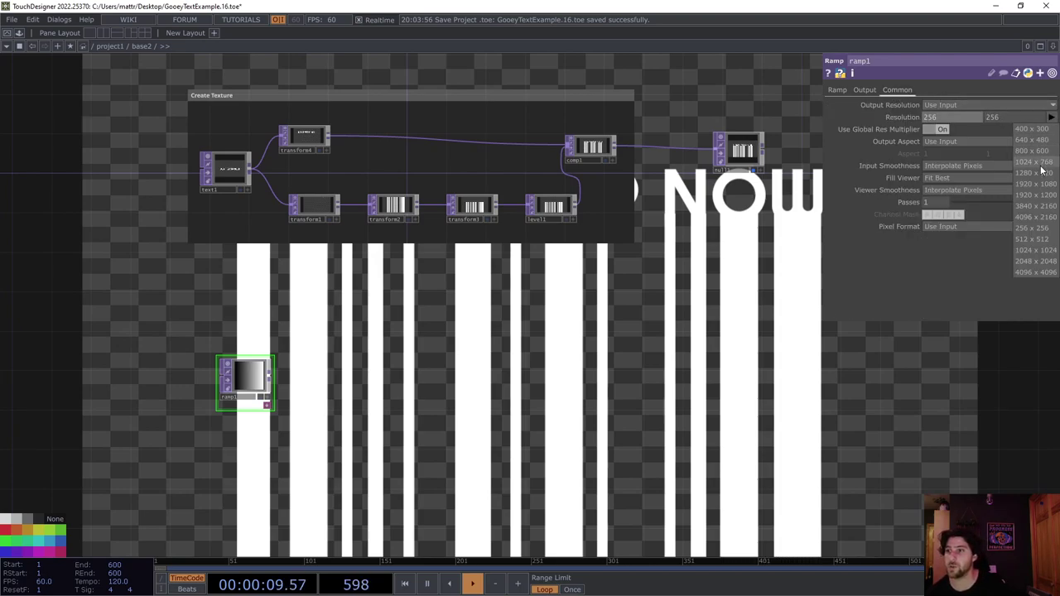
left_click(1040, 172)
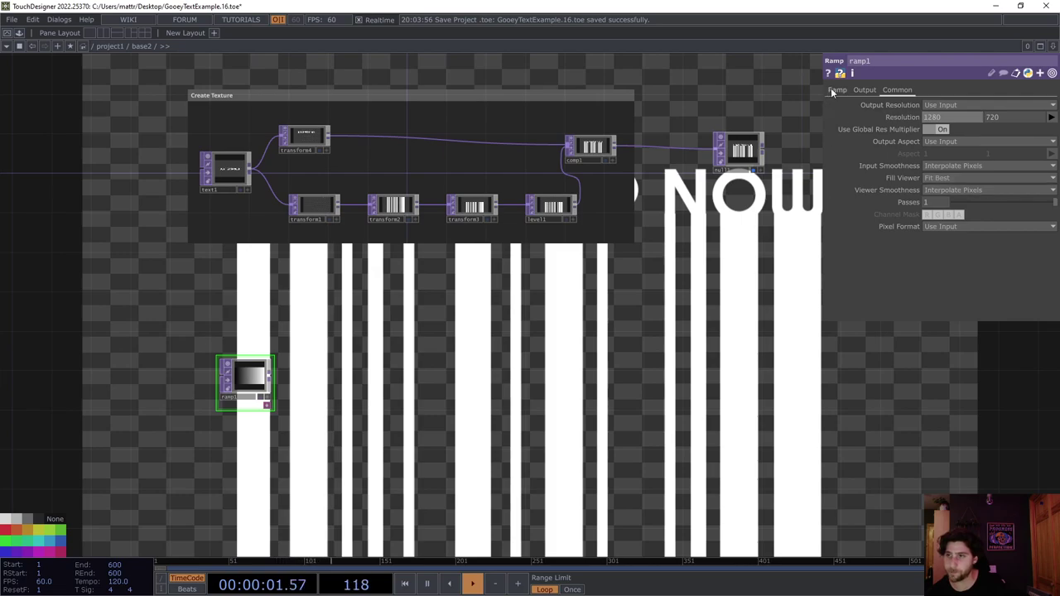
left_click(835, 90)
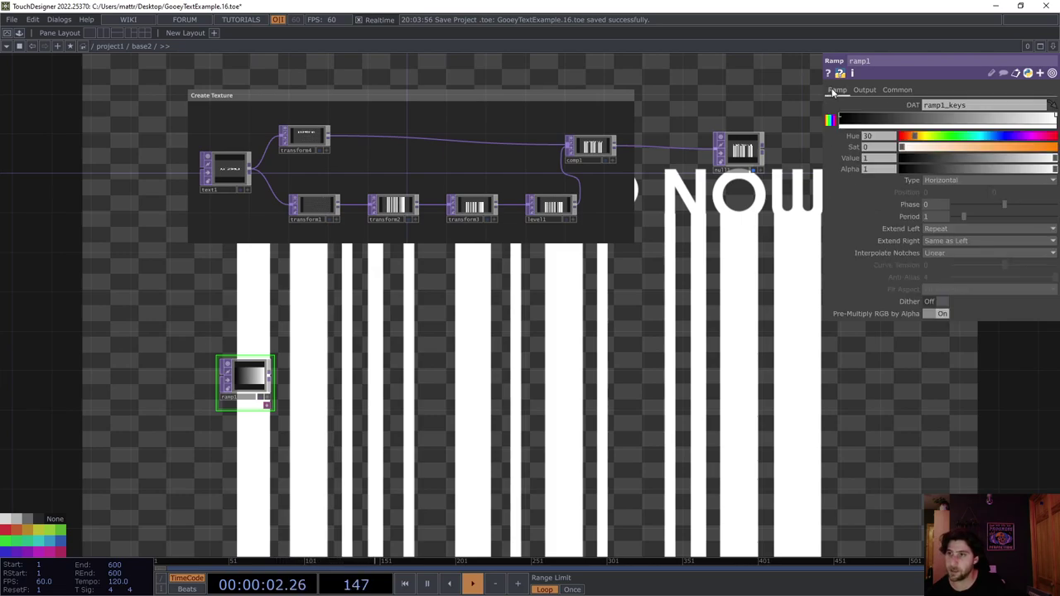
left_click(993, 178)
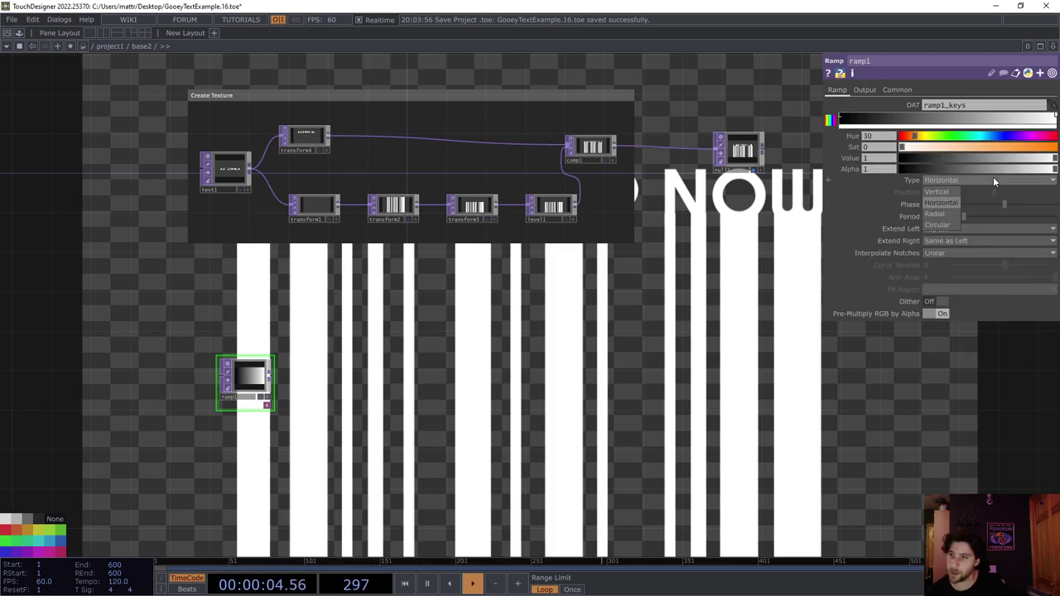
left_click(951, 224)
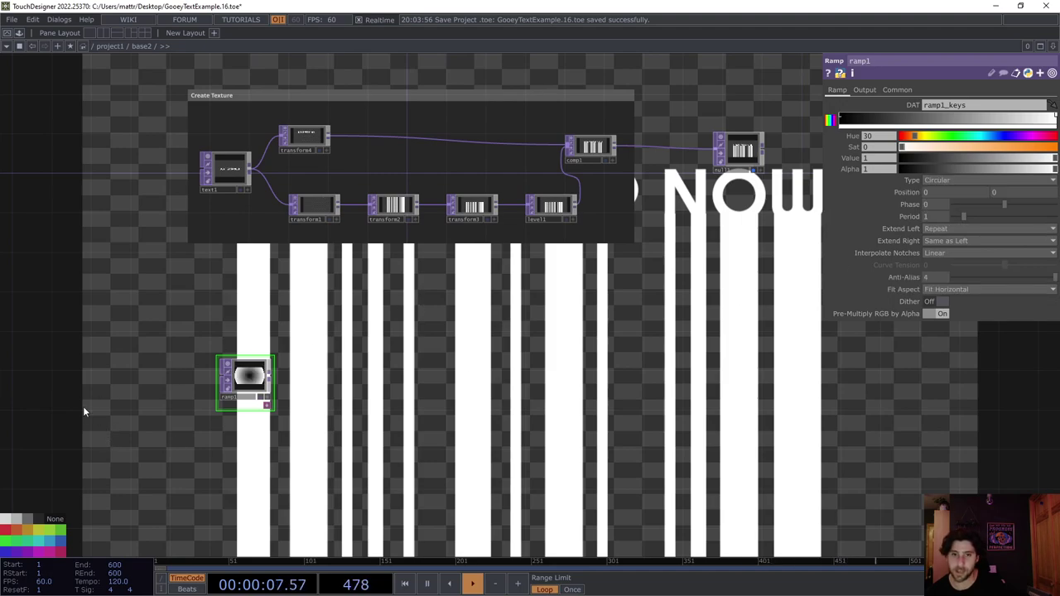
Step: Color the ramp's end key magenta with hue 317 and its start key cyan with hue 188, both fully saturated
scroll(213, 403, "up", 5)
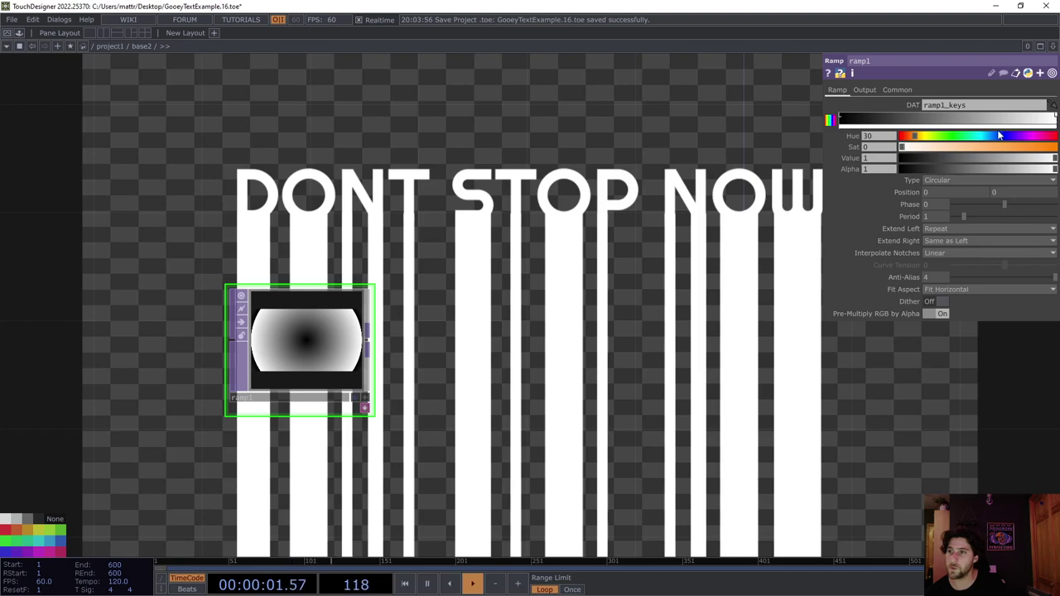
left_click_drag(911, 144, 1034, 141)
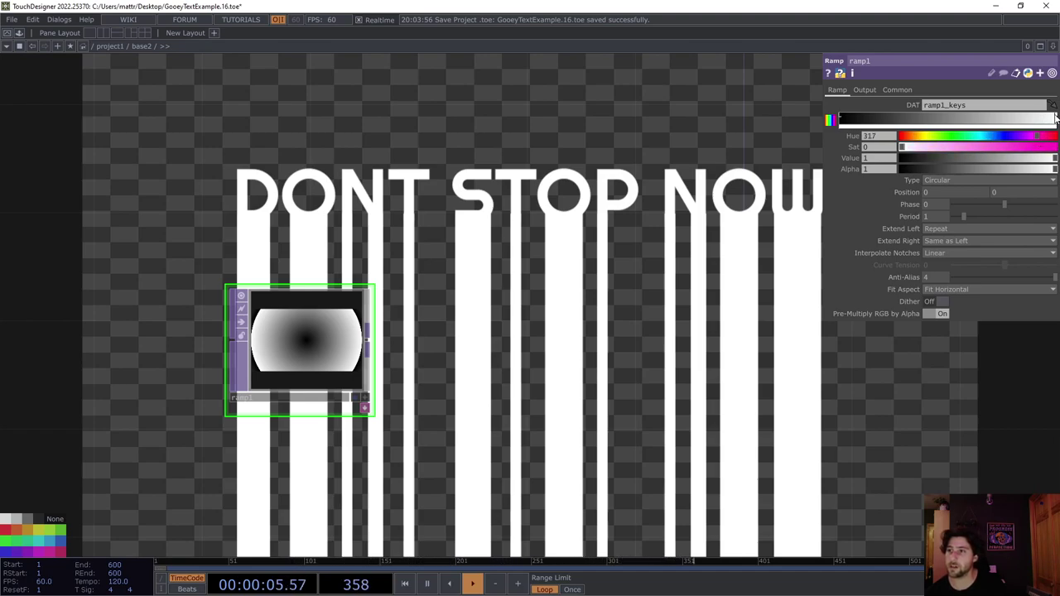
left_click_drag(912, 149, 1058, 150)
left_click(841, 118)
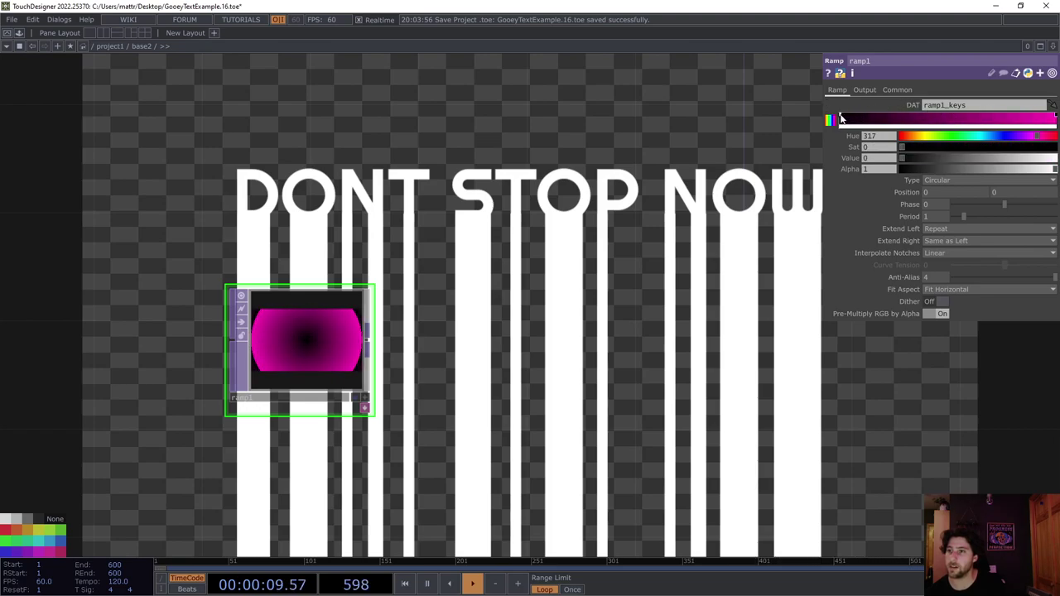
left_click_drag(1038, 141, 1009, 151)
left_click_drag(942, 151, 1011, 151)
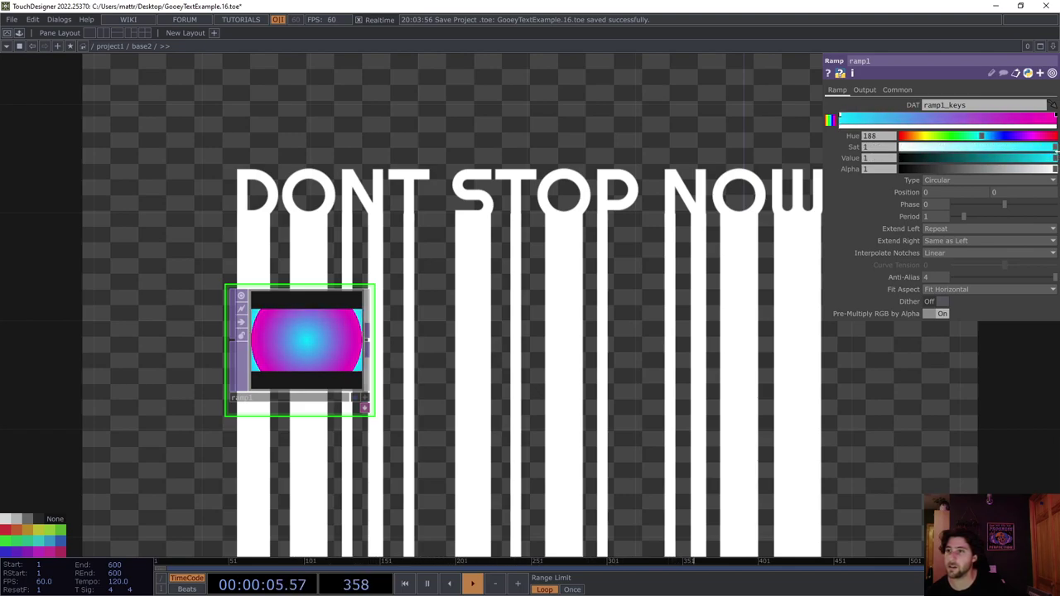
Step: Add a saturated blue key near the ramp's middle and an orange key at about a quarter, with hue 28, saturation 1 and value 0.971
left_click(958, 118)
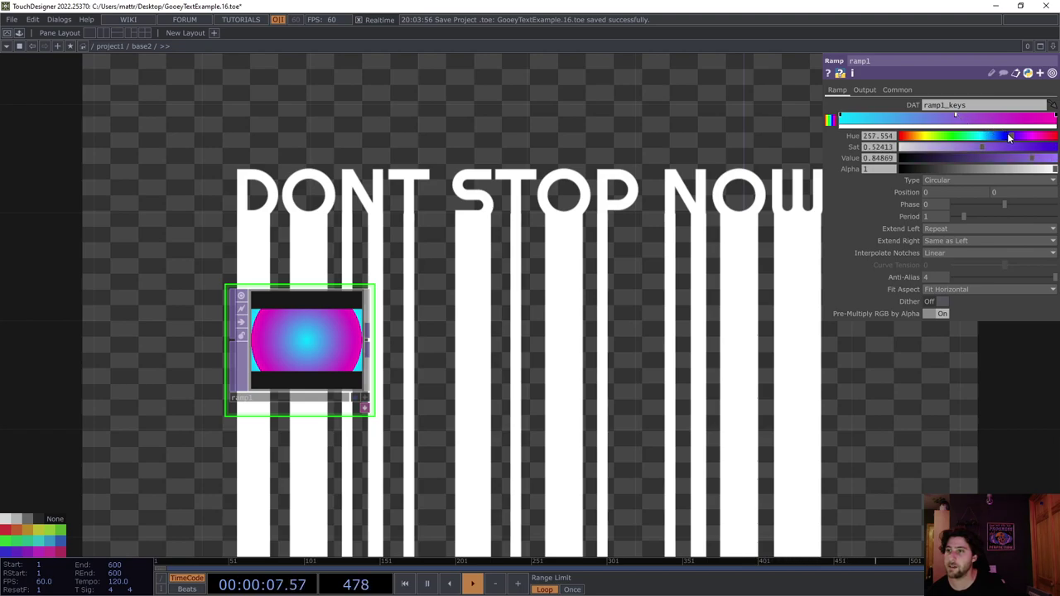
left_click_drag(975, 145, 1057, 147)
left_click(892, 118)
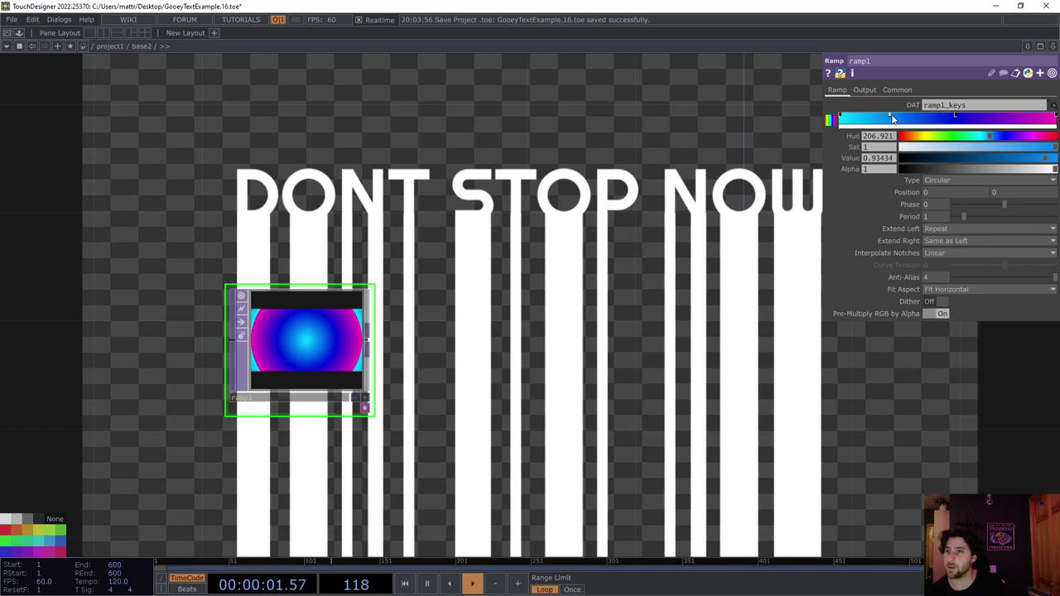
left_click_drag(978, 139, 916, 143)
left_click_drag(1051, 159, 1056, 163)
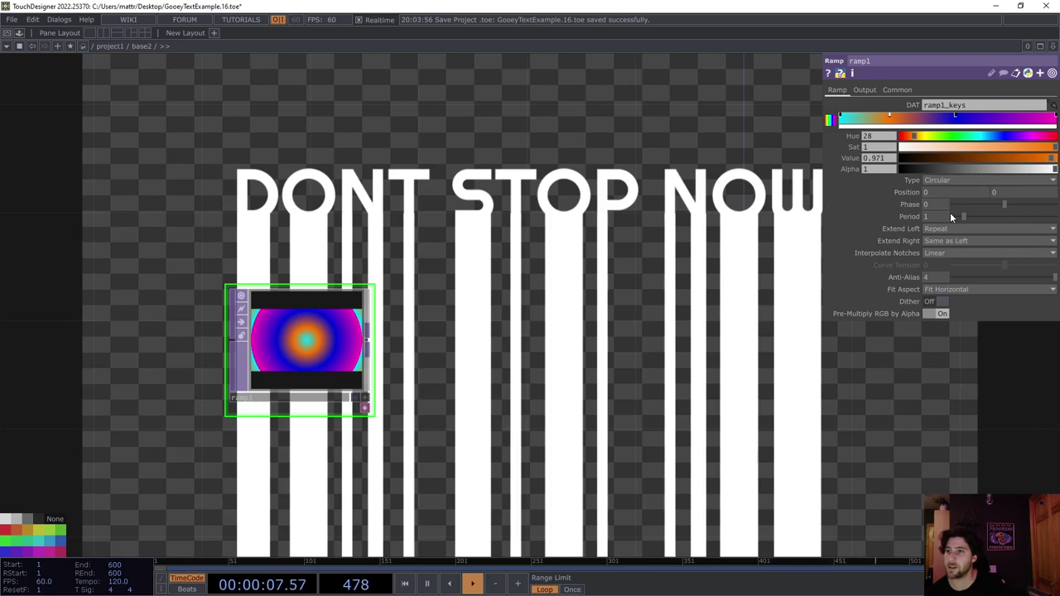
Step: Set the Ramp's period to 0.4 and animate its phase with the expression absTime.seconds *.4
left_click_drag(963, 216, 958, 215)
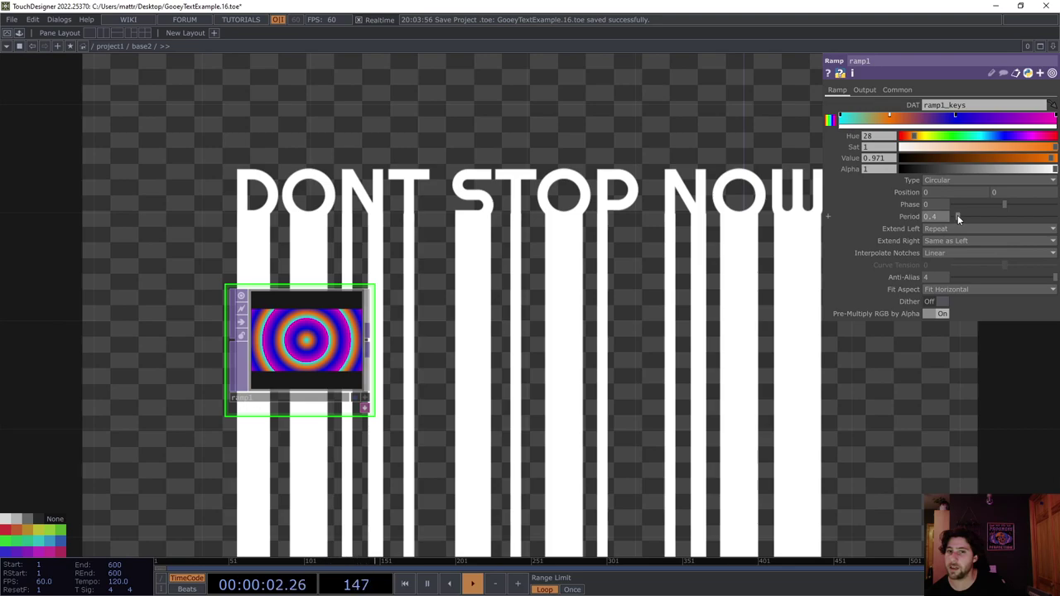
left_click(909, 206)
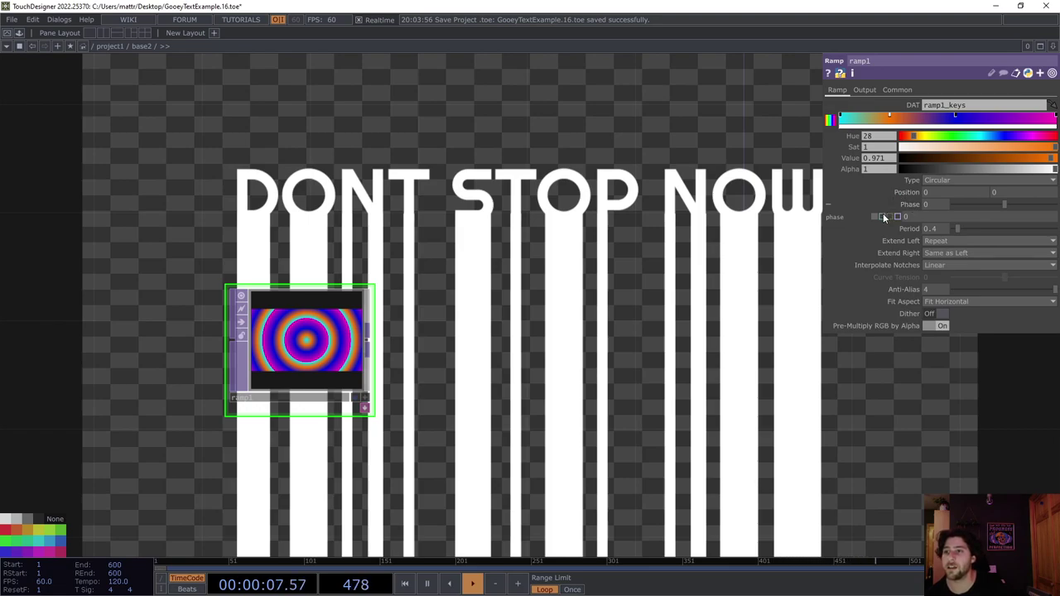
left_click(883, 217)
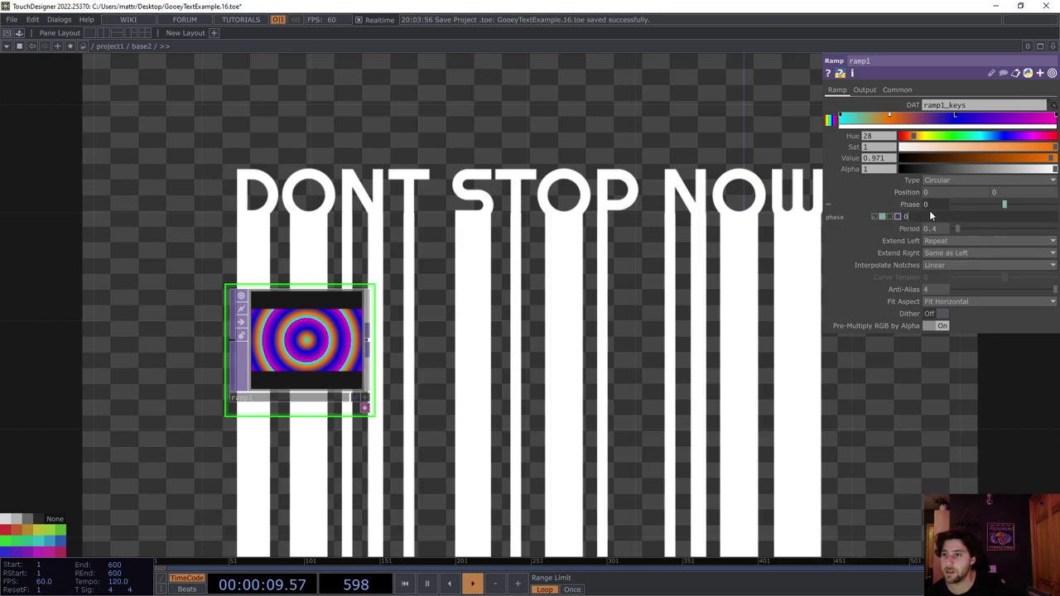
left_click(928, 215)
type("d")
key("BackSpace")
type("ab")
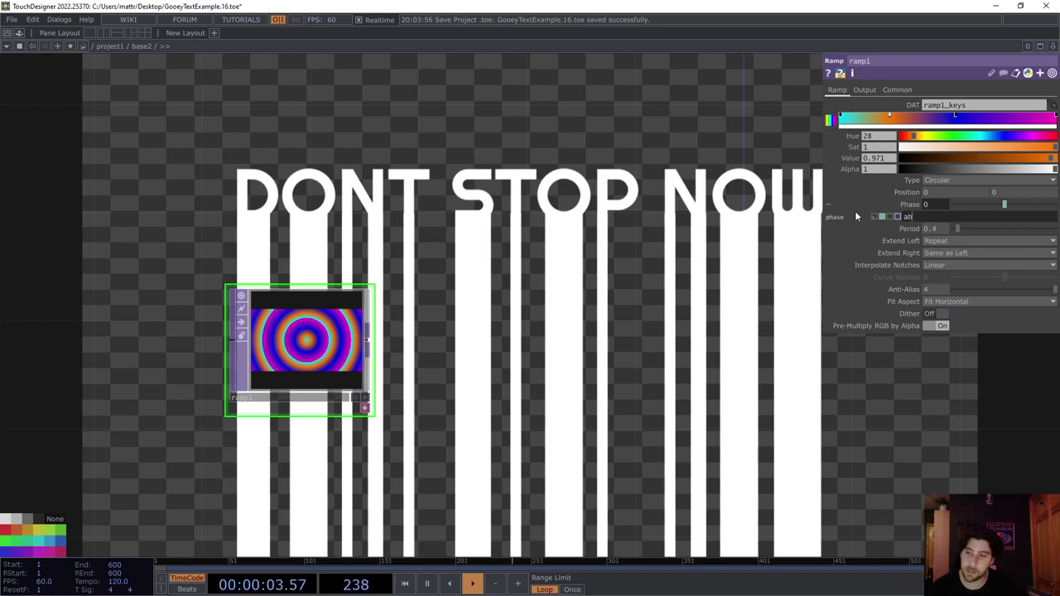
type("sTime.seconds")
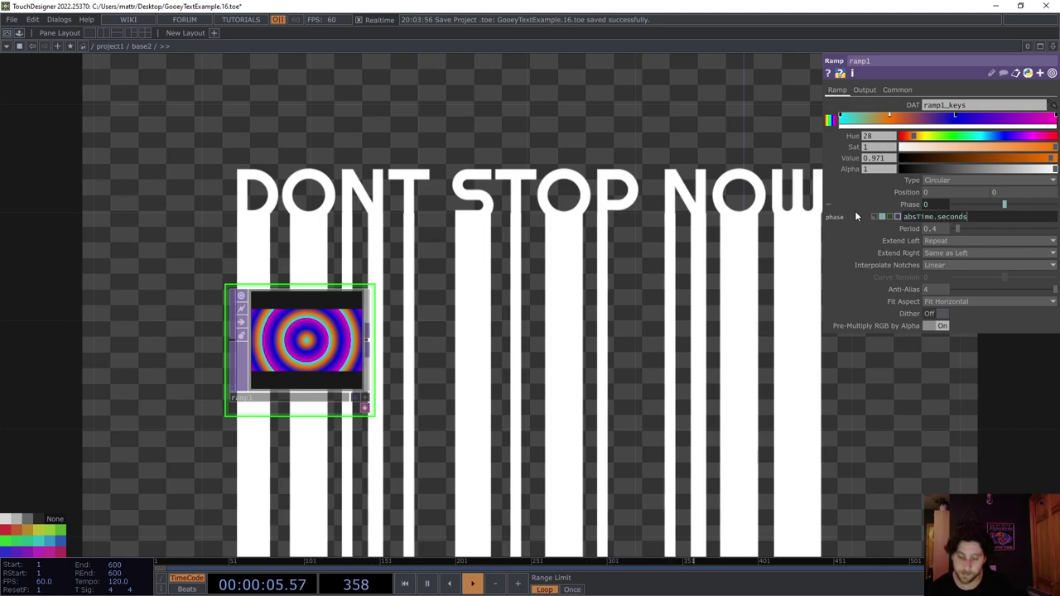
type(" *.")
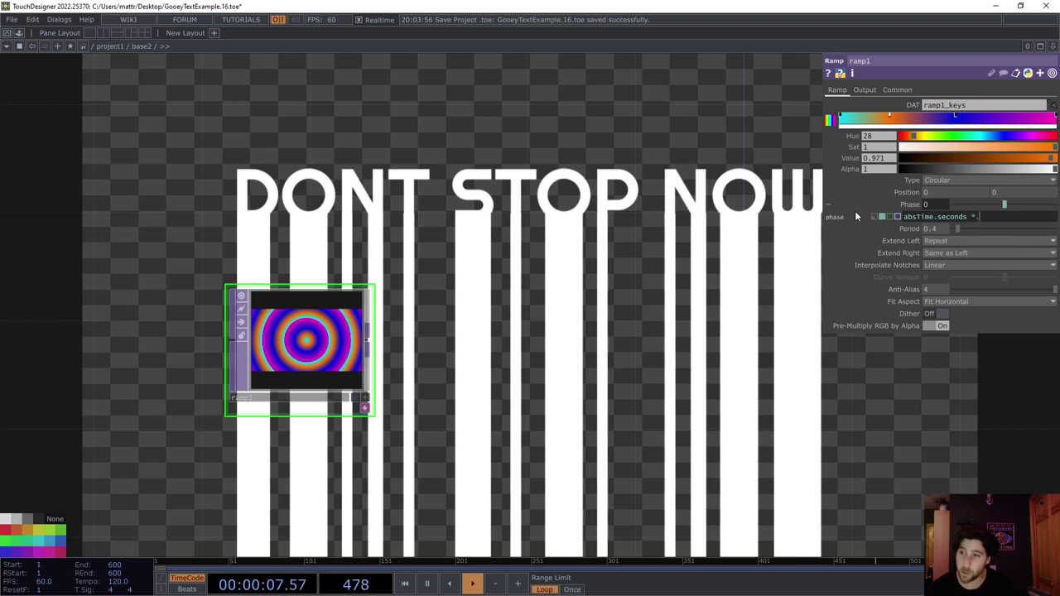
type("4")
key("Return")
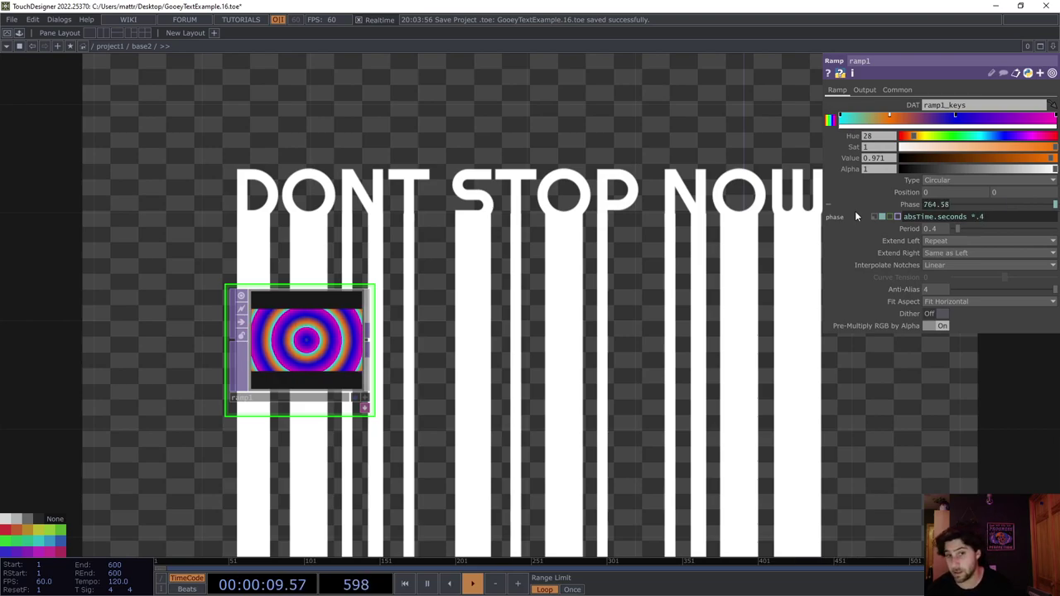
scroll(423, 333, "down", 6)
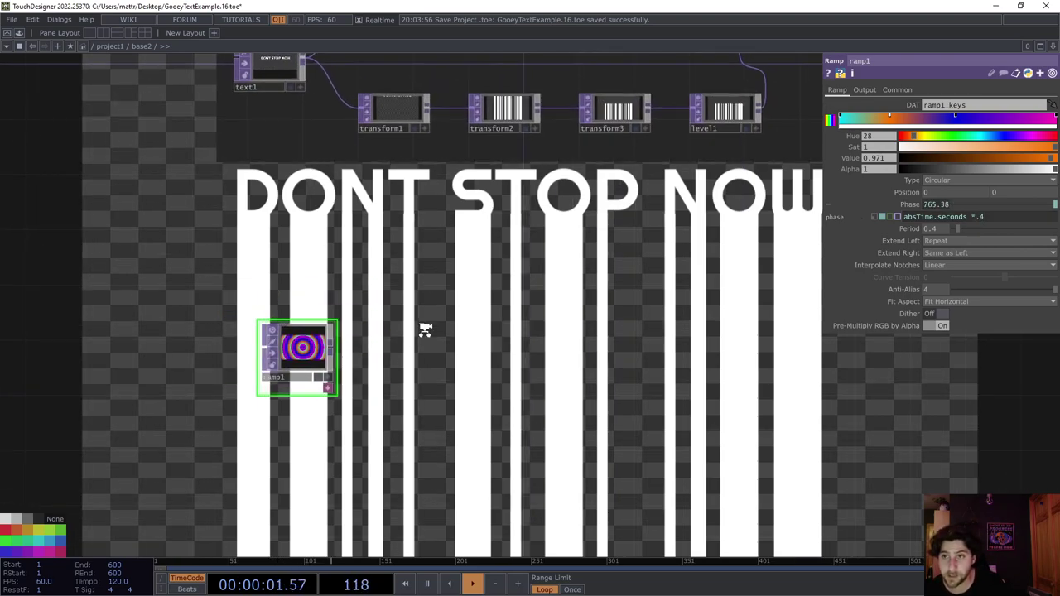
Step: Place the animated Ramp below the Create Texture group and append a Null TOP to its output
left_click_drag(422, 332, 368, 340)
left_click_drag(280, 359, 280, 319)
right_click(292, 320)
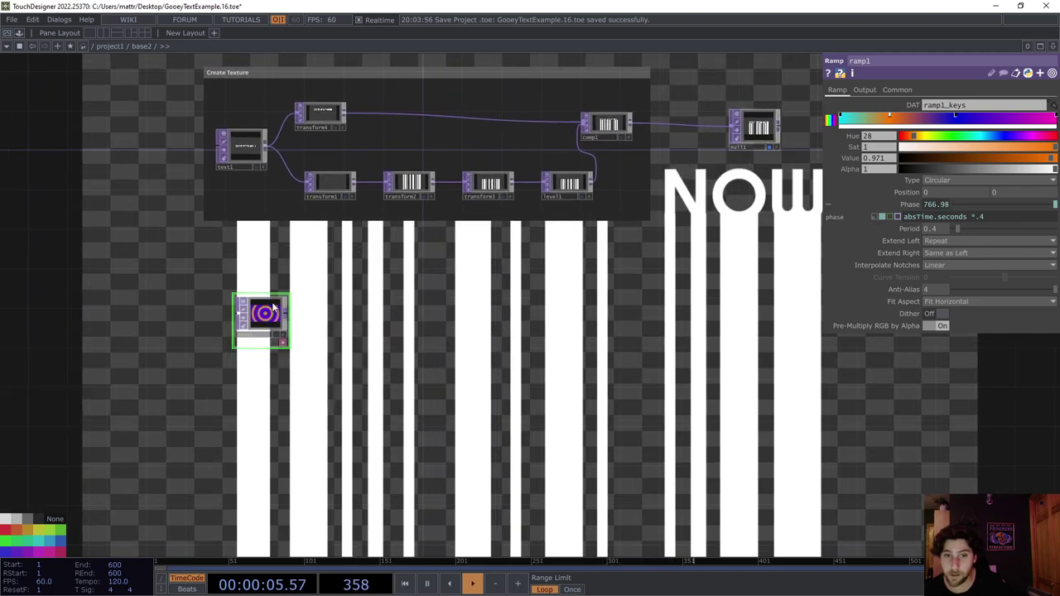
right_click(288, 315)
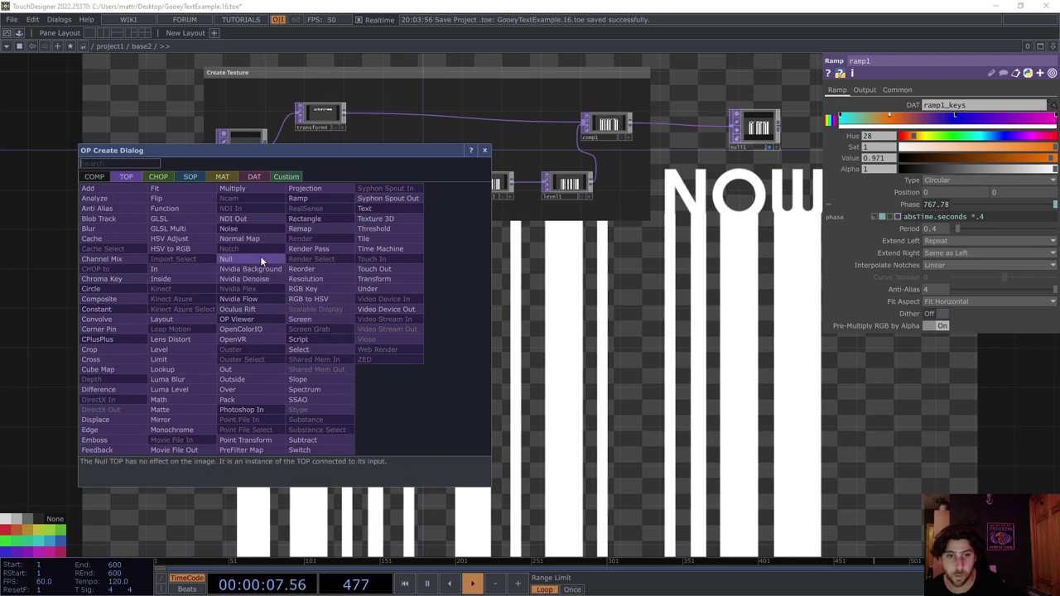
left_click(260, 256)
left_click(410, 313)
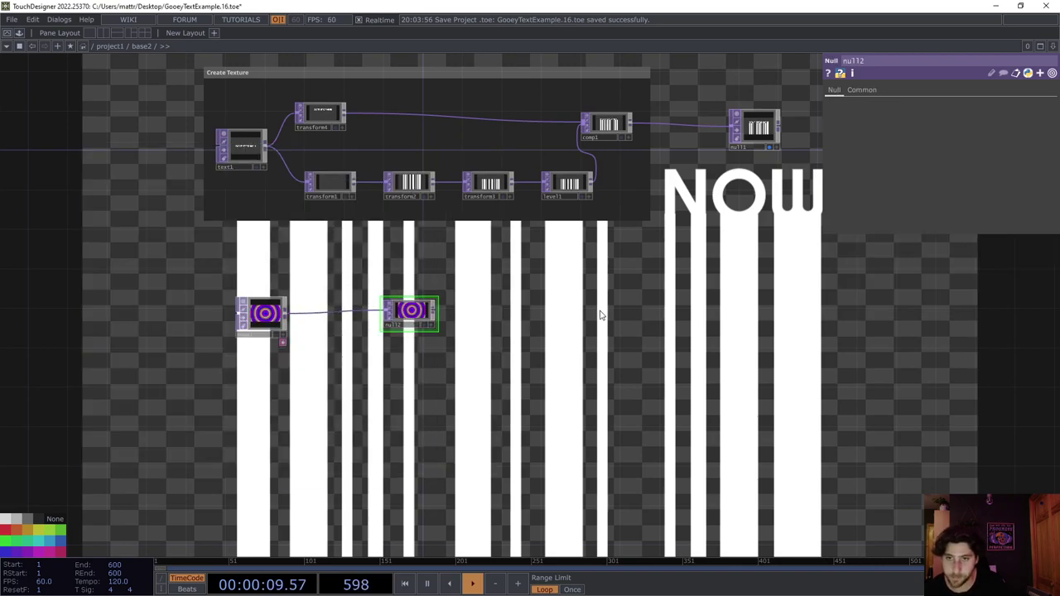
Step: Add a Composite TOP after the Ramp's Null and wire level1's stripes in as its second input, using the Multiply operation
left_click_drag(663, 315, 665, 333)
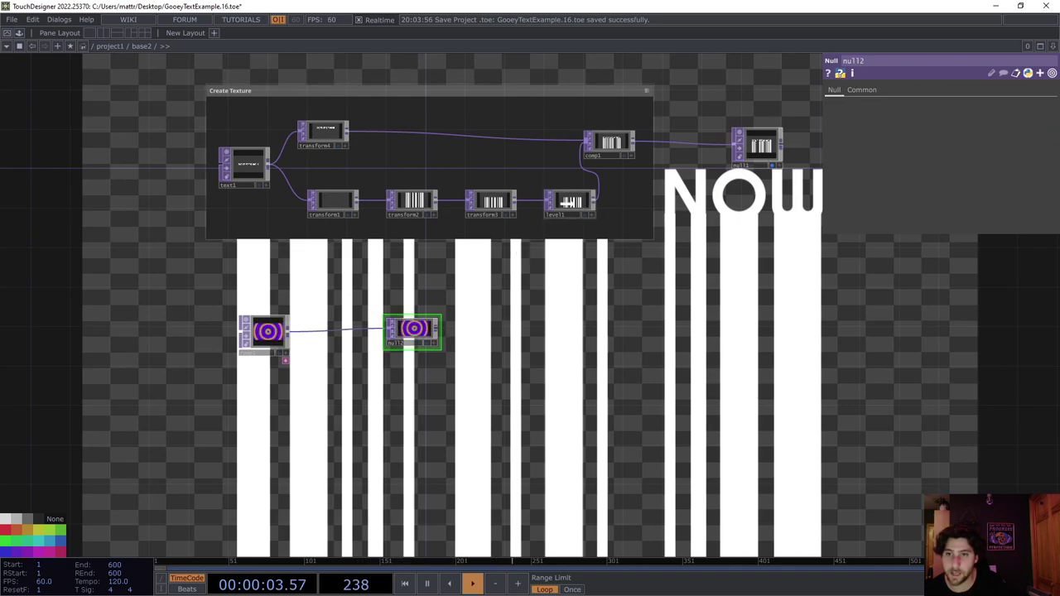
left_click_drag(583, 208, 573, 209)
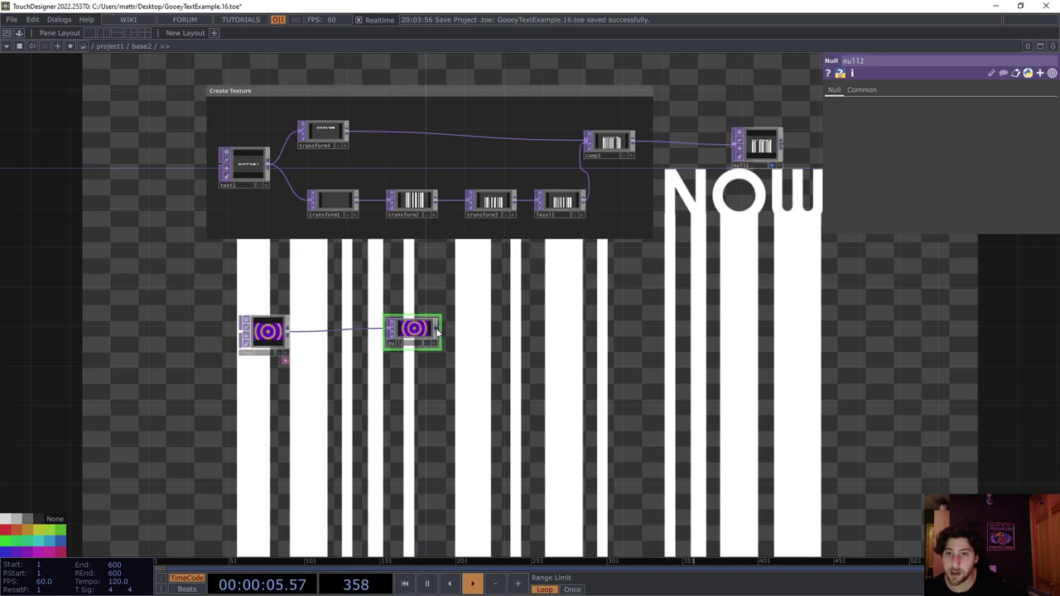
right_click(437, 331)
type("c")
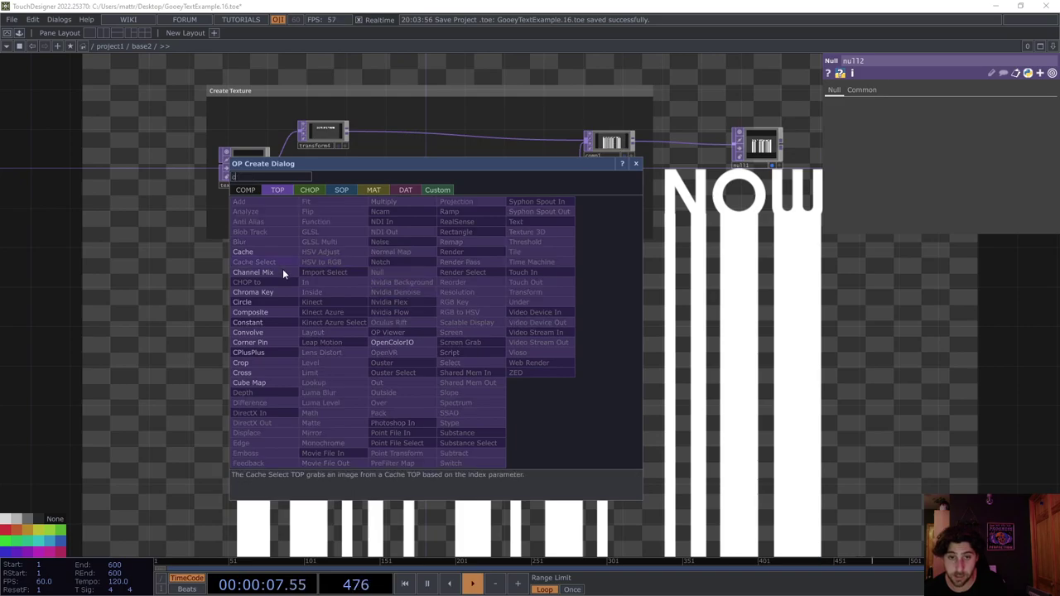
left_click(274, 305)
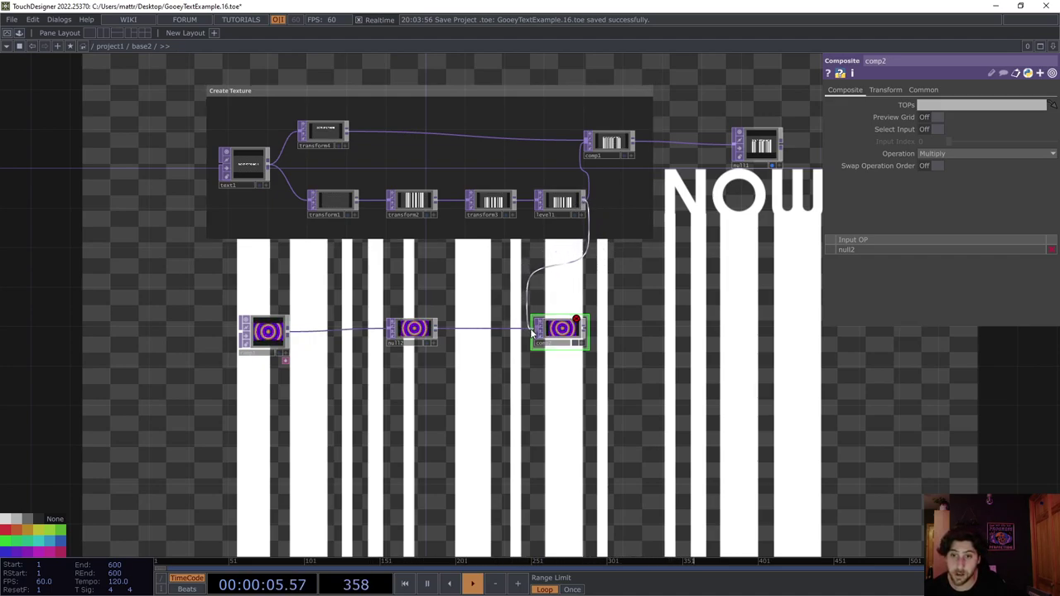
Step: Feed the colored stripe composite comp2 into comp1 in place of the white stripes from level1
scroll(562, 330, "up", 8)
scroll(559, 348, "down", 6)
scroll(606, 347, "down", 3)
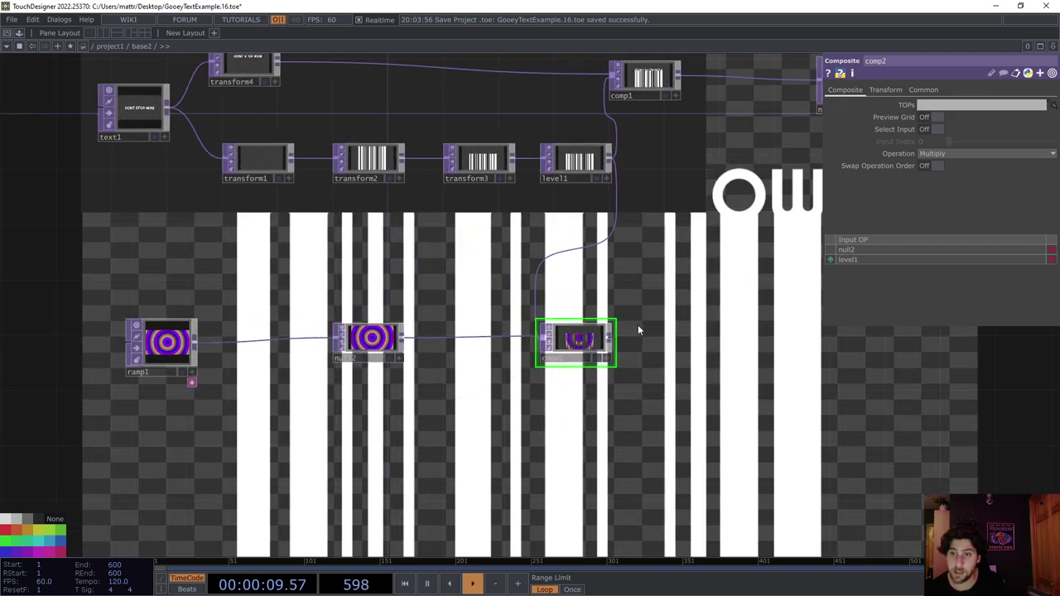
scroll(622, 348, "up", 1)
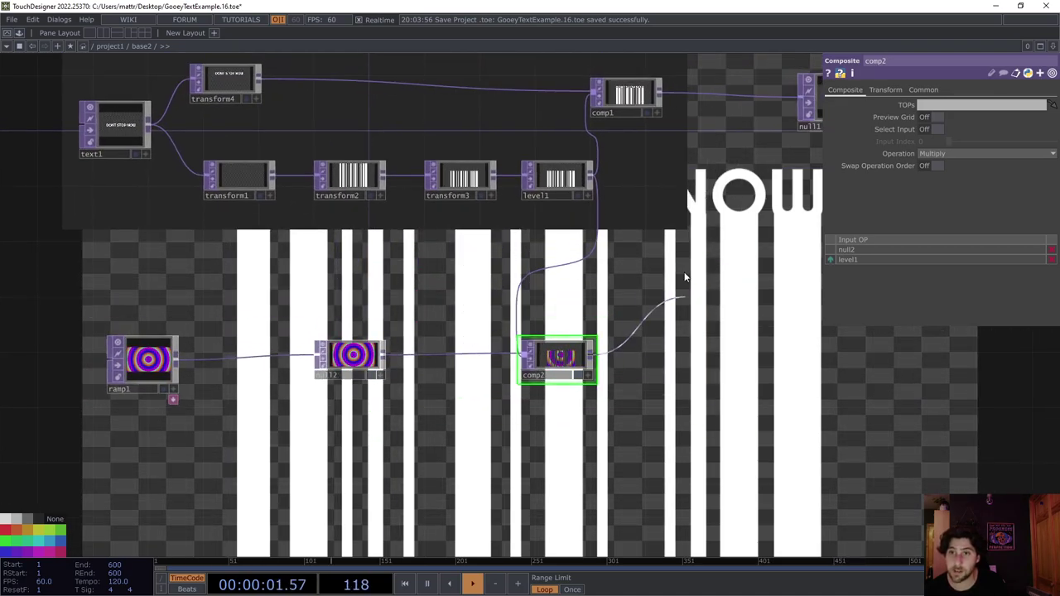
left_click_drag(587, 127, 587, 127)
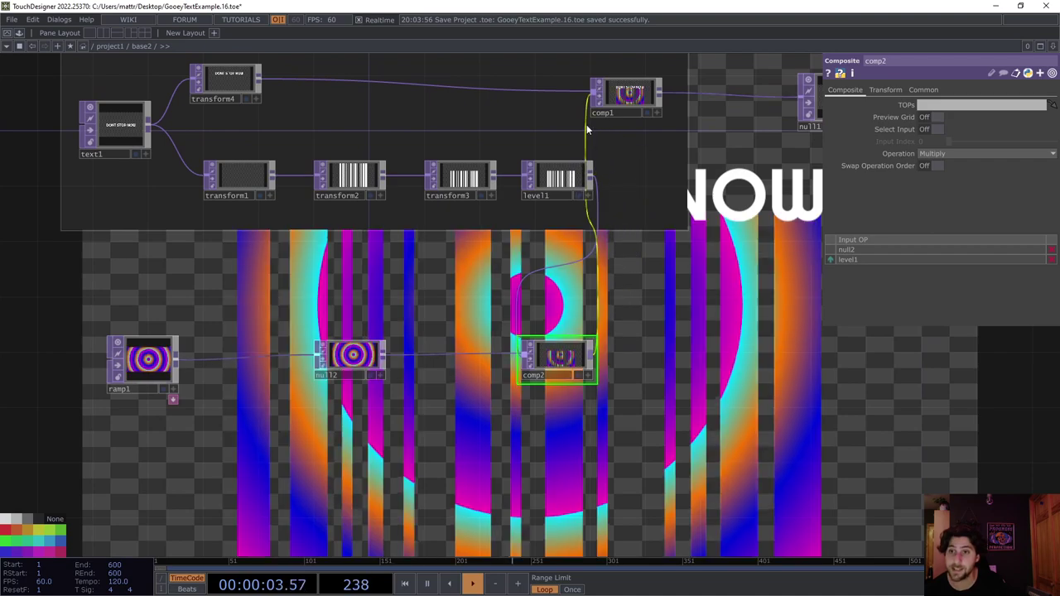
Step: Make room before null1, insert a Transform TOP between comp1 and null1, and turn on Comp Over Background Color
left_click_drag(709, 275, 391, 320)
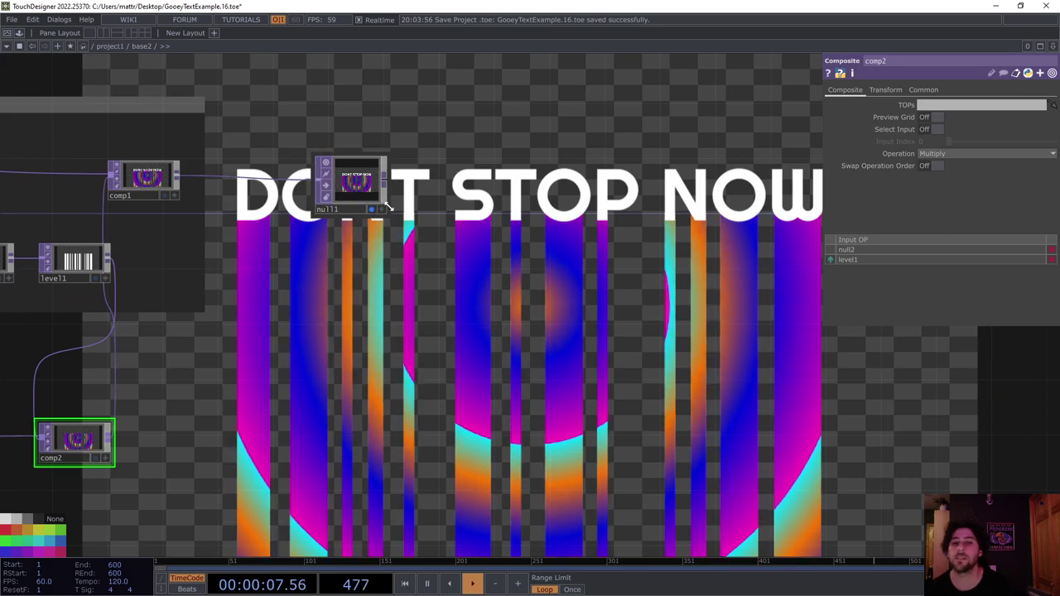
left_click_drag(368, 178, 358, 166)
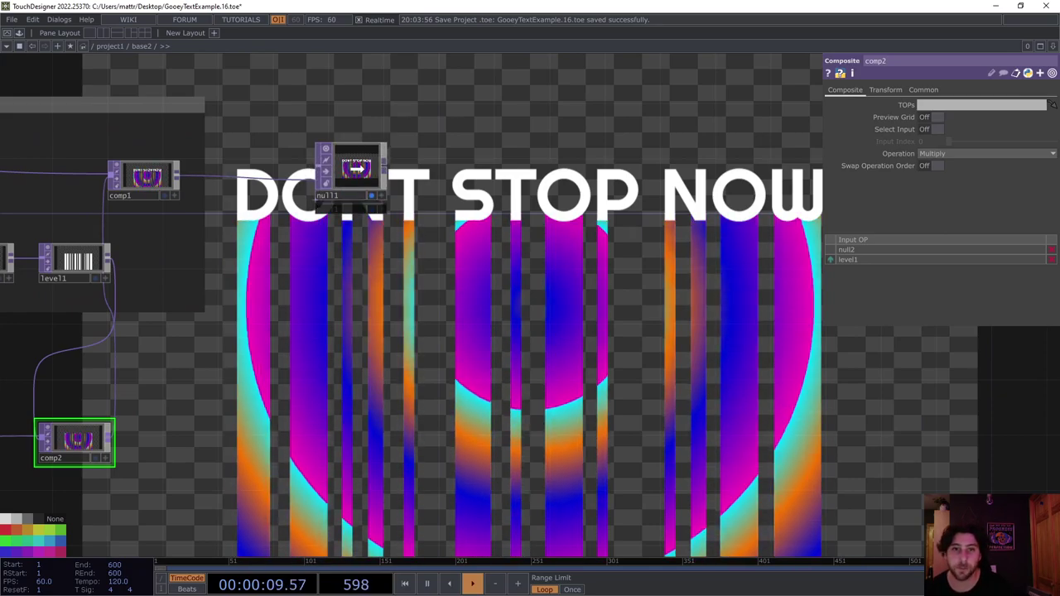
left_click_drag(381, 255, 373, 288)
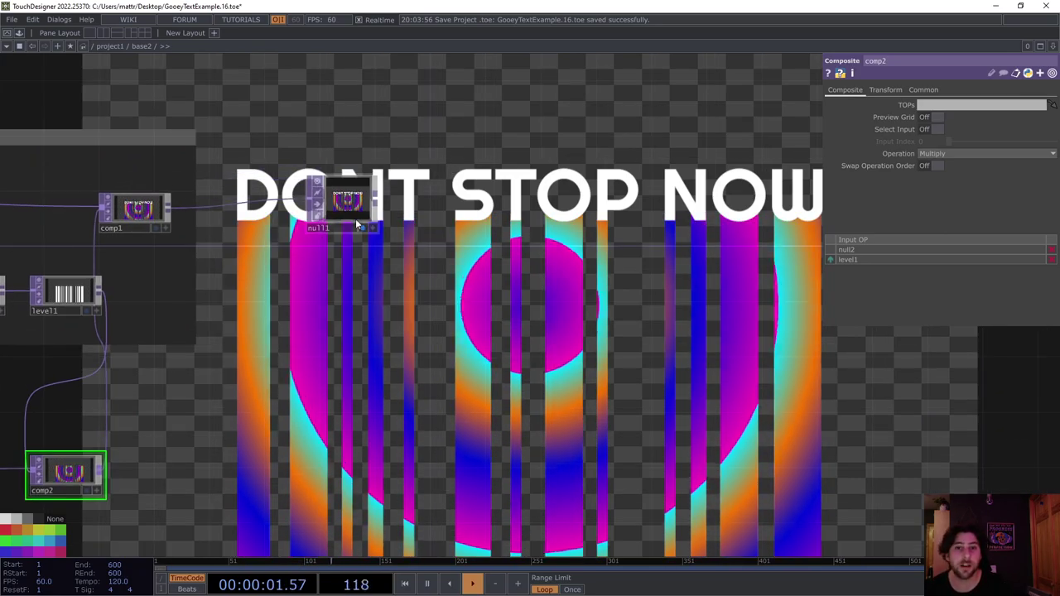
left_click_drag(359, 204, 483, 217)
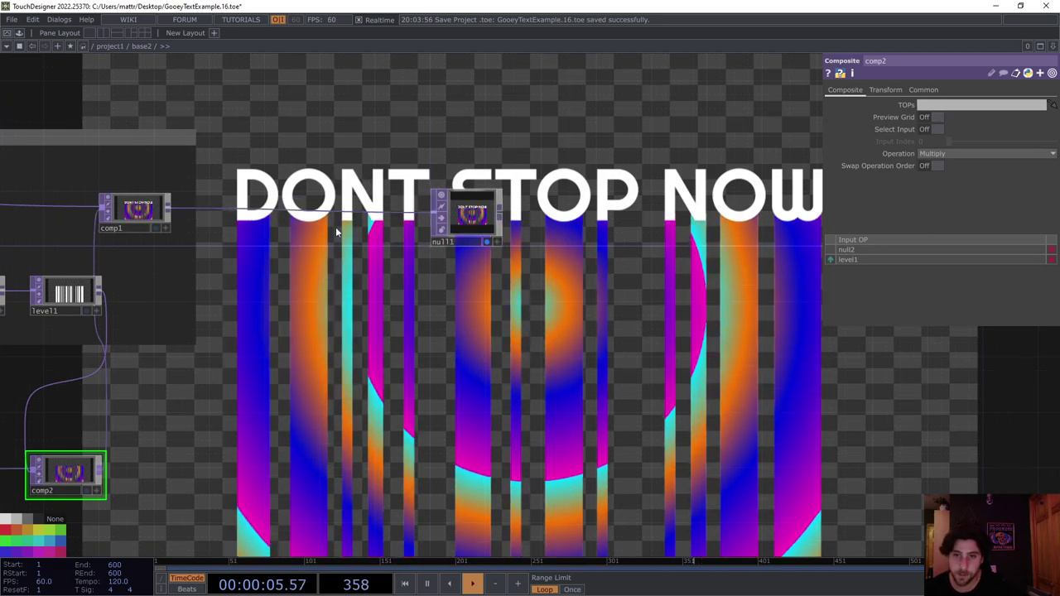
right_click(386, 209)
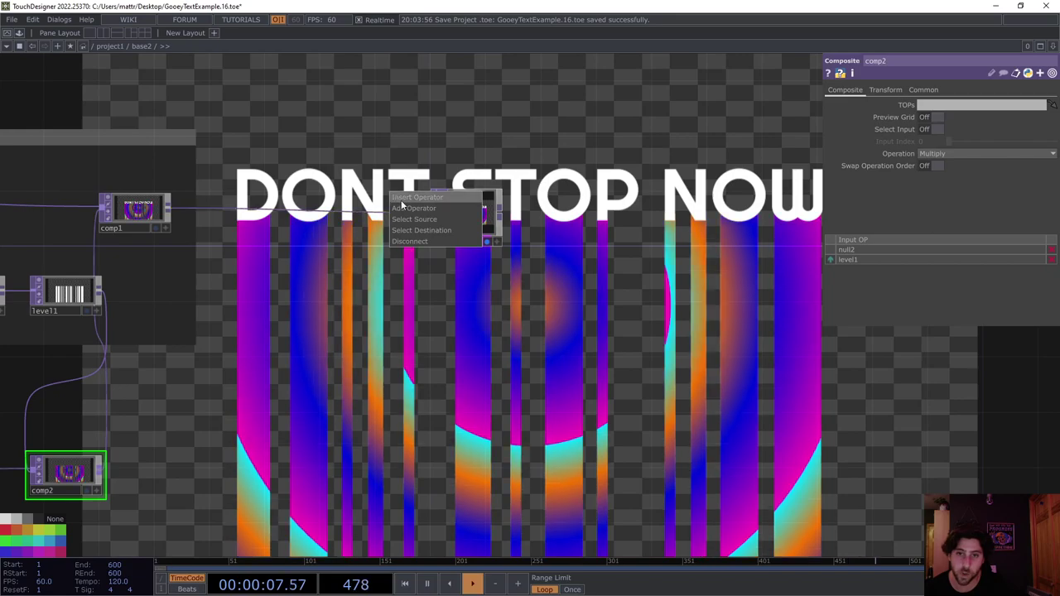
left_click(401, 207)
left_click(491, 164)
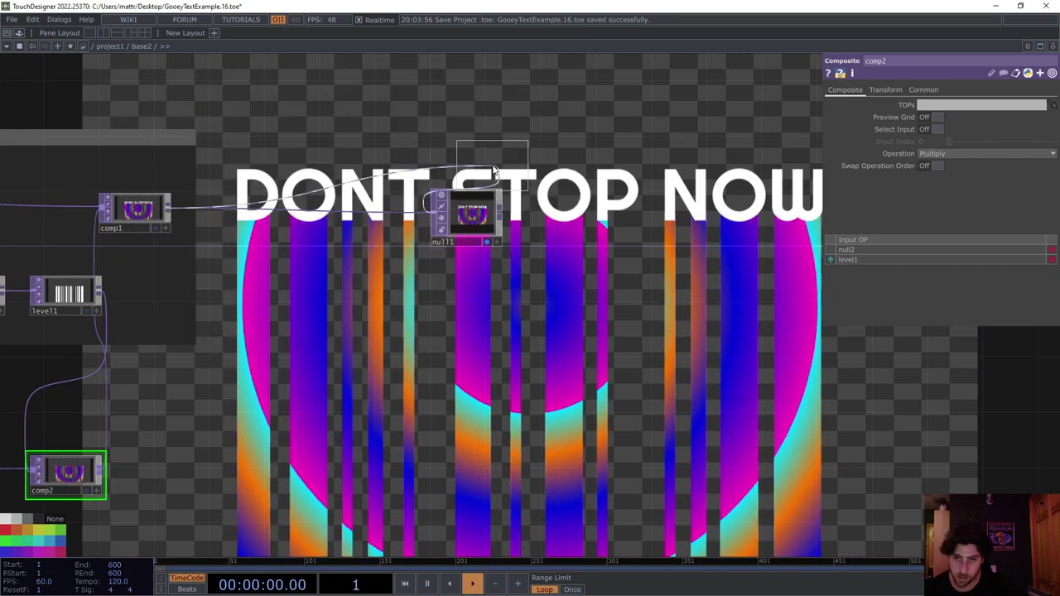
left_click(348, 213)
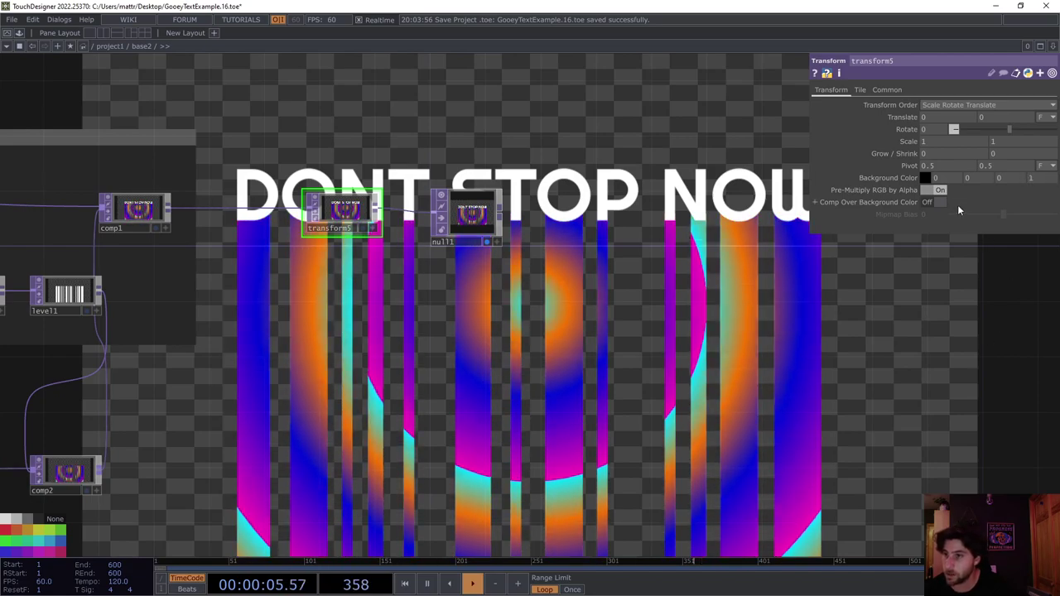
left_click(932, 203)
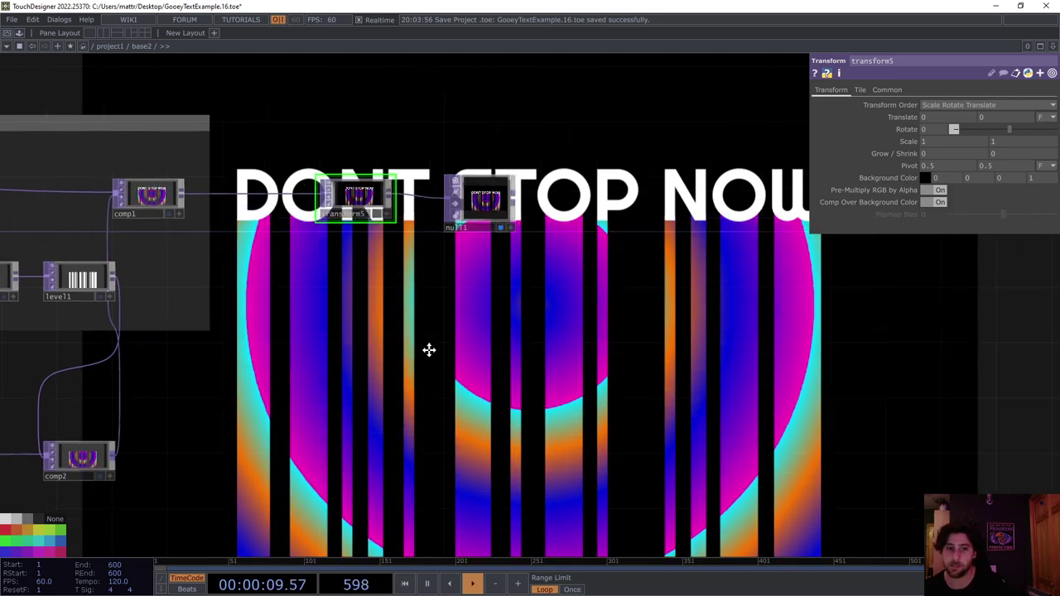
Step: Tidy the network by moving level1 beside transform3, comp1 and its followers outside the Create Texture box, and comp2 between level1 and comp1
left_click_drag(428, 352, 475, 301)
left_click_drag(268, 436, 417, 385)
left_click_drag(225, 452, 350, 437)
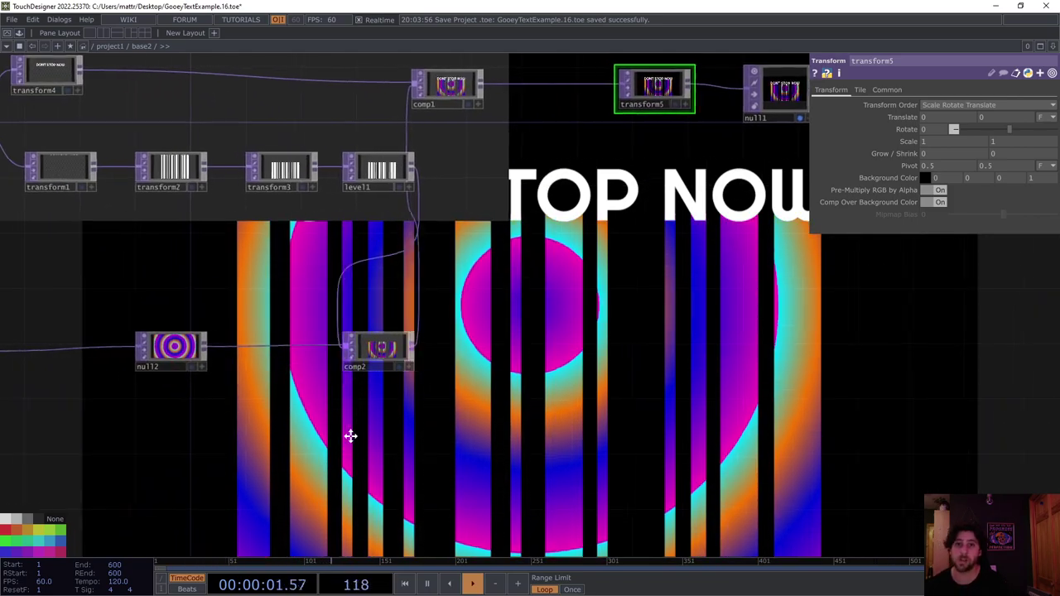
scroll(350, 436, "left", 6)
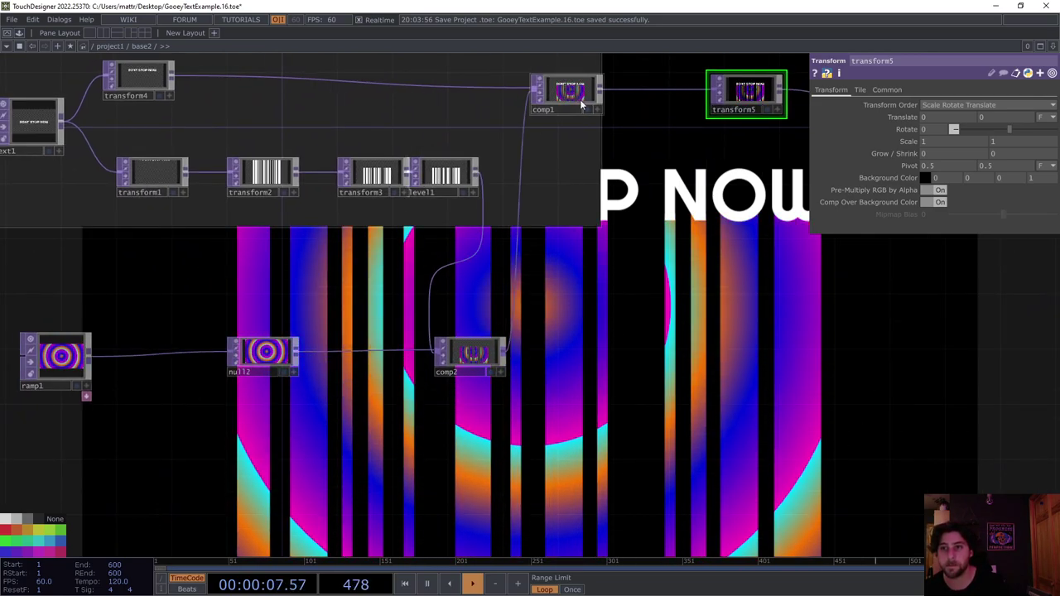
left_click_drag(792, 282, 689, 305)
left_click_drag(529, 301, 471, 313)
left_click_drag(758, 287, 628, 401)
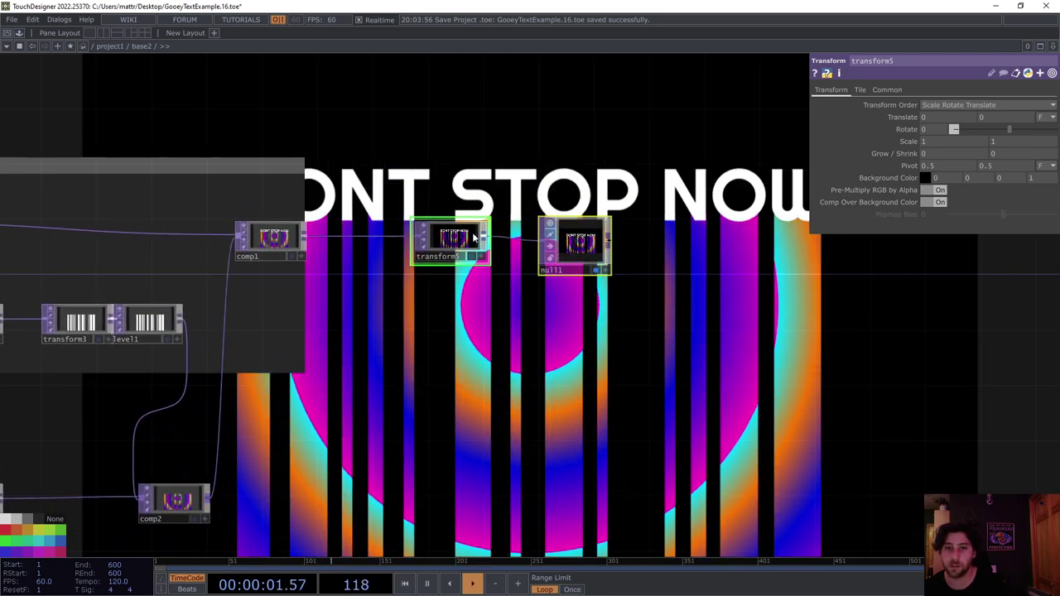
left_click_drag(400, 387, 544, 316)
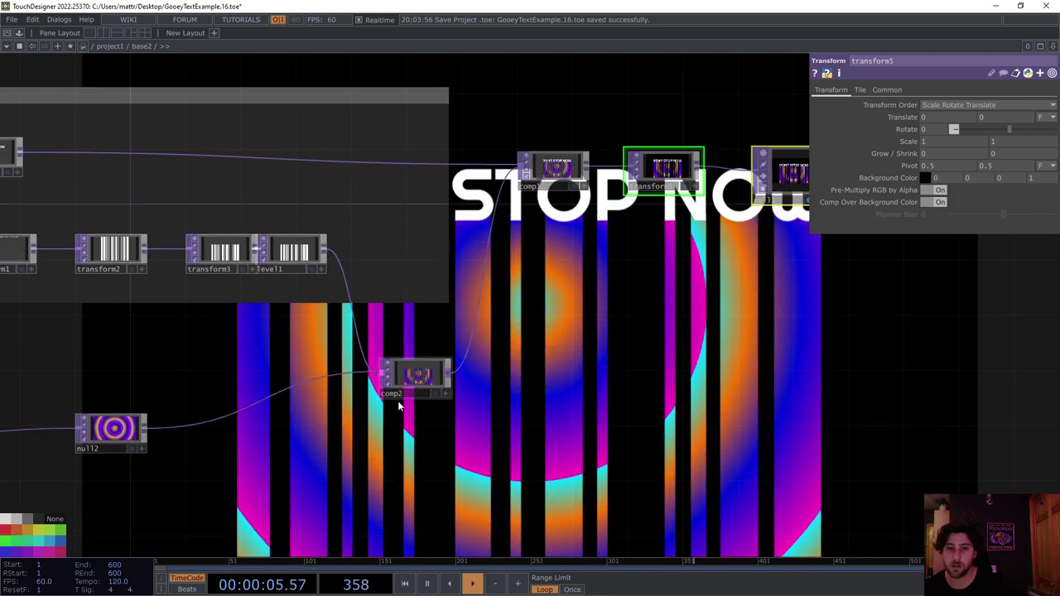
Step: Review the network from the text and ramp sources through comp2 and comp1 to the final Null
scroll(407, 397, "left", 4)
scroll(452, 395, "down", 2)
scroll(158, 395, "left", 3)
scroll(158, 394, "down", 1)
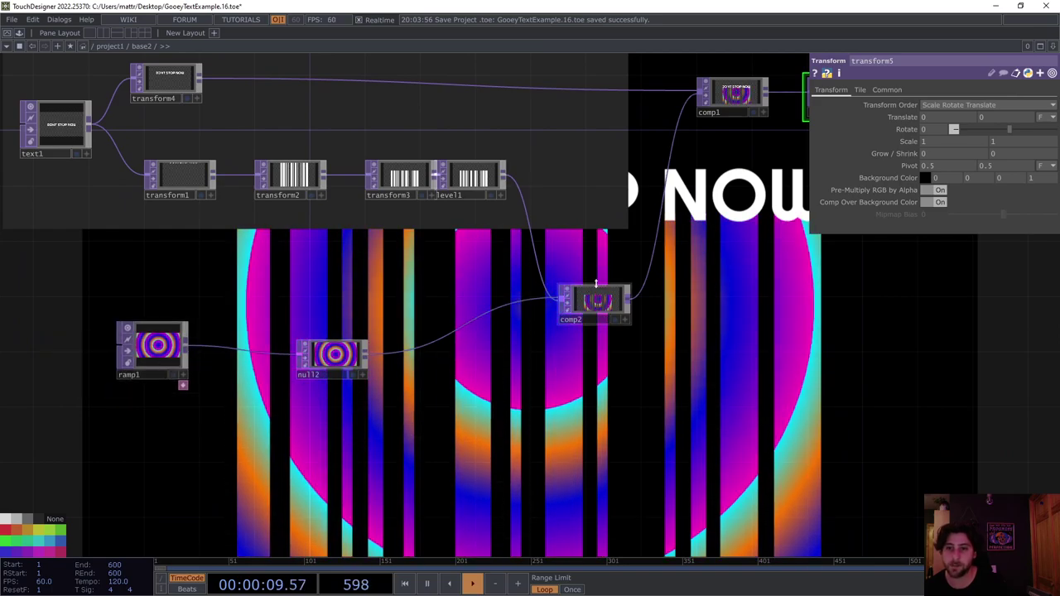
left_click_drag(734, 250, 520, 295)
scroll(520, 295, "right", 2)
scroll(518, 299, "up", 2)
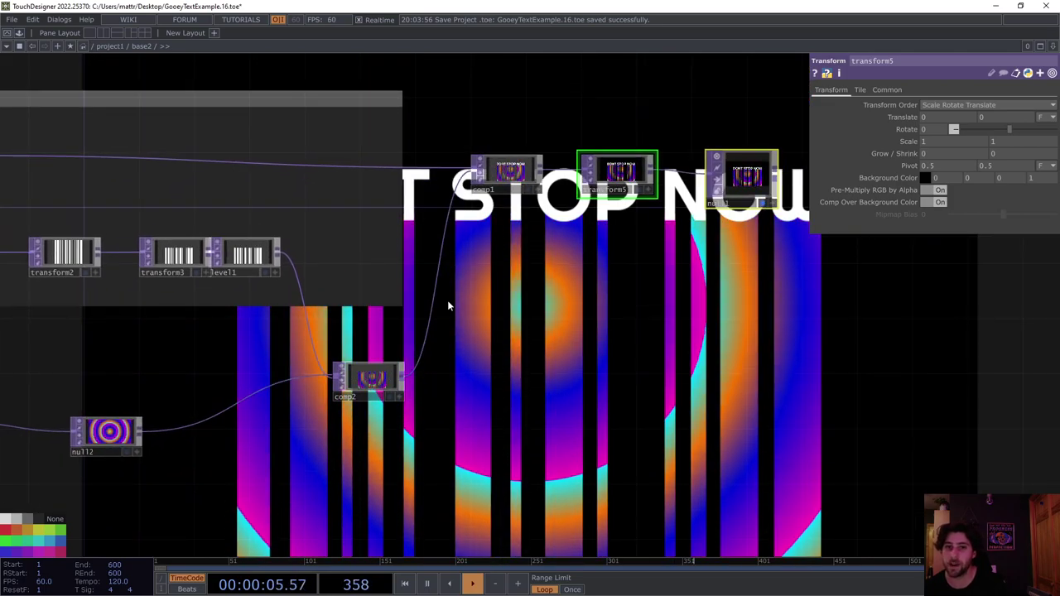
scroll(622, 296, "left", 6)
scroll(621, 301, "down", 1)
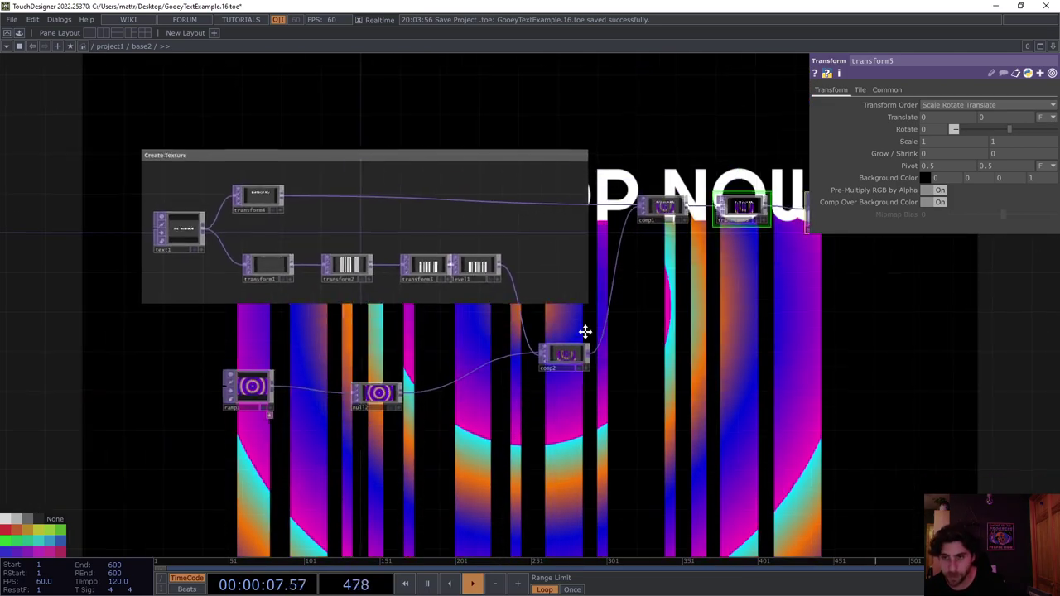
scroll(602, 323, "right", 5)
scroll(601, 323, "up", 6)
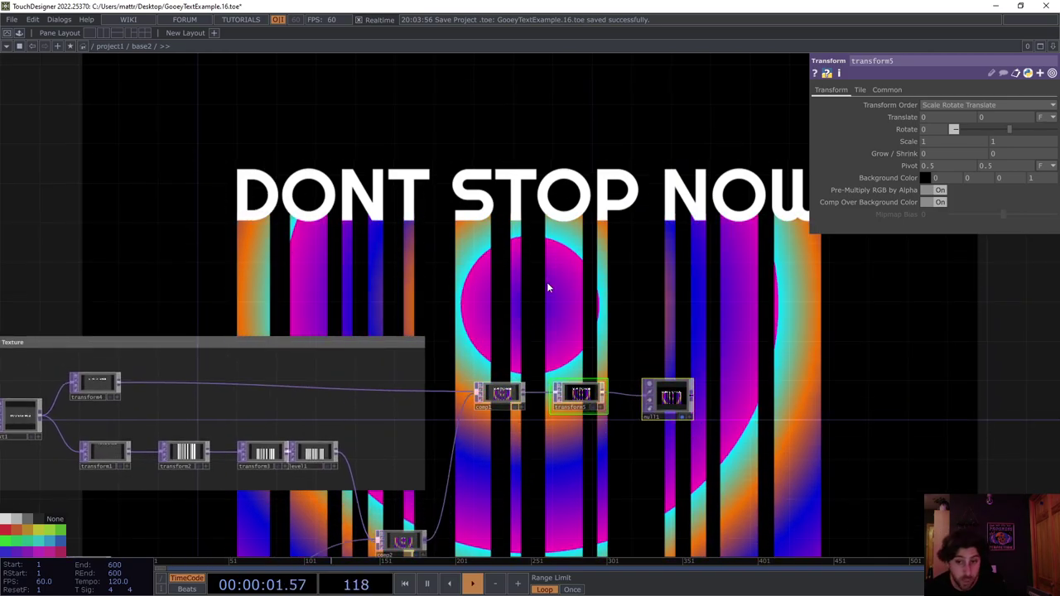
Step: Shift transform5 and null1 away from comp1 and insert a Displace TOP between comp1 and transform5
scroll(583, 437, "right", 6)
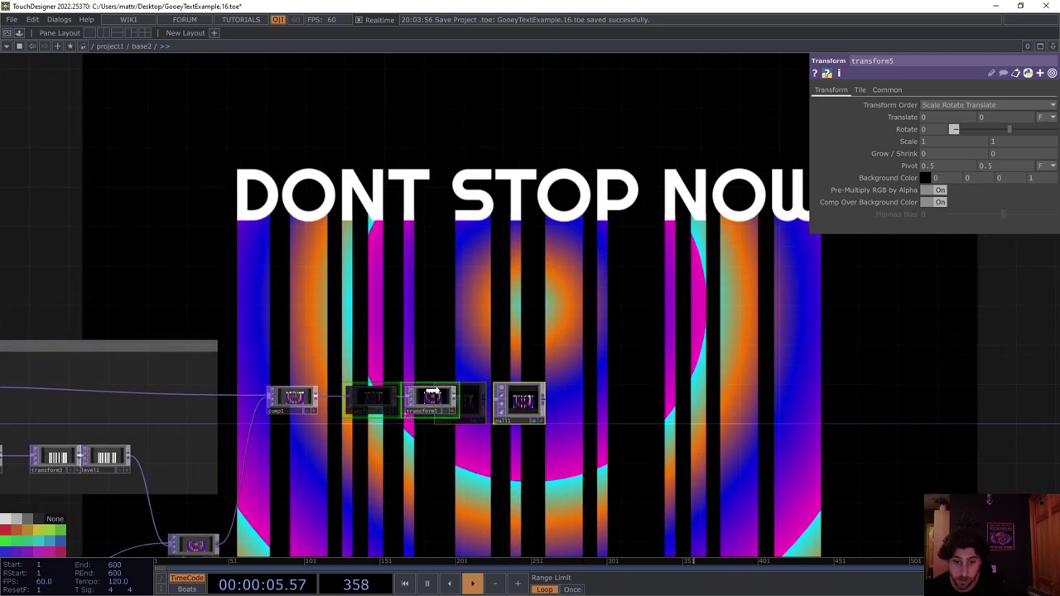
left_click_drag(461, 398, 461, 398)
left_click_drag(385, 429, 349, 417)
scroll(374, 426, "up", 3)
scroll(350, 417, "up", 2)
scroll(350, 418, "up", 2)
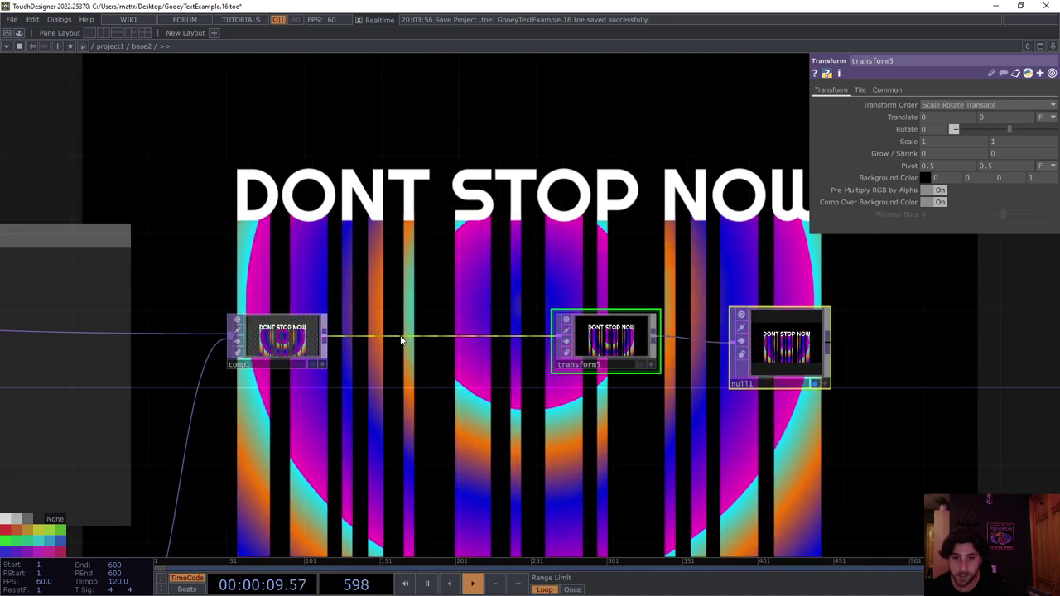
right_click(401, 338)
left_click(419, 324)
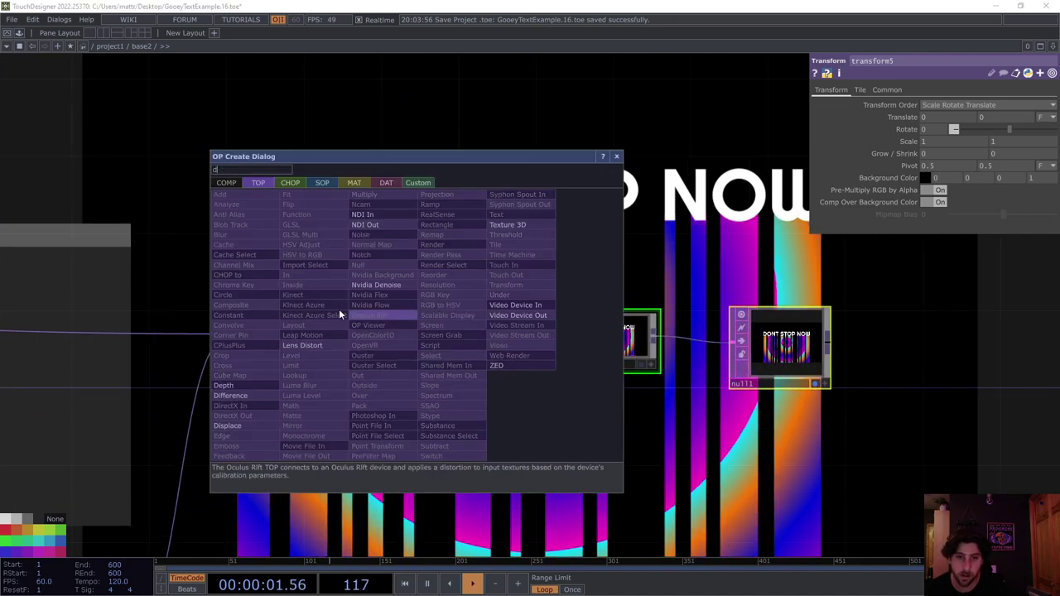
left_click(243, 425)
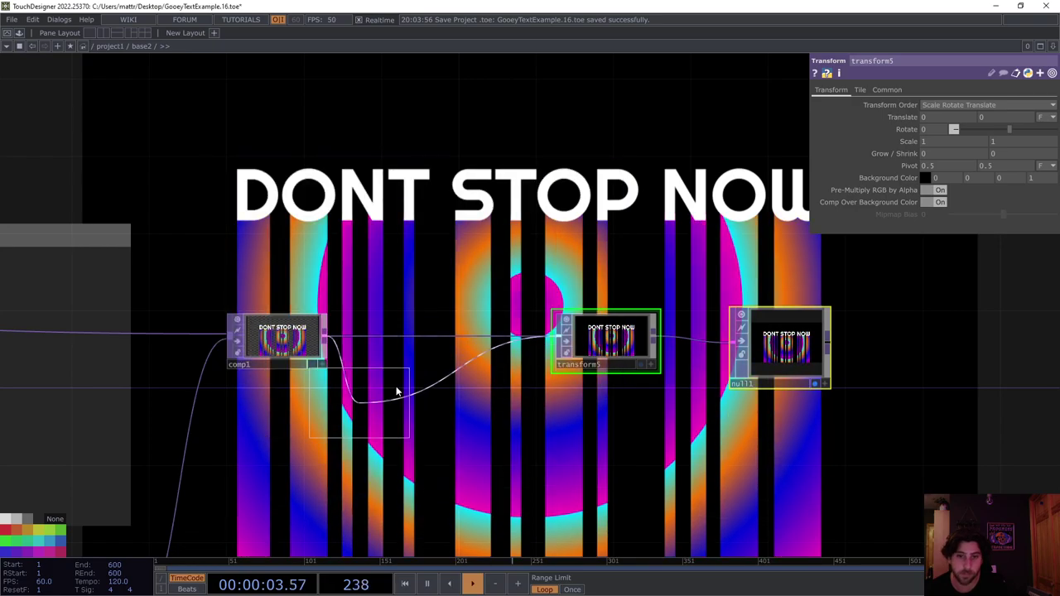
left_click(445, 358)
left_click_drag(467, 480, 401, 385)
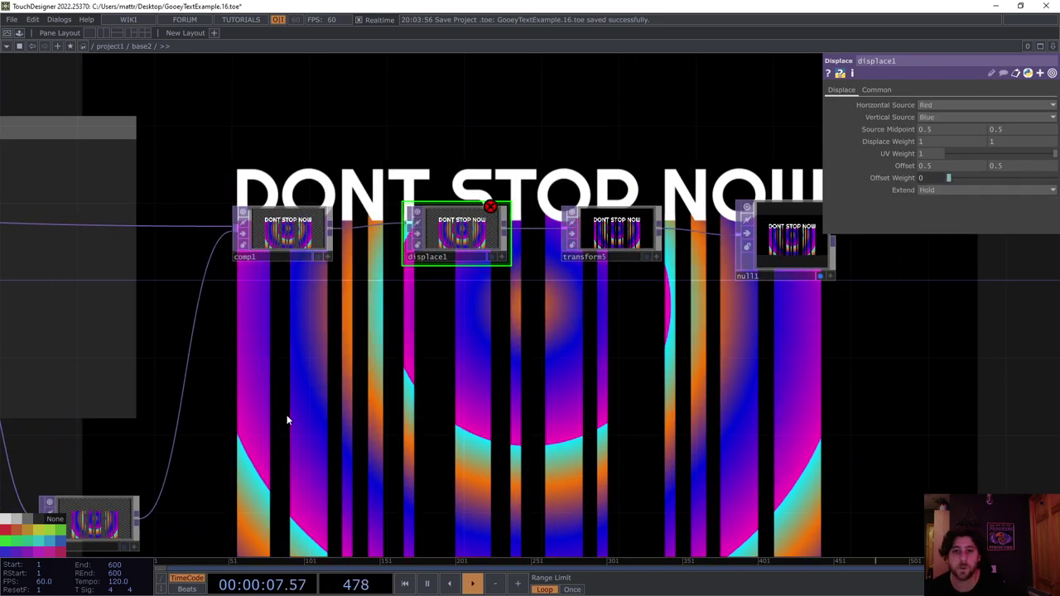
Step: Add a Noise TOP below comp1 and set its period to 1.76 and its exponent to 0.75
key("Tab")
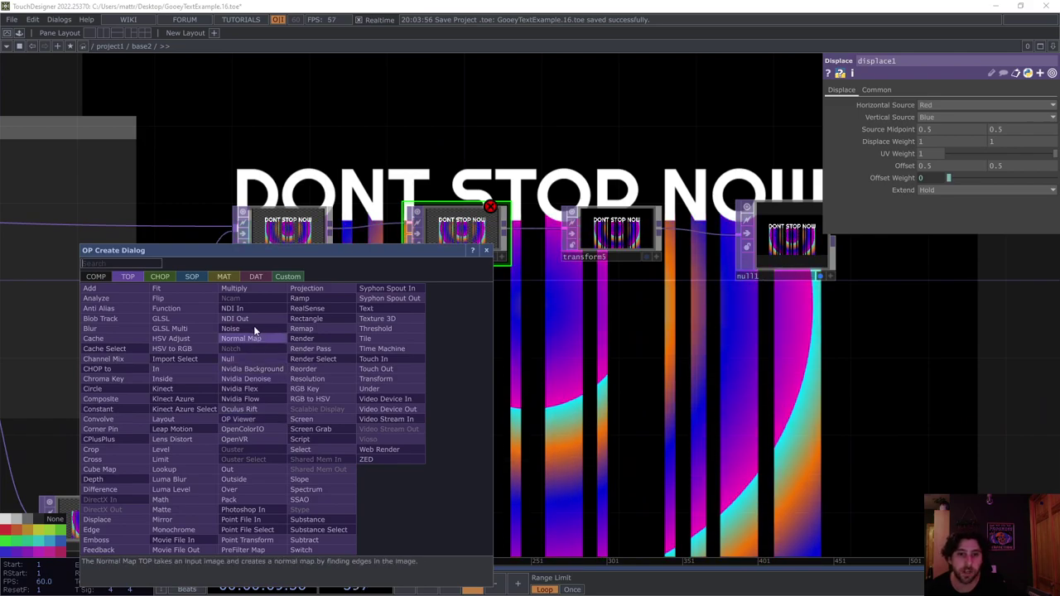
left_click(249, 327)
left_click(321, 352)
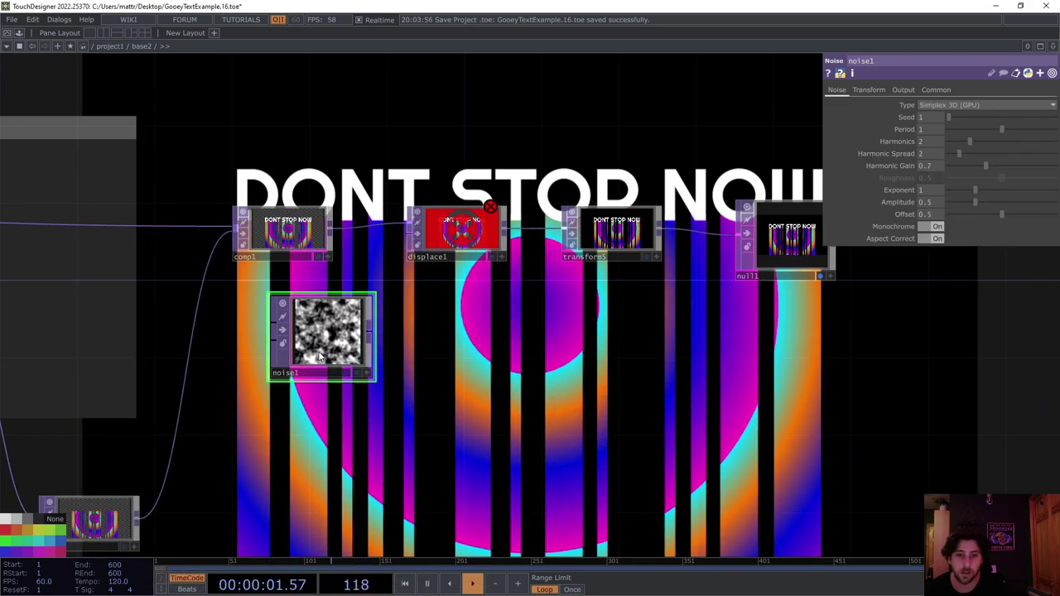
left_click_drag(322, 352, 300, 430)
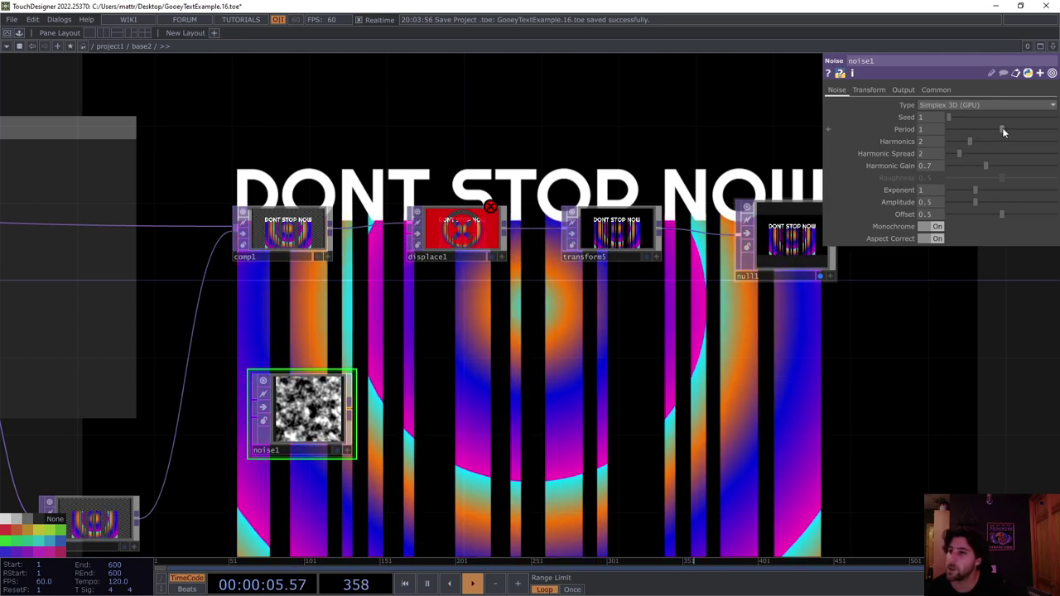
left_click_drag(1003, 129, 1032, 144)
mouse_move(975, 189)
left_mouse_down()
mouse_move(991, 189)
mouse_move(968, 190)
left_mouse_up()
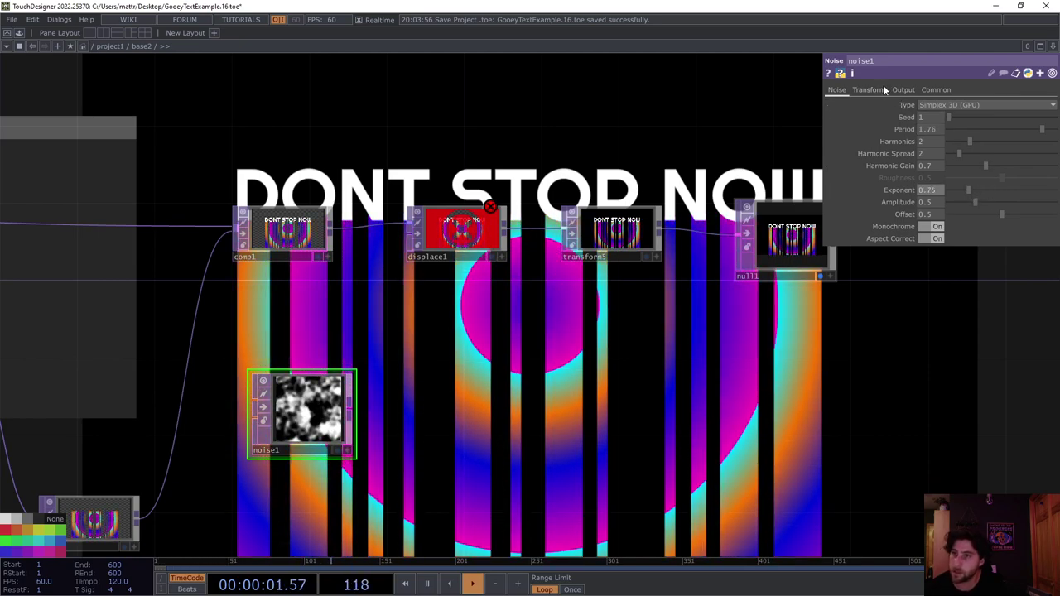
Step: Animate the Noise TOP by setting its Y translate to the expression absTime.seconds *.5
left_click(882, 87)
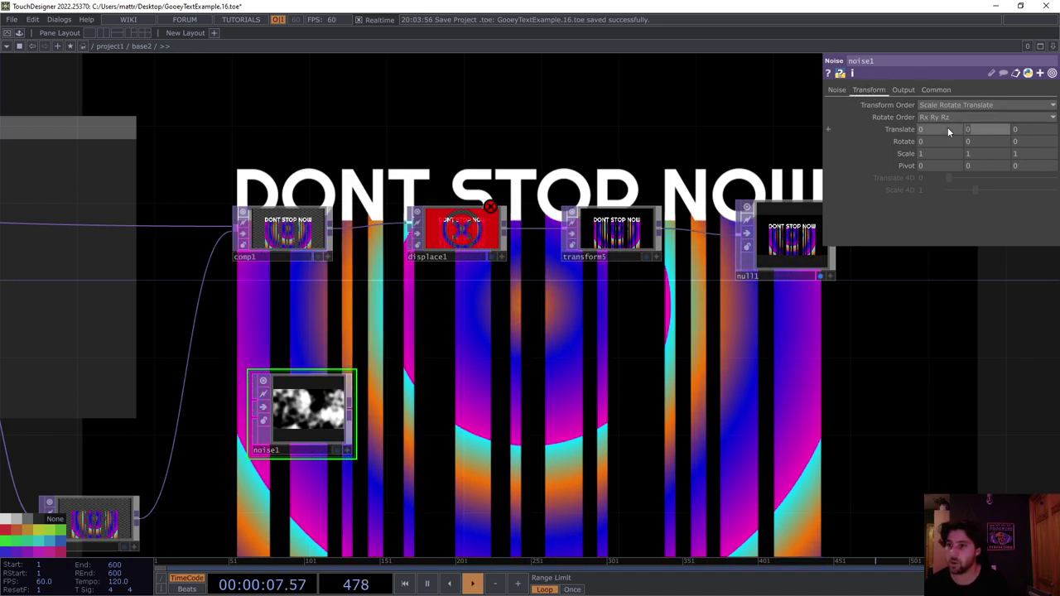
type("absTime.se")
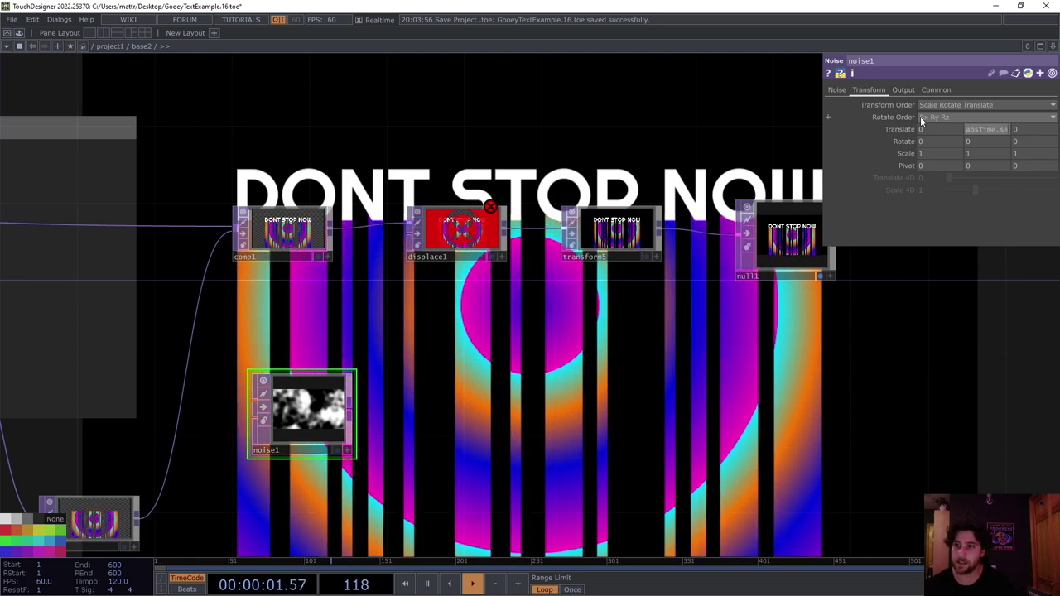
type("conds *.")
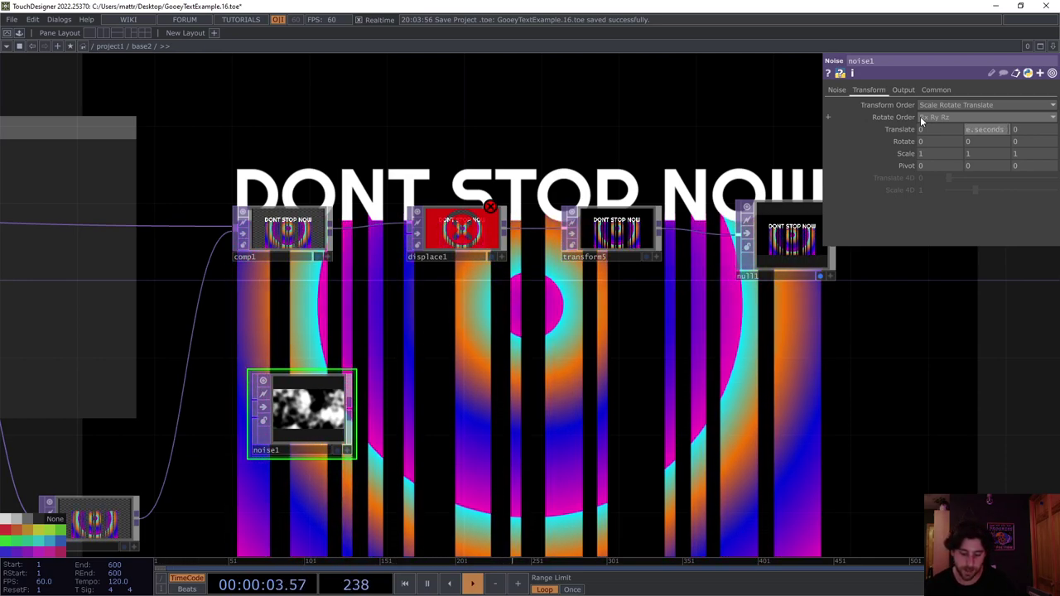
type("5")
key("Return")
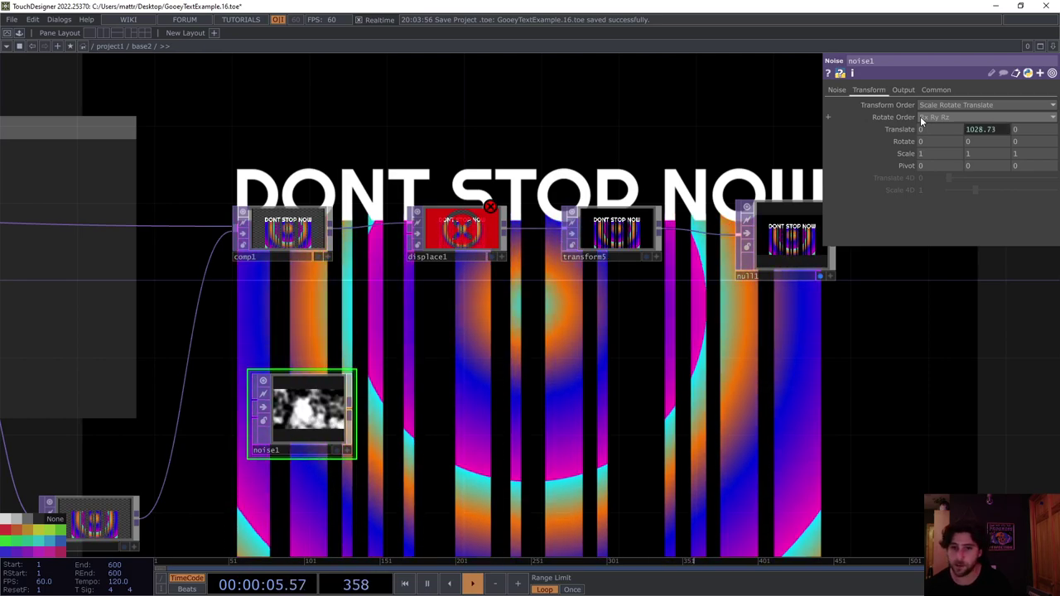
Step: Copy the Y translate expression absTime.seconds *.5 of noise1 into its Z translate
scroll(953, 122, "up", 3)
left_click(985, 130)
left_click(986, 131)
key("ctrl+c")
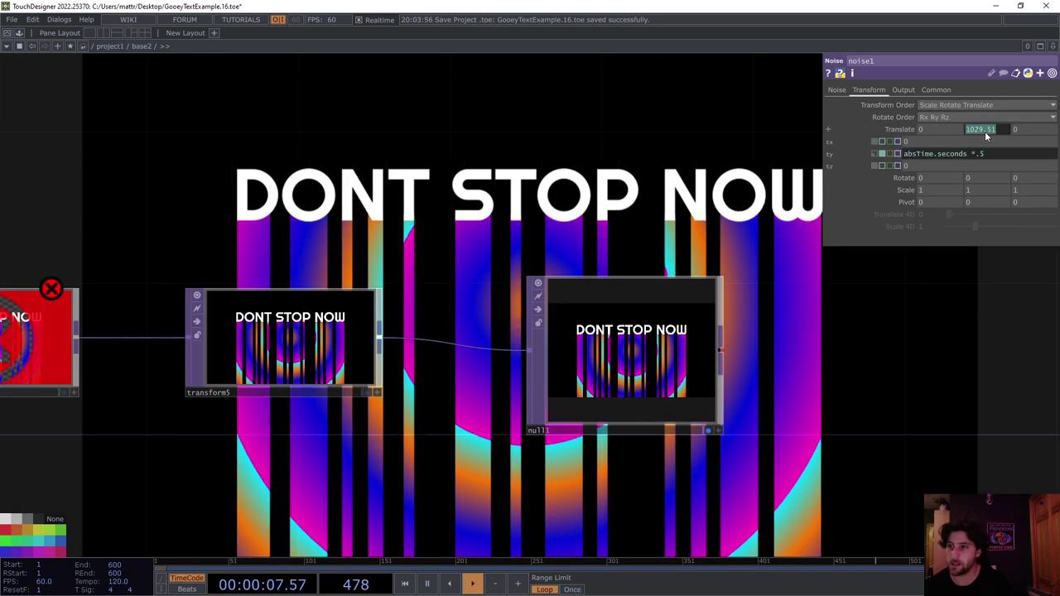
left_click(998, 153)
key("Tab")
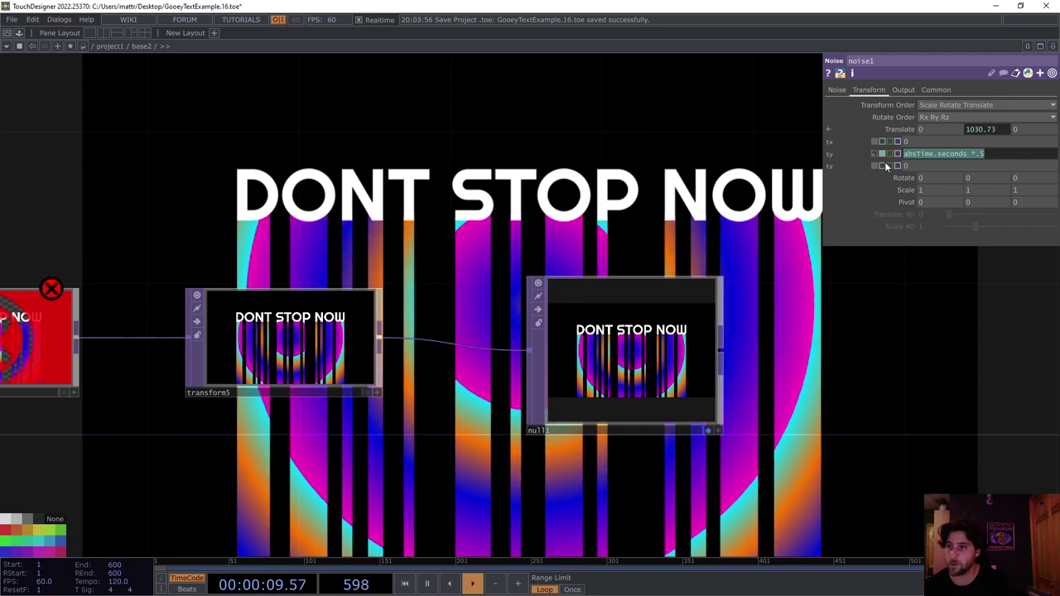
key("ctrl+v")
key("Return")
Step: Connect noise1 to the second input of displace1
left_click_drag(848, 335, 900, 258)
scroll(717, 341, "down", 4)
left_click_drag(528, 462, 563, 435)
left_click_drag(299, 452, 365, 285)
left_click_drag(442, 341, 461, 279)
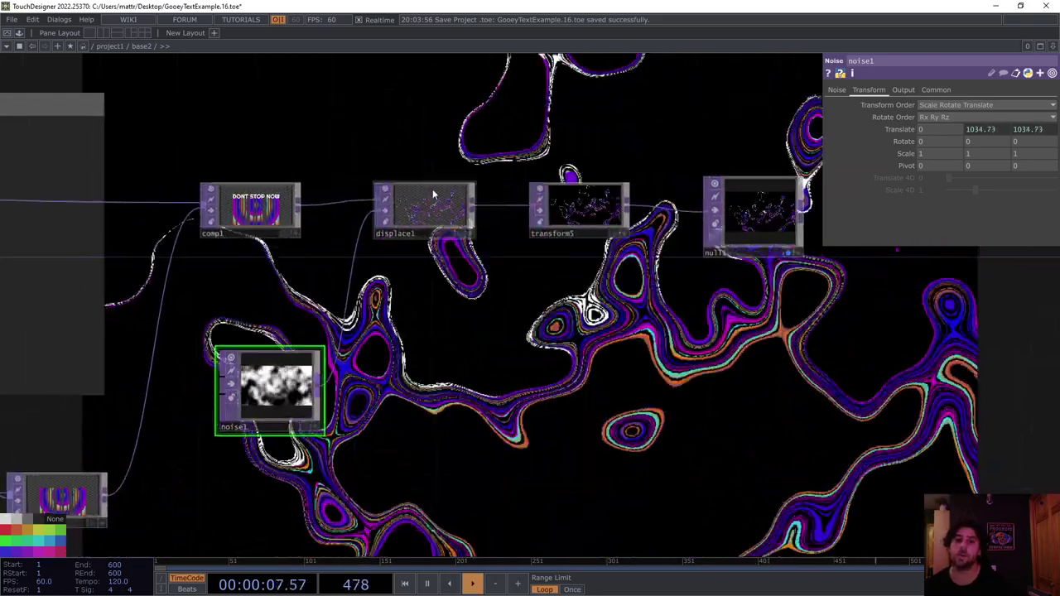
Step: Set the displace weight of displace1 to 0 horizontally and 0.01 vertically
left_click(432, 194)
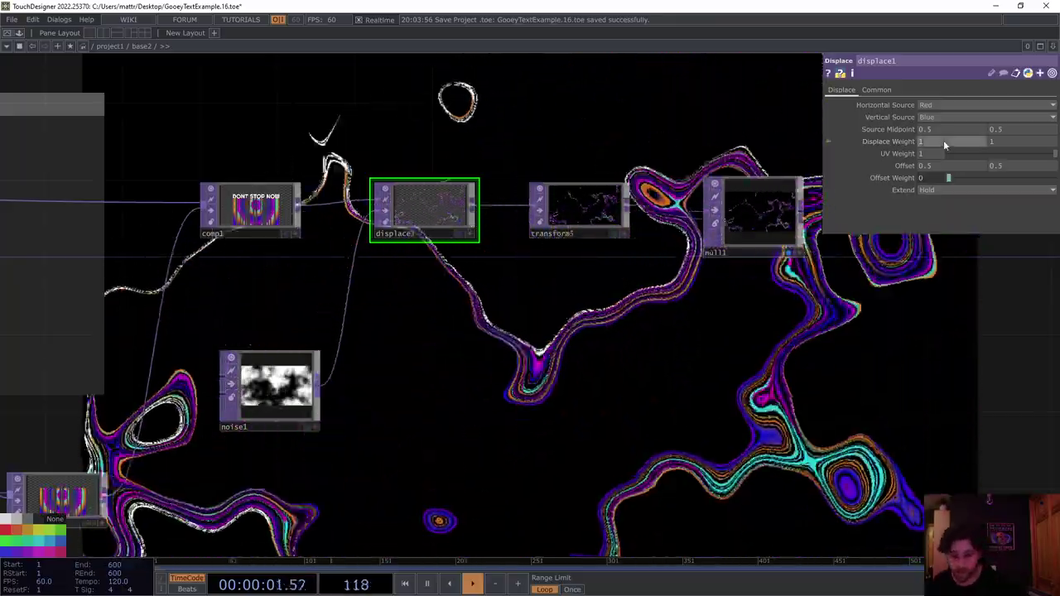
left_click(945, 143)
type("0")
key("Tab")
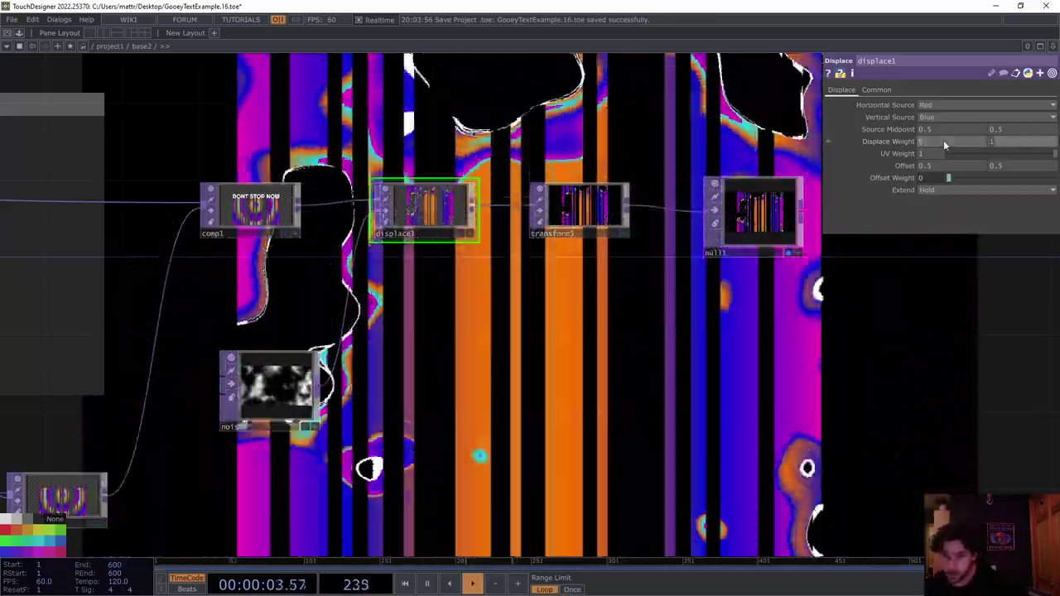
type("0.")
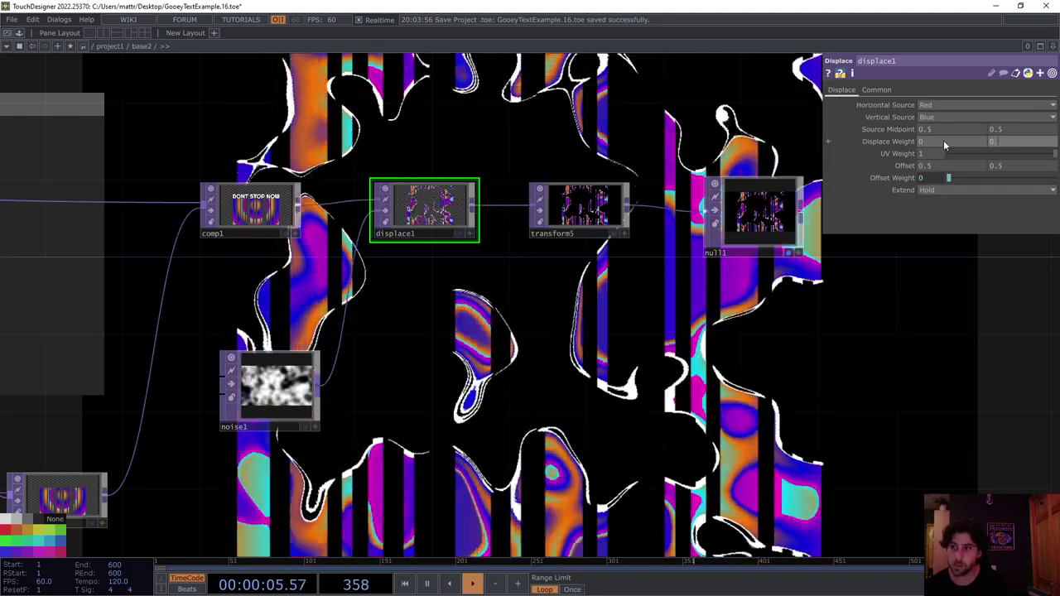
type("01")
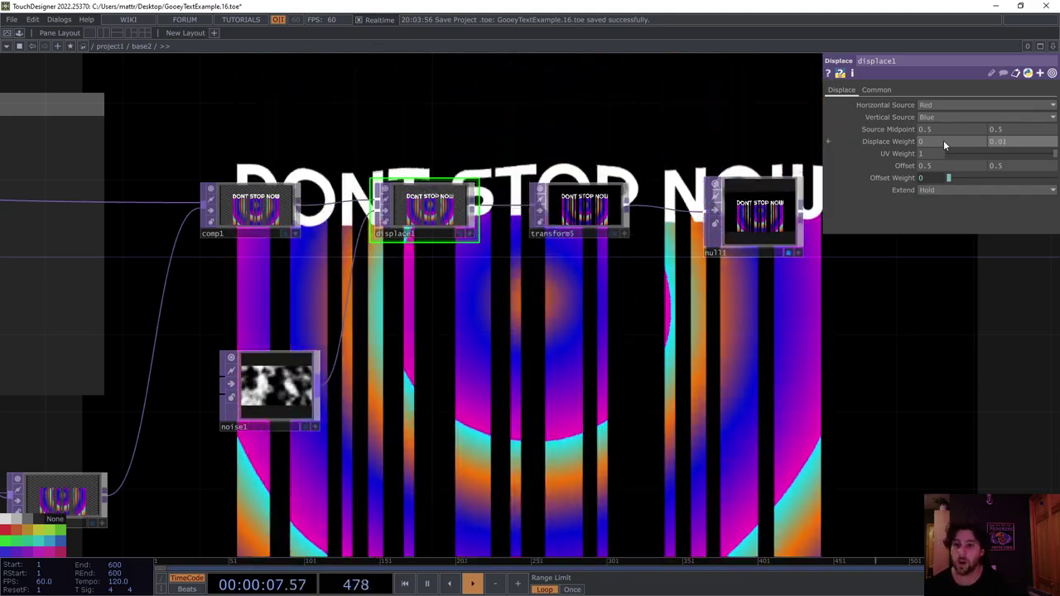
Step: Slow the noise animation by changing the Y and Z translate expressions of noise1 to absTime.seconds *.1
left_click_drag(747, 361, 782, 231)
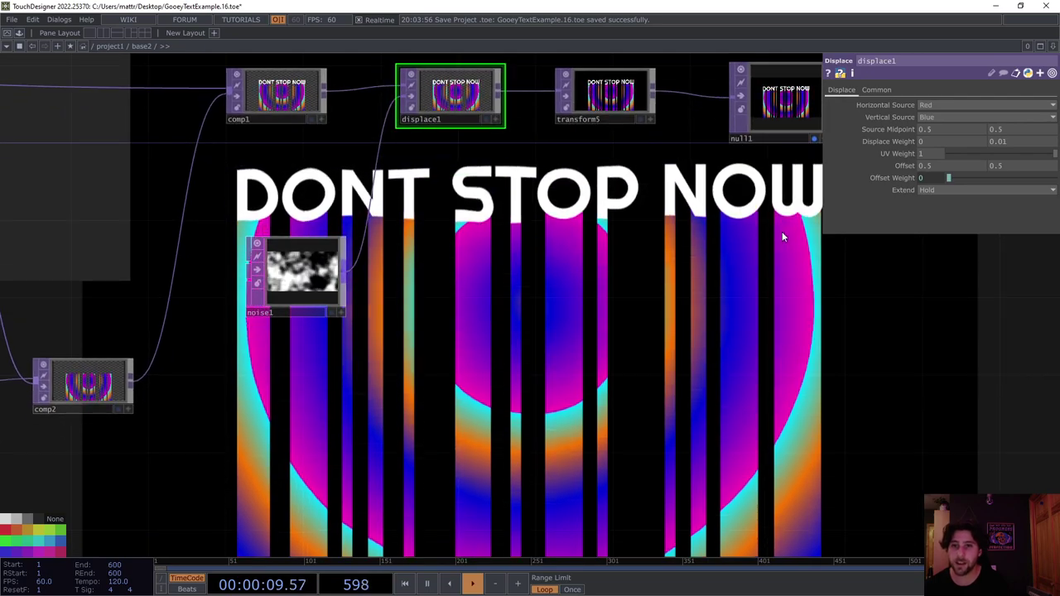
left_click(327, 282)
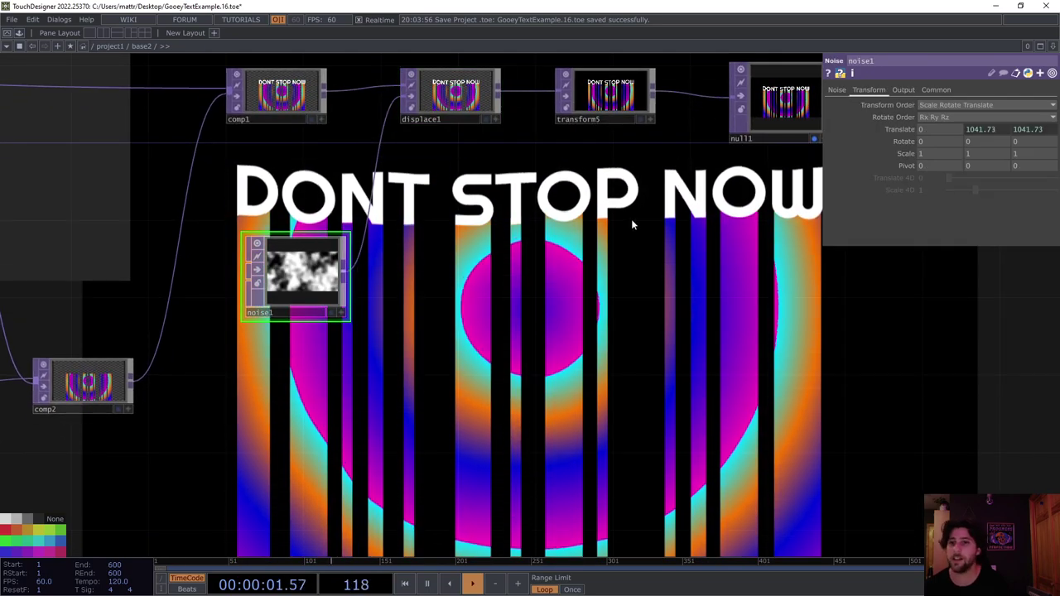
left_click(971, 130)
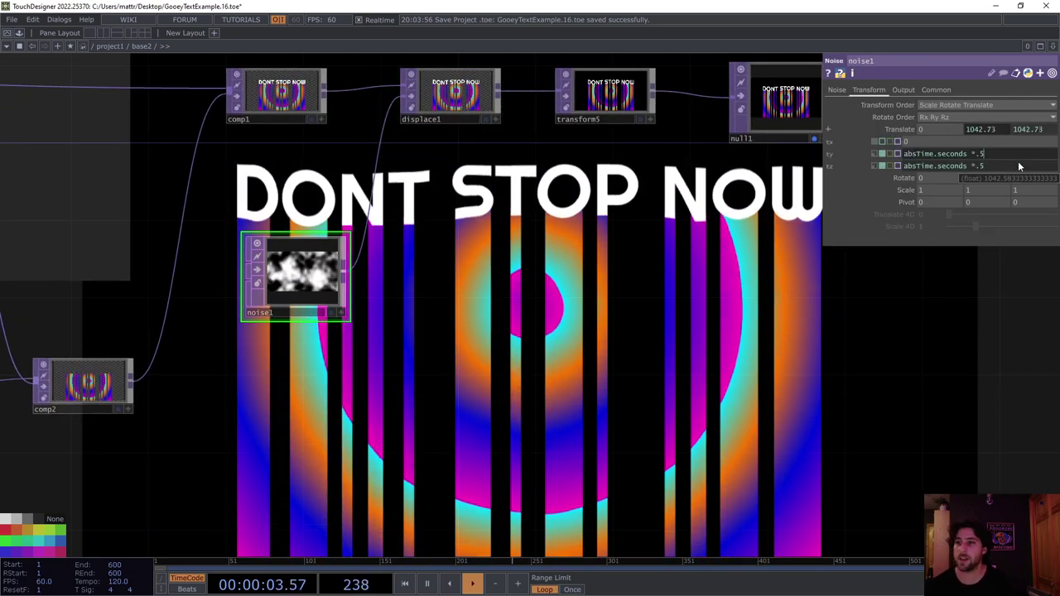
key("BackSpace")
type("1")
left_click(1018, 163)
key("BackSpace")
type("1")
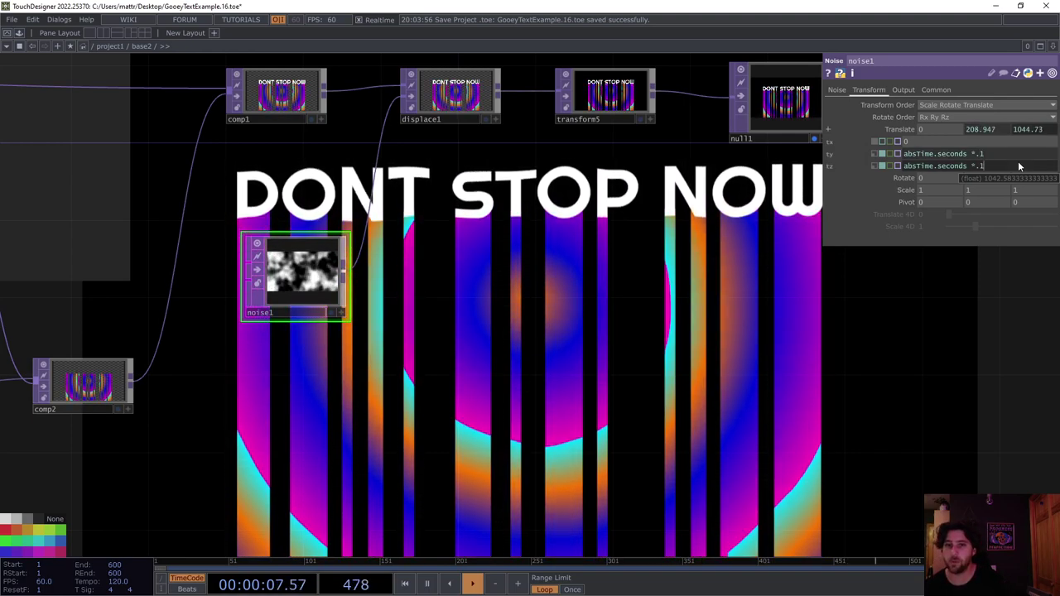
key("Return")
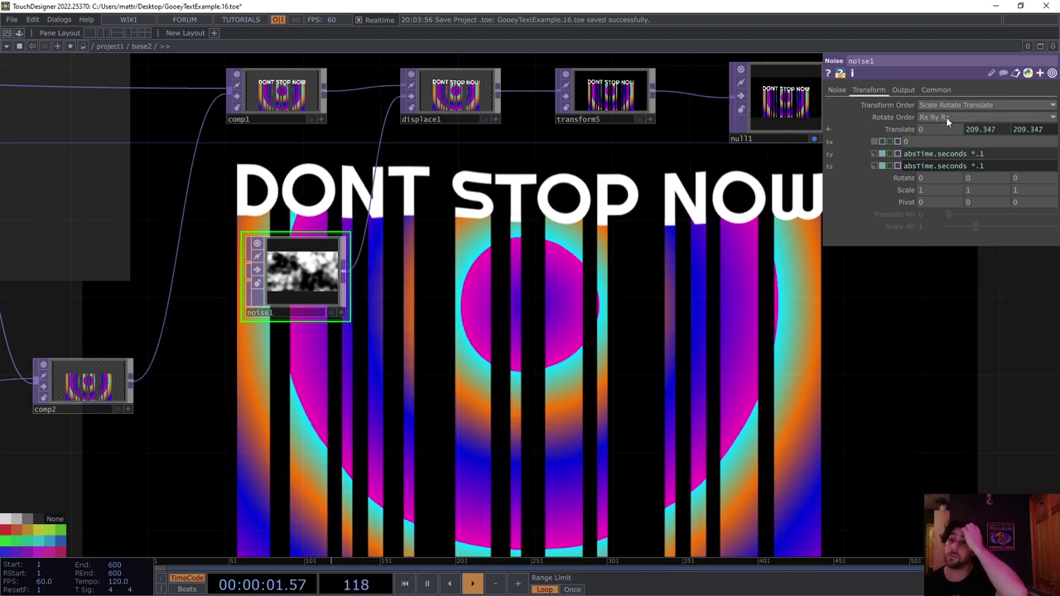
Step: Raise the vertical displace weight of displace1 to 0.014
left_click_drag(484, 292, 405, 289)
left_click_drag(415, 184, 415, 208)
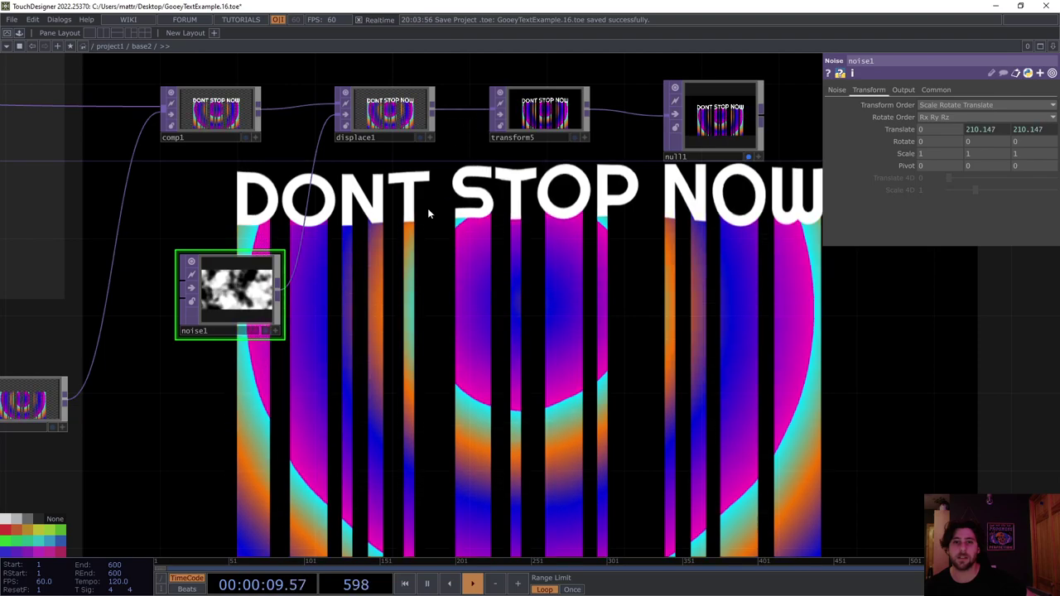
left_click(378, 116)
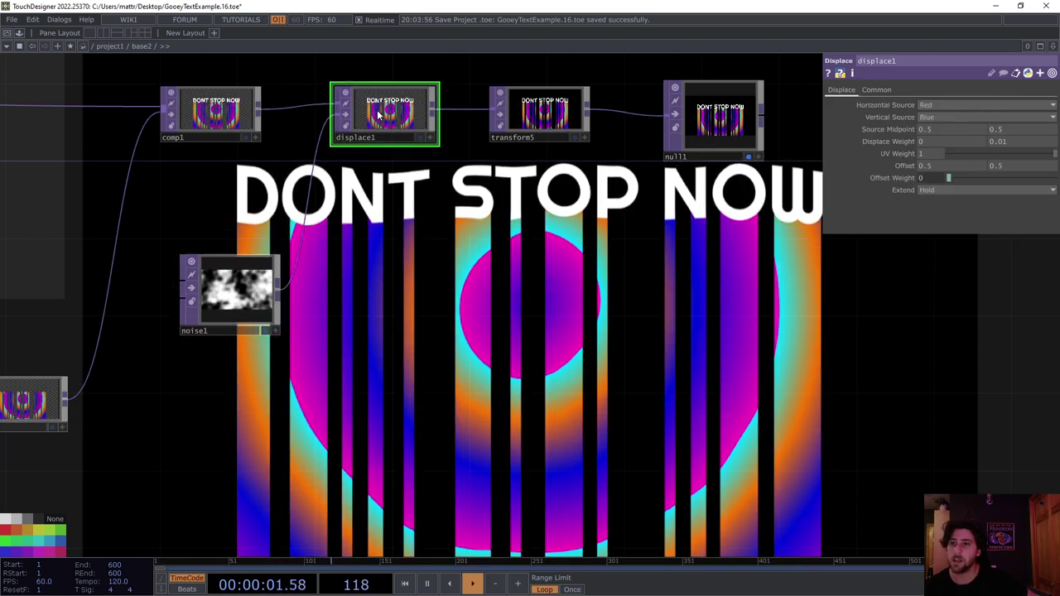
middle_click_drag(1002, 142, 1023, 165)
Step: Add the rgbaDelay component from the Palette's ImageFilters above the displace1 and transform5 nodes
left_click_drag(914, 354, 616, 367)
left_click_drag(88, 68, 348, 196)
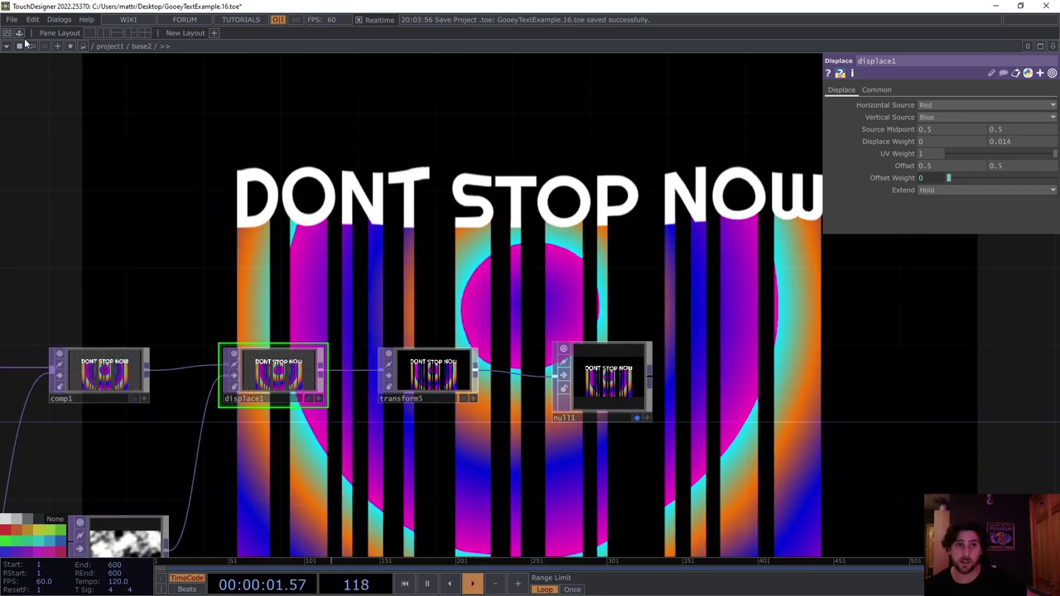
left_click(20, 33)
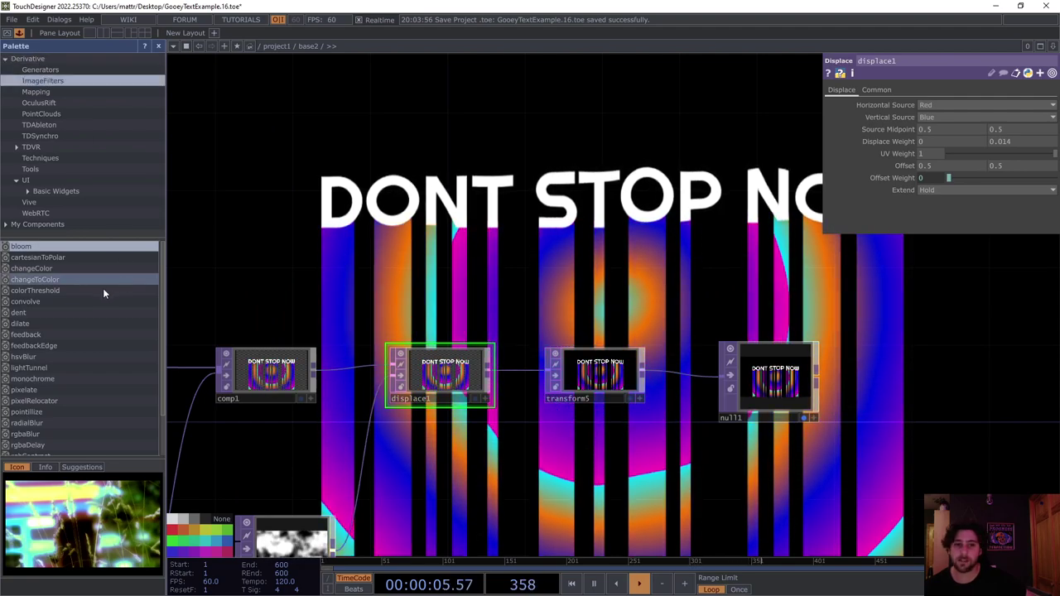
scroll(106, 293, "down", 3)
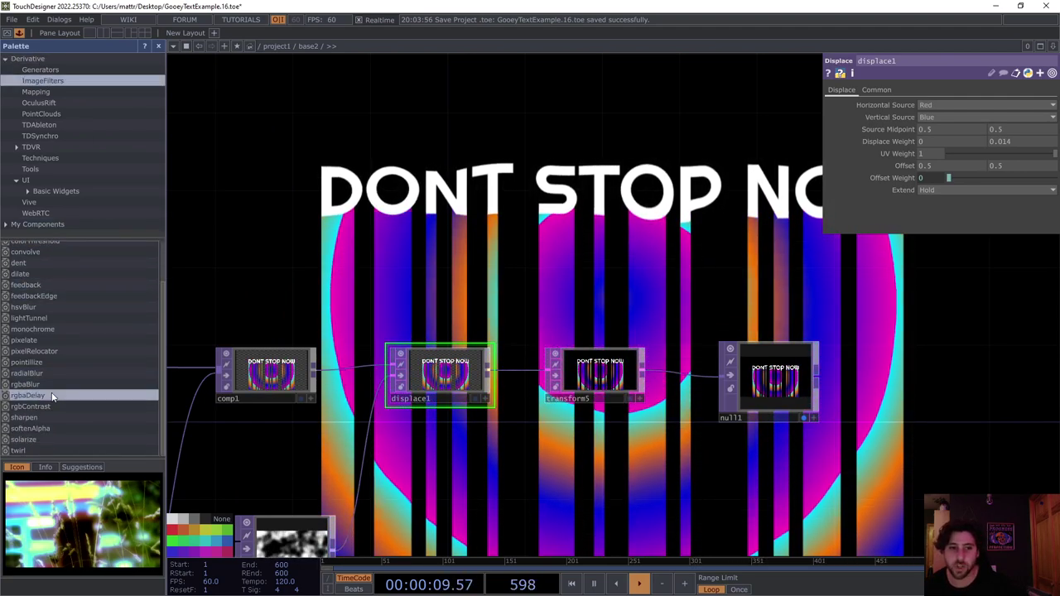
left_click_drag(78, 386, 630, 282)
Step: Shift transform5 and null1 away from displace1 and wire rgbaDelay between displace1 and transform5
left_click_drag(591, 385, 650, 374)
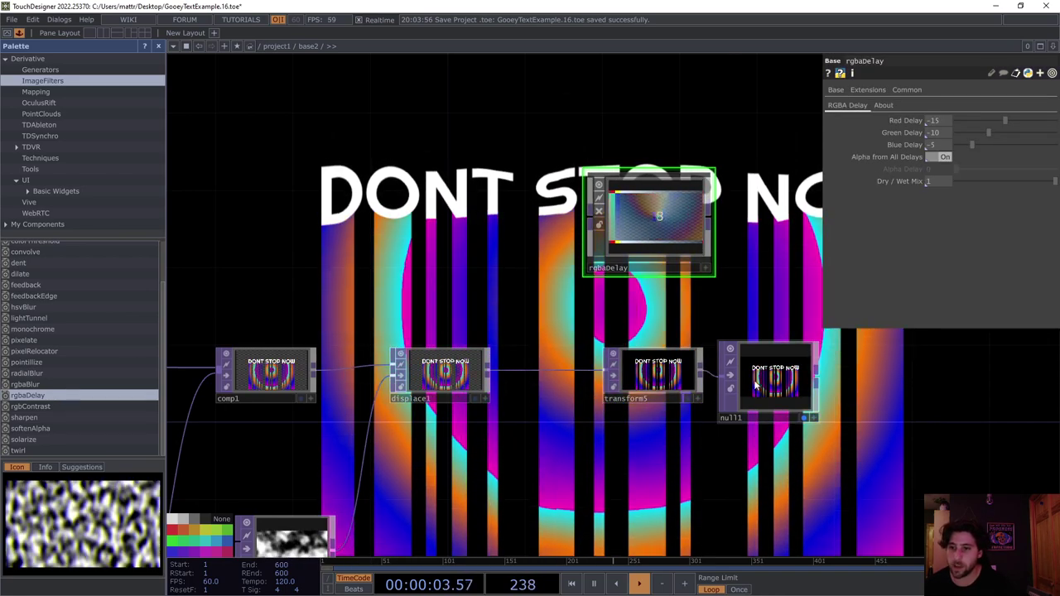
left_click_drag(752, 385, 810, 385)
left_click_drag(674, 376, 712, 375)
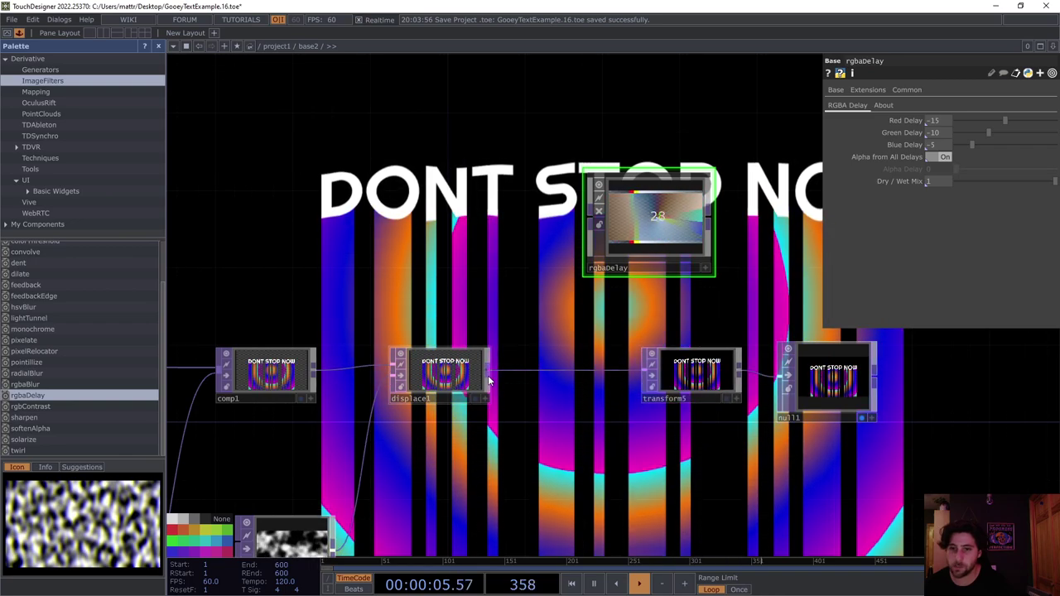
left_click(585, 224)
left_click_drag(707, 220, 644, 235)
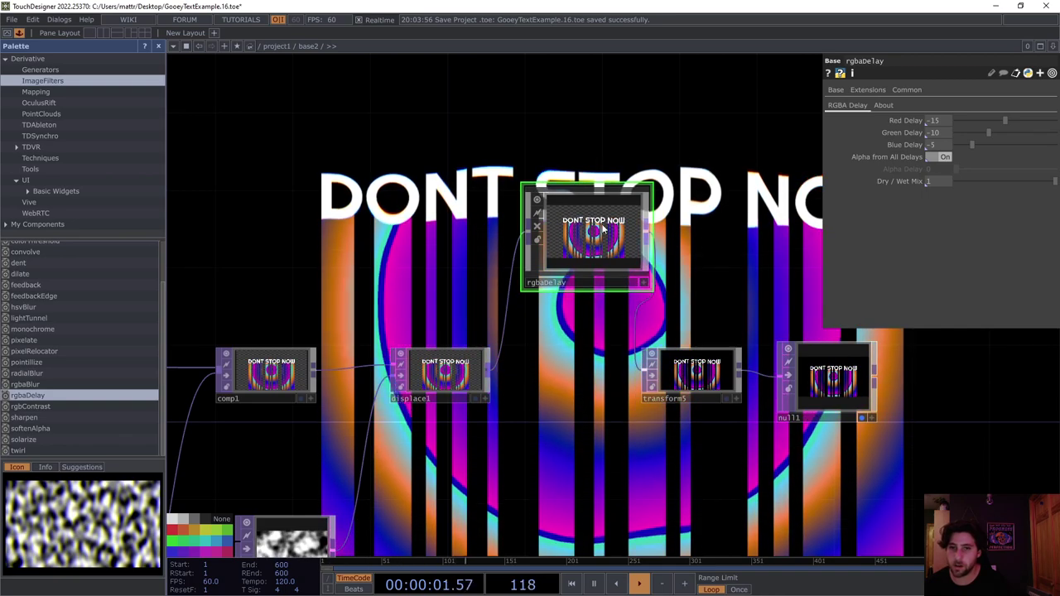
left_click_drag(604, 233, 464, 349)
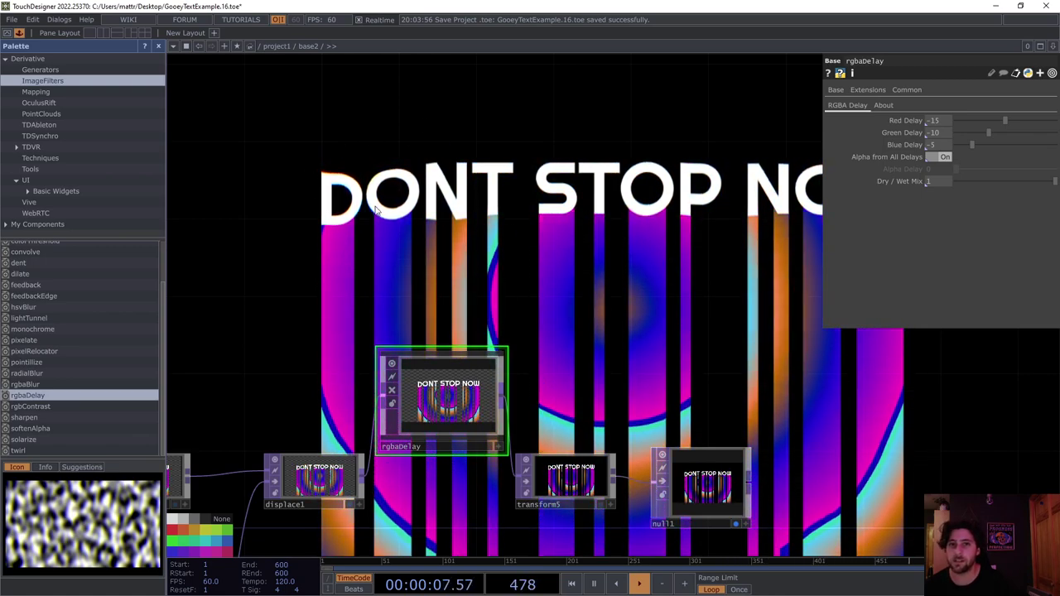
Step: Set the red delay of rgbaDelay to -12 and its green delay to -7
mouse_move(988, 132)
left_mouse_down()
mouse_move(1002, 134)
mouse_move(980, 133)
mouse_move(991, 122)
mouse_move(976, 122)
mouse_move(997, 123)
left_mouse_up()
left_click_drag(464, 240, 520, 189)
left_click_drag(497, 246, 455, 196)
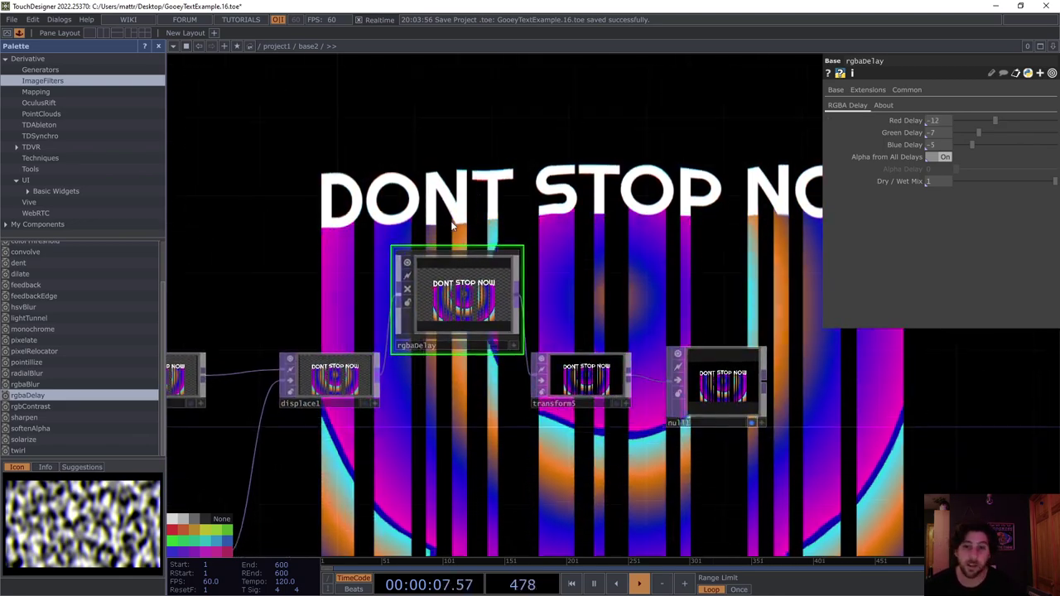
Step: Add the twirl image filter from the palette to the network below noise1, and shift noise1 upward to make room
scroll(453, 226, "down", 4)
left_click_drag(484, 369, 606, 327)
left_click_drag(634, 391, 749, 373)
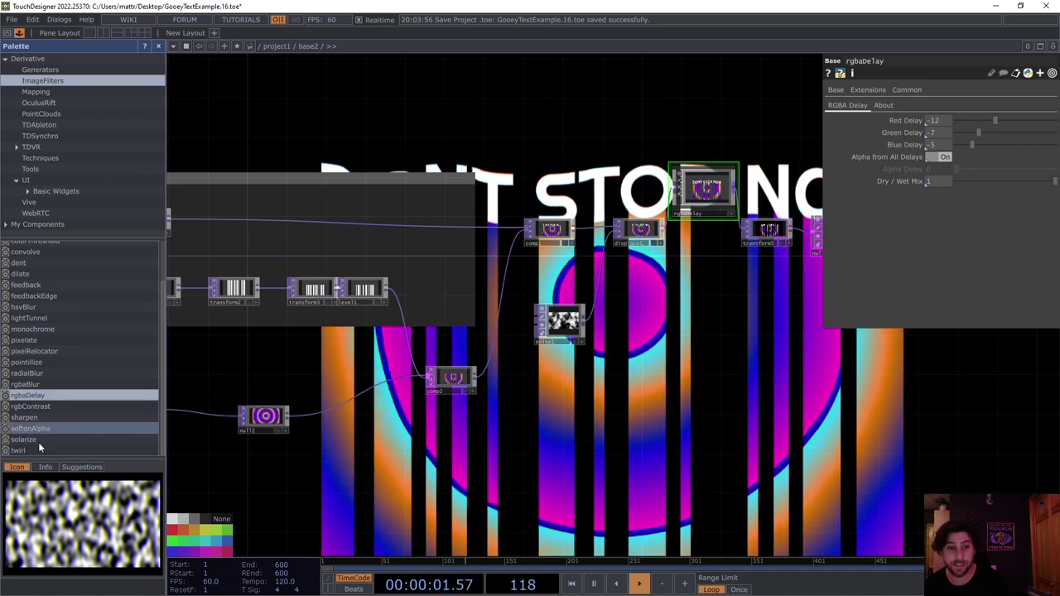
left_click(36, 447)
left_click_drag(51, 429, 560, 404)
scroll(514, 337, "up", 4)
left_click_drag(568, 317, 582, 276)
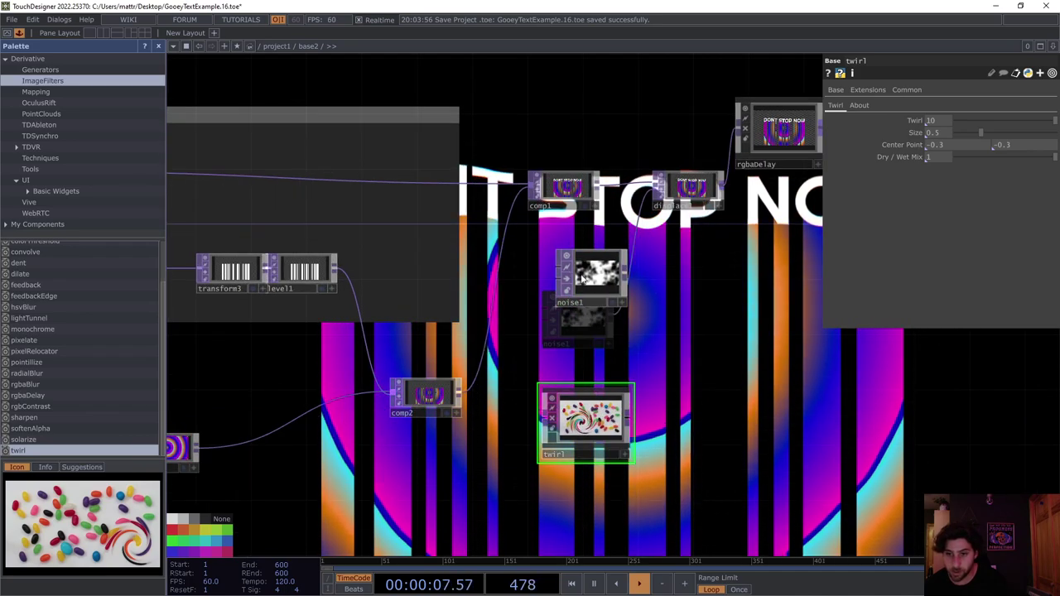
Step: Insert twirl between comp2 and comp1 by wiring comp2's output into twirl and twirl's output into the comp1 connection
scroll(419, 403, "up", 3)
scroll(419, 404, "up", 1)
left_click(490, 383)
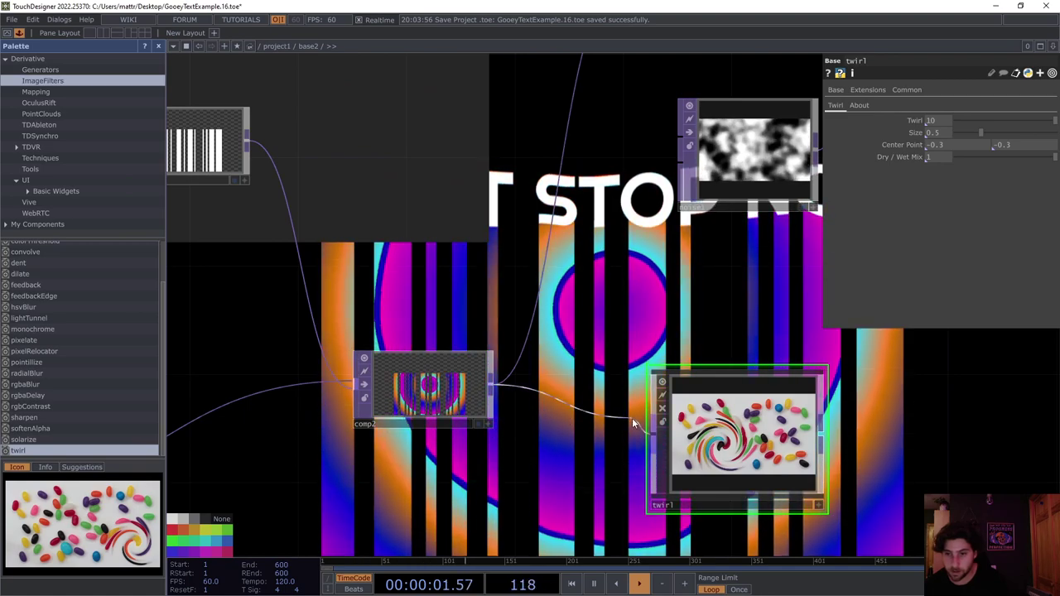
left_click(654, 433)
left_click_drag(848, 445, 589, 393)
left_click_drag(493, 312, 366, 281)
left_click(482, 348)
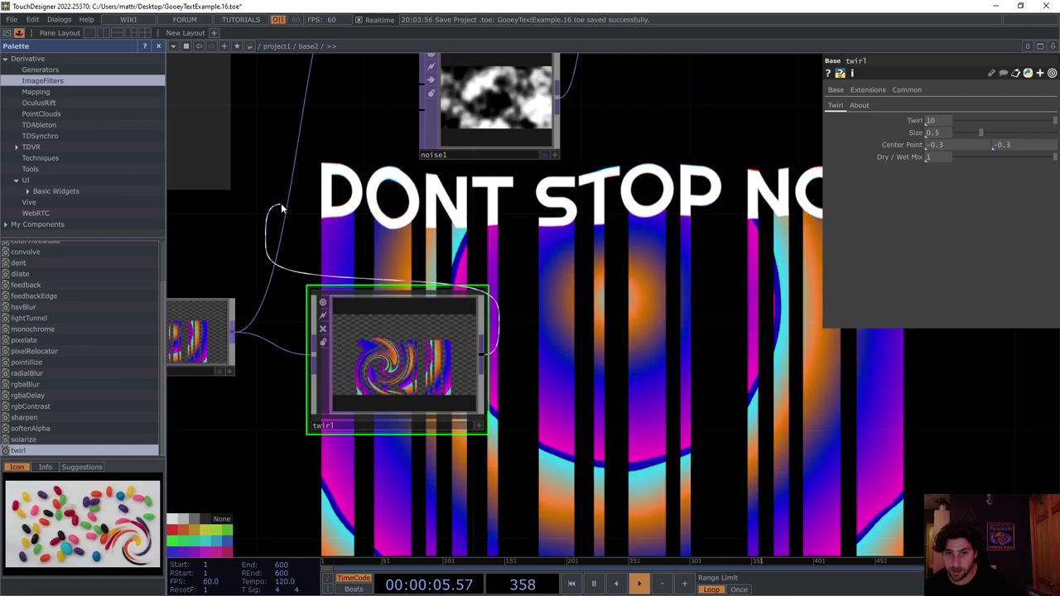
left_click(289, 206)
Step: Set the twirl component's Twirl to -0.6 and its Center Point to 0, -0.5
left_click_drag(497, 283, 405, 237)
left_click_drag(492, 368, 395, 509)
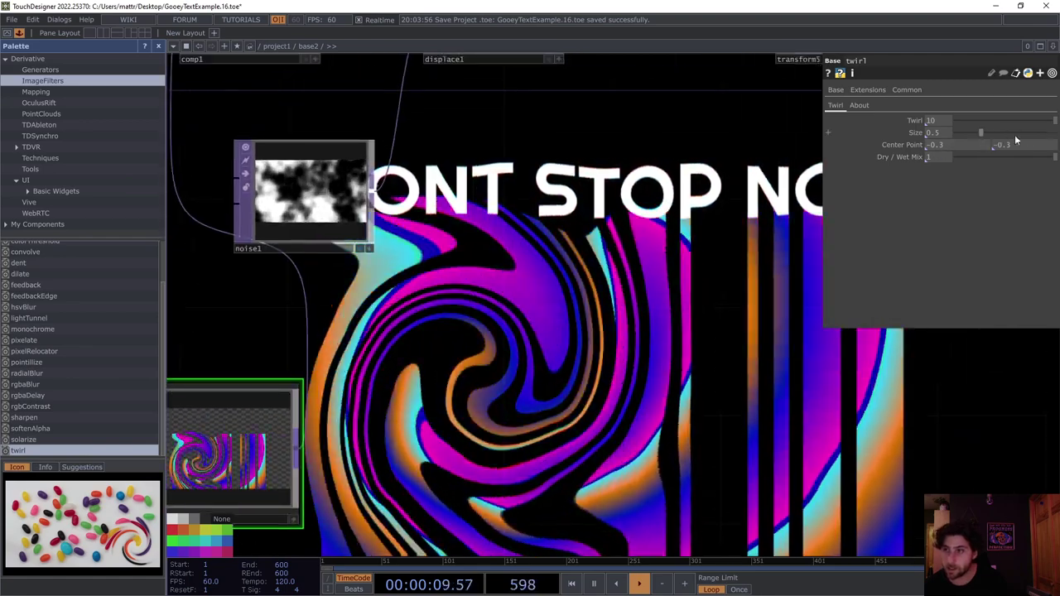
mouse_move(1015, 121)
left_mouse_down()
mouse_move(995, 121)
mouse_move(1005, 124)
left_mouse_up()
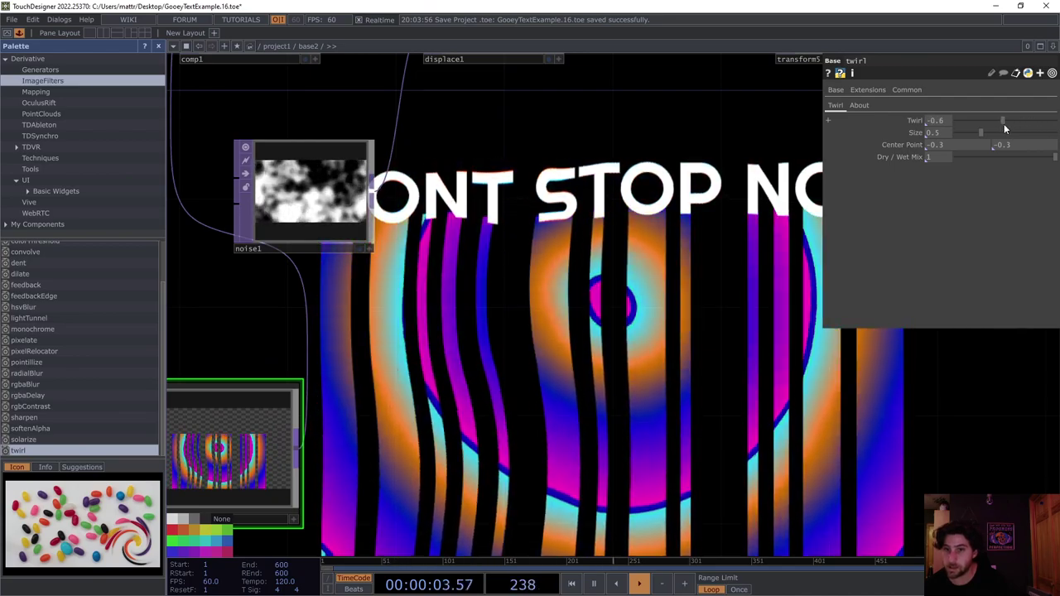
mouse_move(945, 145)
middle_mouse_down()
mouse_move(948, 155)
mouse_move(954, 145)
middle_mouse_up()
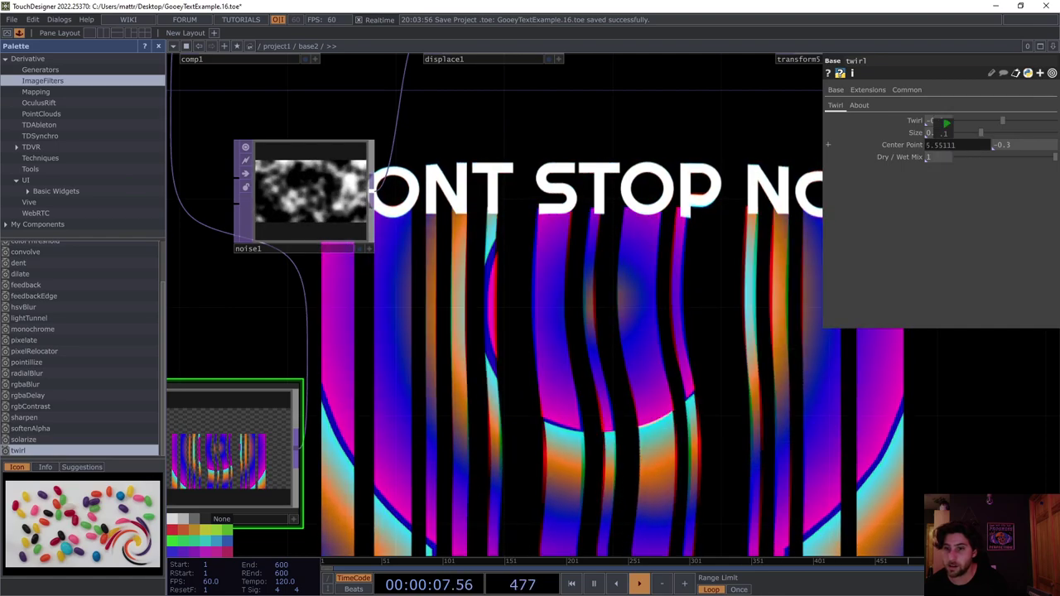
type("0")
key("Return")
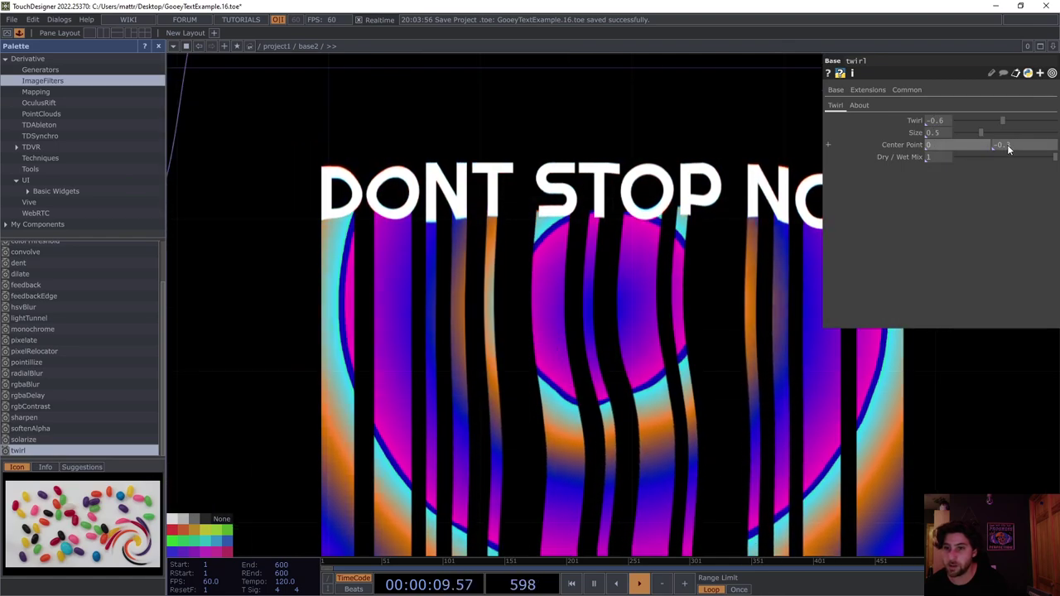
middle_click_drag(1011, 144, 1006, 146)
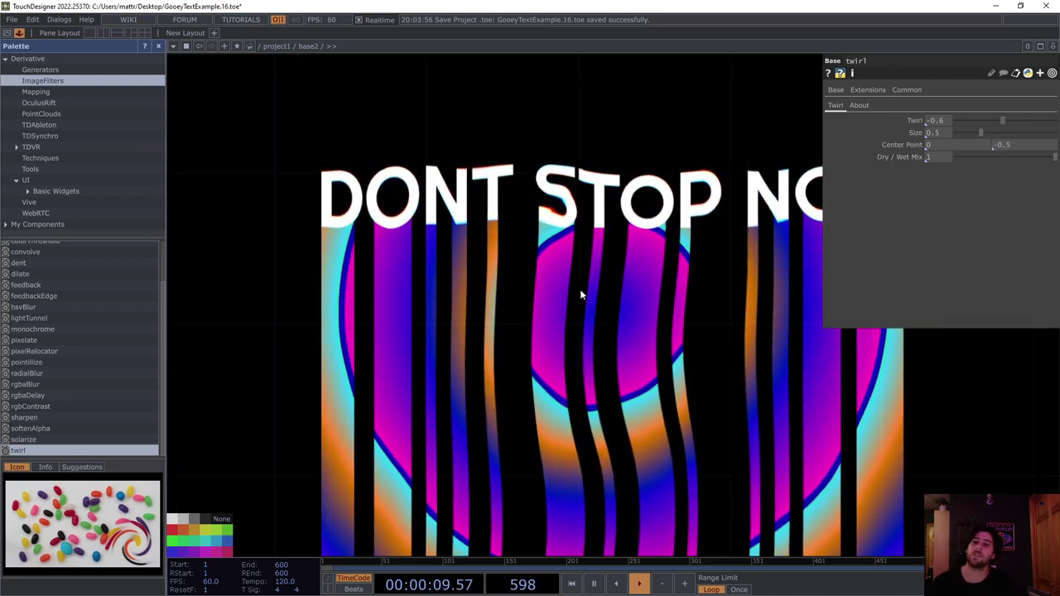
Step: Close the palette to give the network editor more room
left_click_drag(369, 402, 549, 381)
left_click_drag(473, 381, 470, 310)
left_click_drag(457, 362, 541, 371)
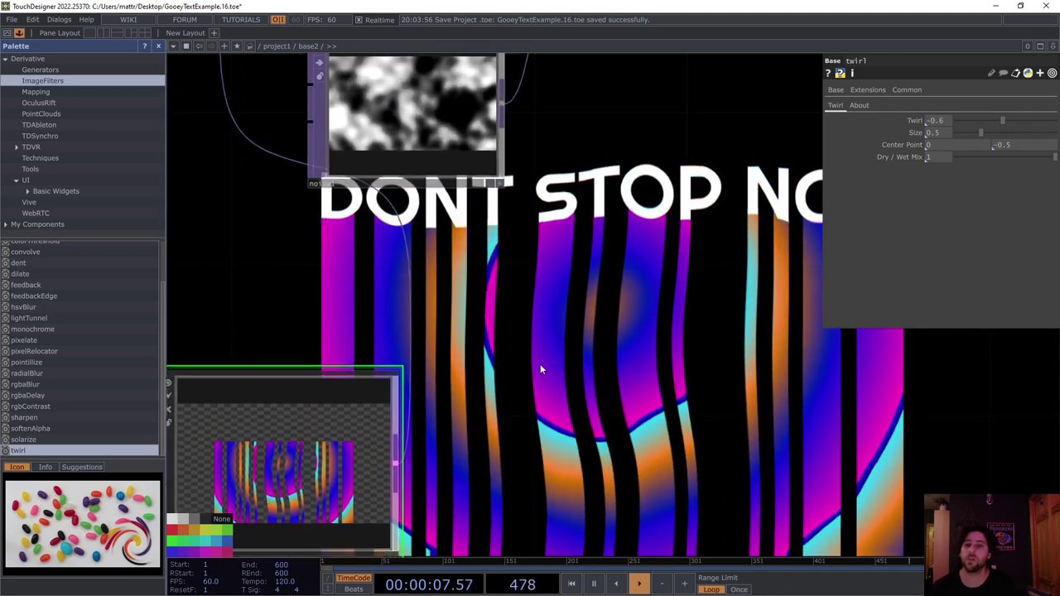
left_click(159, 47)
left_click_drag(394, 167, 402, 247)
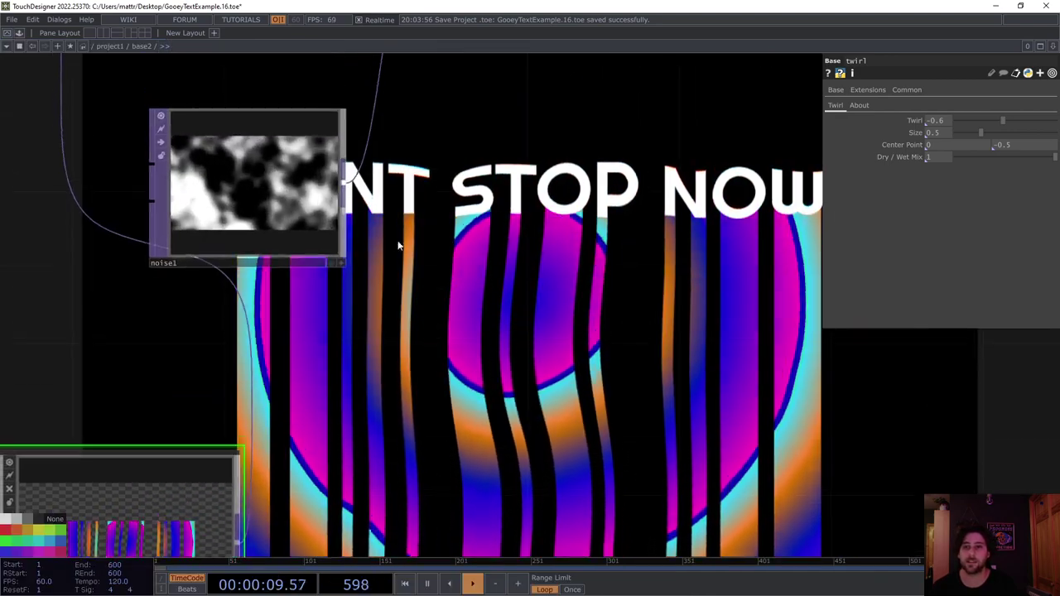
Step: Move null2 farther away from ramp1 to open a gap between the two nodes
scroll(401, 246, "down", 5)
left_click_drag(464, 361, 442, 270)
left_click_drag(312, 280, 326, 266)
left_click_drag(159, 346, 335, 306)
left_click_drag(278, 325, 379, 332)
left_click_drag(275, 295, 261, 281)
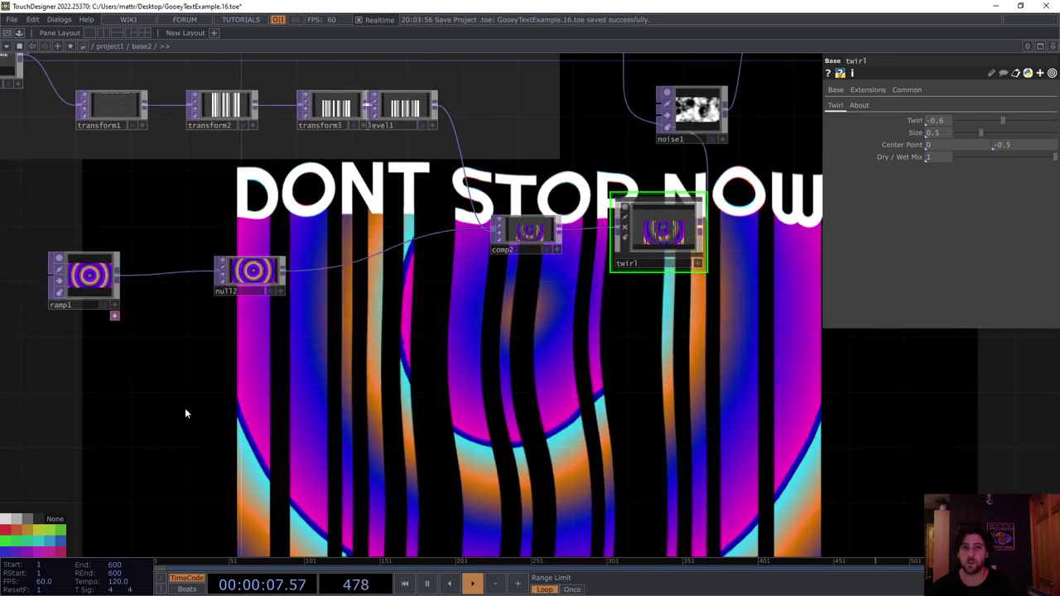
left_click_drag(184, 410, 260, 420)
right_click_drag(343, 381, 139, 256)
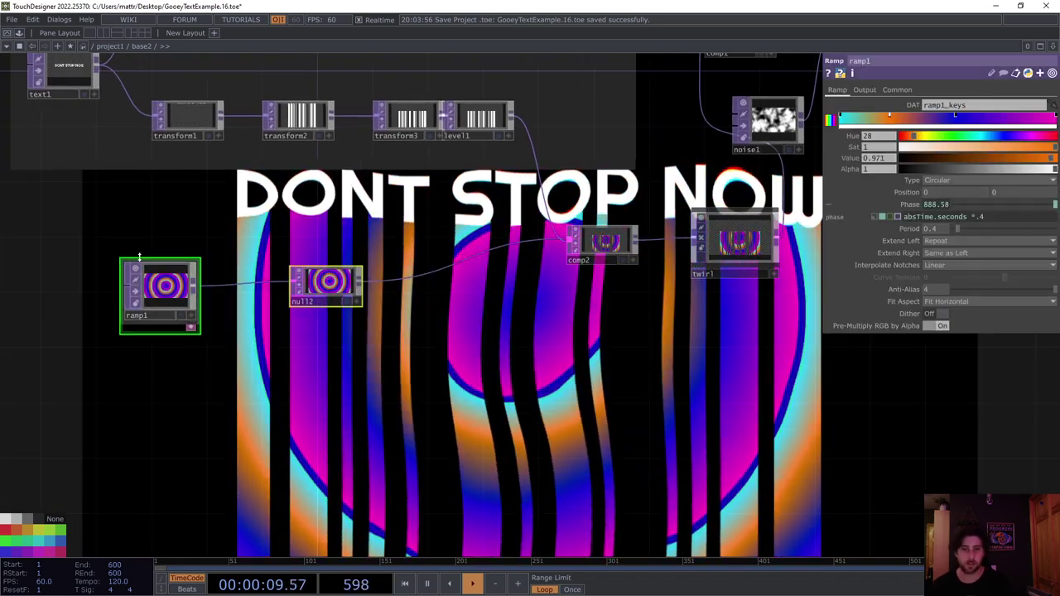
left_click_drag(328, 284, 427, 284)
Step: Duplicate ramp1 and place the copy directly beneath the original
left_click_drag(465, 348, 597, 314)
key("ctrl+c")
key("ctrl+v")
left_click_drag(304, 383, 289, 369)
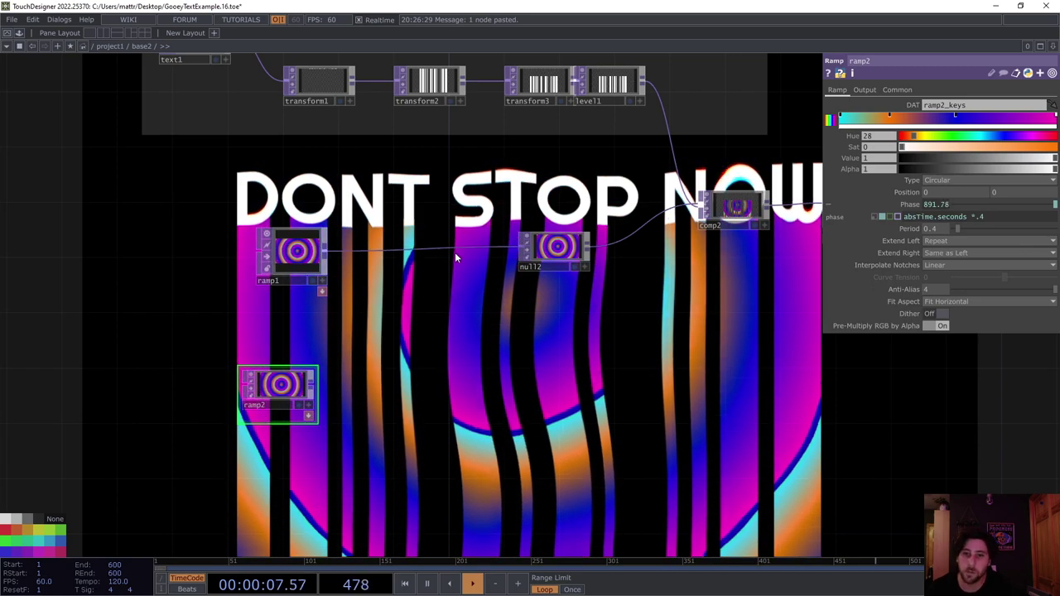
Step: Insert a Switch TOP on the wire between ramp1 and null2
right_click(456, 232)
left_click(467, 240)
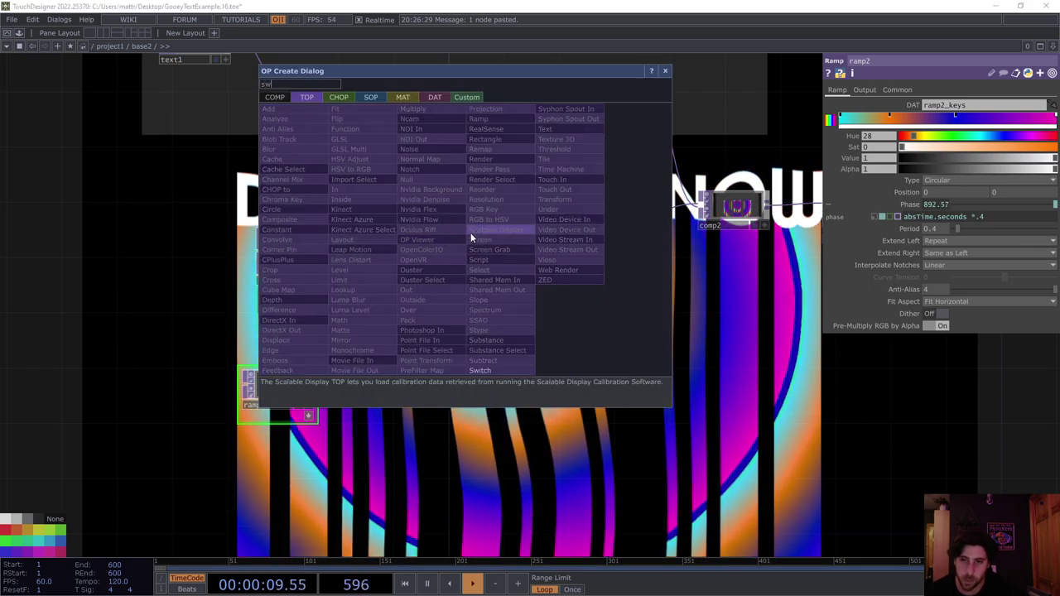
left_click(480, 369)
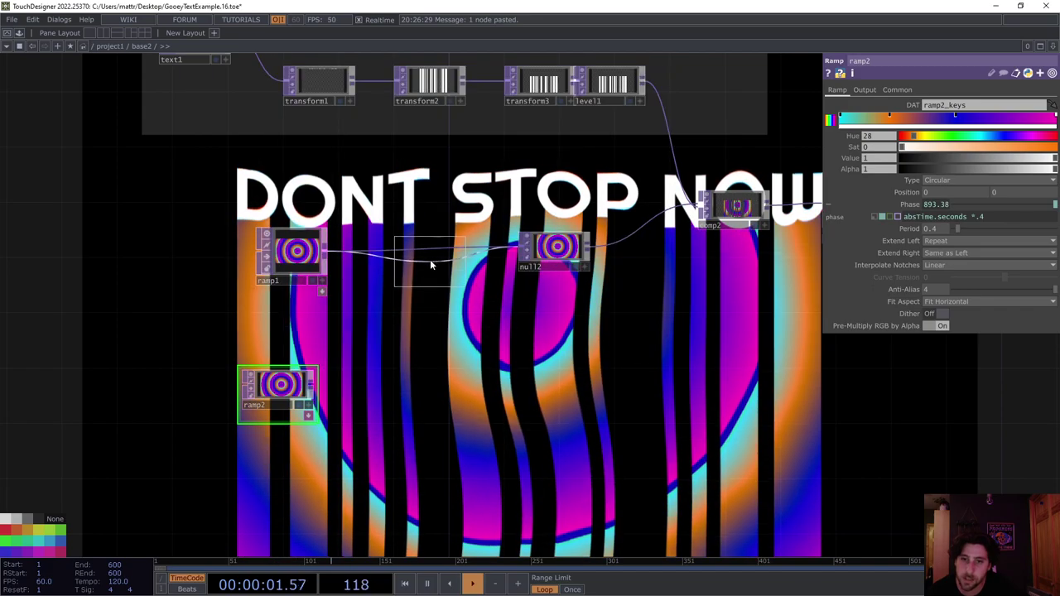
left_click(444, 262)
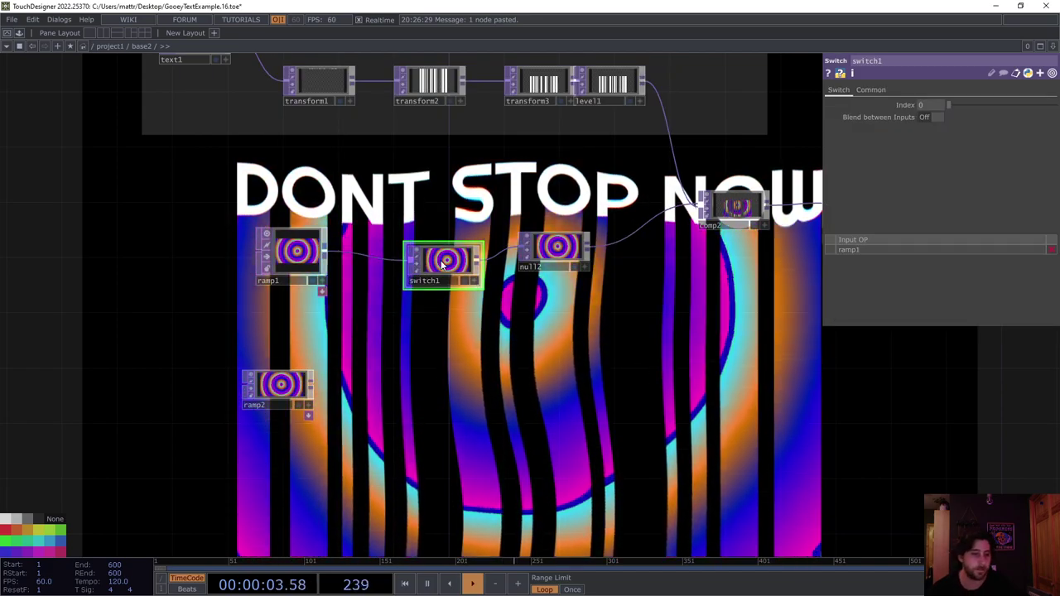
Step: Wire ramp2 into switch1 as its second input and change the switch's index so that it outputs ramp2
left_click_drag(294, 251, 274, 249)
left_click(289, 390)
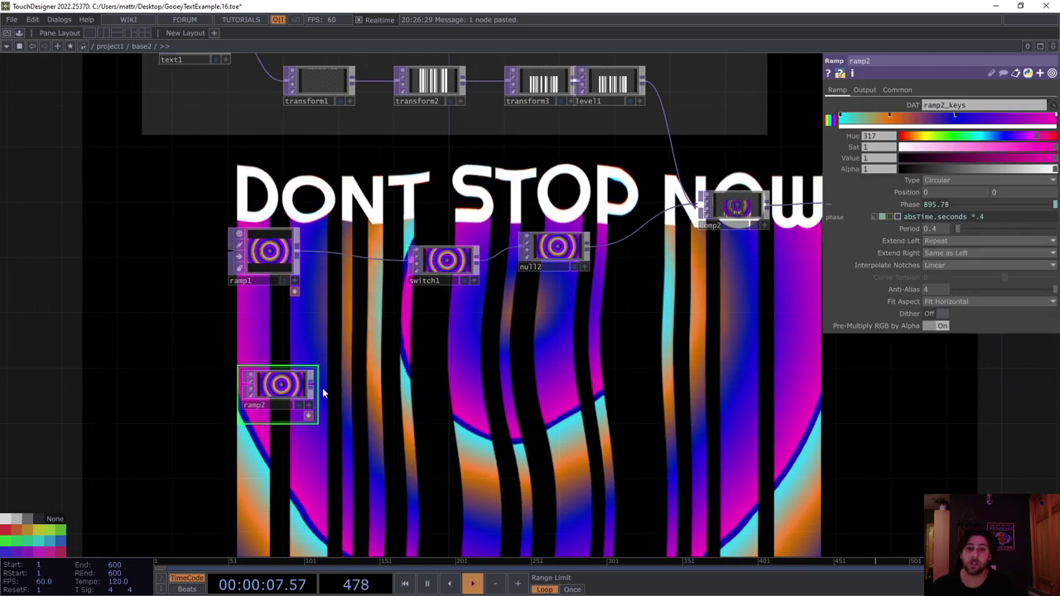
left_click(408, 262)
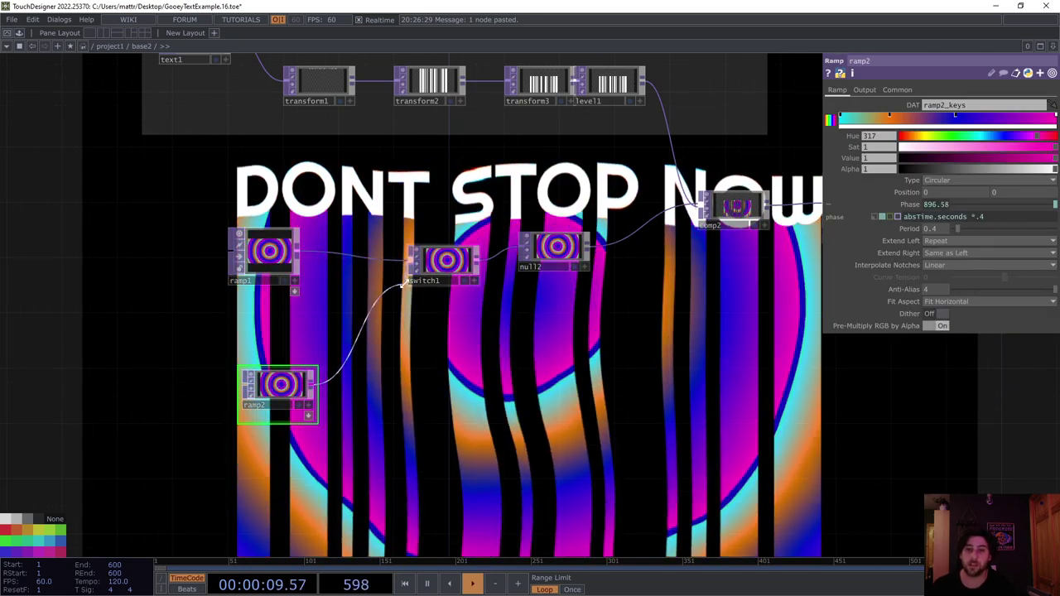
left_click(445, 261)
mouse_move(952, 104)
left_mouse_down()
mouse_move(974, 105)
mouse_move(962, 107)
left_mouse_up()
Step: Set ramp2's type to Vertical and its phase expression to absTime.seconds *-.4
left_click(286, 405)
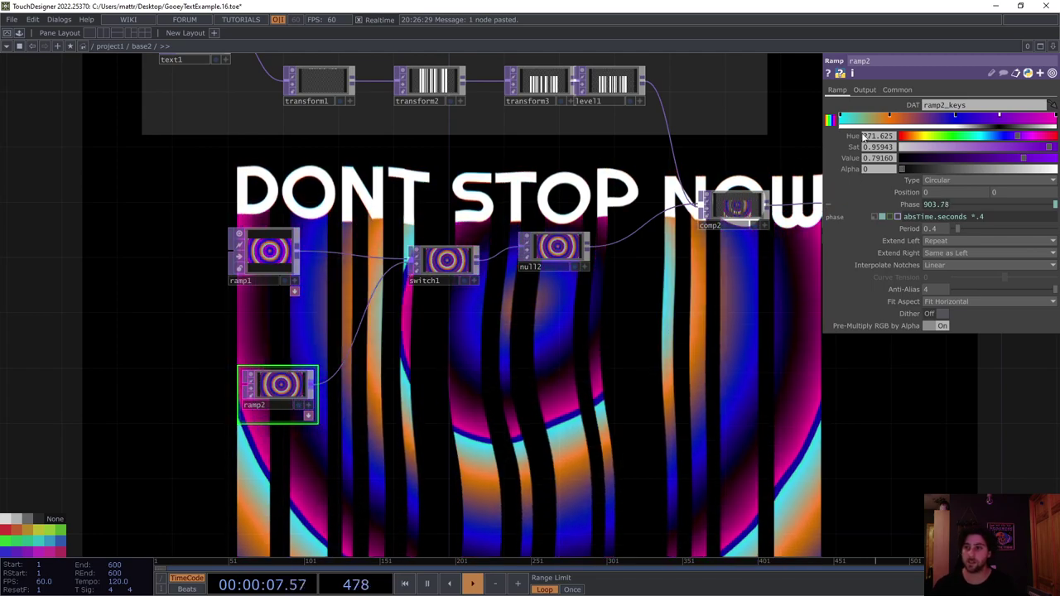
left_click(948, 182)
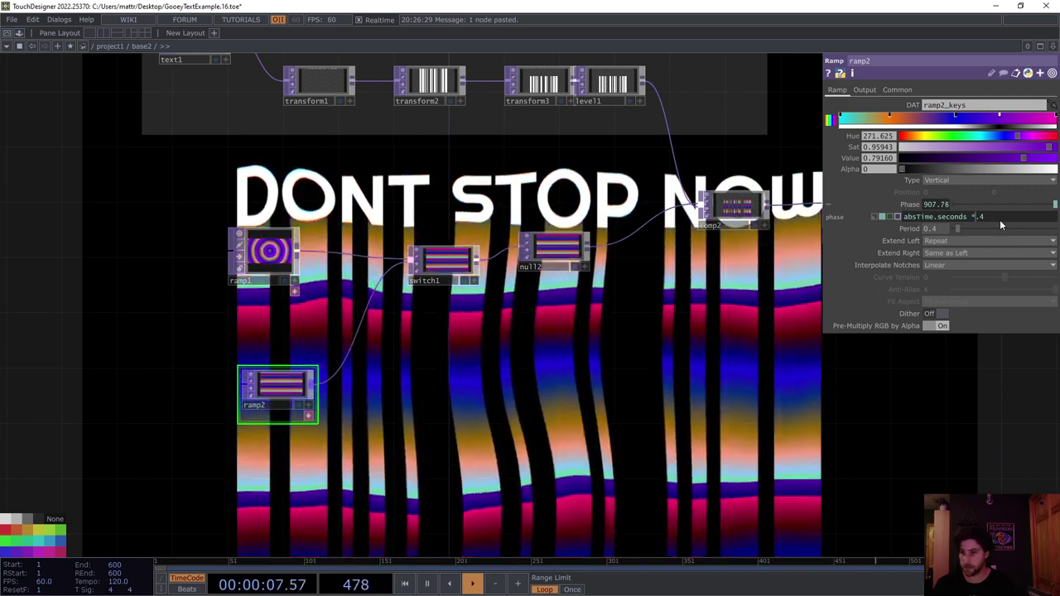
key("Return")
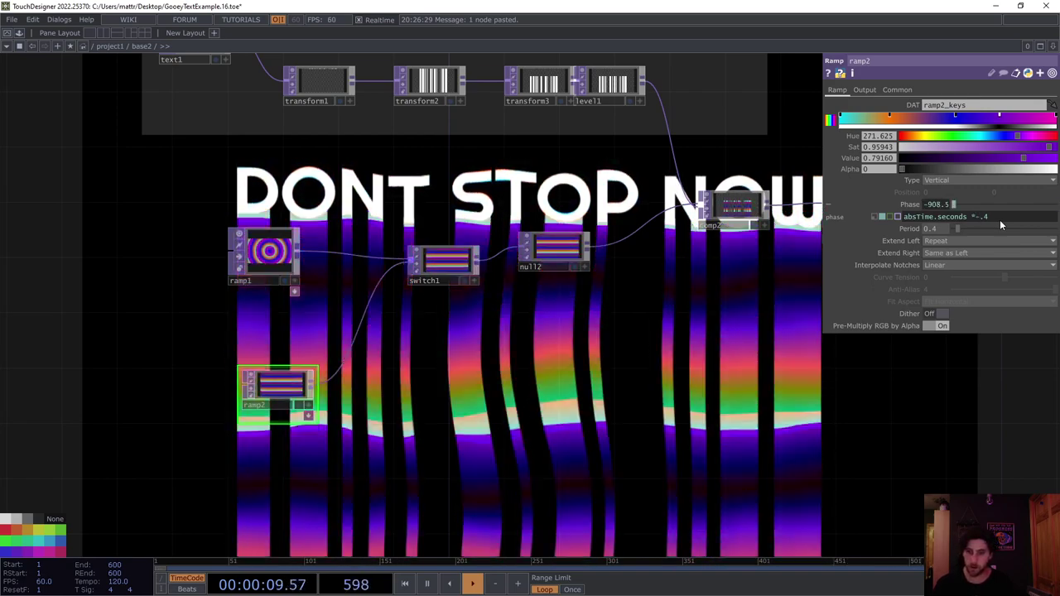
Step: Move ramp2's orange key toward the cyan end and rearrange its black keys to widen the black band before the pink
left_click_drag(821, 345, 656, 249)
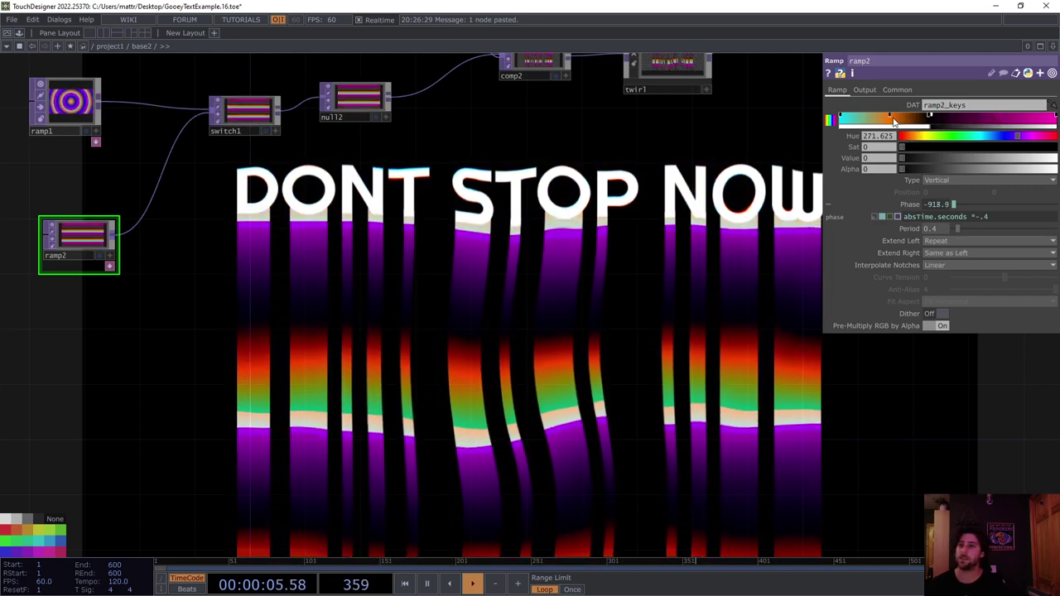
left_click_drag(870, 119, 864, 118)
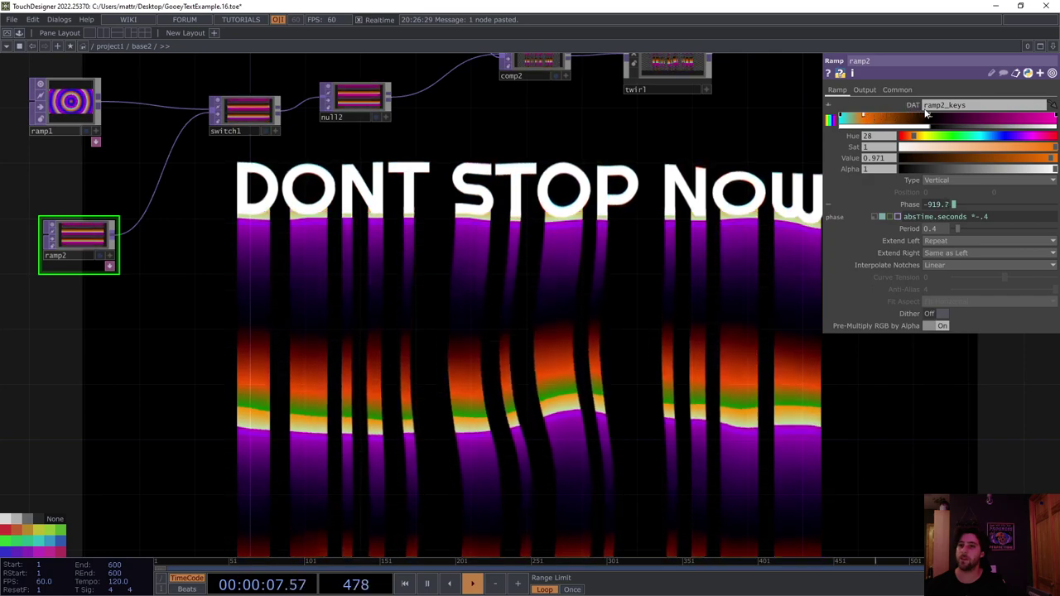
left_click_drag(885, 118, 988, 117)
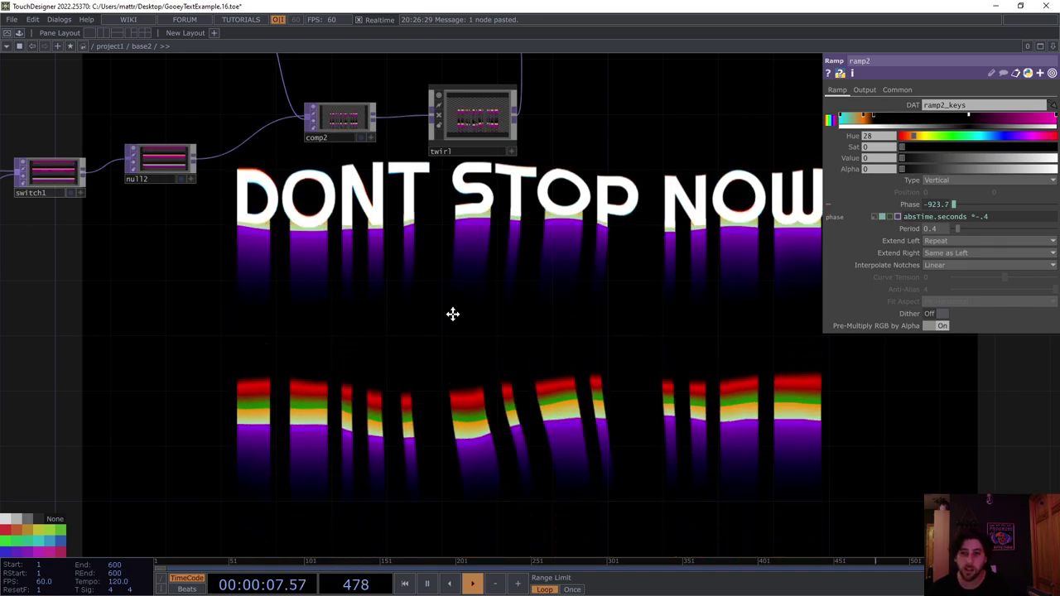
Step: Tidy the network by aligning ramp2 beneath ramp1 and spacing null2 farther from switch1
left_click_drag(422, 317, 554, 306)
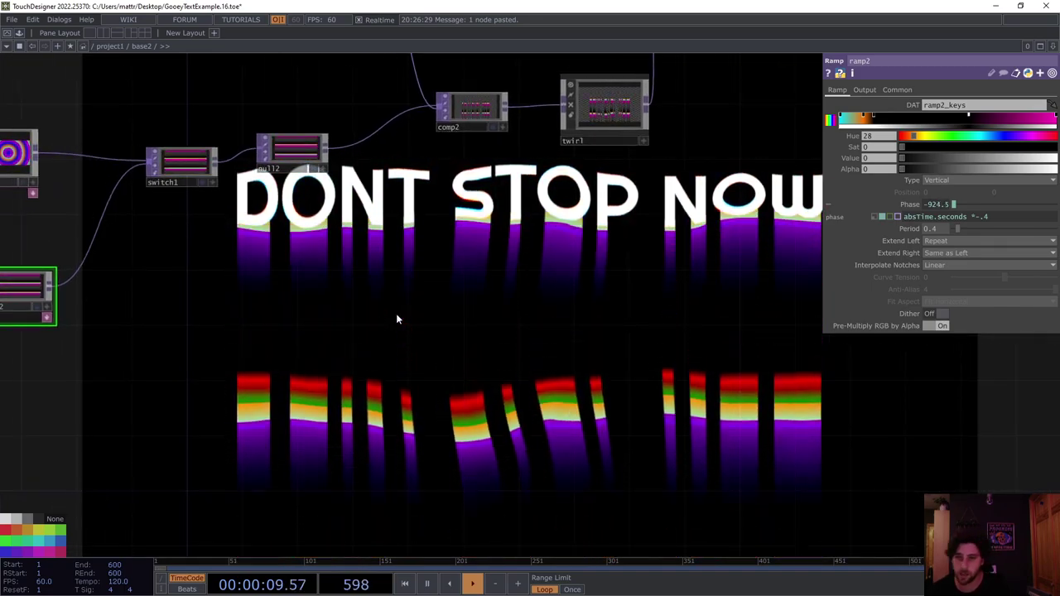
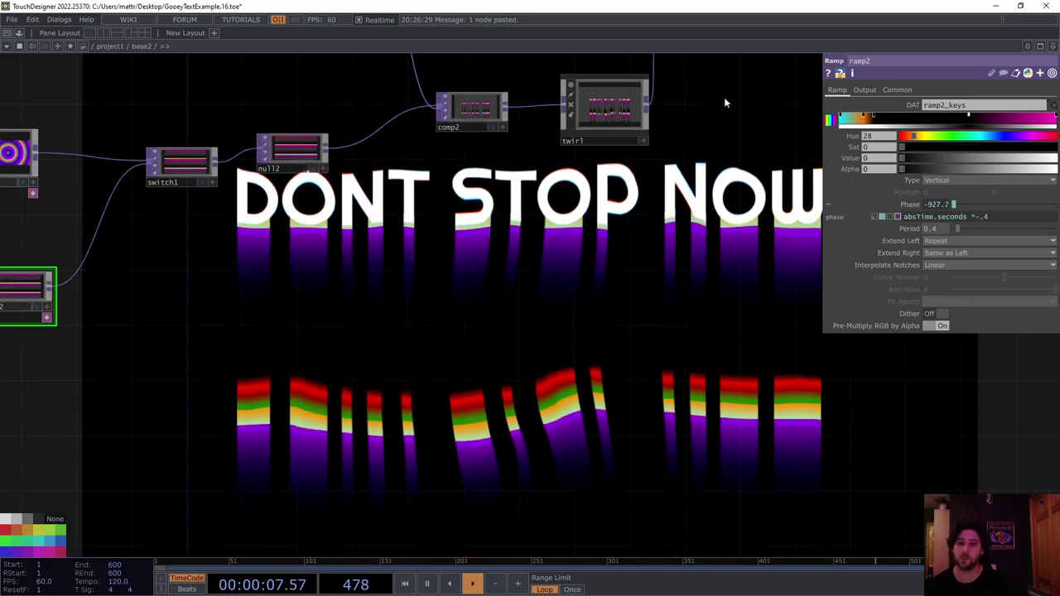
left_click_drag(354, 271, 508, 244)
left_click_drag(426, 282, 440, 305)
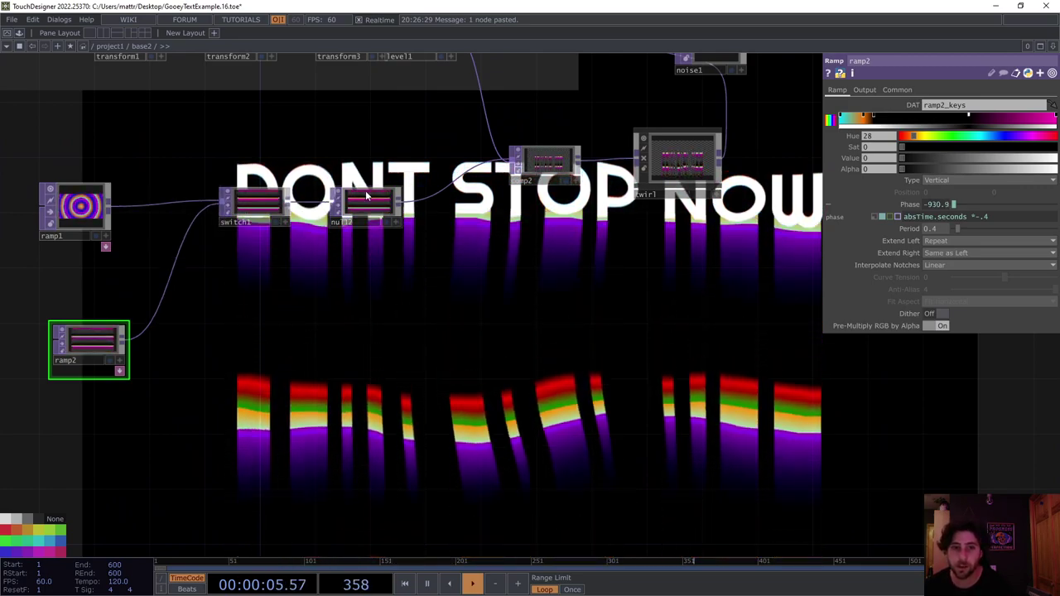
left_click_drag(73, 331, 96, 329)
left_click_drag(57, 432, 146, 366)
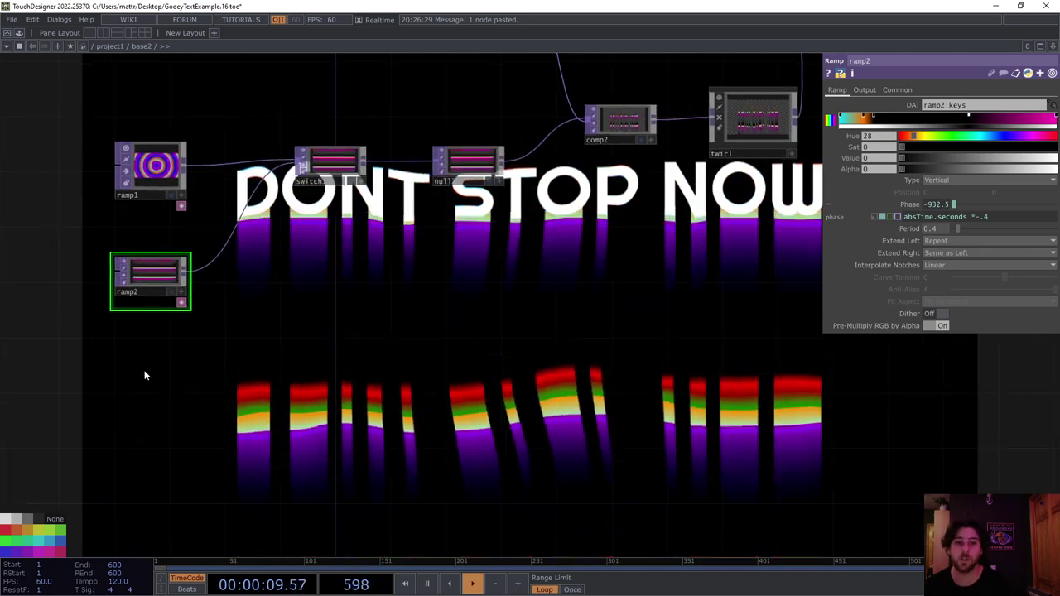
Step: Add a Noise TOP beneath ramp2
key("Tab")
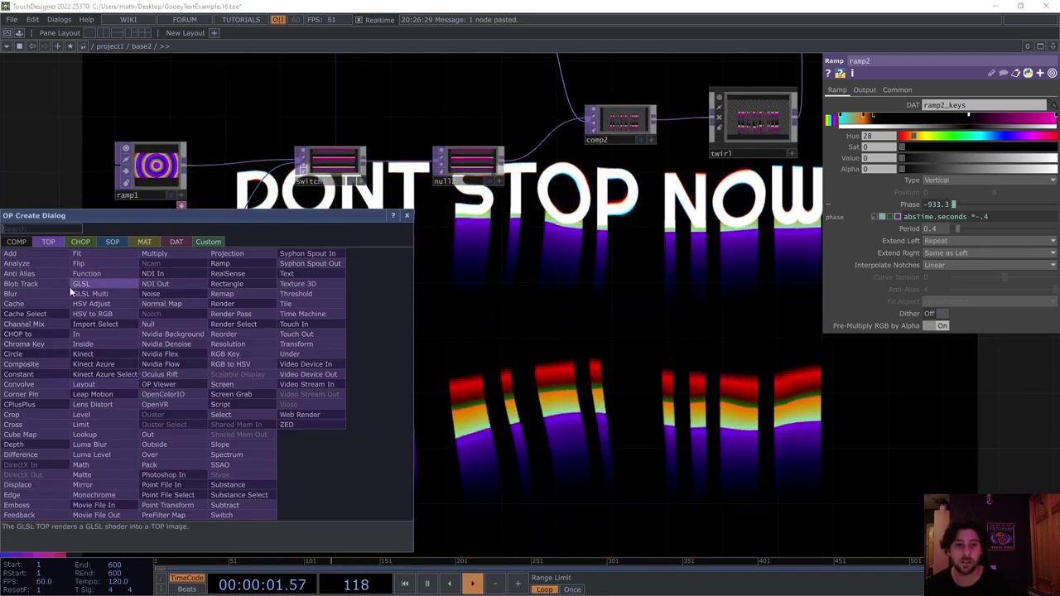
key("Escape")
left_click(152, 407)
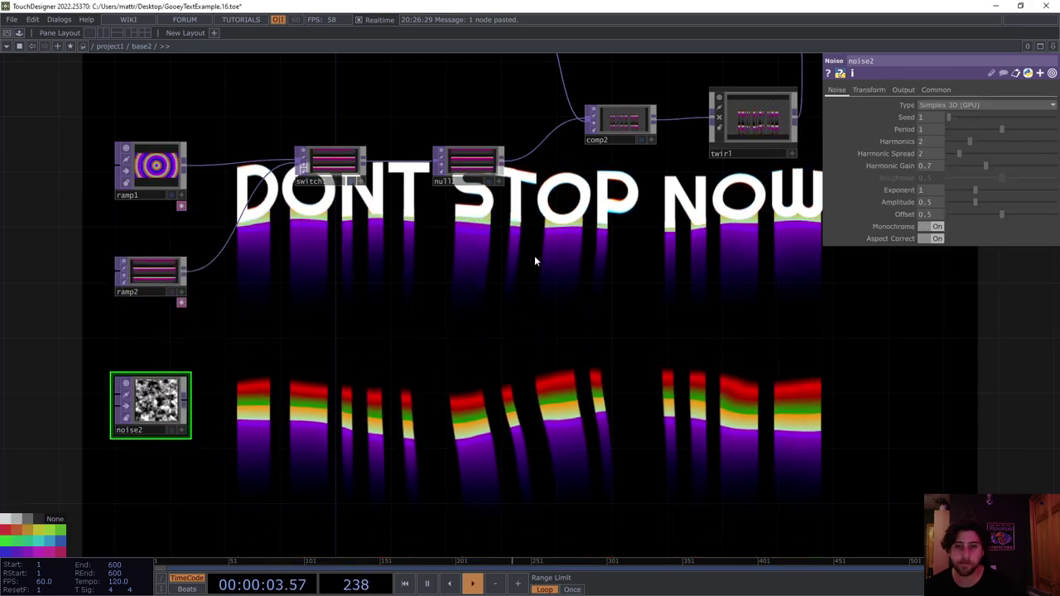
Step: Set noise2's resolution to 1280 by 720
left_click(937, 90)
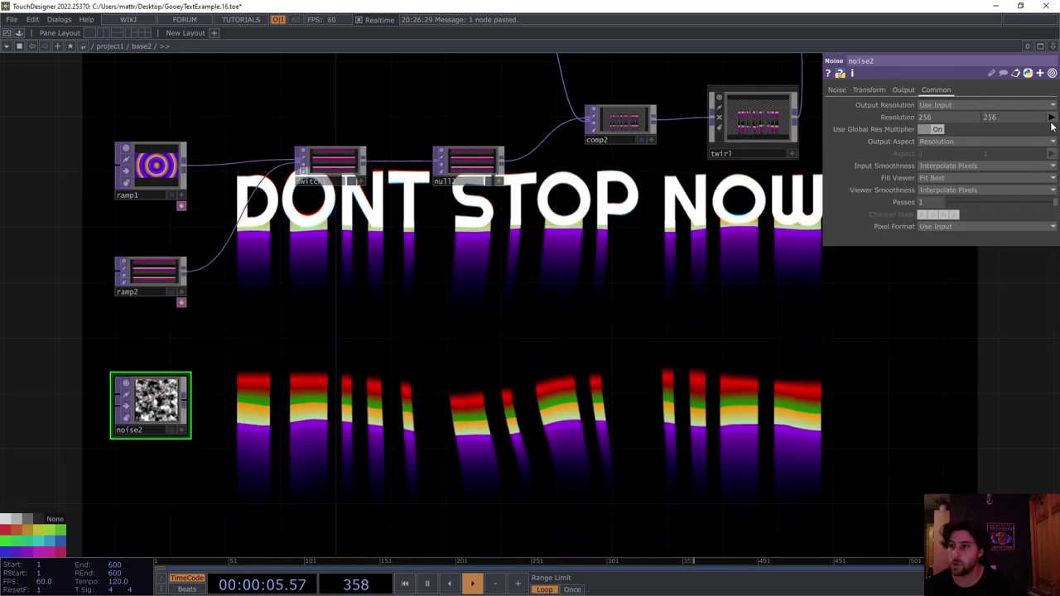
left_click(1052, 118)
left_click(1050, 176)
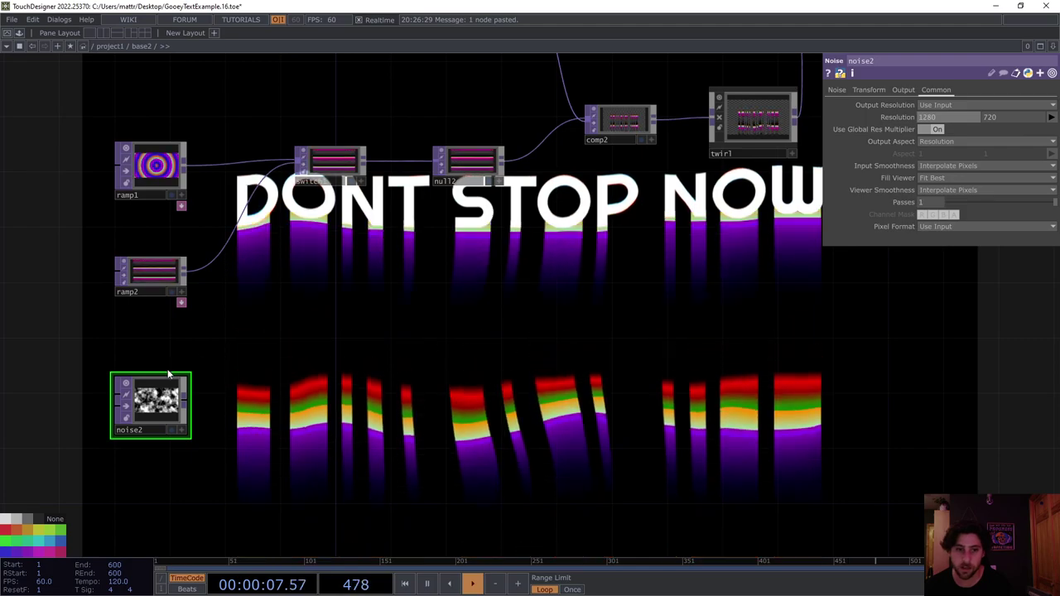
Step: Move noise2 slightly closer to ramp2 and add a Lookup TOP fed by noise2's output
left_click_drag(168, 374, 168, 361)
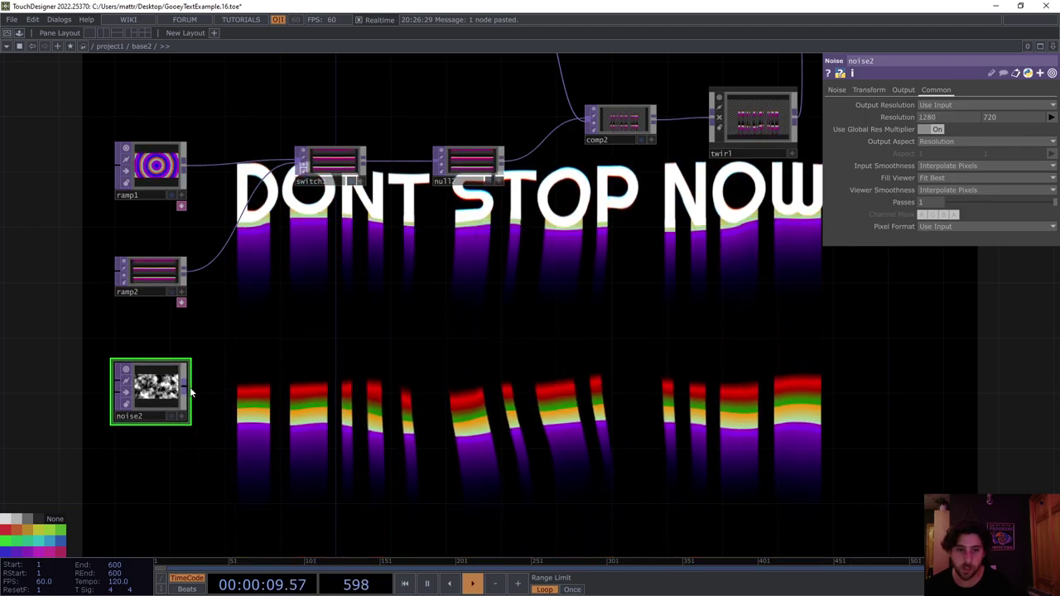
right_click(189, 394)
left_click(84, 442)
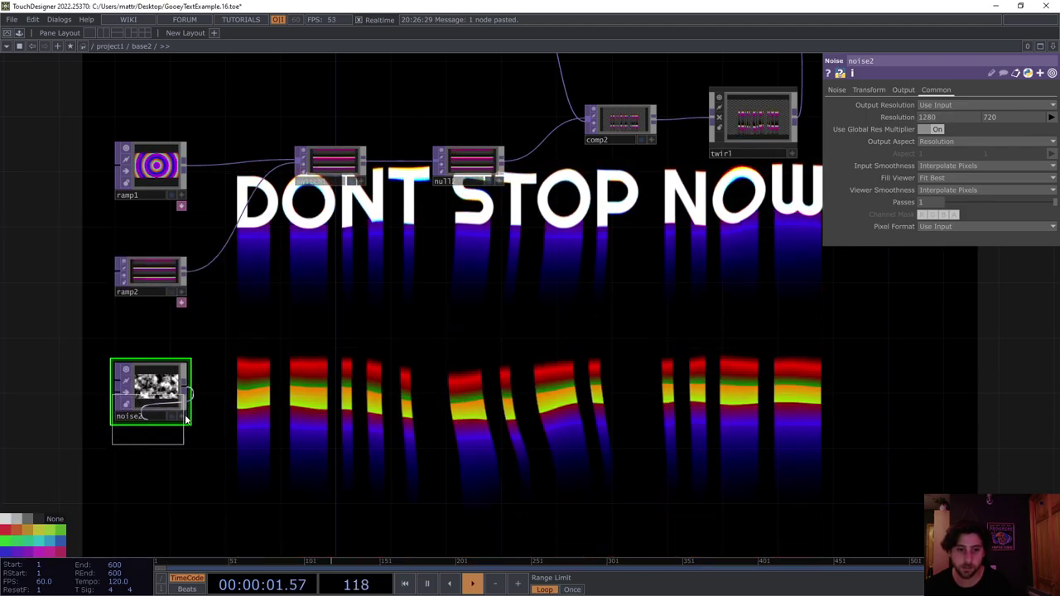
left_click(296, 385)
left_click_drag(296, 383, 309, 384)
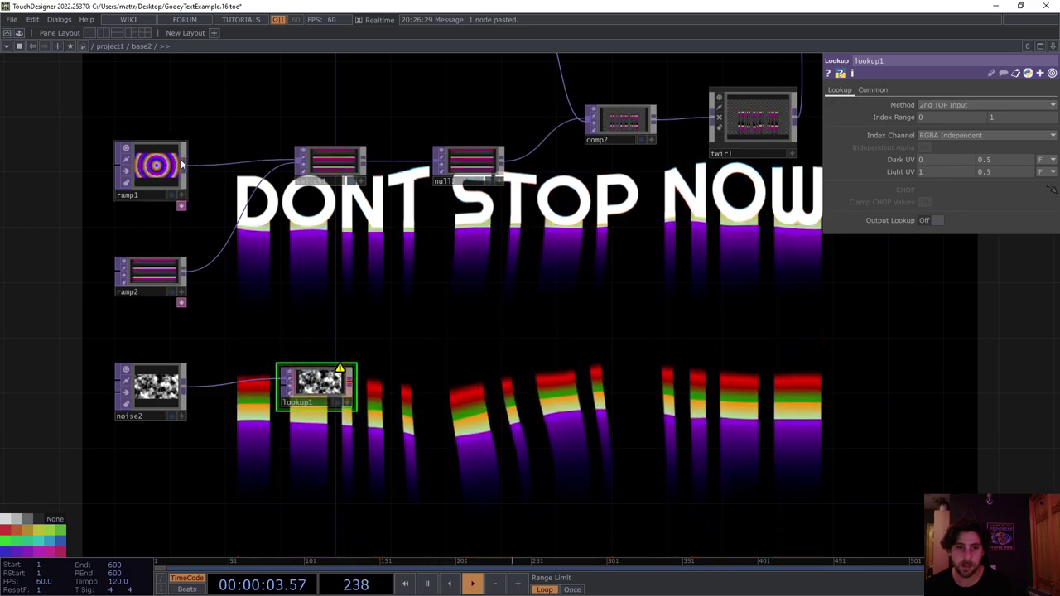
Step: Wire ramp1 into lookup1's second input and connect lookup1's output to switch1 as its third source
left_click(328, 394)
scroll(323, 391, "up", 5)
scroll(274, 332, "down", 4)
left_click_drag(289, 279, 341, 351)
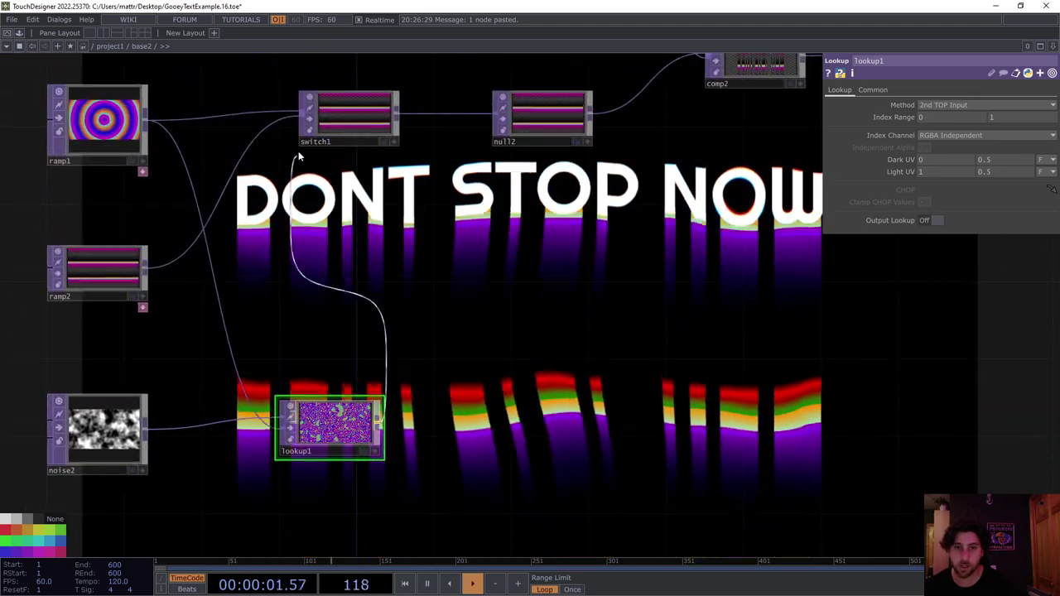
Step: Set switch1's Index to 2.96 to show lookup1, and align lookup1 beneath switch1
left_click(357, 114)
left_click_drag(967, 104, 980, 103)
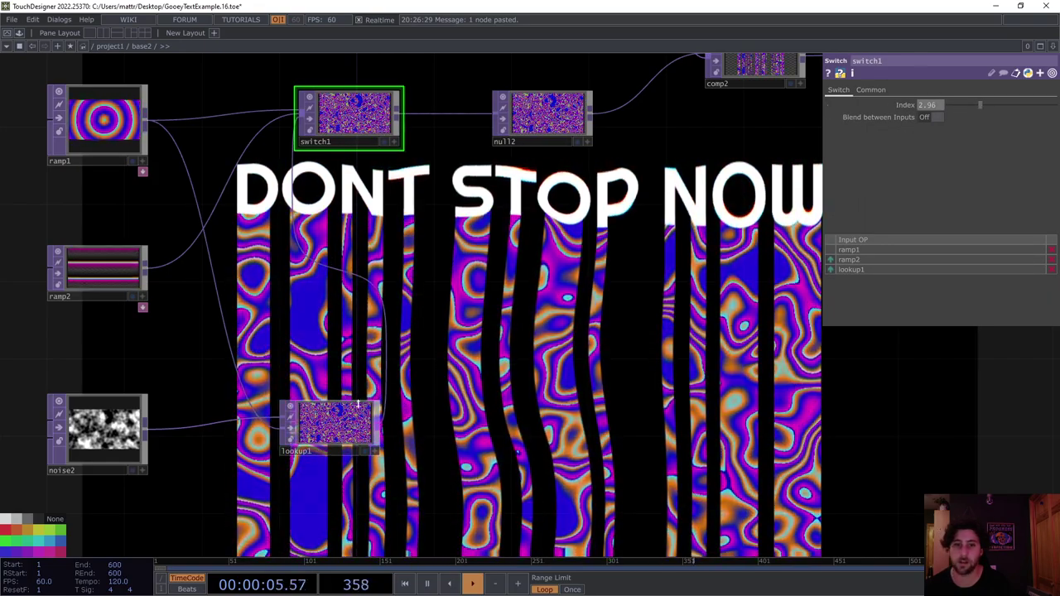
left_click_drag(338, 451, 358, 470)
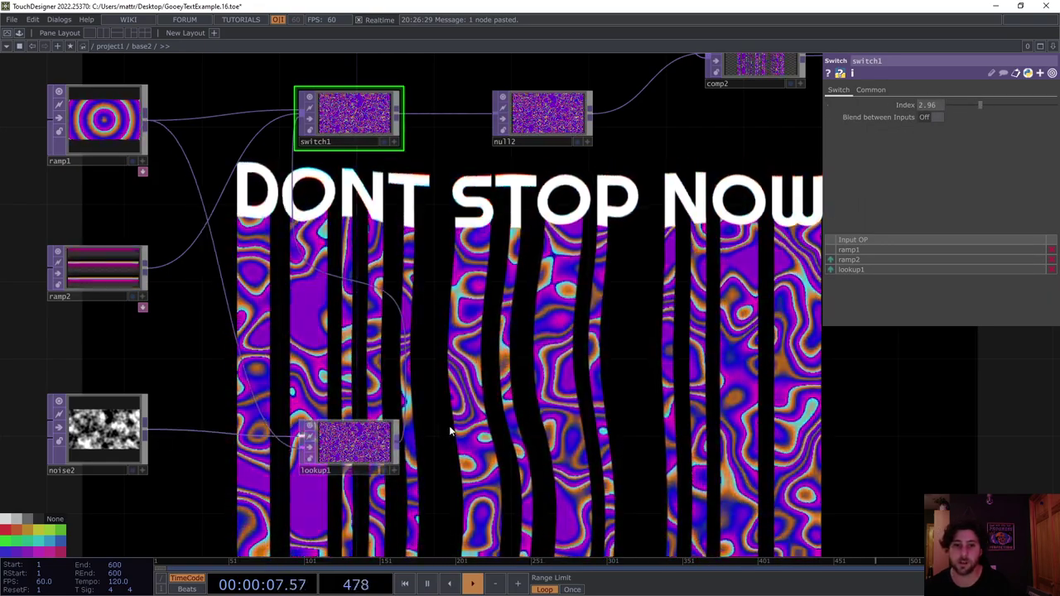
Step: Shape noise2 with Exponent 0.63, Amplitude 1.41, Period 1.8 and Harmonics 1
left_click(95, 427)
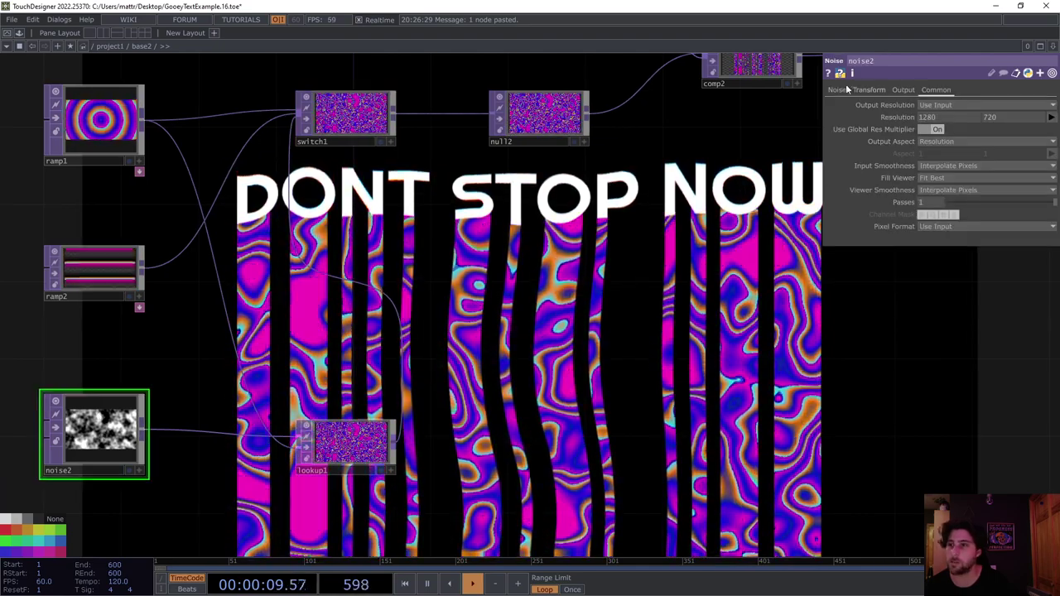
left_click(837, 90)
left_click_drag(978, 192, 1024, 202)
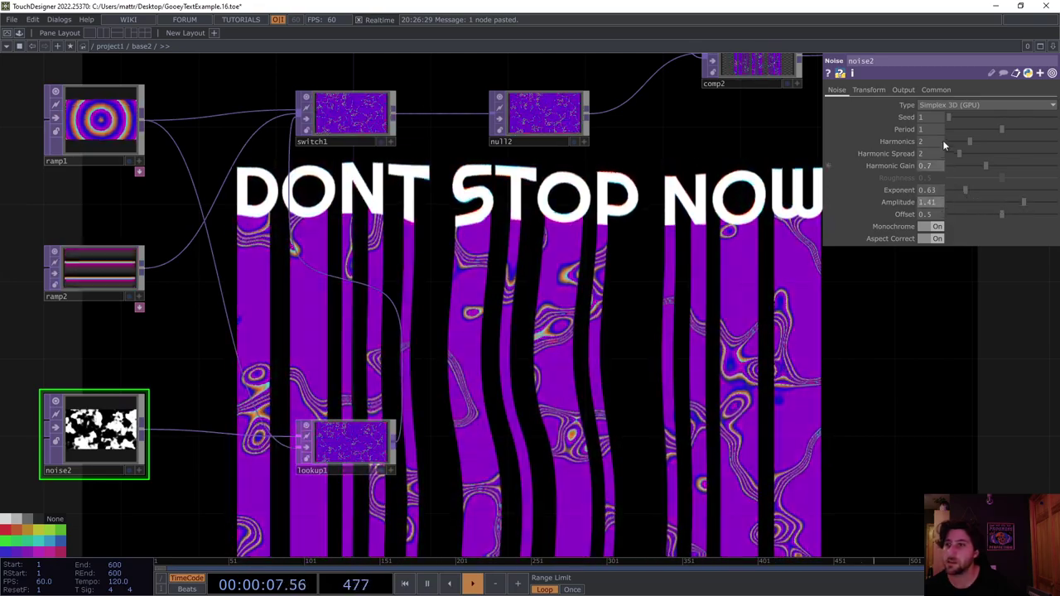
left_click_drag(995, 129, 1055, 143)
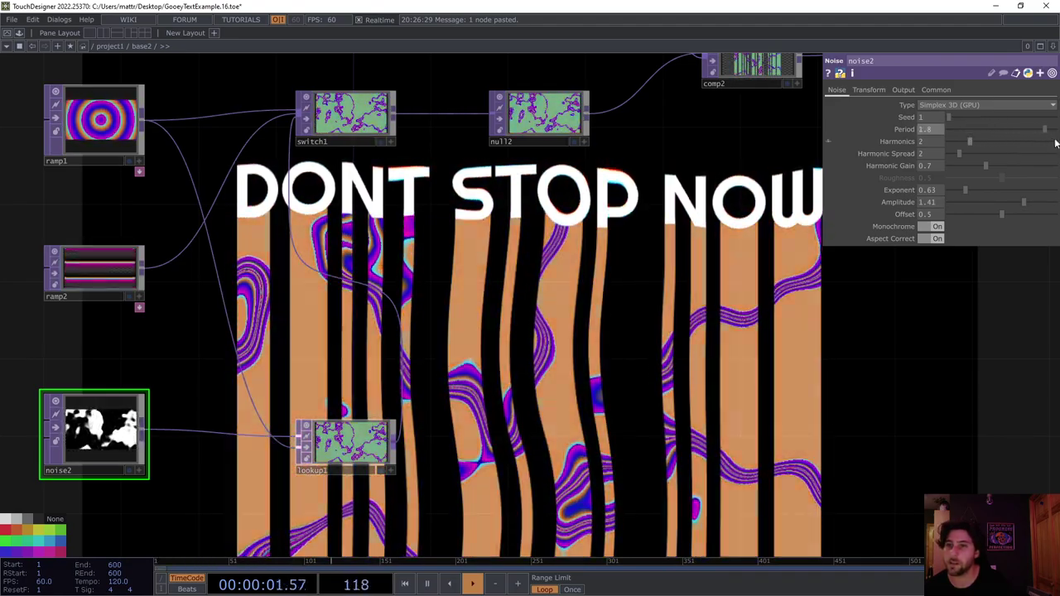
left_click_drag(968, 140, 957, 140)
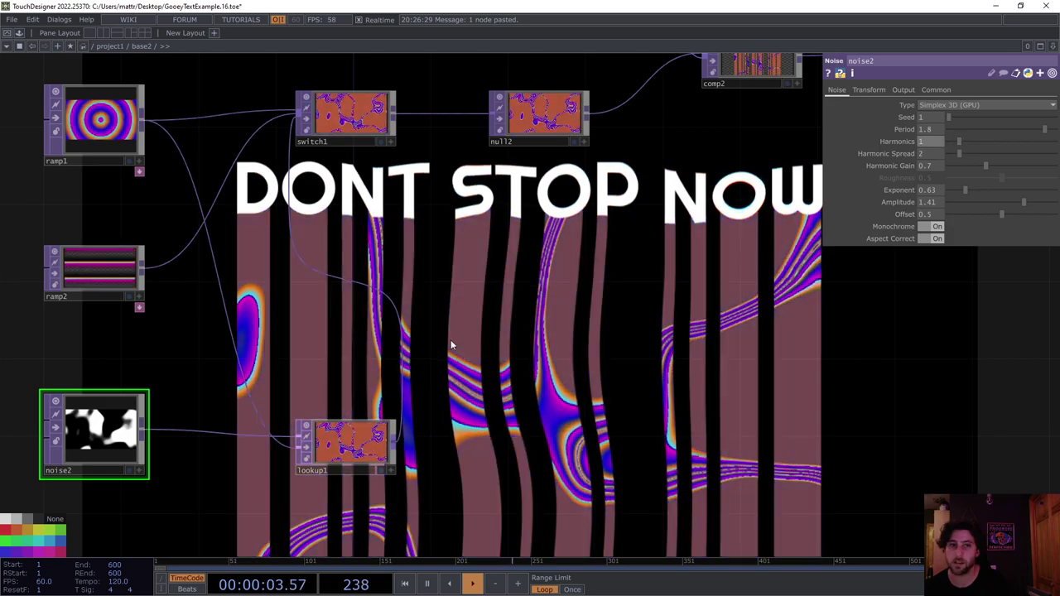
Step: Place a copy of ramp1 beneath noise2 with a constant Phase of 0, and wire it into lookup1's second input
left_click_drag(391, 367, 423, 318)
left_click(130, 80)
key("ctrl+v")
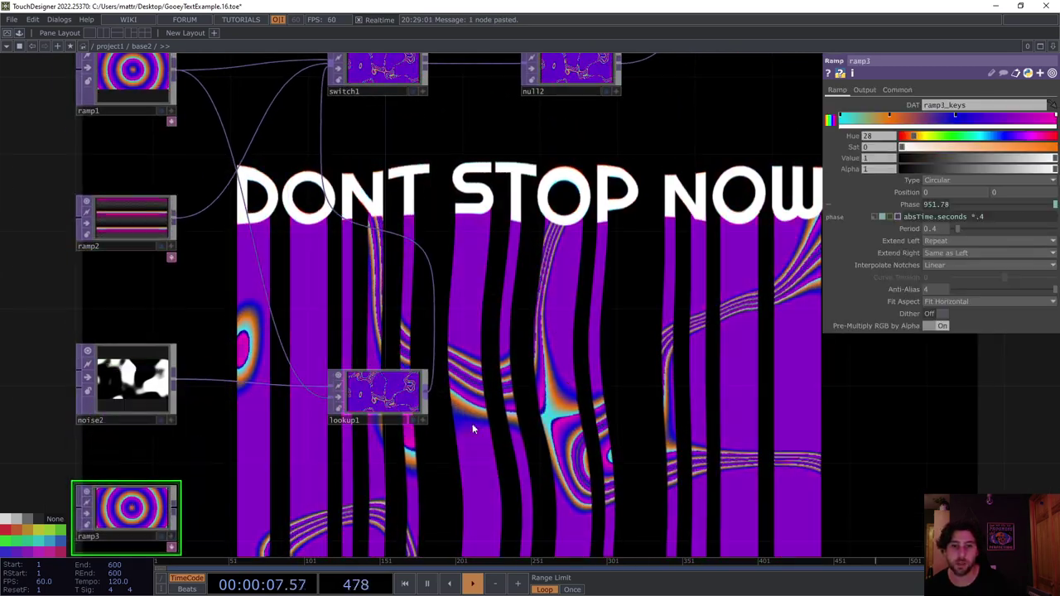
left_click(882, 216)
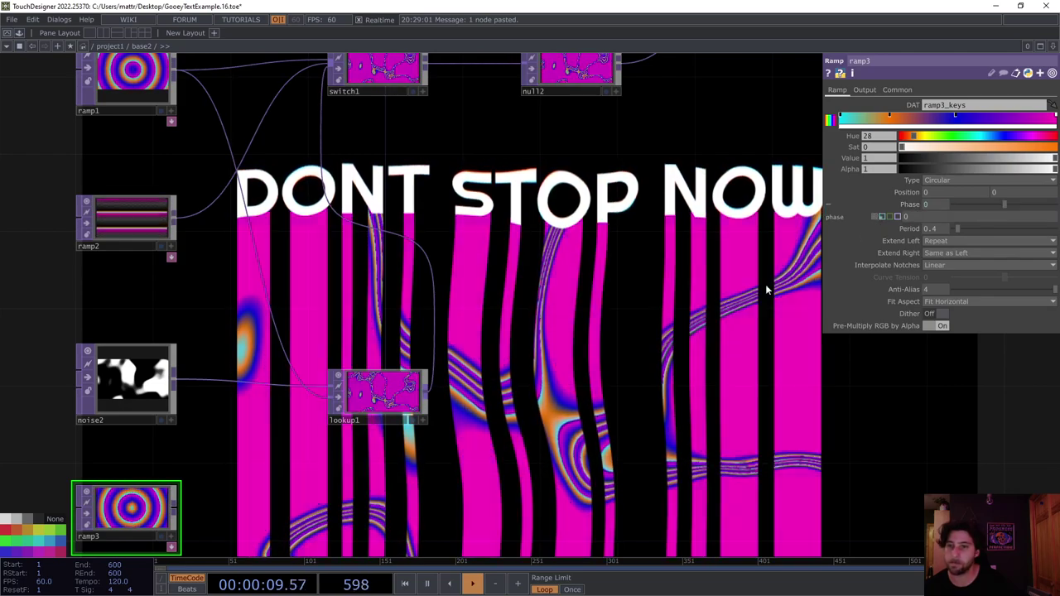
left_click(176, 507)
left_click(338, 398)
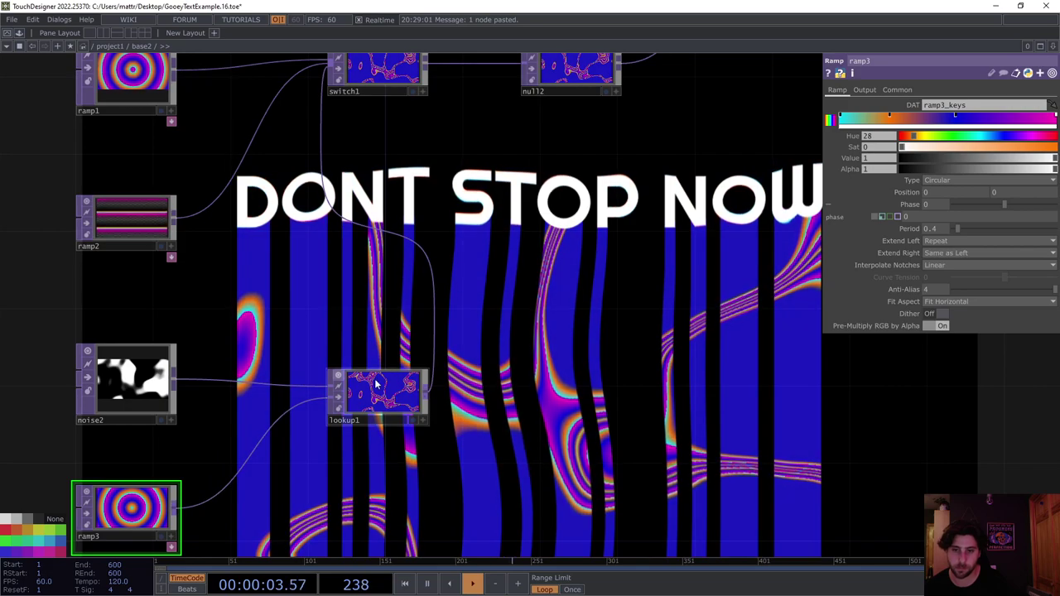
Step: Insert a Transform TOP between lookup1 and switch1
left_click_drag(479, 446, 491, 381)
left_click(158, 394)
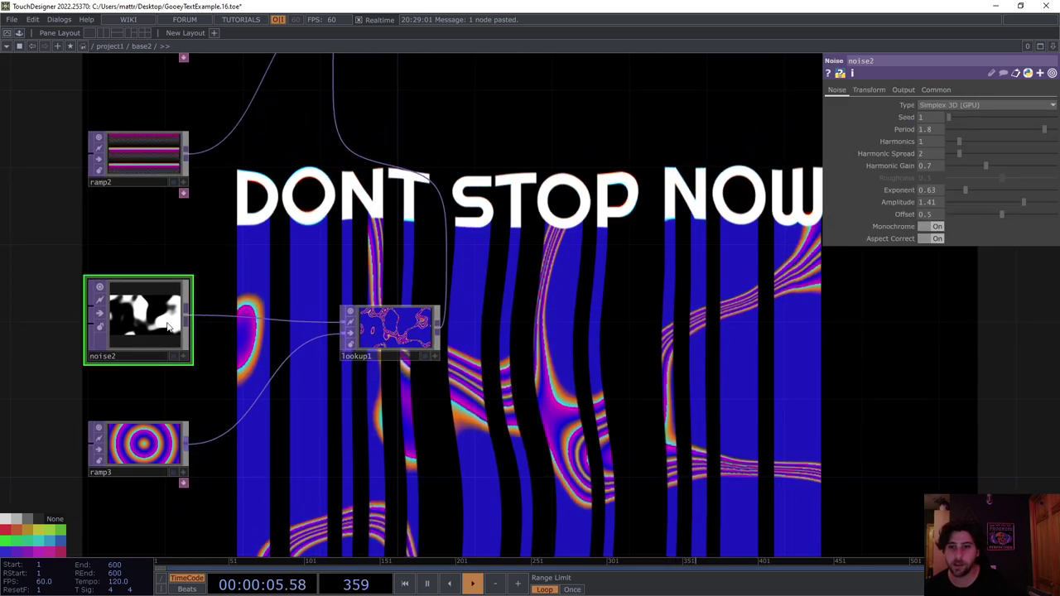
left_click(440, 286)
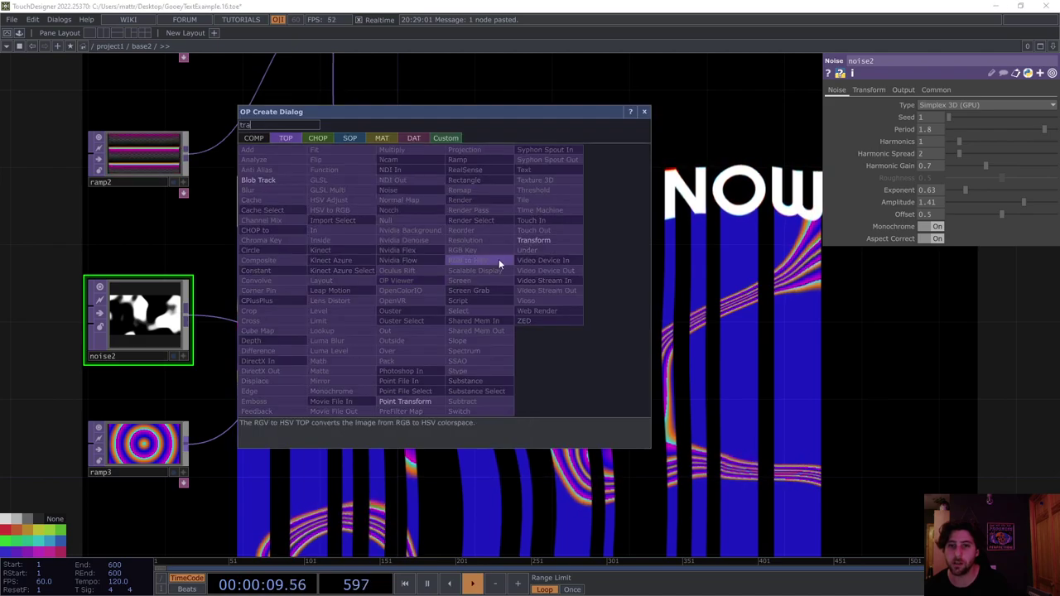
left_click(524, 241)
left_click(546, 334)
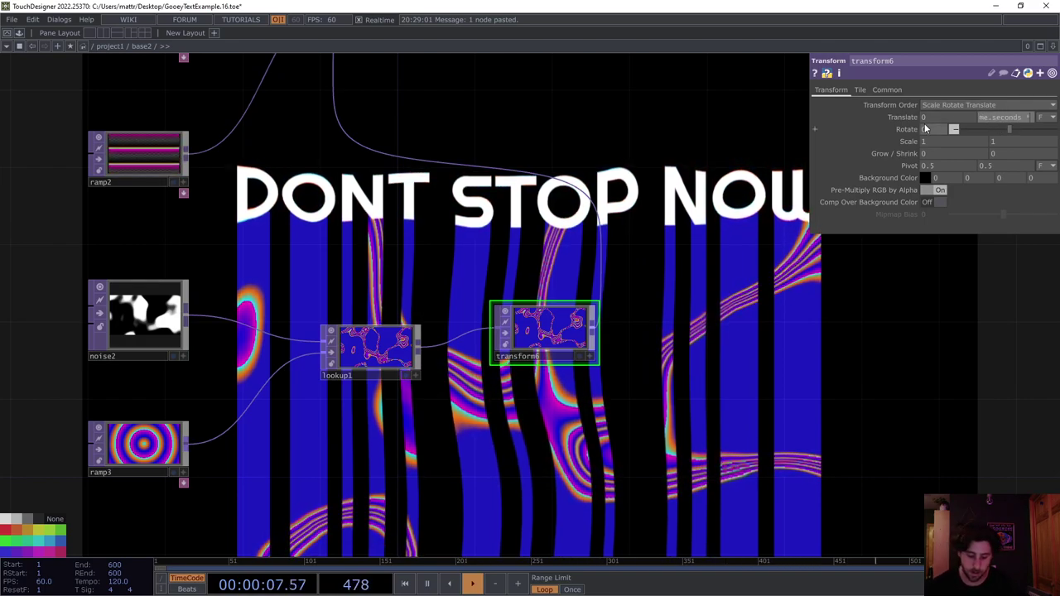
Step: Animate transform6's vertical Translate with an absTime.seconds expression and set its Extend mode to Mirror
key("Return")
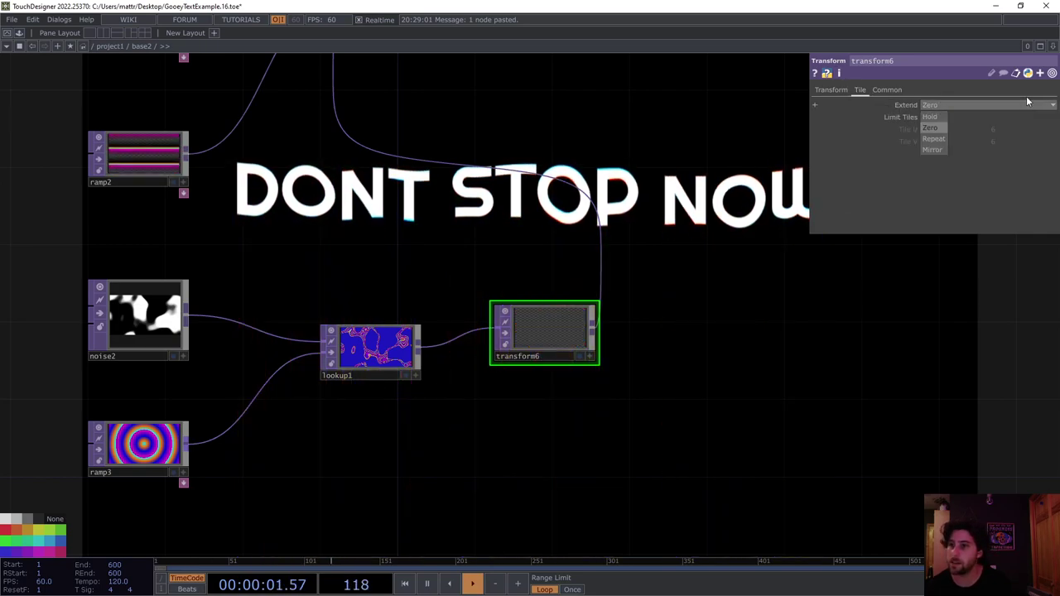
left_click(936, 152)
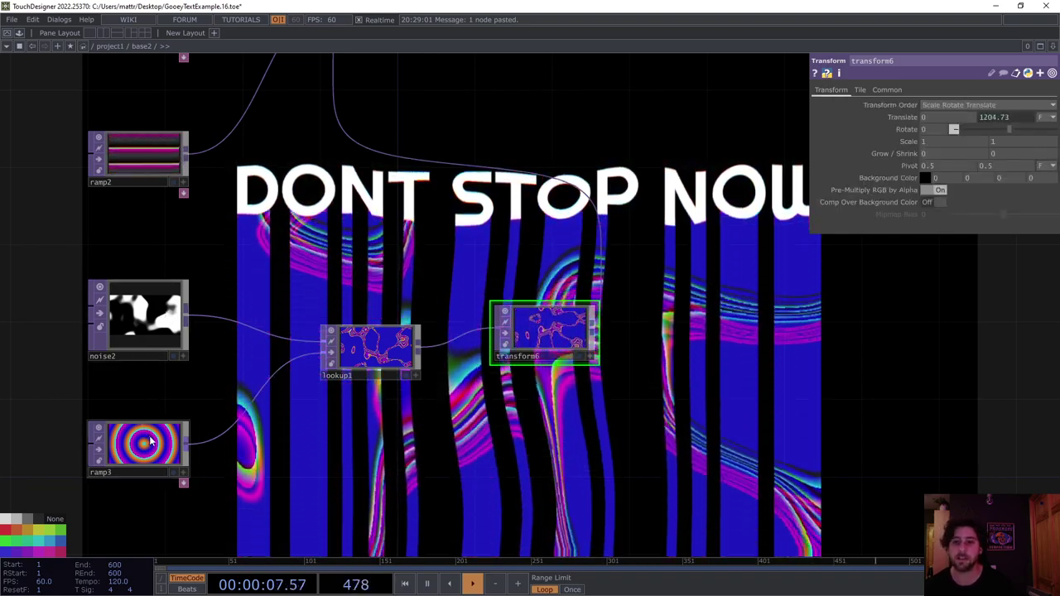
Step: Animate noise2's Z Translate with the expression absTime.seconds*.2
middle_click_drag(454, 469, 436, 292)
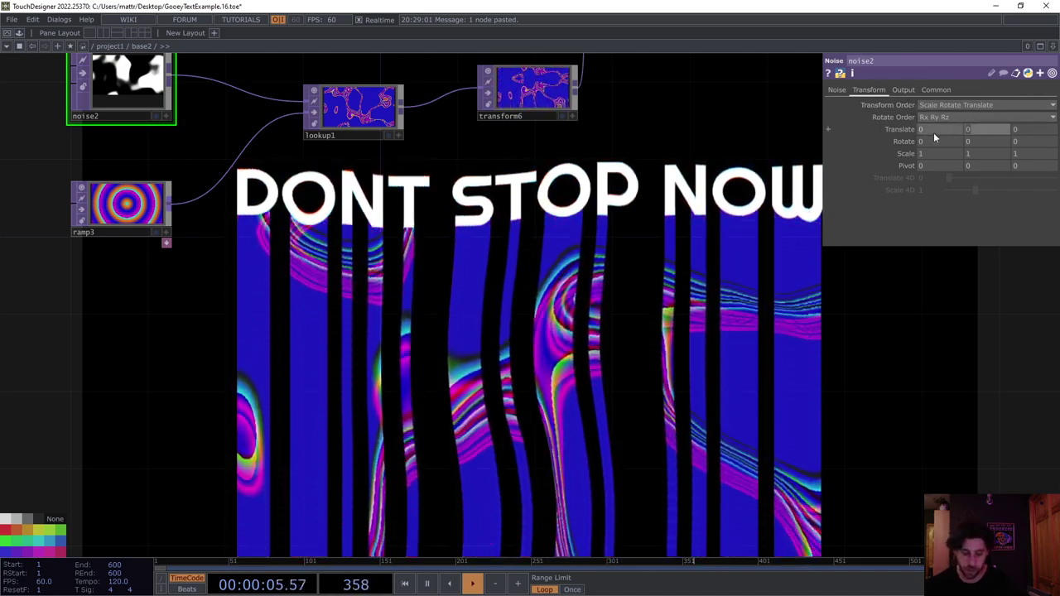
type("abs")
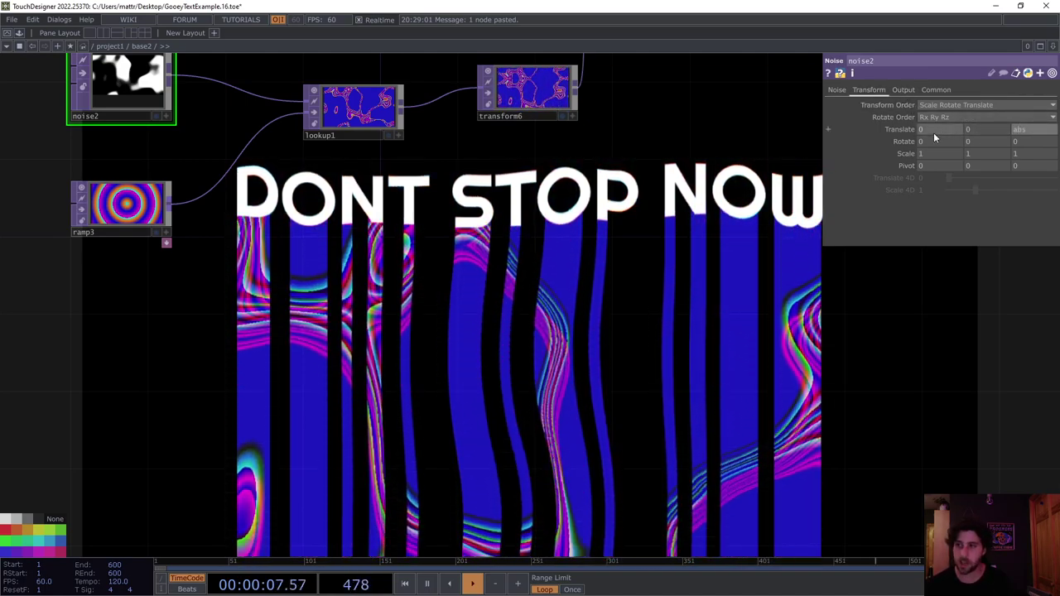
type("Time.seconds*.5")
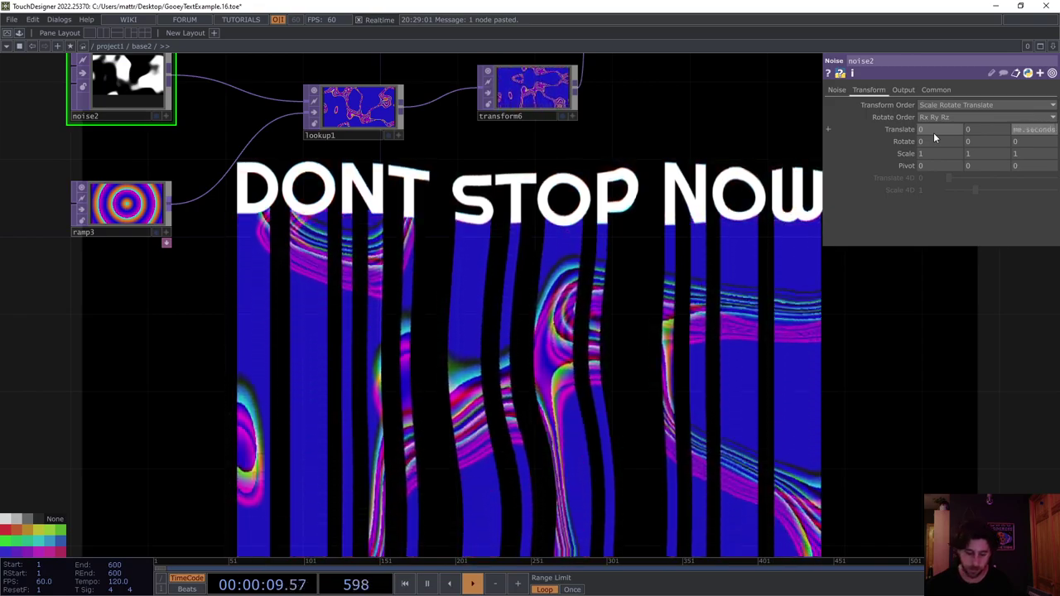
key("Return")
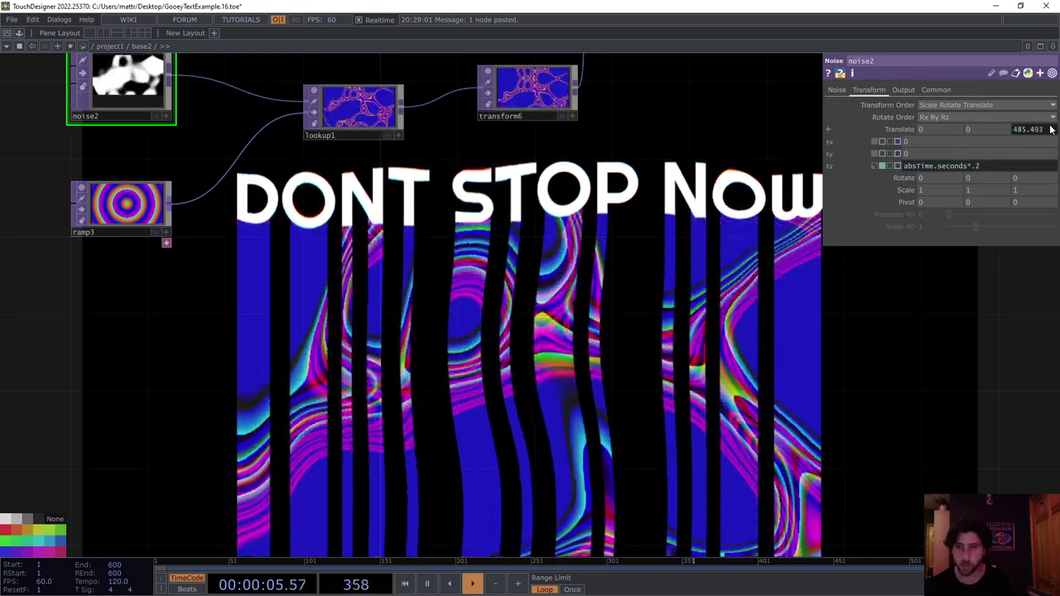
Step: Turn ramp3's blue key into transparent black by setting its saturation, value and alpha to 0
left_click_drag(690, 288, 361, 319)
left_click(152, 358)
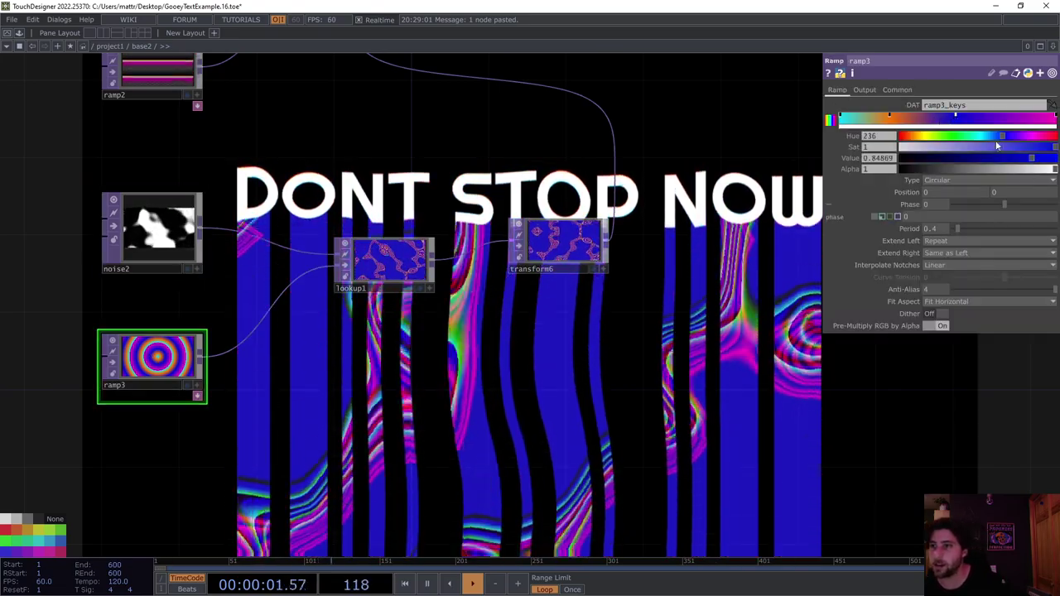
left_click_drag(1019, 159, 835, 158)
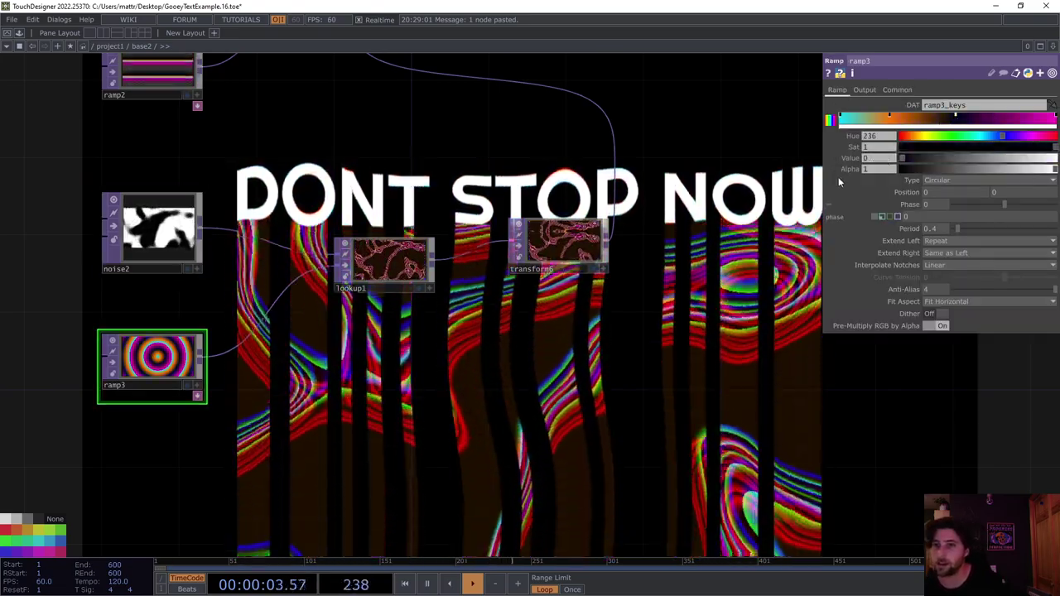
left_click_drag(978, 148, 895, 147)
left_click_drag(961, 169, 913, 169)
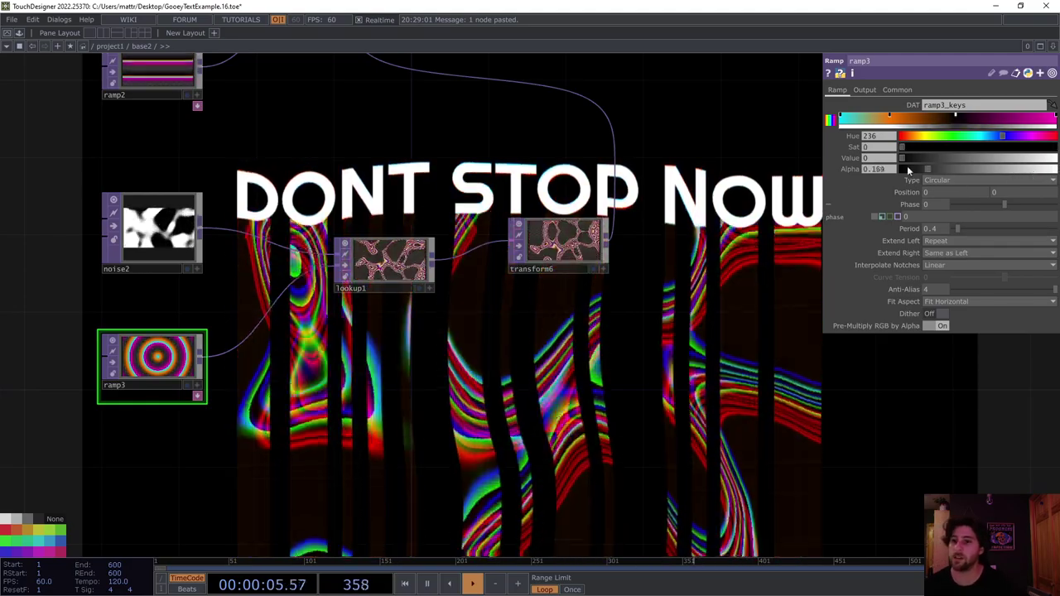
Step: Set switch1's Index to 0 to use ramp1 as the color source
left_click_drag(668, 303, 450, 315)
left_click_drag(616, 112, 549, 266)
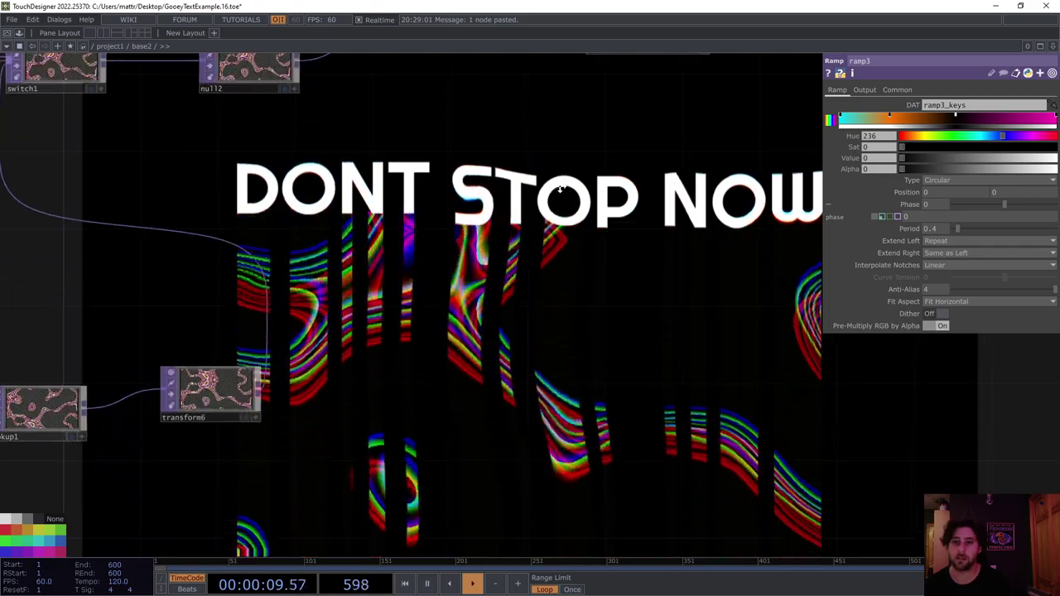
left_click_drag(547, 139, 464, 201)
scroll(464, 201, "down", 5)
scroll(359, 239, "up", 3)
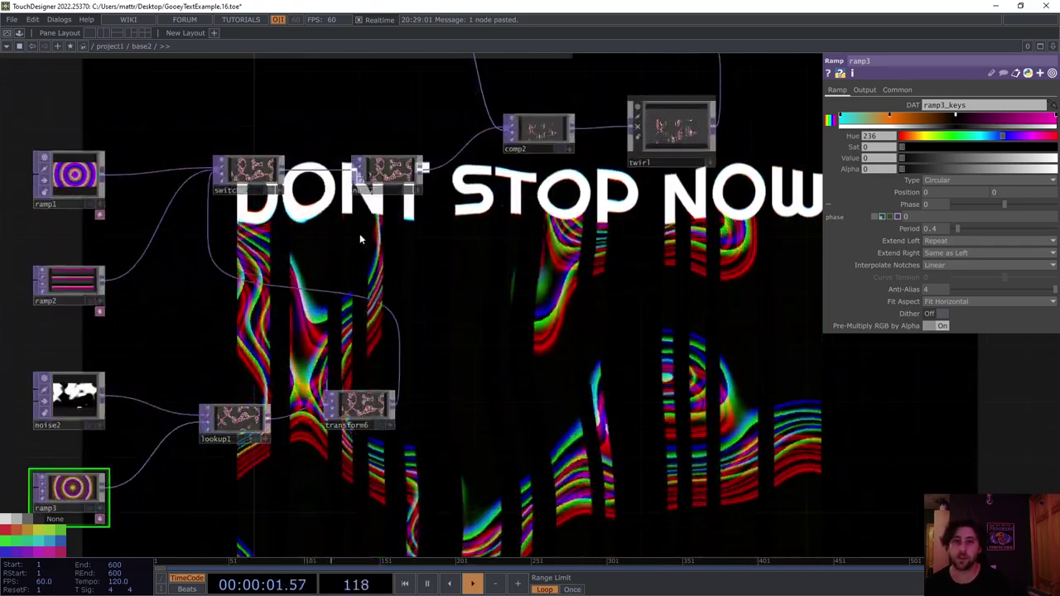
left_click(248, 166)
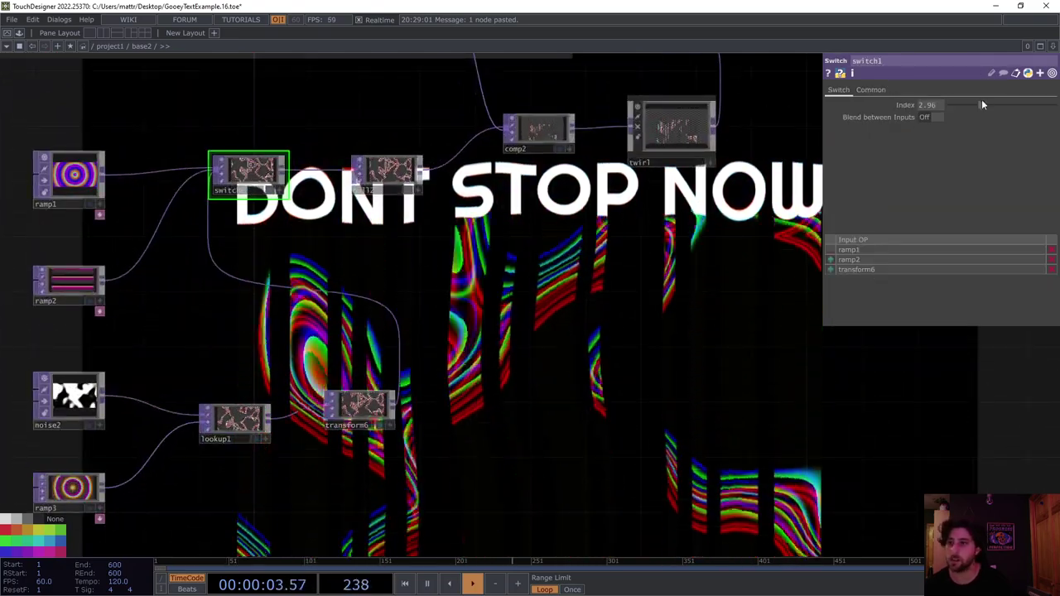
left_click_drag(981, 104, 947, 110)
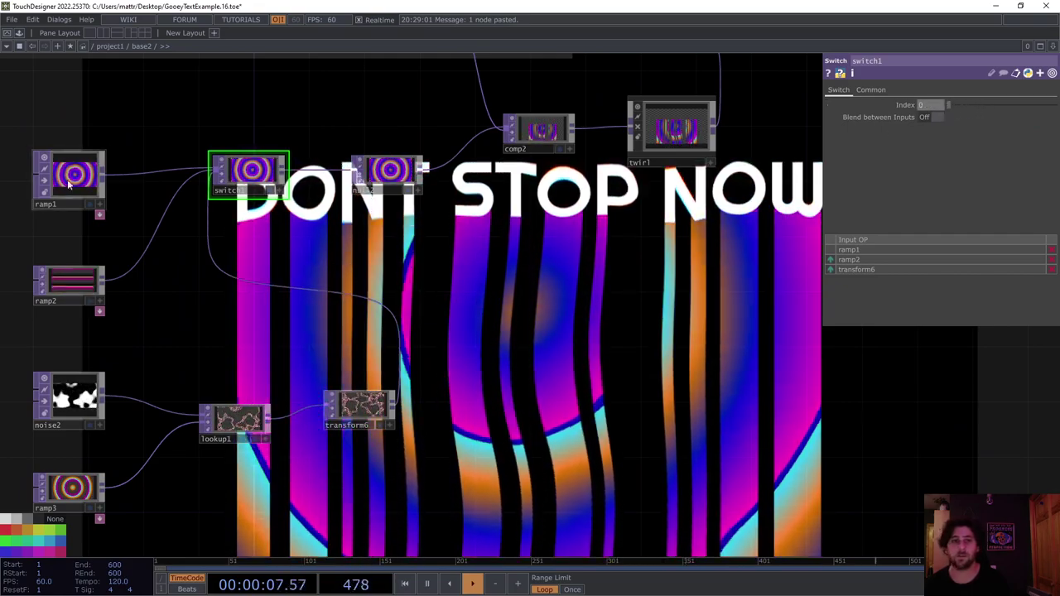
Step: Set ramp1's vertical Position to 0.2 and change its Phase expression to absTime.seconds *.6
left_click(71, 181)
middle_click_drag(1005, 199, 1006, 174)
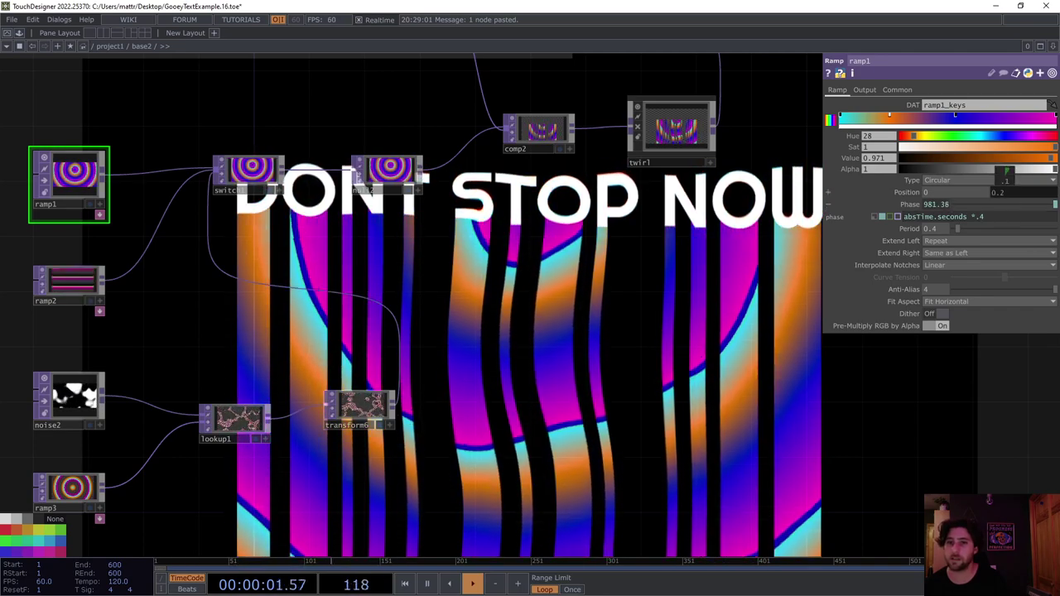
scroll(1001, 191, "up", 3)
left_click(1000, 217)
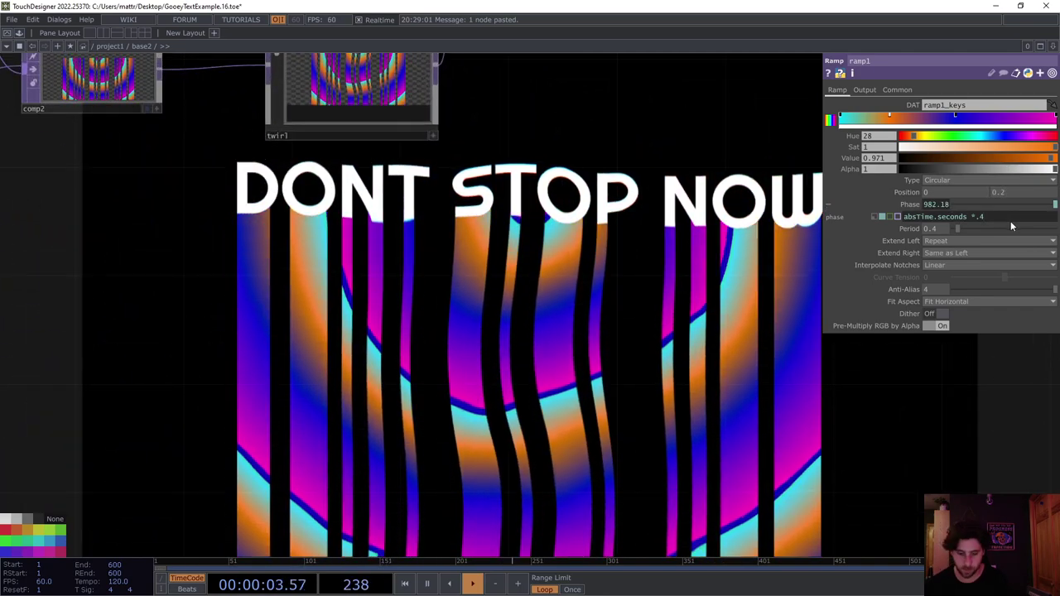
left_click(1011, 221)
key("BackSpace")
type("6")
key("Return")
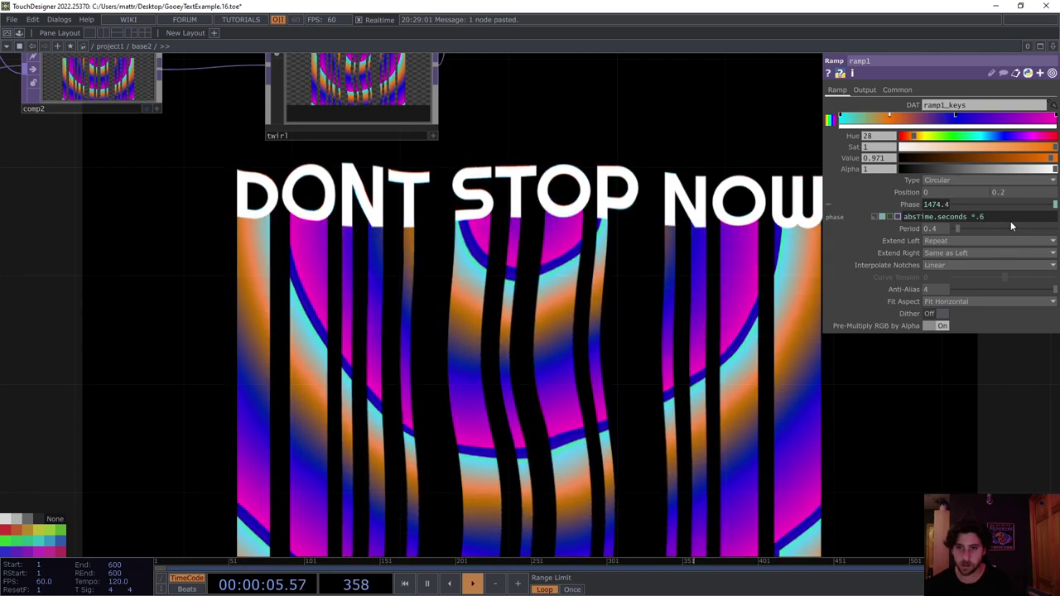
Step: Save the project
left_click_drag(516, 281, 475, 300)
scroll(475, 300, "down", 3)
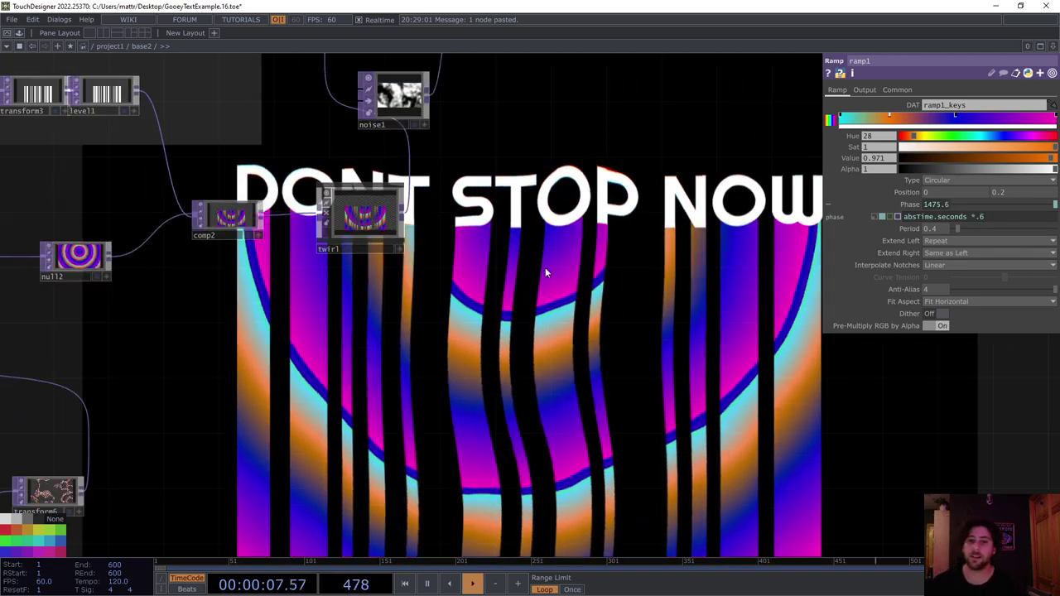
left_click_drag(591, 224, 426, 320)
key("ctrl+s")
left_click_drag(524, 288, 502, 329)
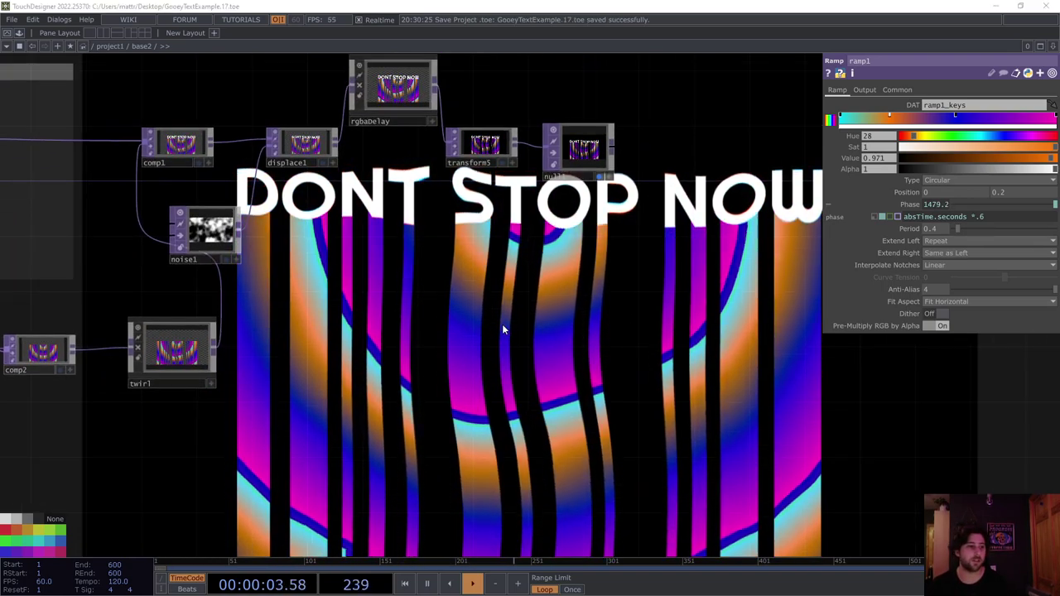
Step: Switch to the browser and examine the warped text-trail animations on the Motions - Winter 2020 page
key("alt+Tab")
left_click(698, 7)
scroll(721, 248, "up", 9)
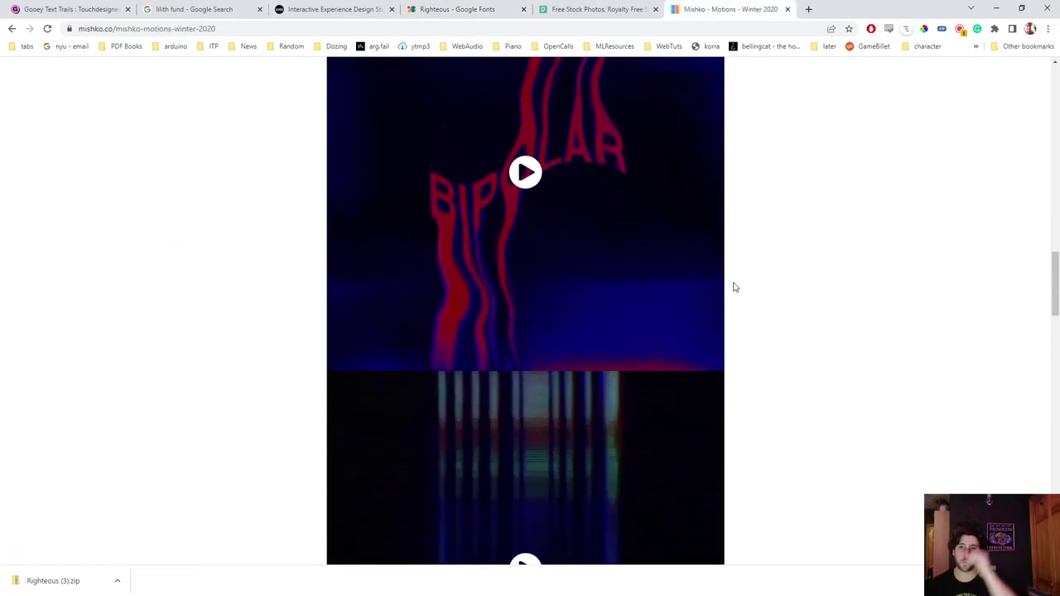
Step: Examine the earlier warped-text animations on the Motions - Winter 2020 page and switch back to TouchDesigner
scroll(734, 286, "up", 10)
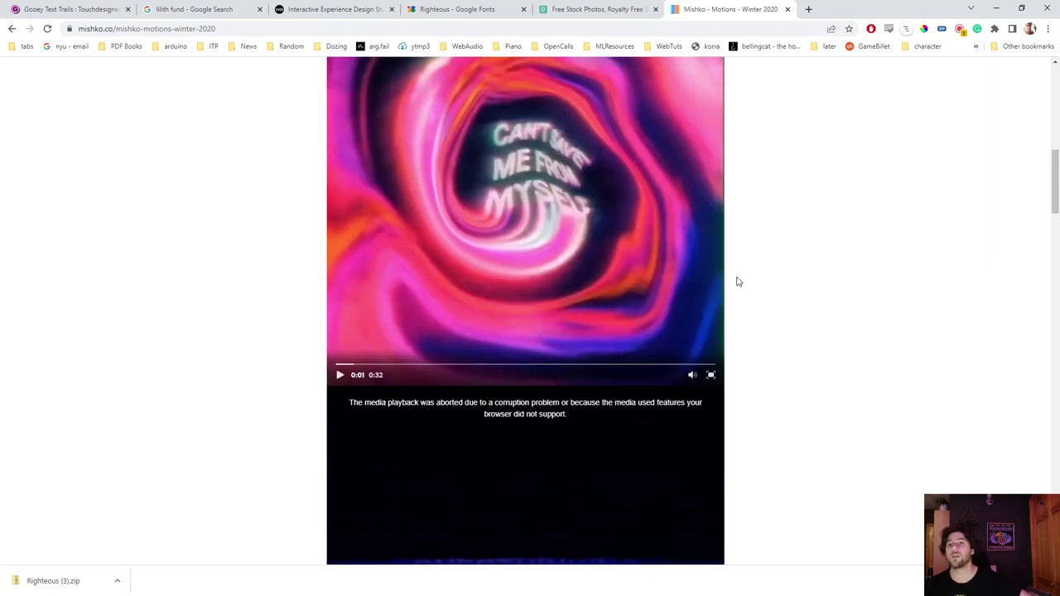
scroll(735, 280, "up", 5)
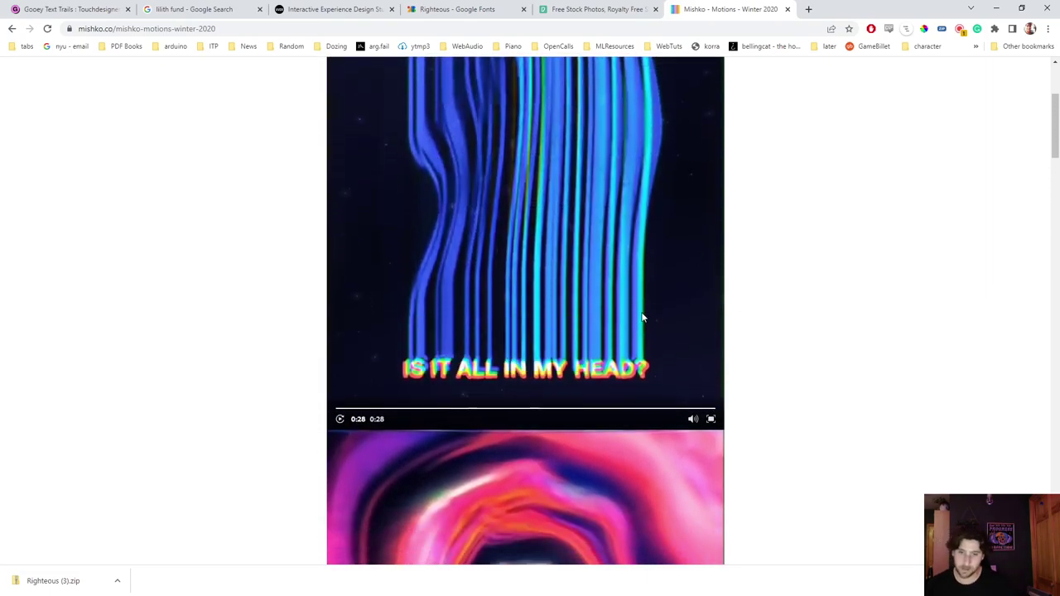
key("alt+Tab")
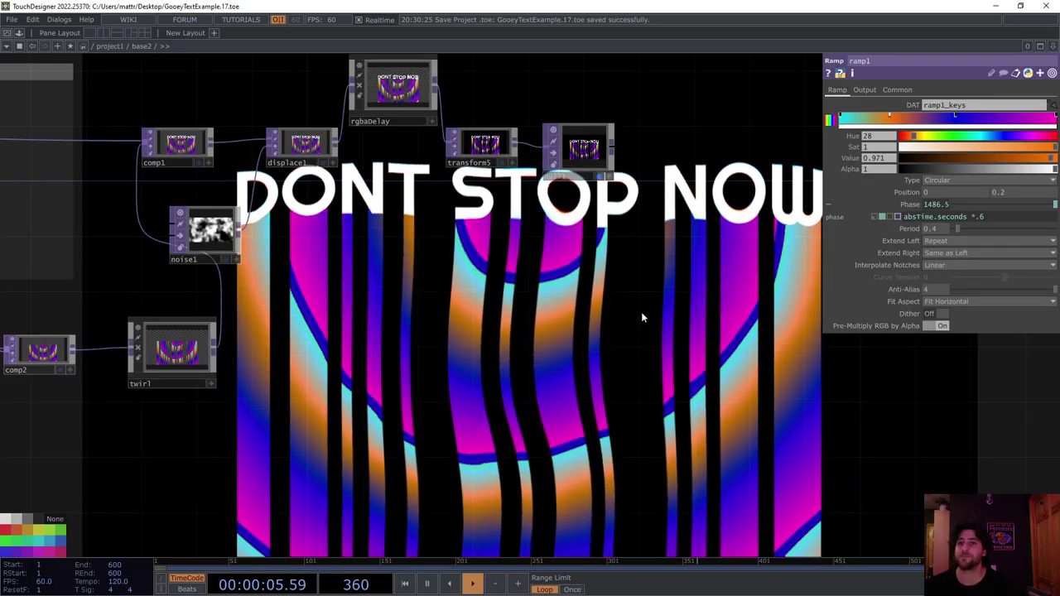
Step: Turn off Comp Over Background Color on transform5 so the text effect keeps its transparent background
left_click_drag(650, 347, 445, 401)
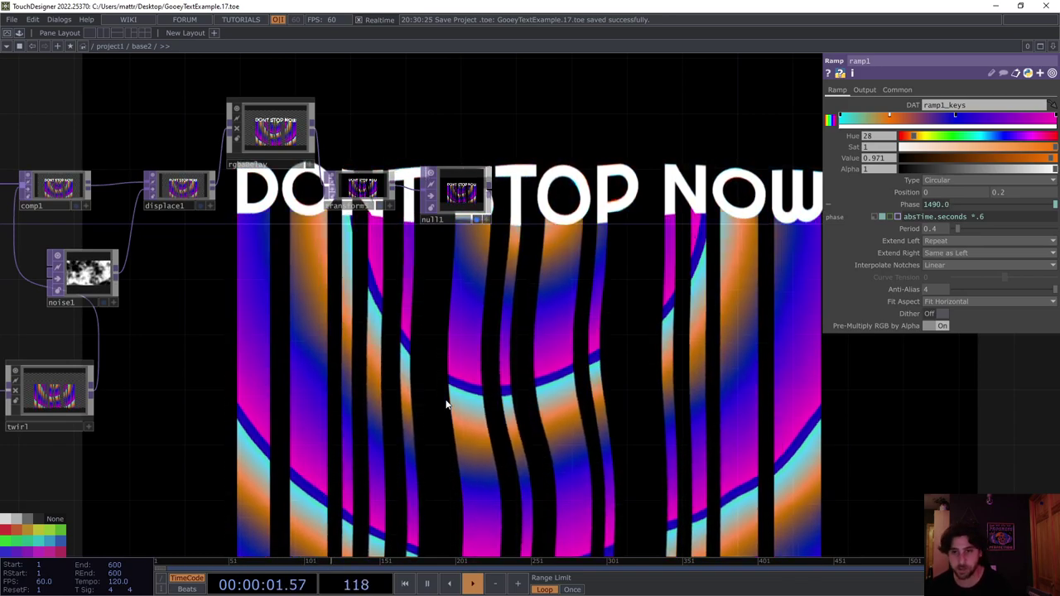
left_click_drag(581, 153, 514, 194)
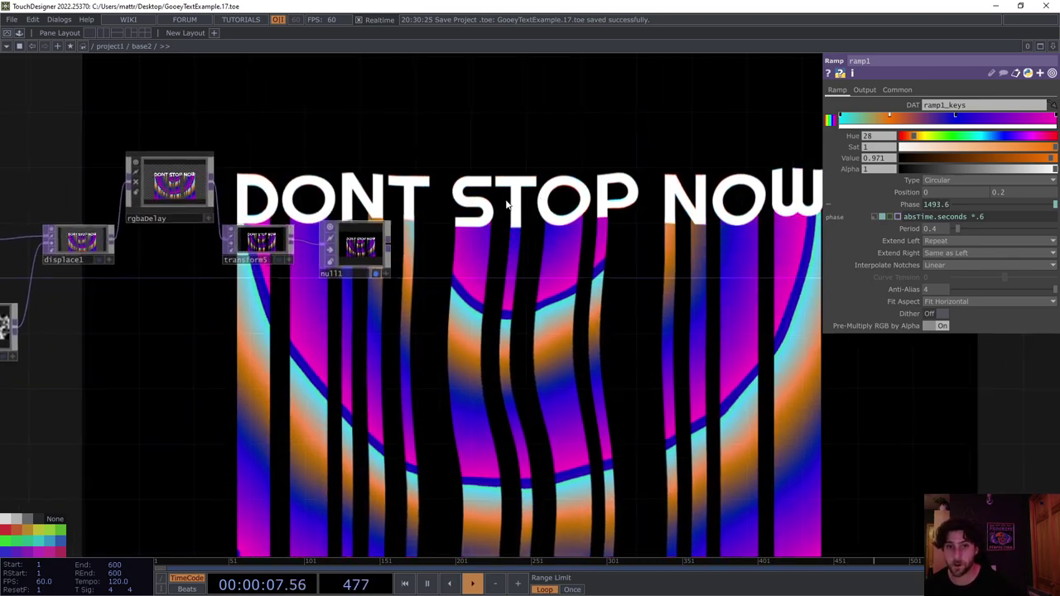
left_click_drag(346, 249, 371, 236)
left_click(252, 243)
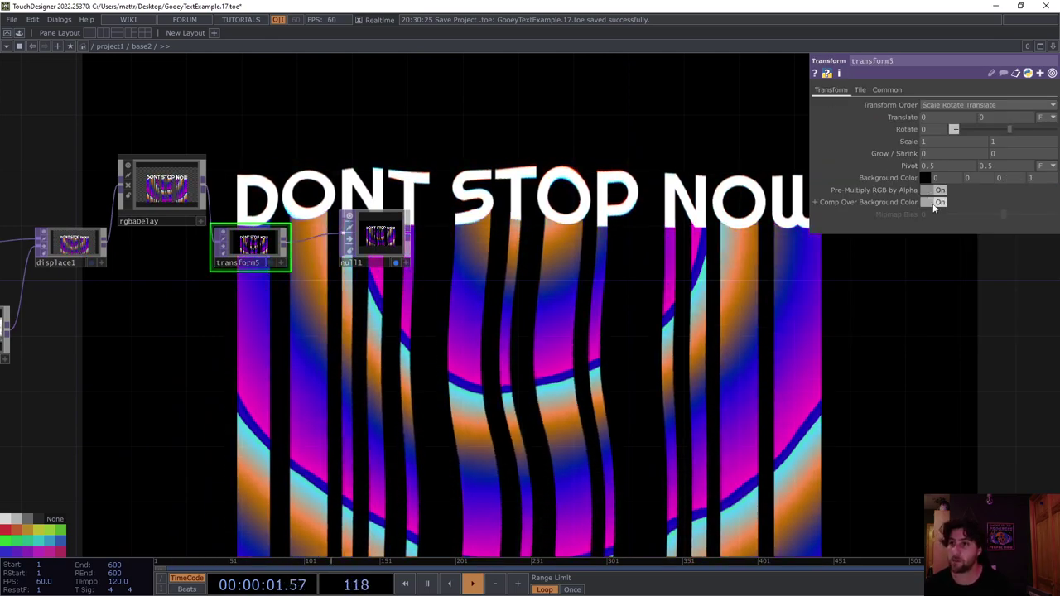
left_click(939, 202)
Step: Create a Constant MAT from null1's output so the text effect serves as its Color Map
left_click_drag(388, 238, 358, 297)
key("Tab")
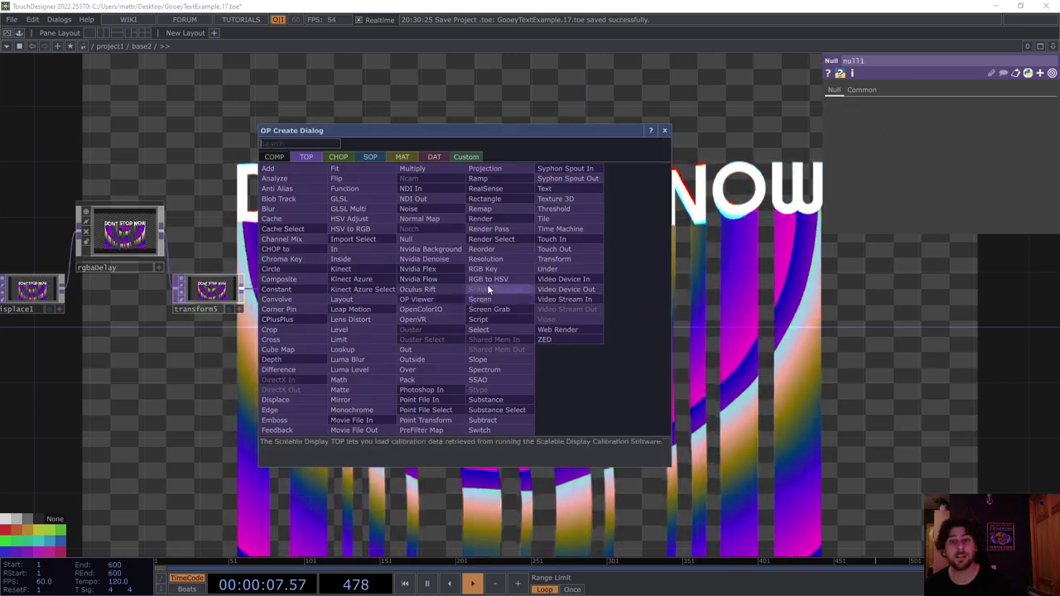
left_click(402, 157)
left_click(291, 168)
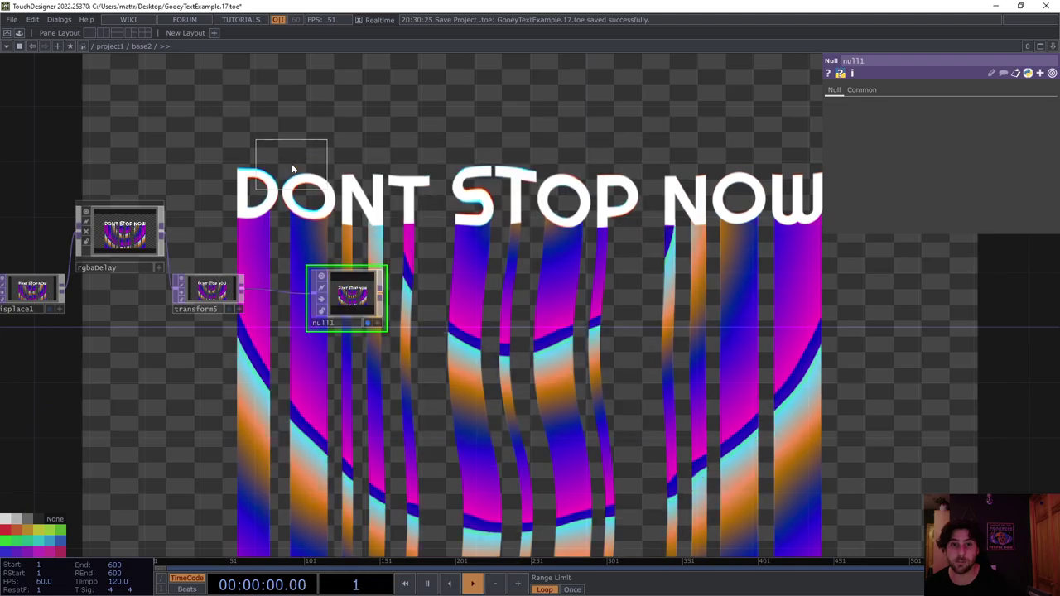
left_click(500, 307)
left_click_drag(377, 295, 509, 306)
left_click_drag(529, 143, 521, 205)
Step: Add a Sphere SOP above the constant material and connect a Texture SOP to its output
key("Tab")
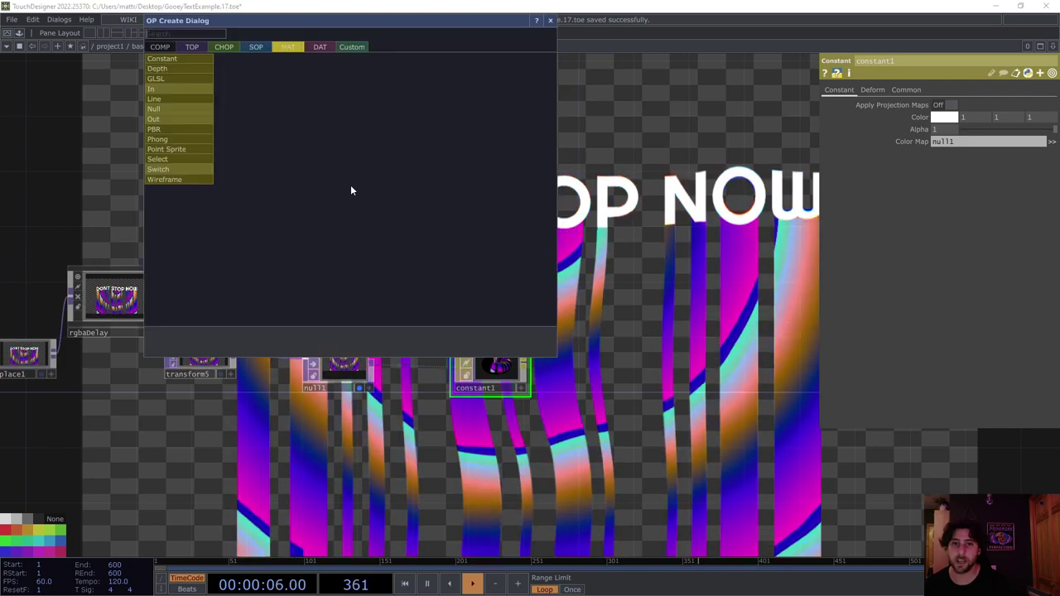
left_click(259, 47)
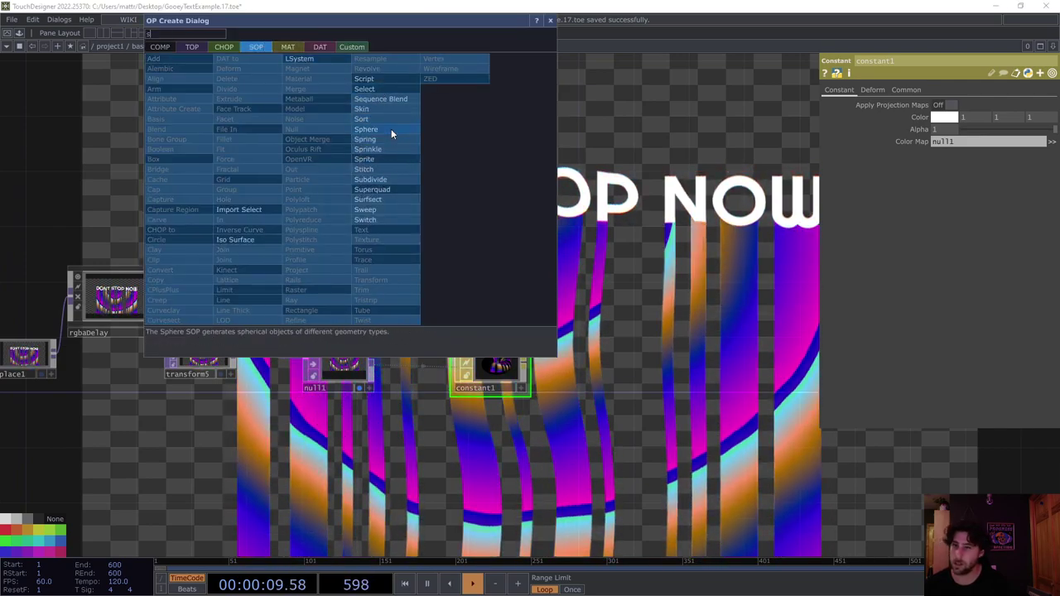
left_click(391, 130)
left_click(454, 232)
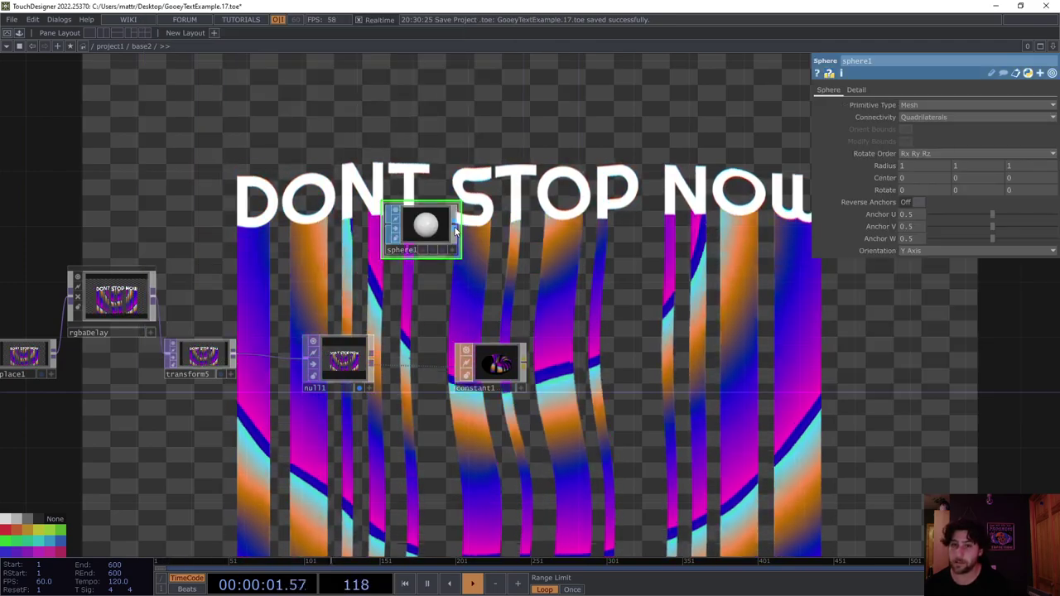
key("Tab")
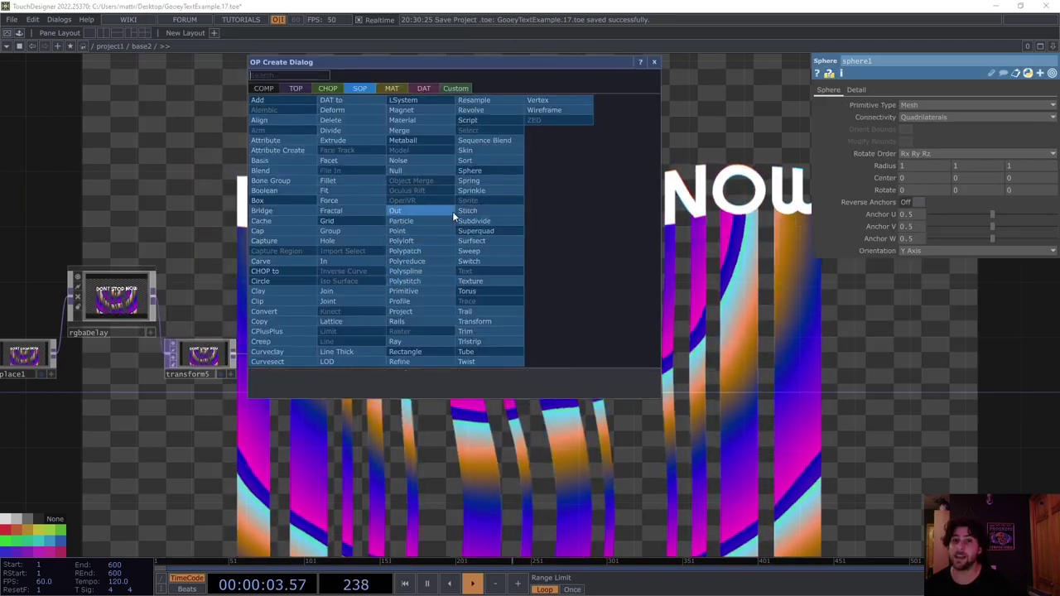
left_click(472, 280)
left_click(518, 231)
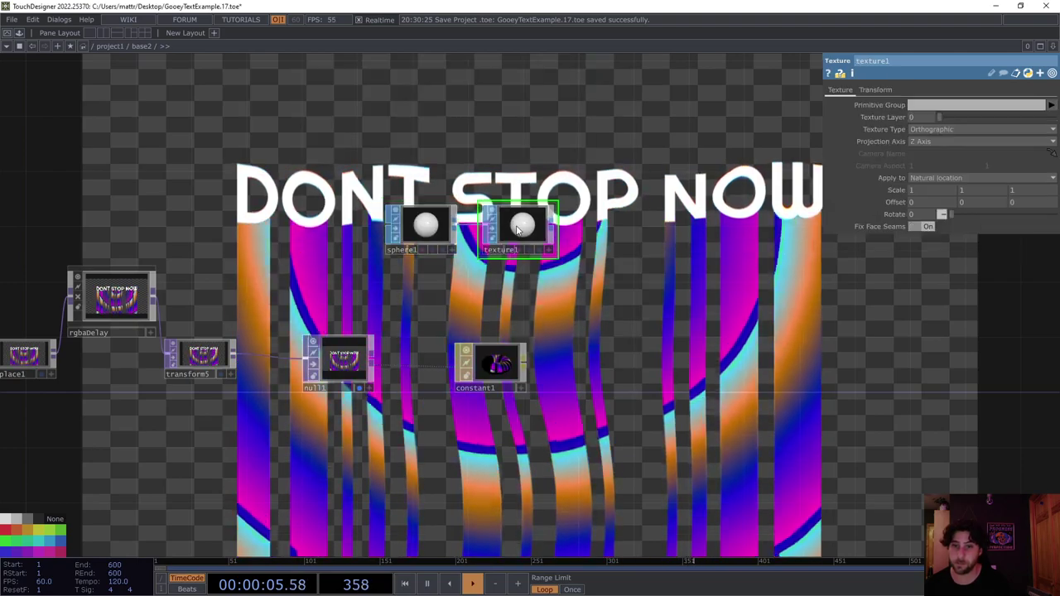
Step: Append a Null SOP after texture1 and feed it into a new Geometry COMP
key("Tab")
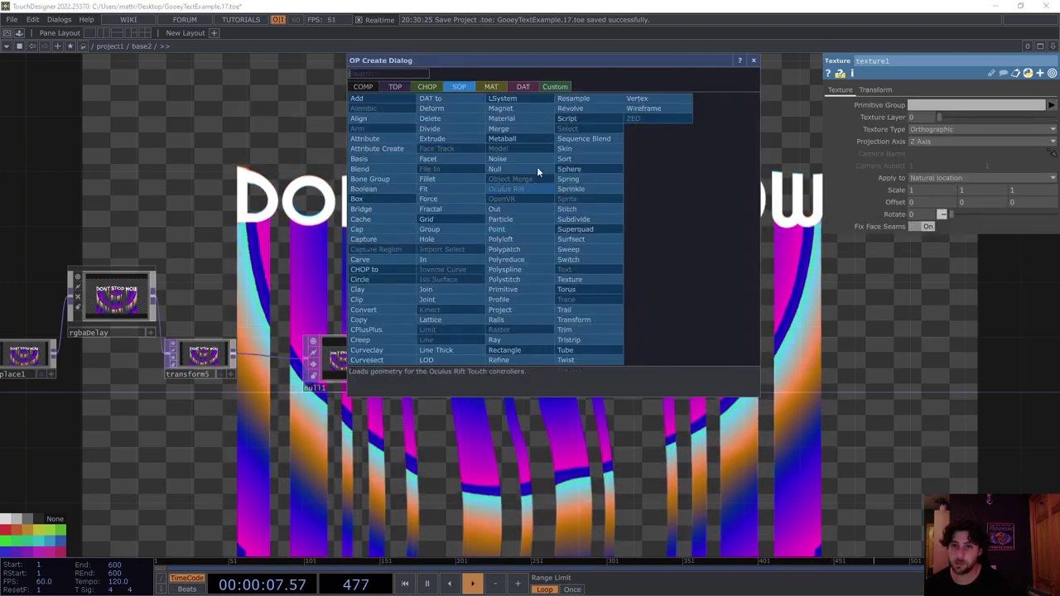
left_click(528, 169)
left_click(618, 226)
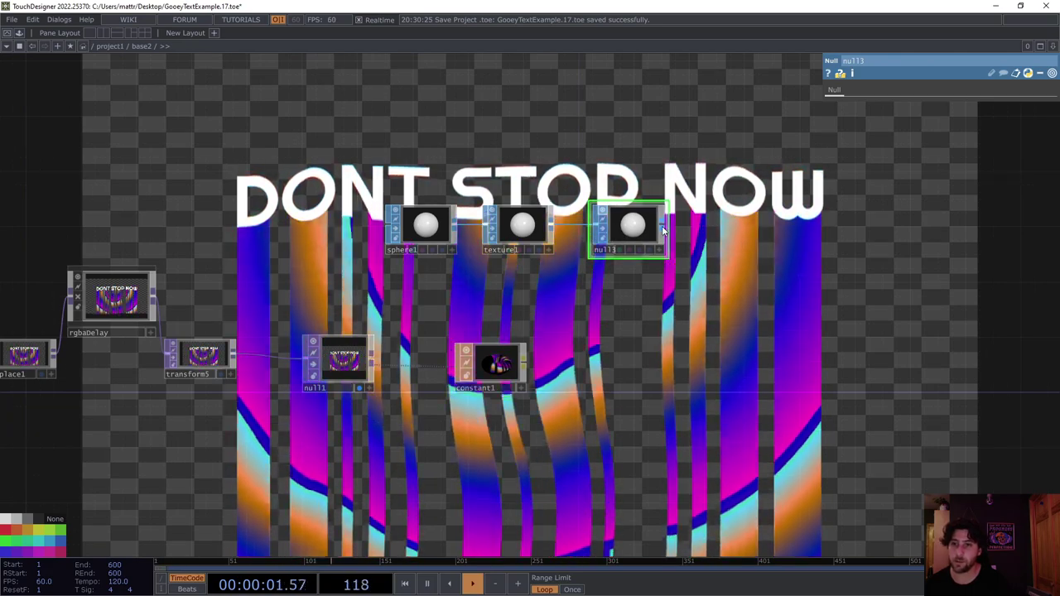
right_click(662, 230)
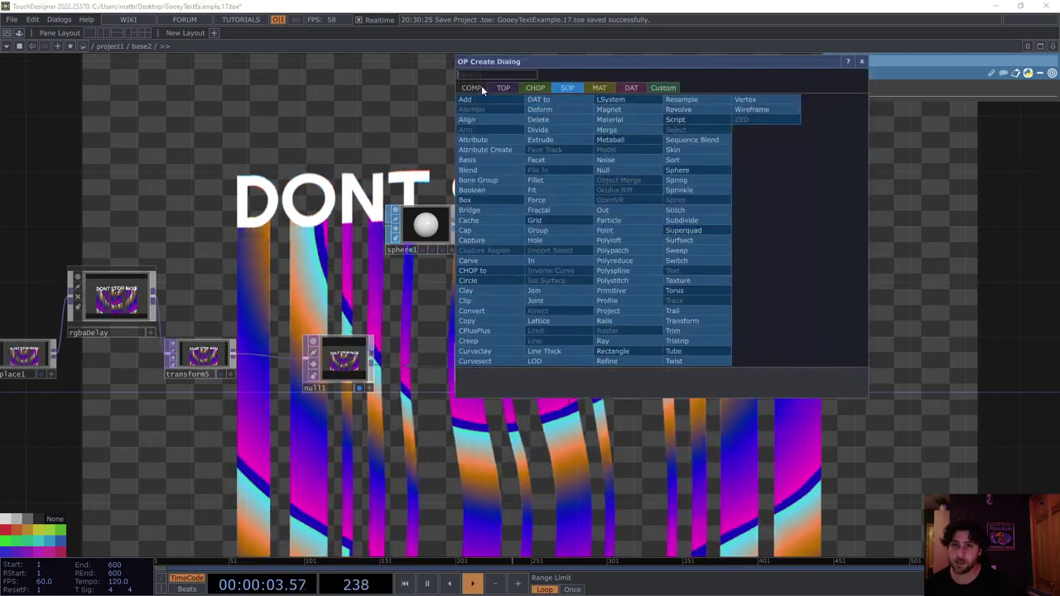
left_click(477, 87)
left_click(502, 179)
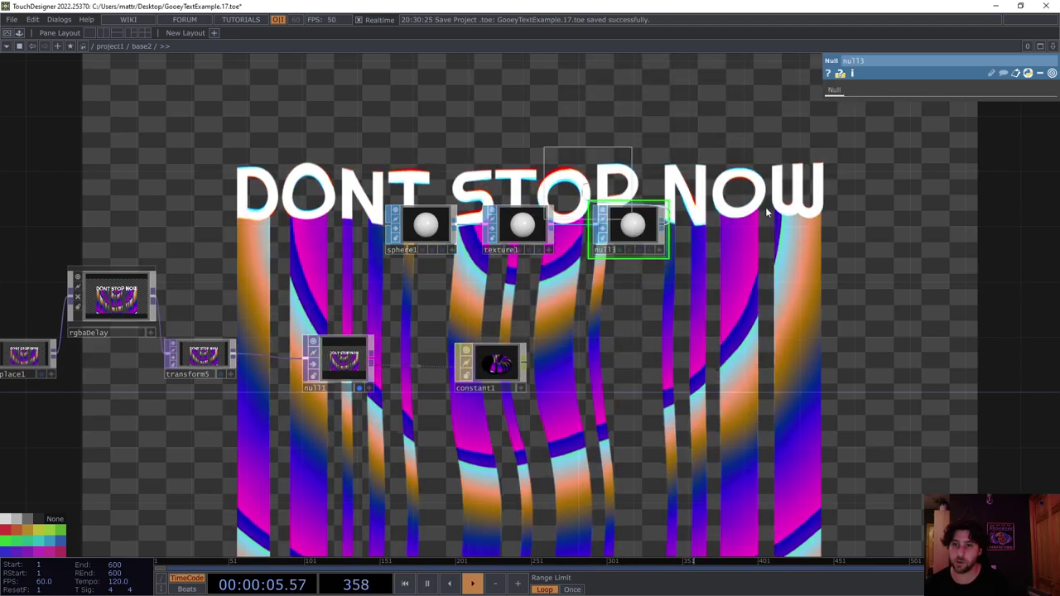
left_click(775, 231)
left_click_drag(650, 299, 439, 301)
left_click_drag(740, 272, 575, 267)
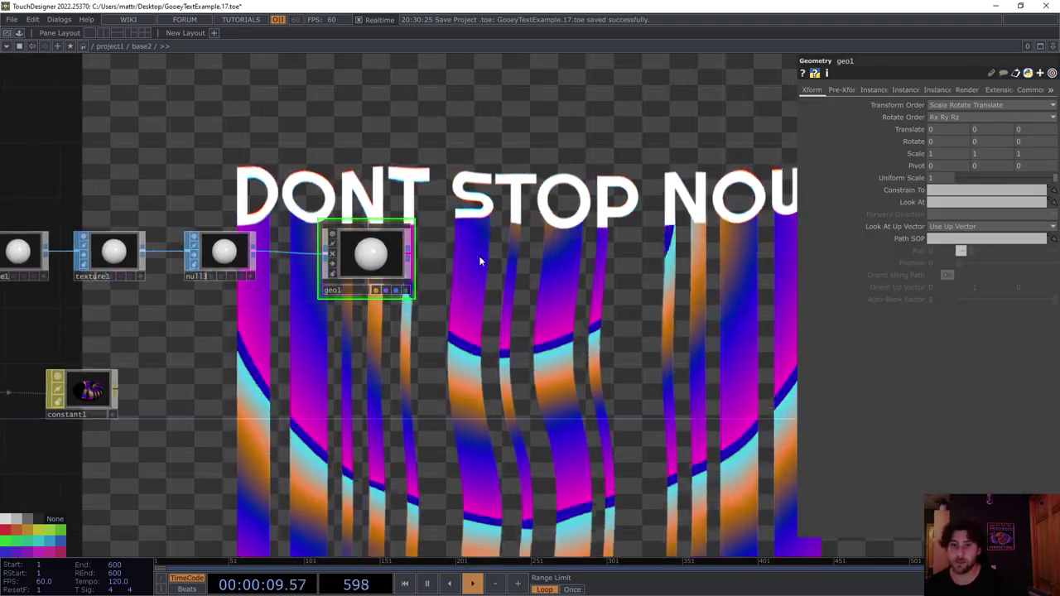
key("Tab")
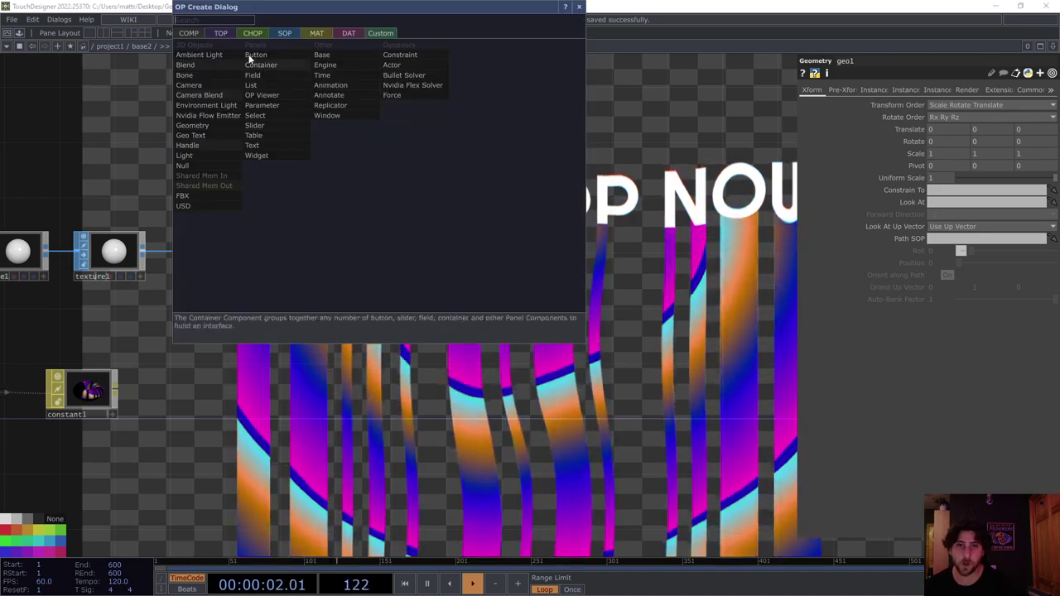
left_click(224, 79)
left_click(386, 183)
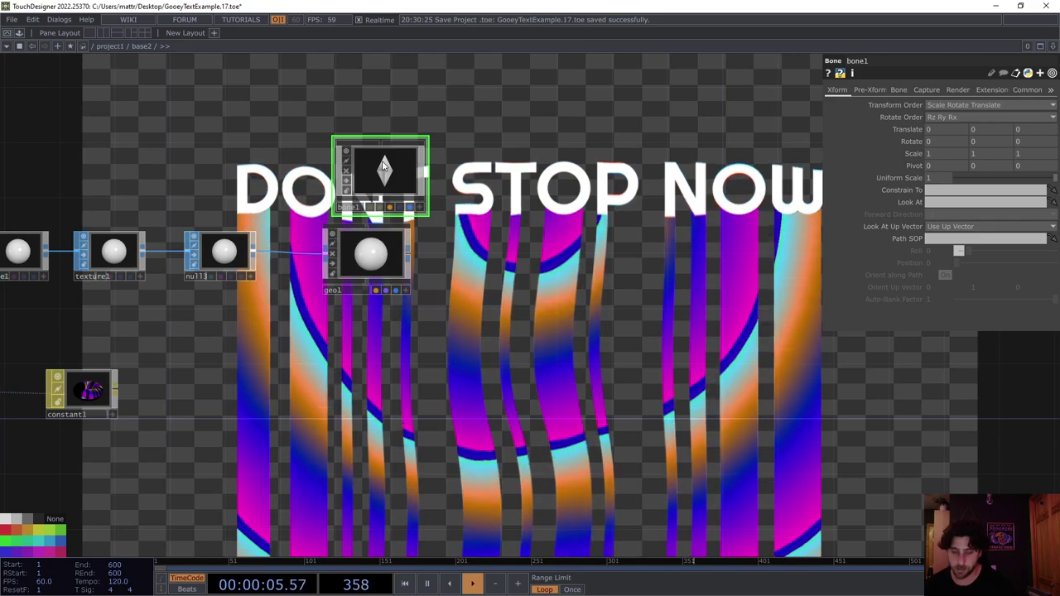
key("Delete")
Step: Add a Camera COMP above geo1 and a Light COMP above the camera
key("Tab")
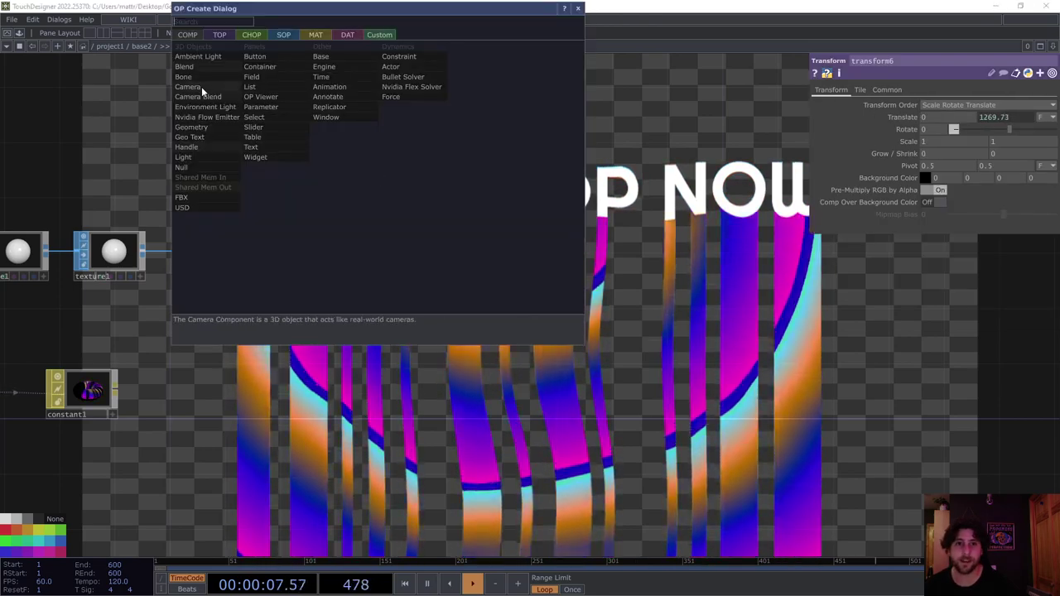
left_click(199, 86)
left_click(383, 182)
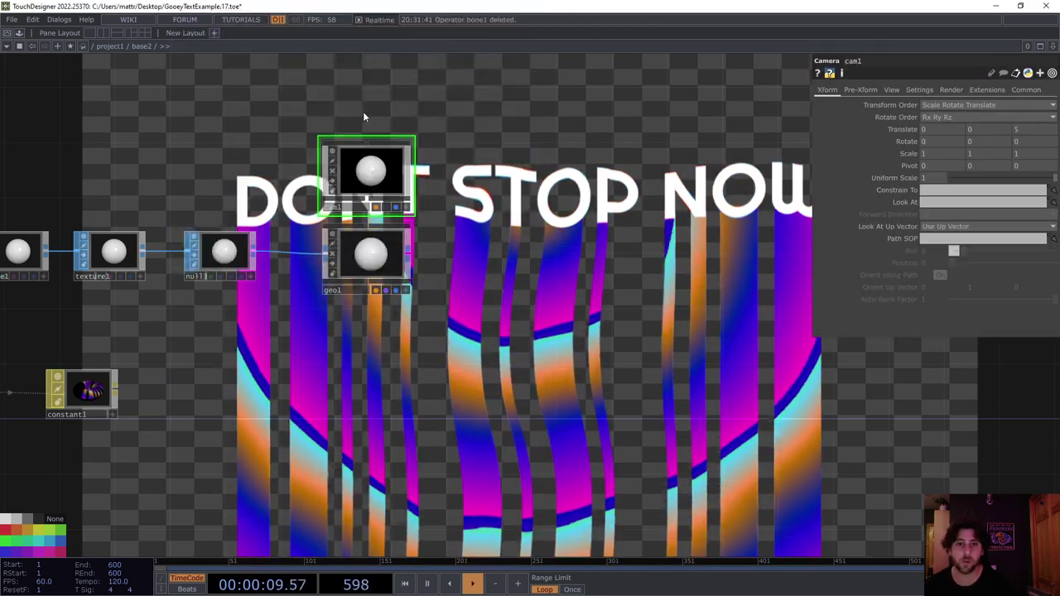
key("Tab")
left_click(202, 156)
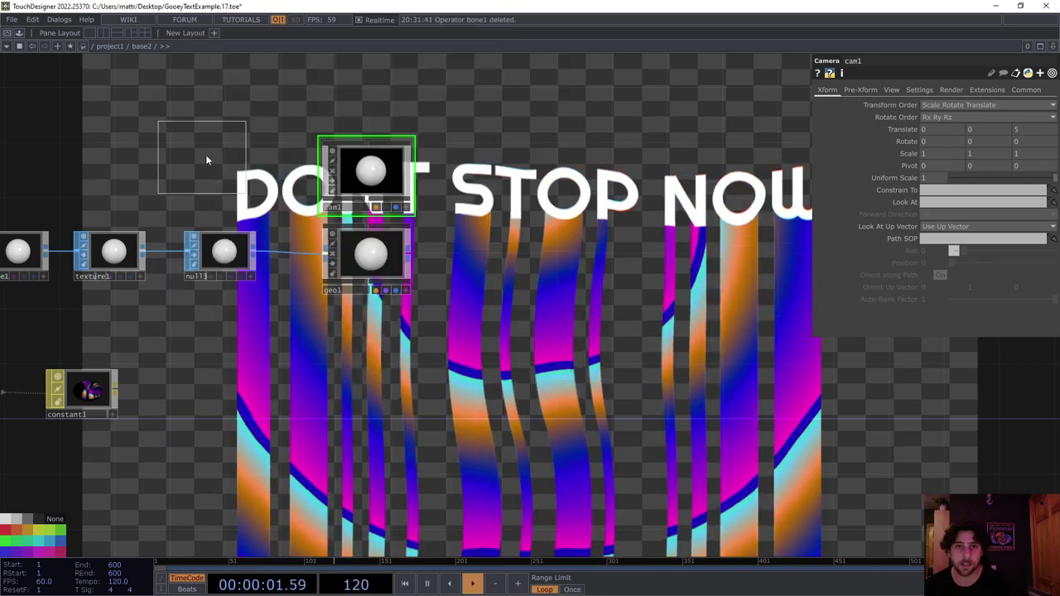
left_click(375, 94)
Step: Add a Render TOP beside geo1 and turn off null1's display in the network background
key("Tab")
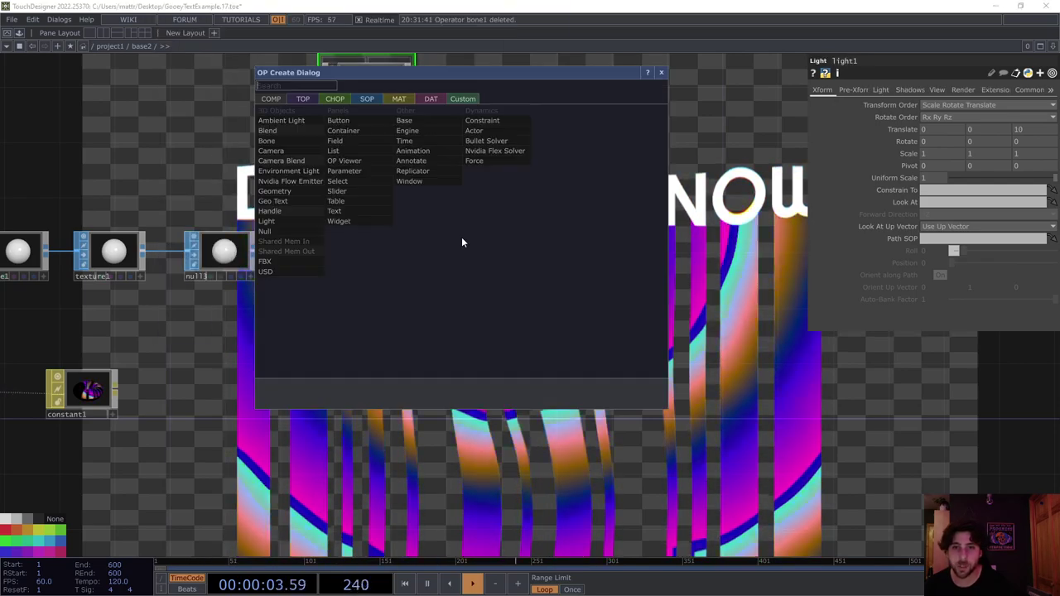
left_click(303, 100)
type("re")
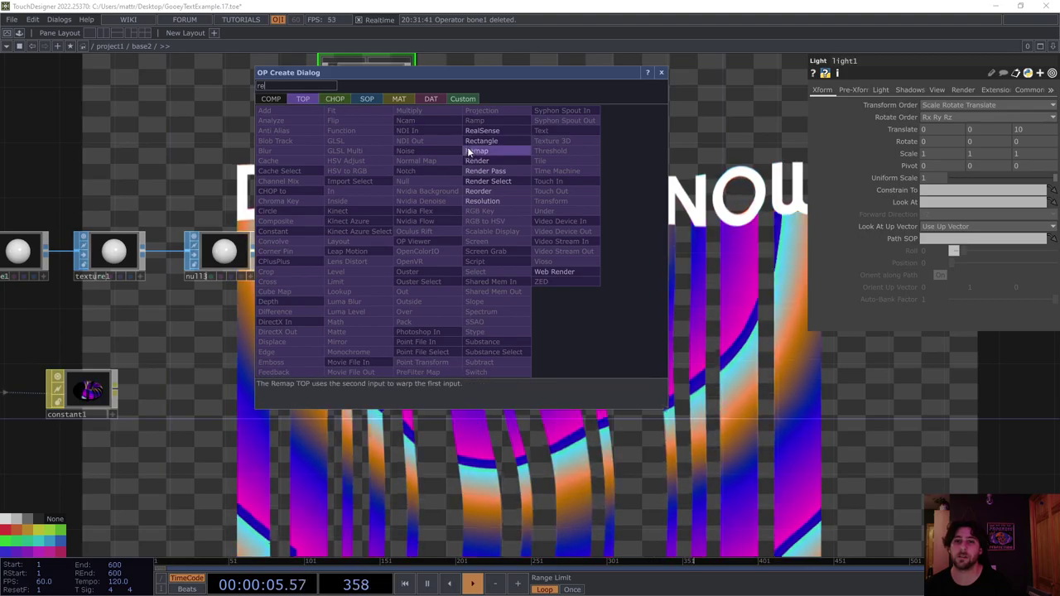
left_click(471, 160)
left_click(482, 248)
left_click_drag(394, 309, 518, 295)
left_click(177, 356)
Step: Connect a Null TOP after render1, with extra space between them, and display it in the network background
left_click_drag(632, 242, 539, 259)
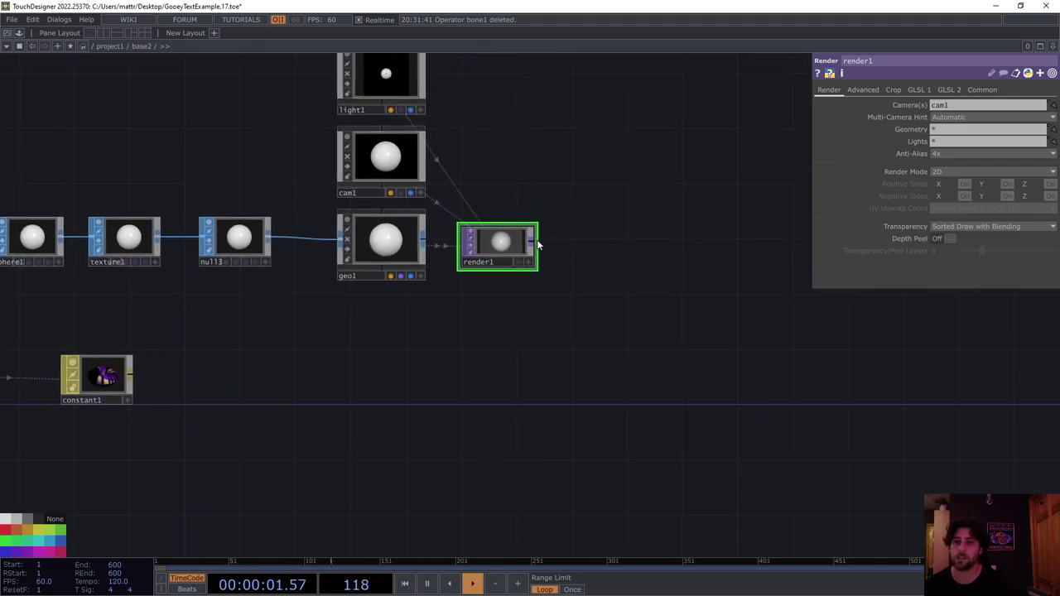
right_click(536, 243)
left_click(491, 179)
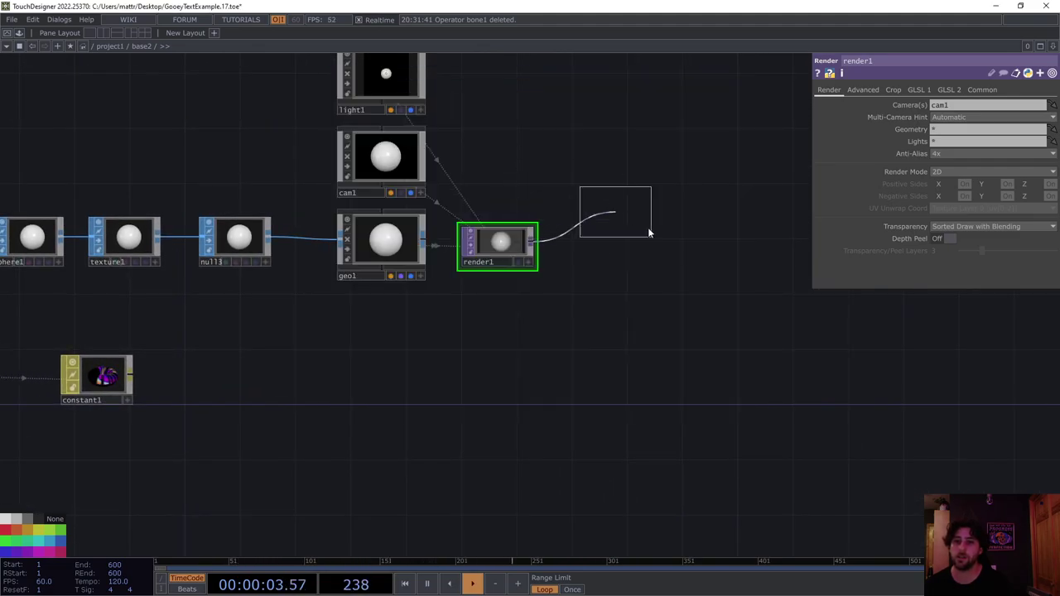
left_click(689, 252)
left_click(695, 263)
left_click_drag(715, 252, 628, 256)
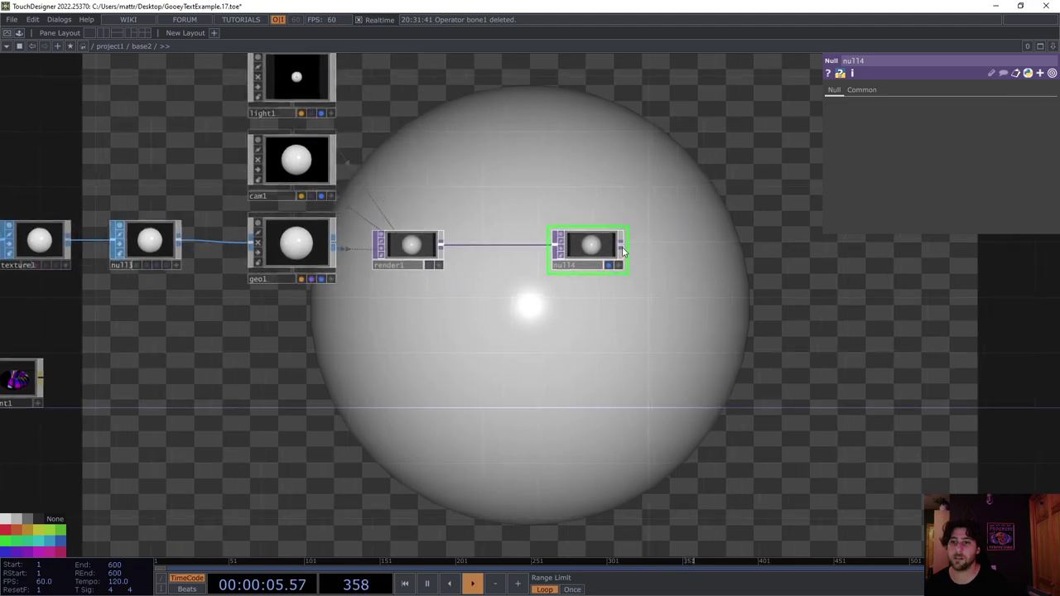
left_click_drag(512, 337, 571, 342)
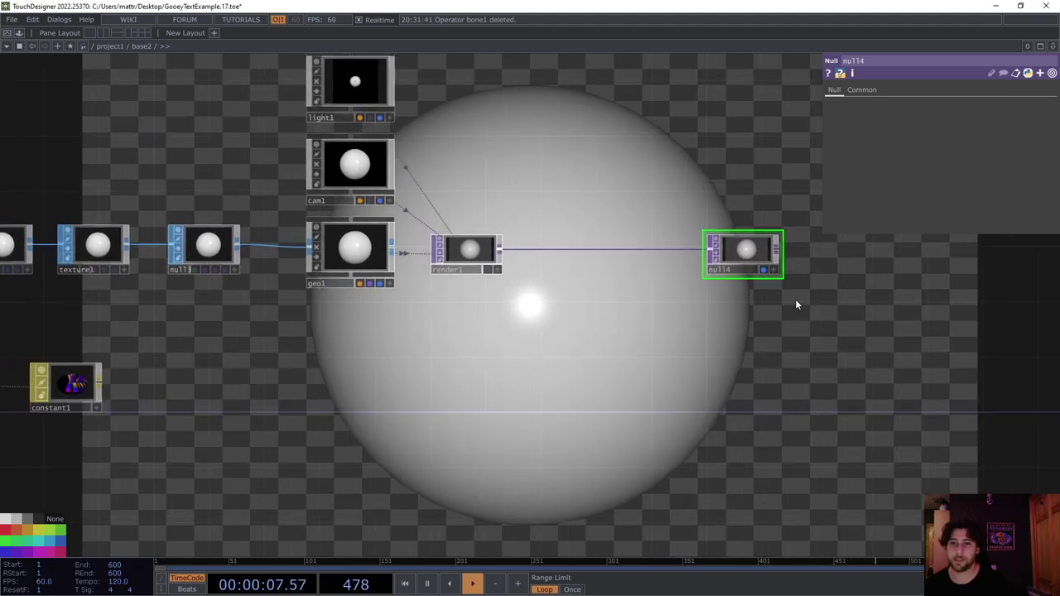
Step: Assign the constant1 material to geo1 so the text effect wraps around the sphere
left_click_drag(92, 417, 213, 401)
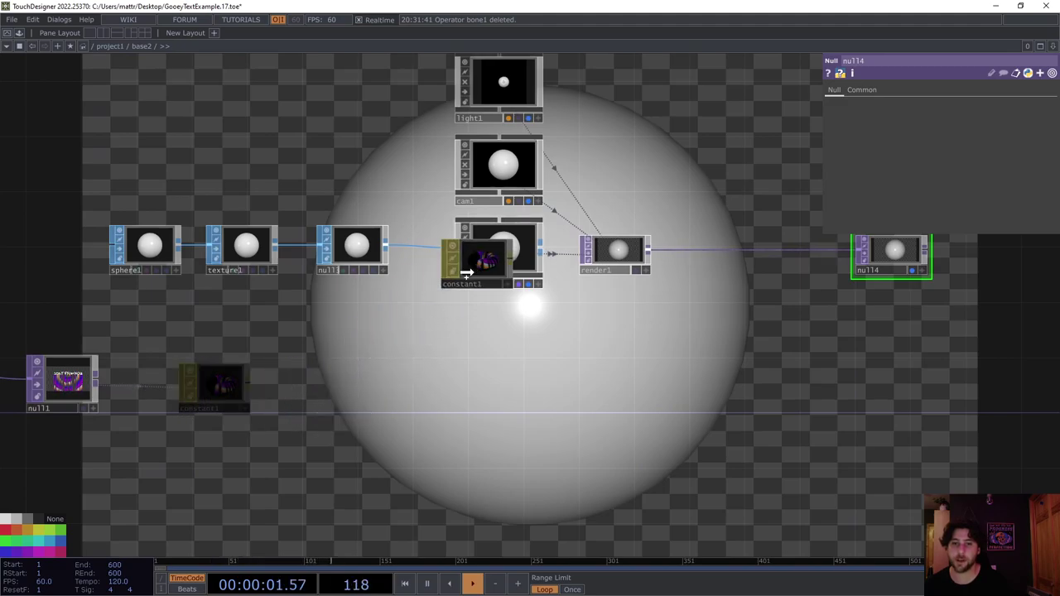
left_click(494, 250)
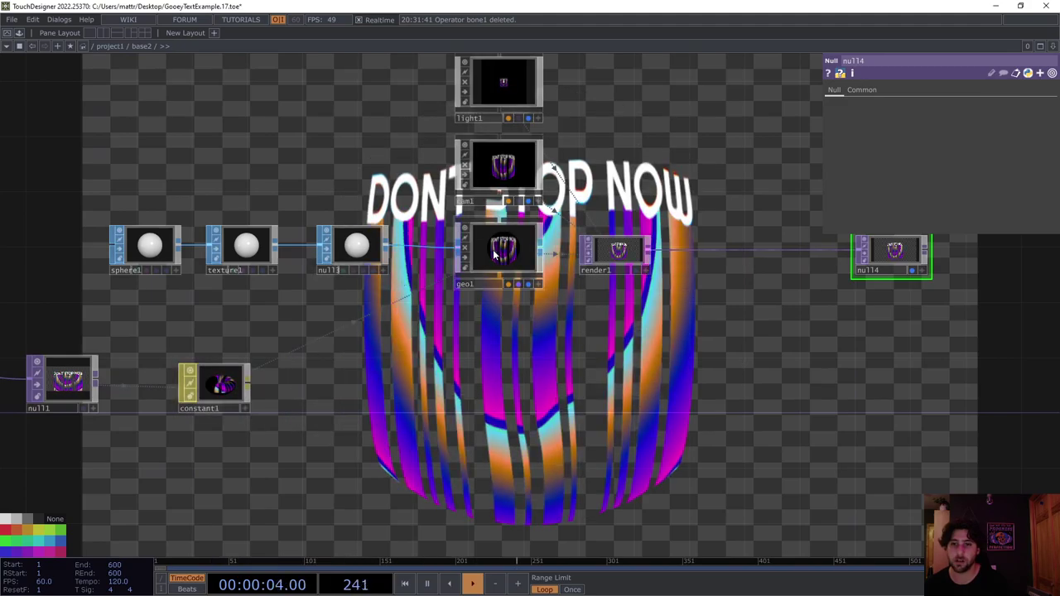
left_click_drag(478, 345, 329, 304)
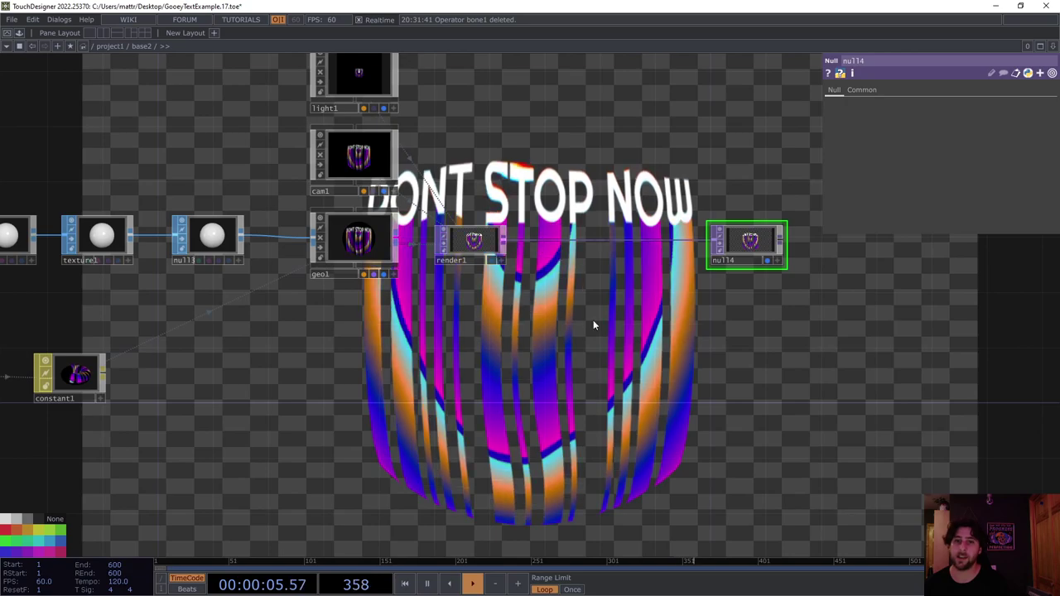
Step: Insert a Transform TOP between render1 and null4
left_click_drag(597, 320, 479, 310)
left_click_drag(627, 233, 669, 235)
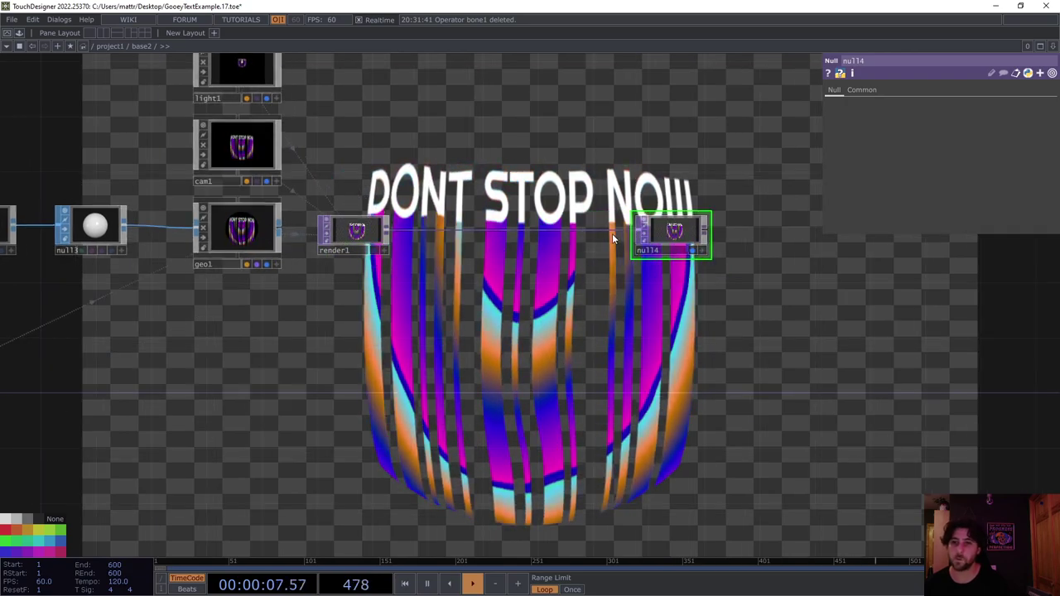
right_click(612, 218)
left_click(626, 218)
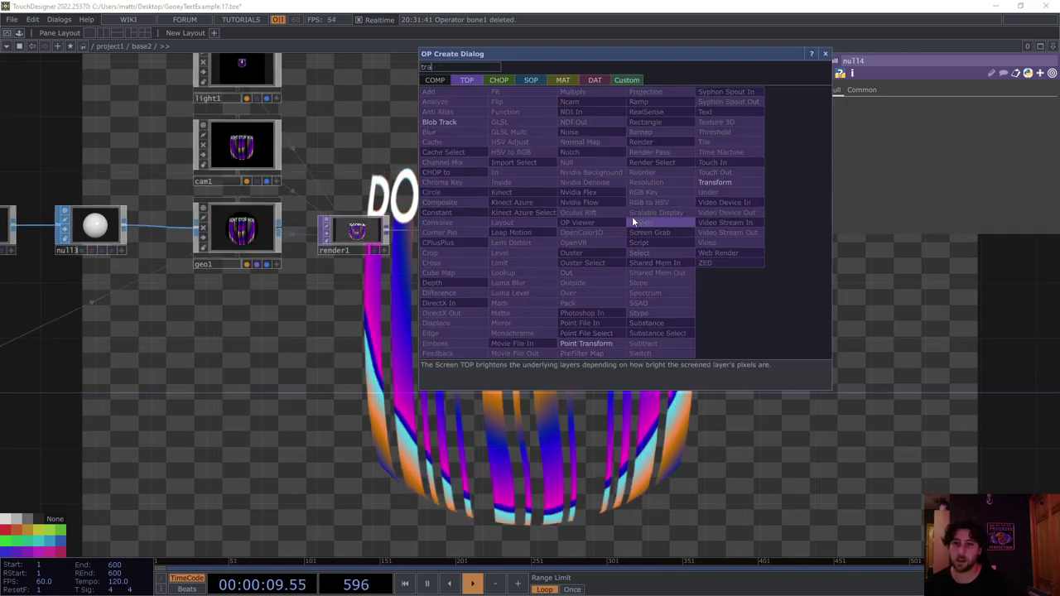
left_click(729, 179)
left_click(560, 227)
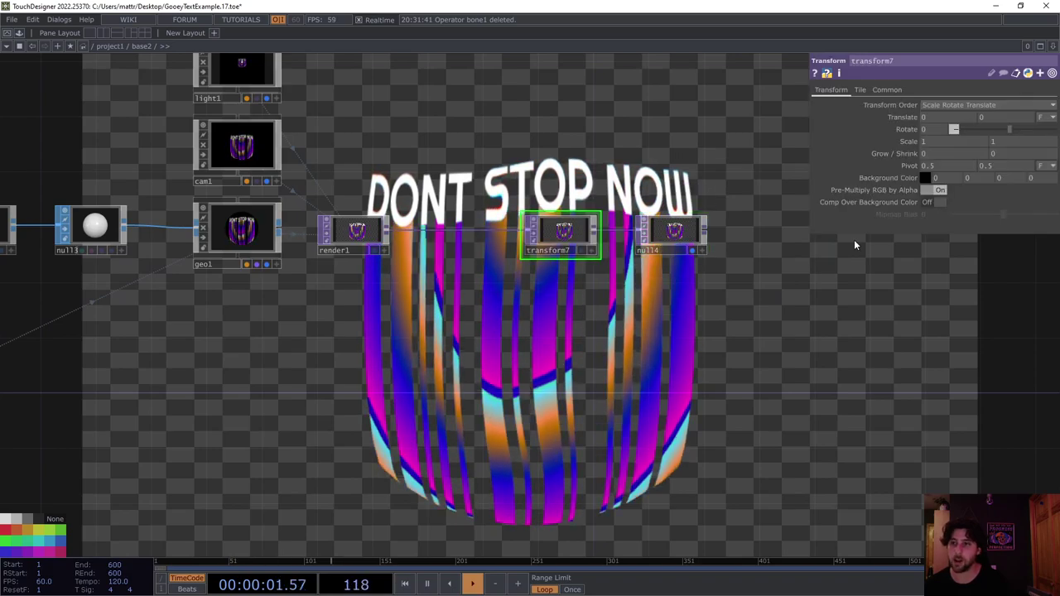
Step: Give transform7 an opaque black background by setting the background alpha to 1 and turning on Comp Over Background Color
left_click(1031, 178)
type("1")
key("Return")
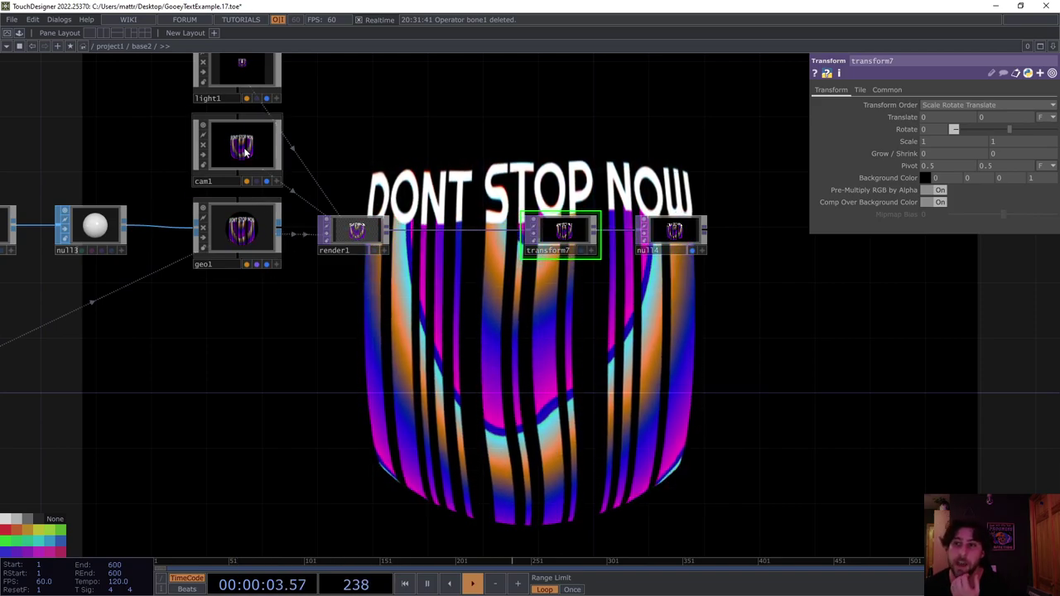
Step: Switch cam1 to Orthographic projection and set its ortho width to 2.4
left_click(251, 172)
left_click(892, 89)
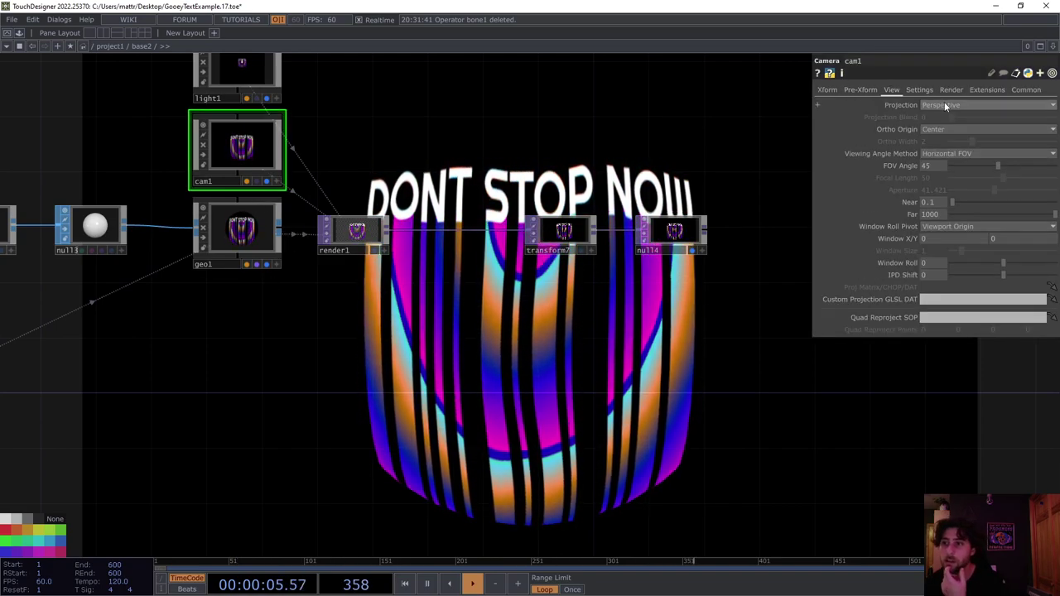
left_click(946, 128)
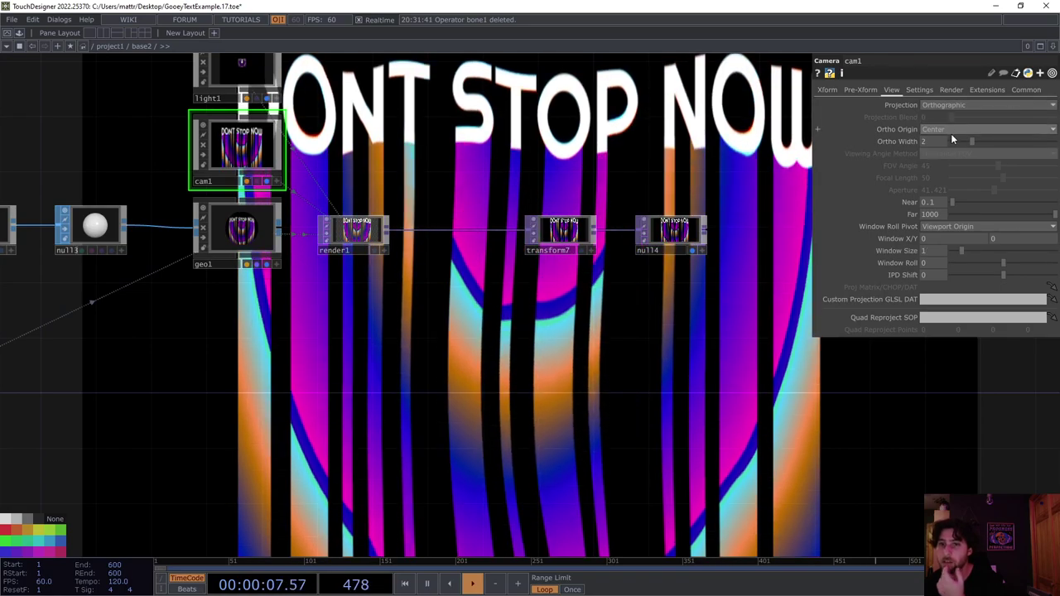
left_click_drag(929, 144, 947, 133)
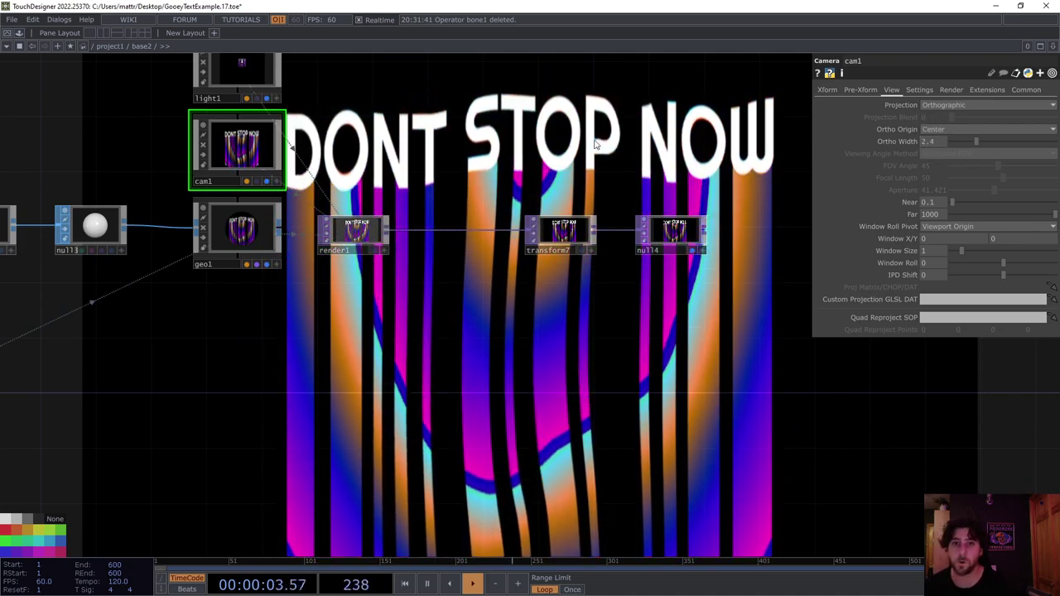
Step: Insert a Projection TOP between render1 and transform7
right_click(460, 228)
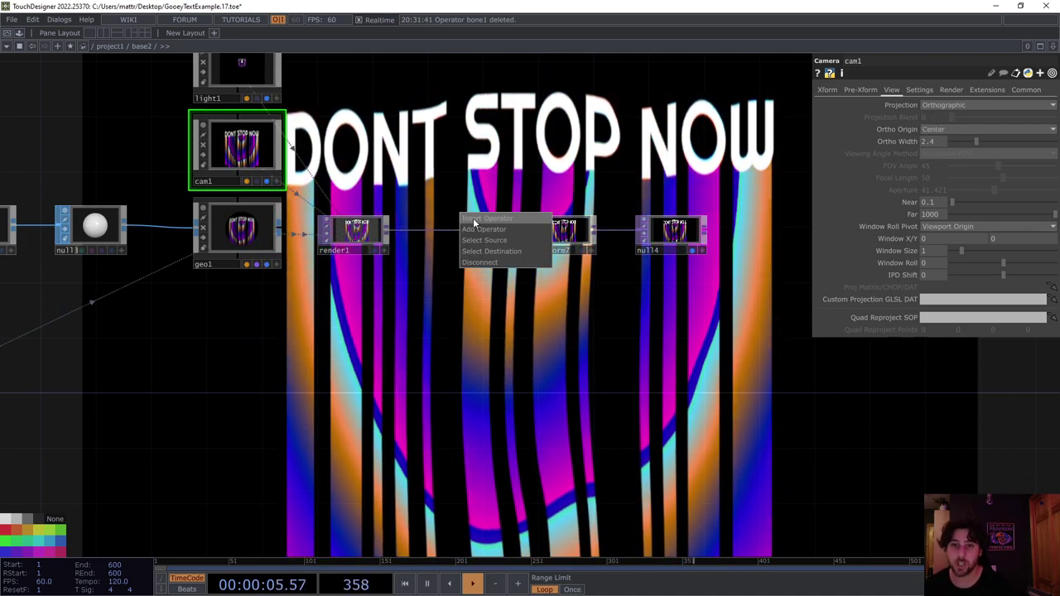
left_click(473, 218)
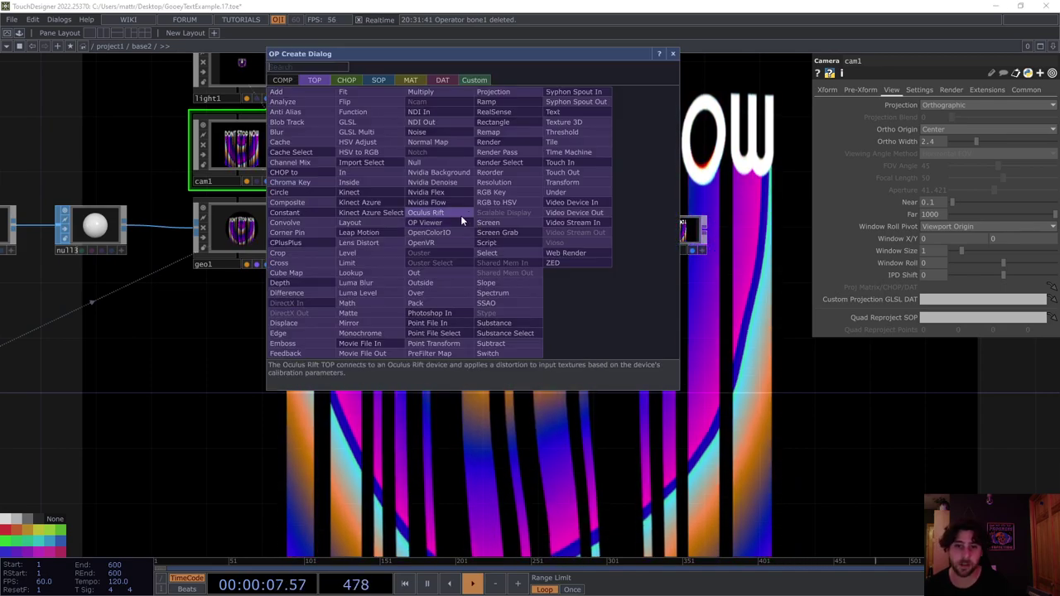
left_click(495, 92)
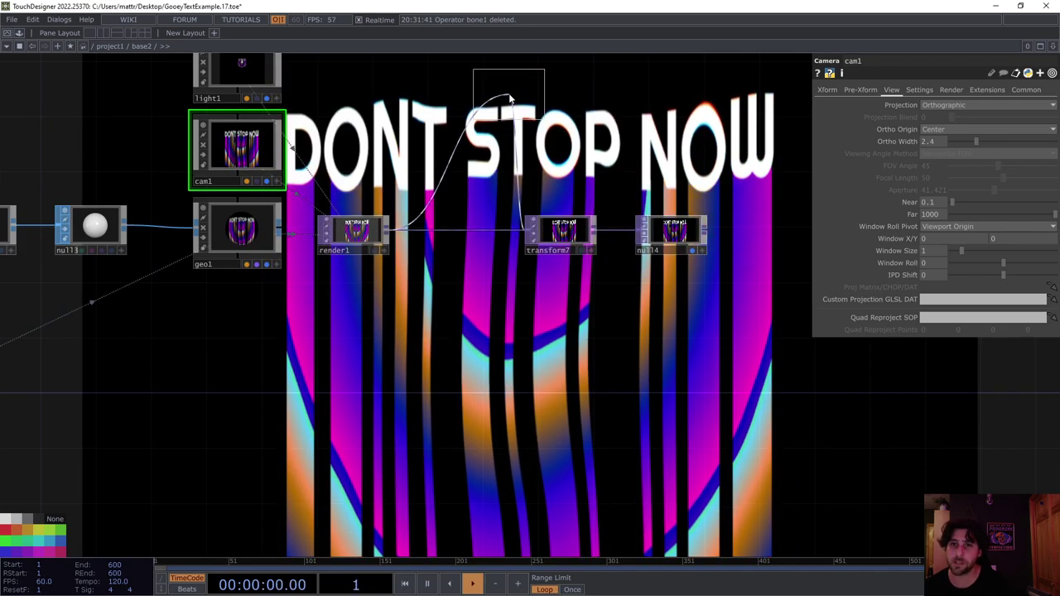
left_click(450, 234)
left_click_drag(451, 232, 449, 247)
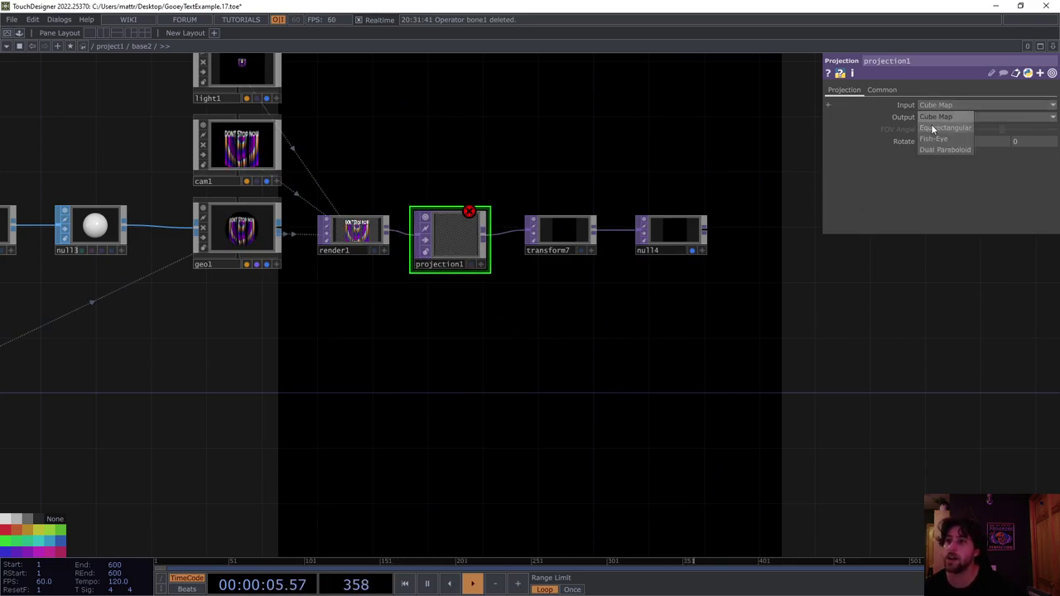
Step: Set projection1's input to Equirectangular and its output to Fish-Eye
left_click(932, 127)
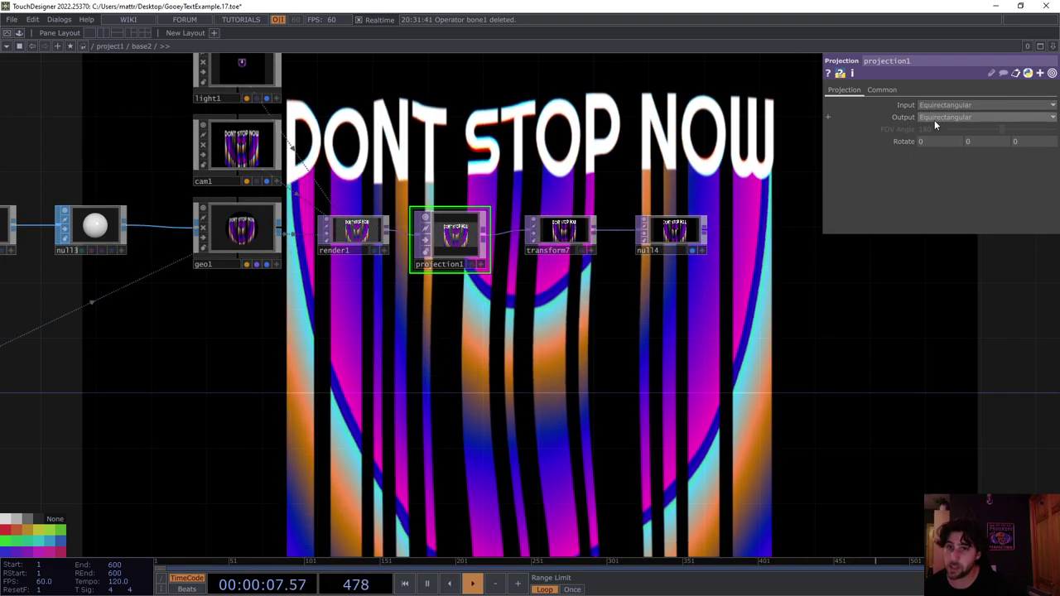
left_click(935, 121)
left_click(936, 148)
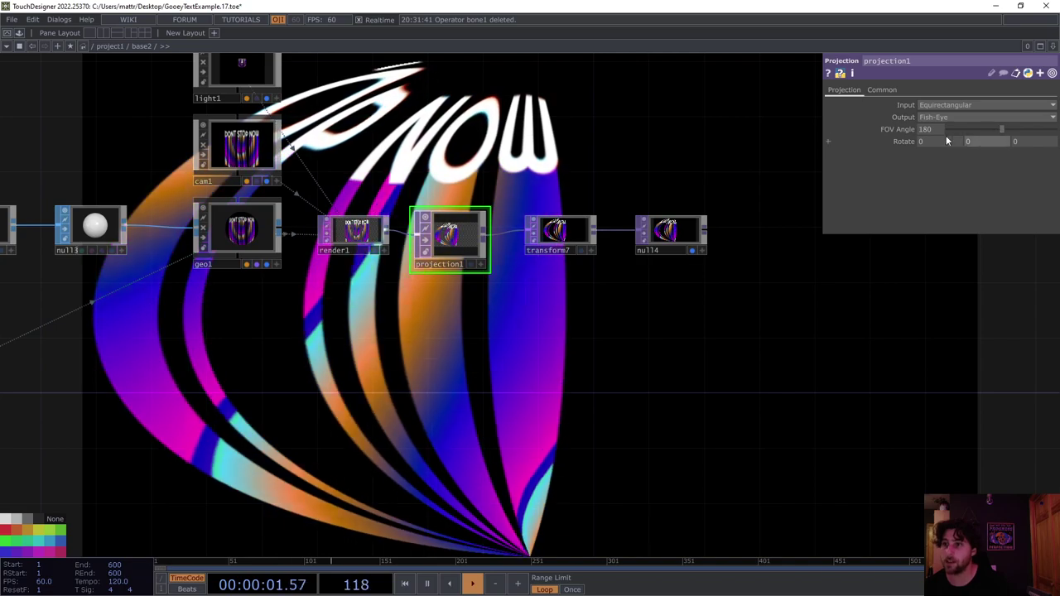
Step: Set projection1's FOV angle to 300 and its Y rotation to 90
left_click_drag(1005, 133, 1037, 137)
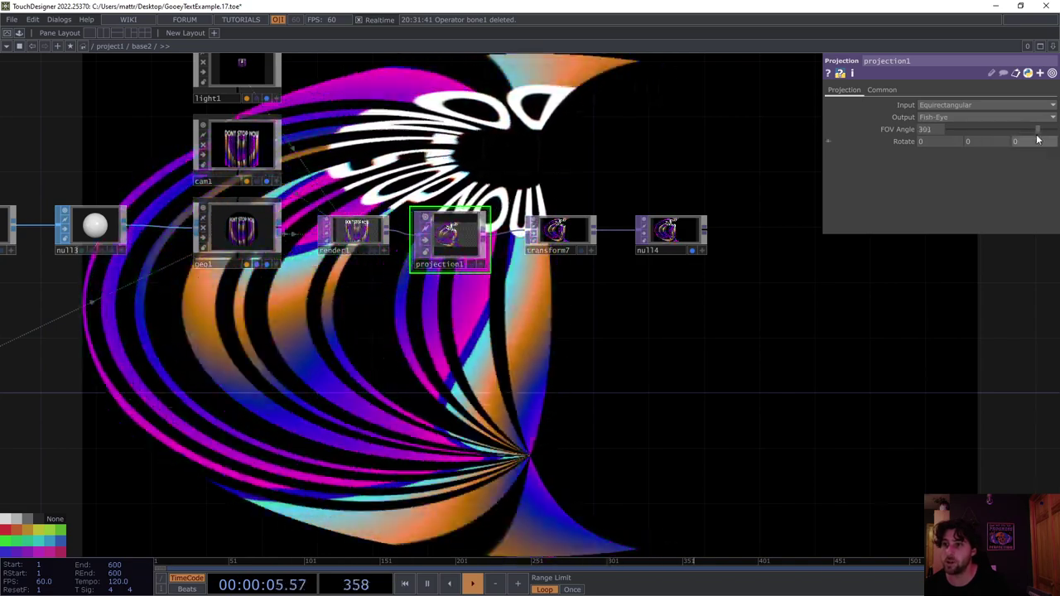
left_click(933, 128)
type("300")
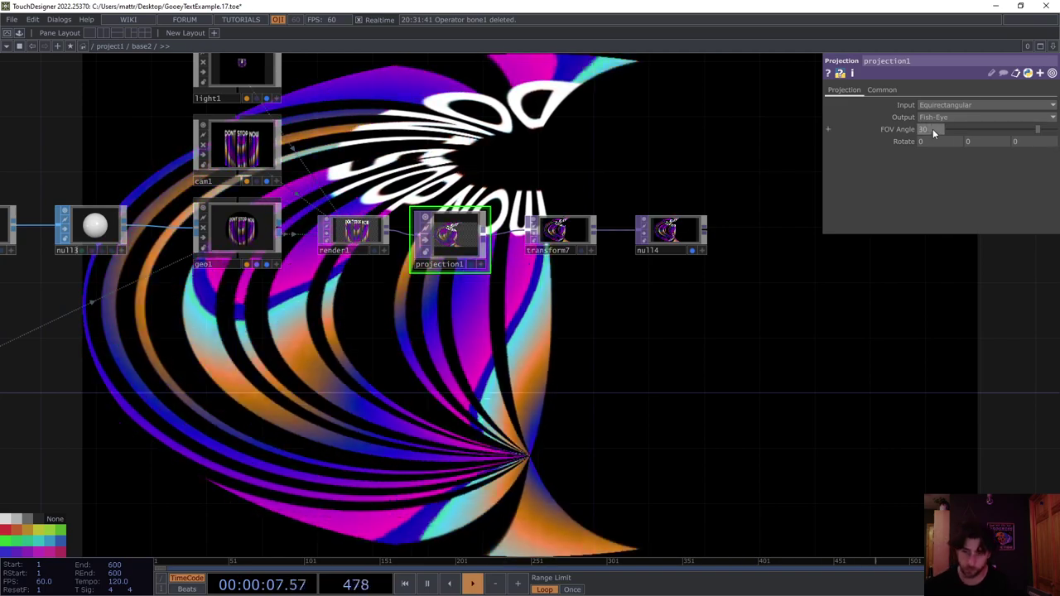
key("Return")
middle_click_drag(978, 141, 981, 124)
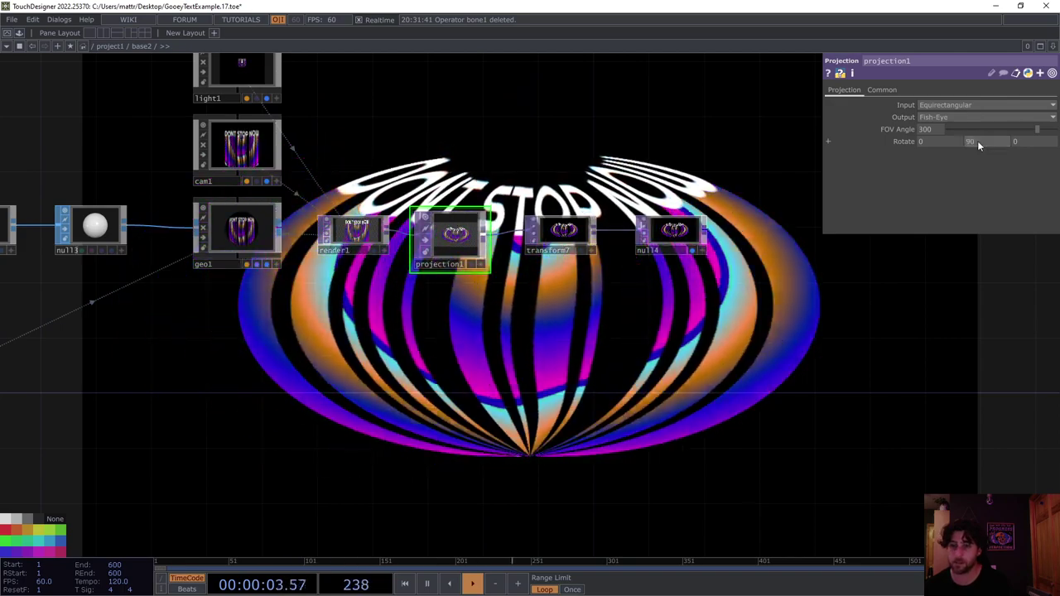
Step: Reshape sphere1 into a wide, flattened ellipsoid by setting its radius to 1.45, 0.63 and 0.8
left_click_drag(585, 313, 575, 272)
left_click_drag(512, 261, 557, 207)
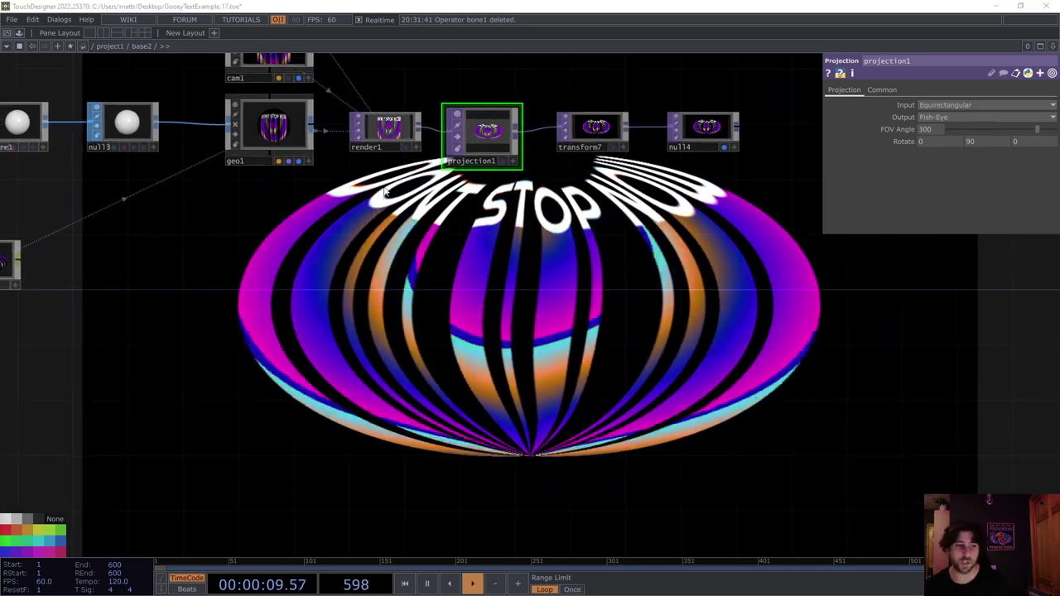
left_click_drag(281, 258, 651, 267)
left_click_drag(262, 207, 267, 268)
left_click(287, 198)
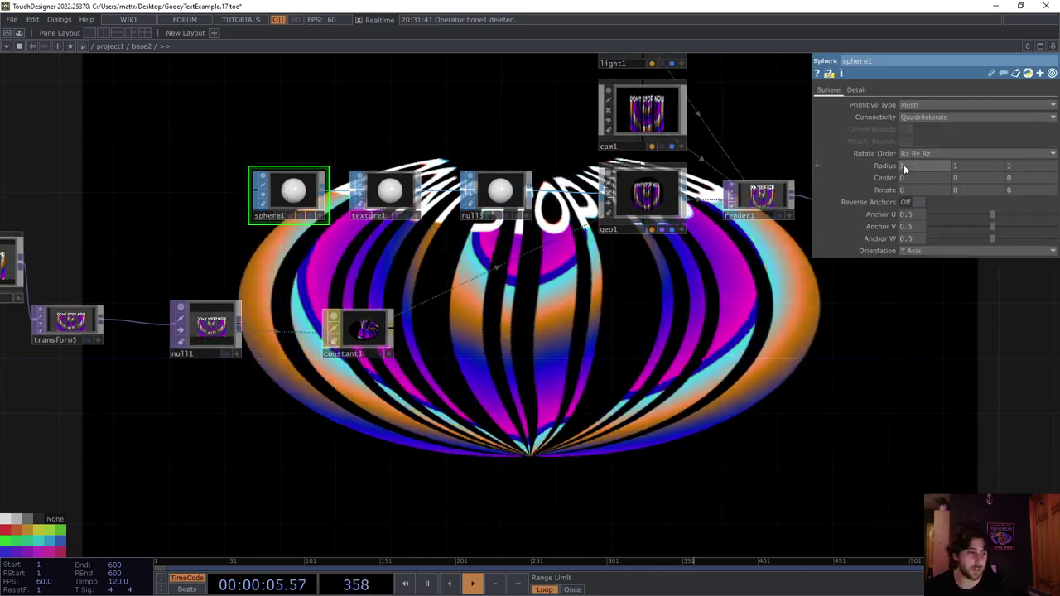
left_click_drag(908, 168, 941, 169)
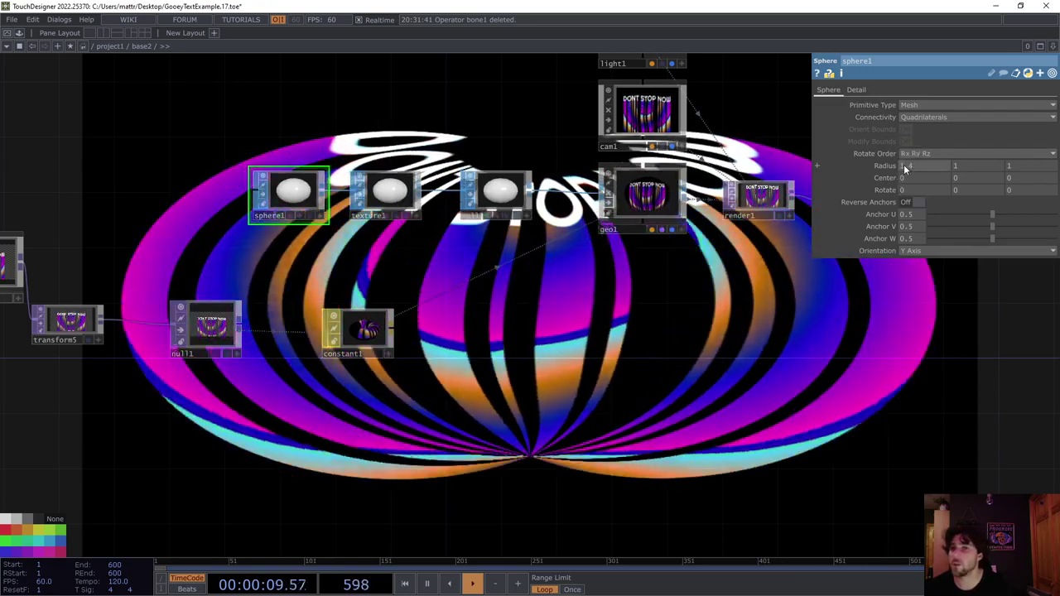
scroll(905, 167, "up", 2)
middle_click_drag(907, 168, 961, 170)
scroll(900, 165, "up", 3)
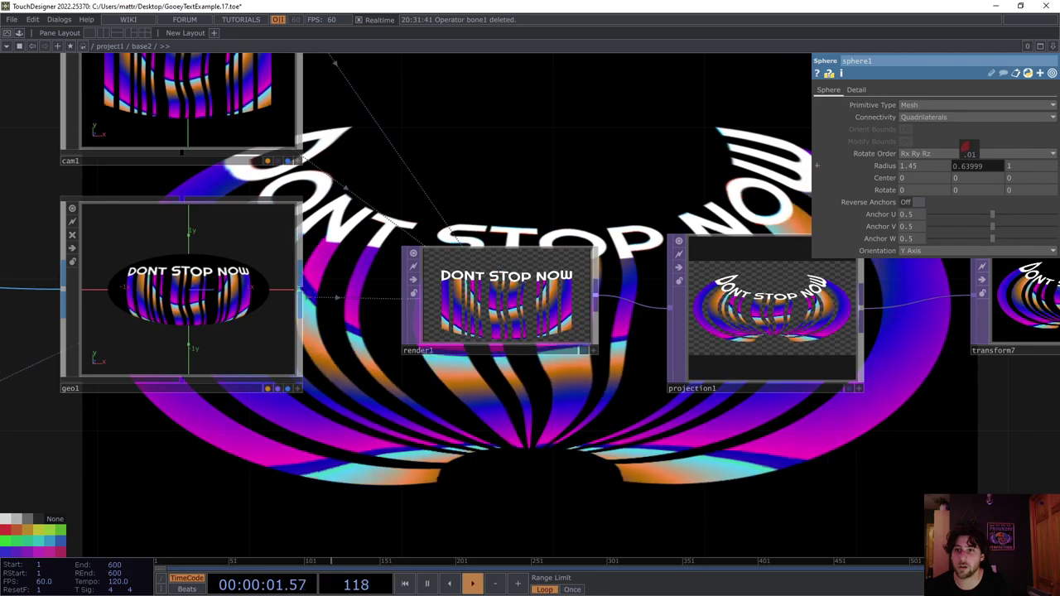
middle_click_drag(970, 155, 1020, 169)
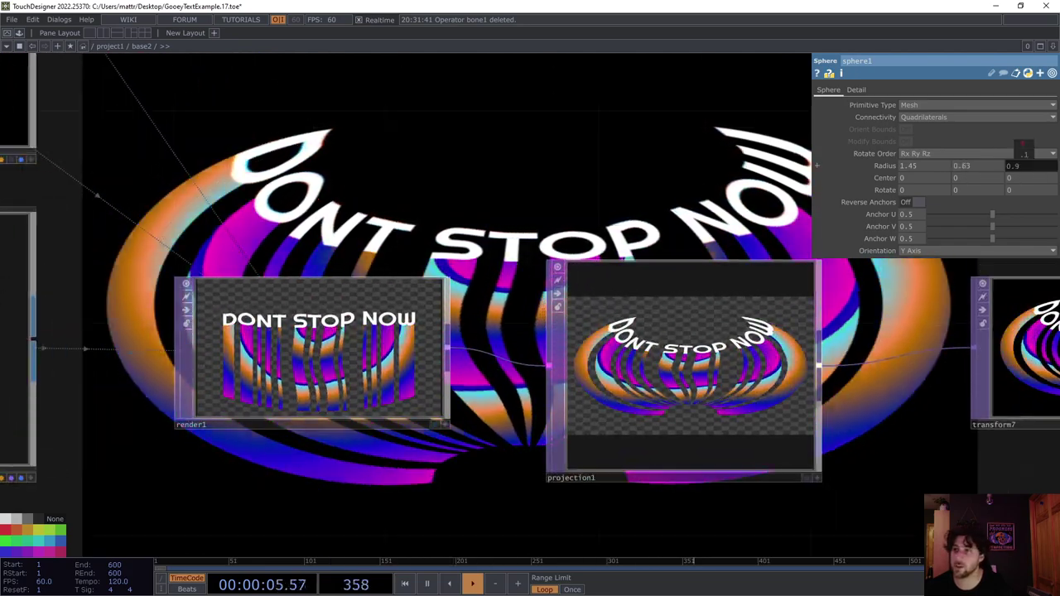
middle_click_drag(1025, 155, 1018, 169)
scroll(1019, 169, "up", 1)
Step: Insert a Noise SOP between sphere1 and texture1
left_click_drag(651, 274, 618, 314)
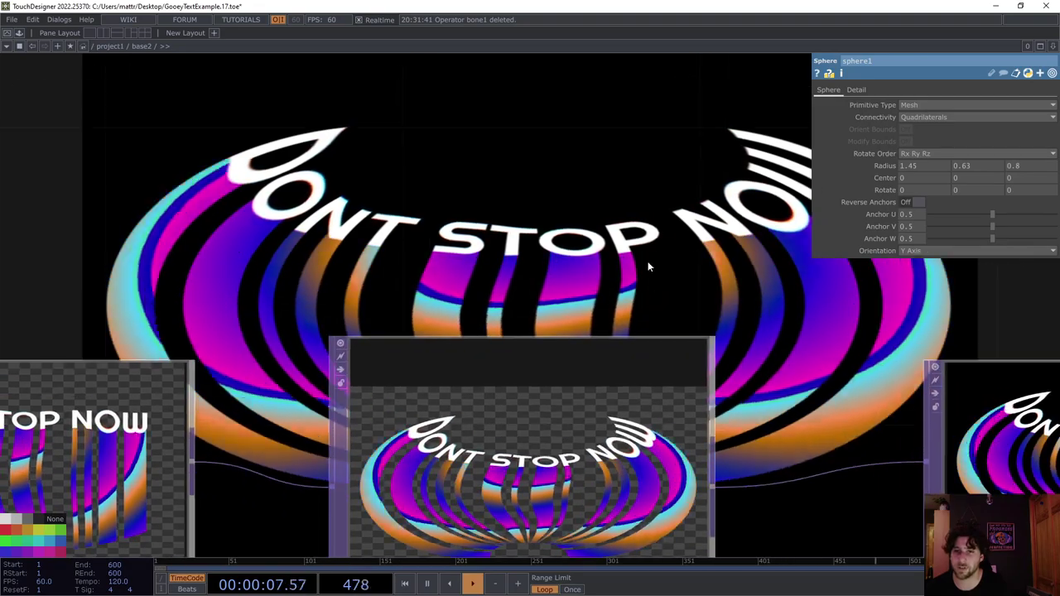
scroll(661, 234, "down", 3)
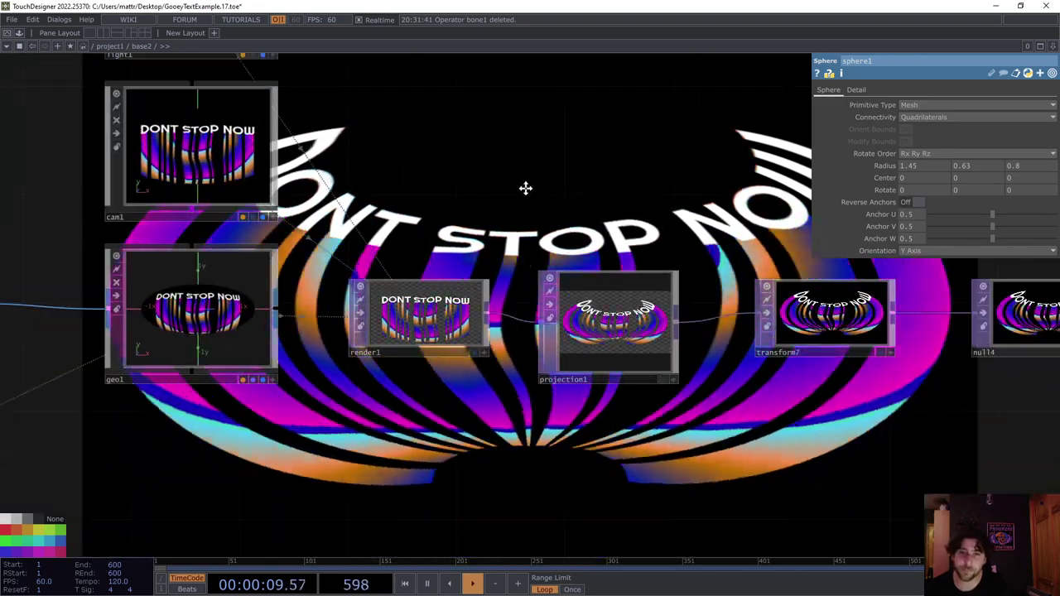
scroll(580, 207, "down", 4)
left_click_drag(398, 236, 511, 244)
left_click_drag(373, 250, 511, 257)
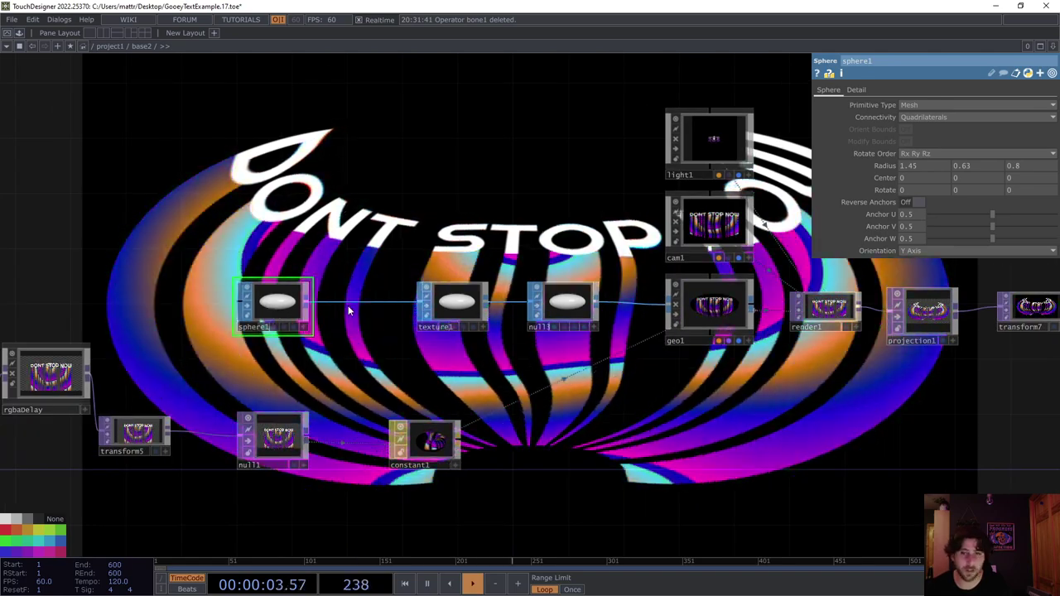
right_click(352, 305)
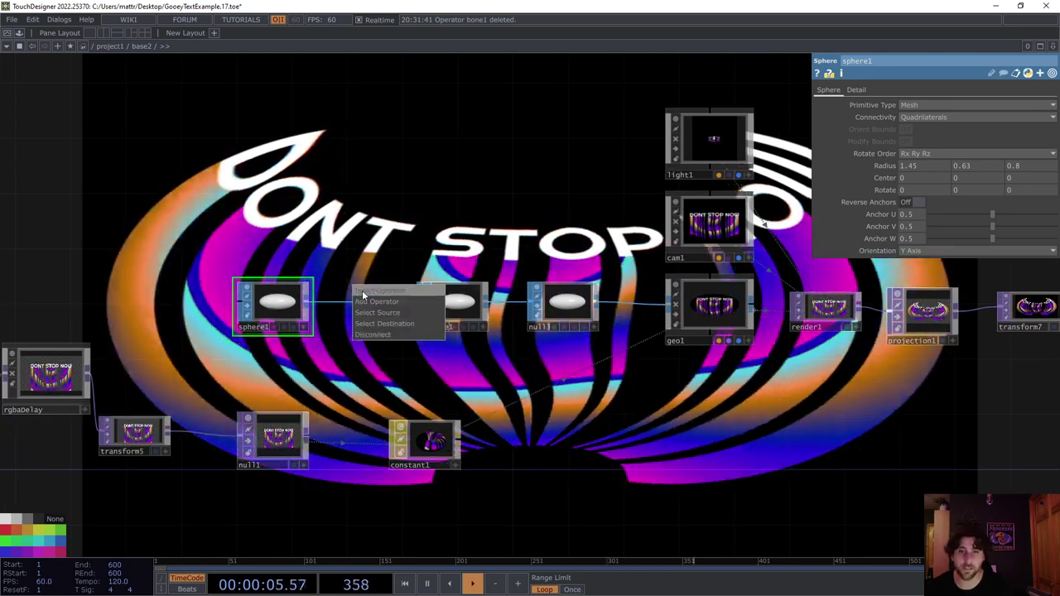
left_click(362, 291)
left_click(298, 209)
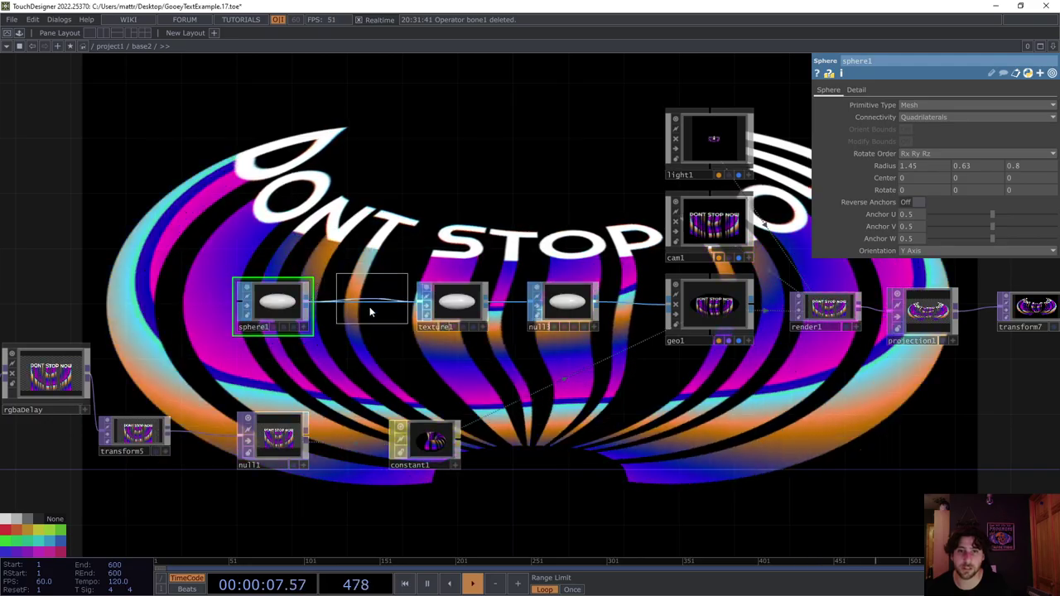
left_click(369, 311)
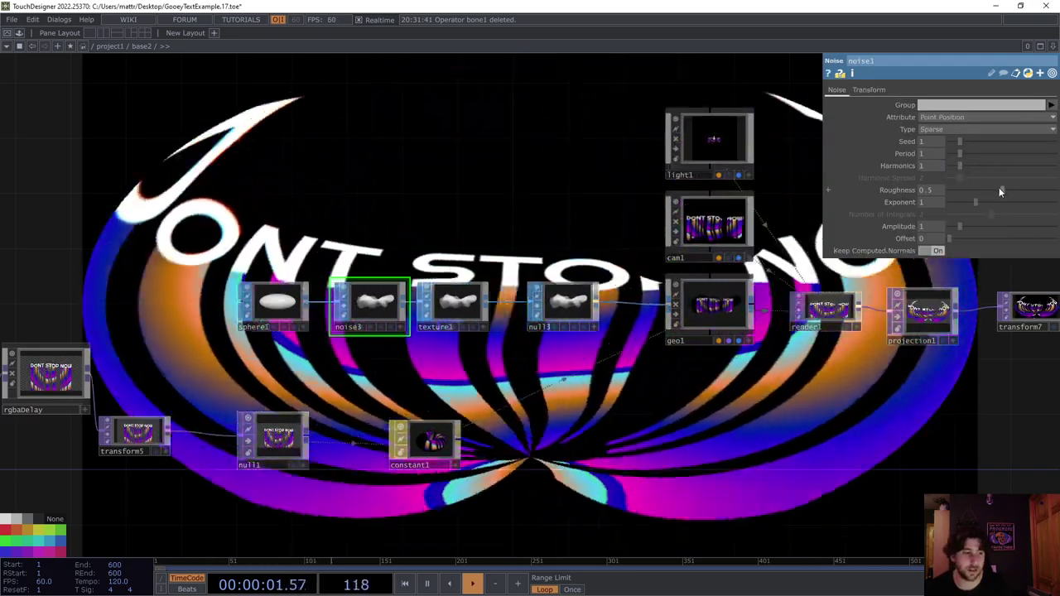
Step: Soften noise3 with roughness 0, exponent 2.08 and amplitude 0.6, and save the project
left_click_drag(999, 187, 1004, 210)
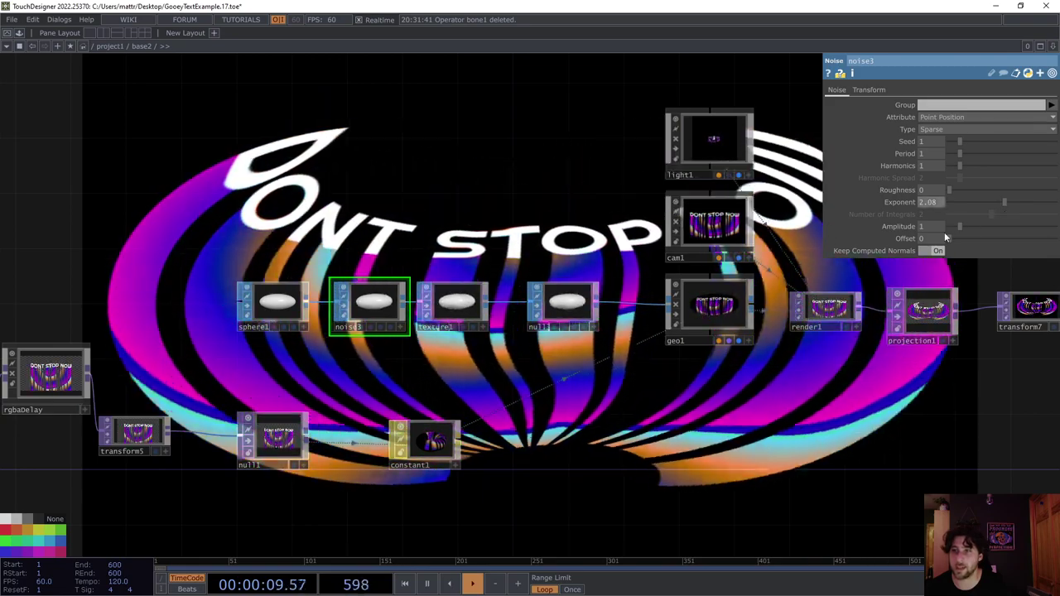
middle_click_drag(938, 227, 932, 215)
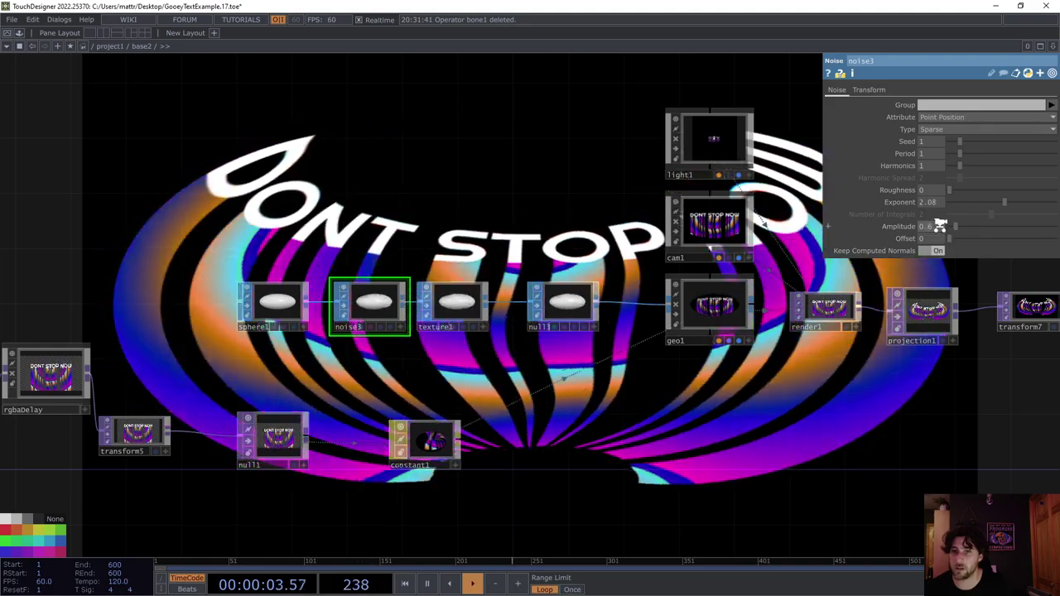
scroll(940, 229, "up", 5)
left_click_drag(641, 324, 388, 190)
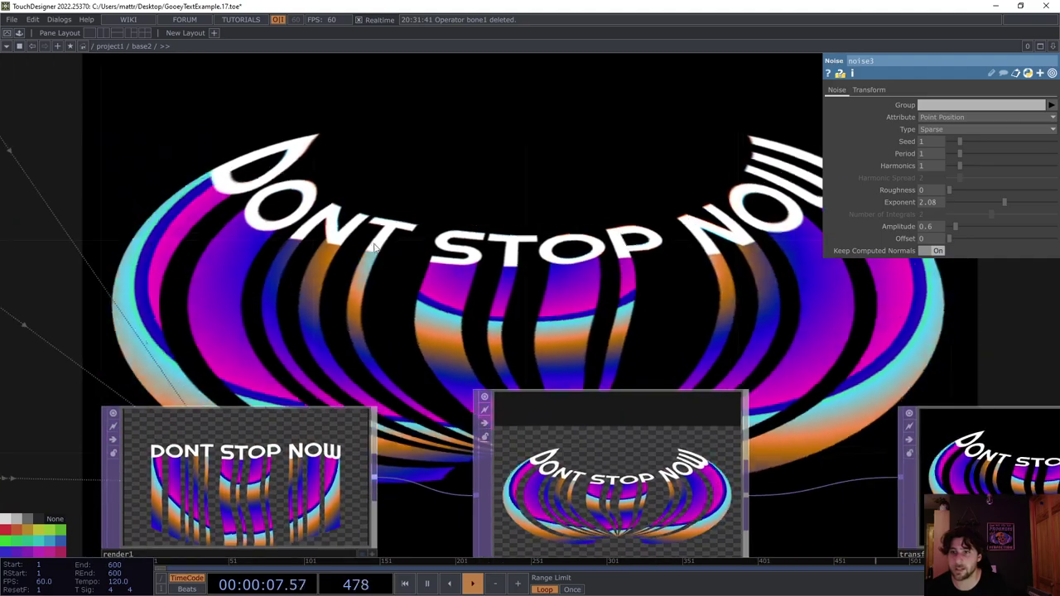
scroll(498, 180, "down", 4)
left_click_drag(506, 170, 497, 202)
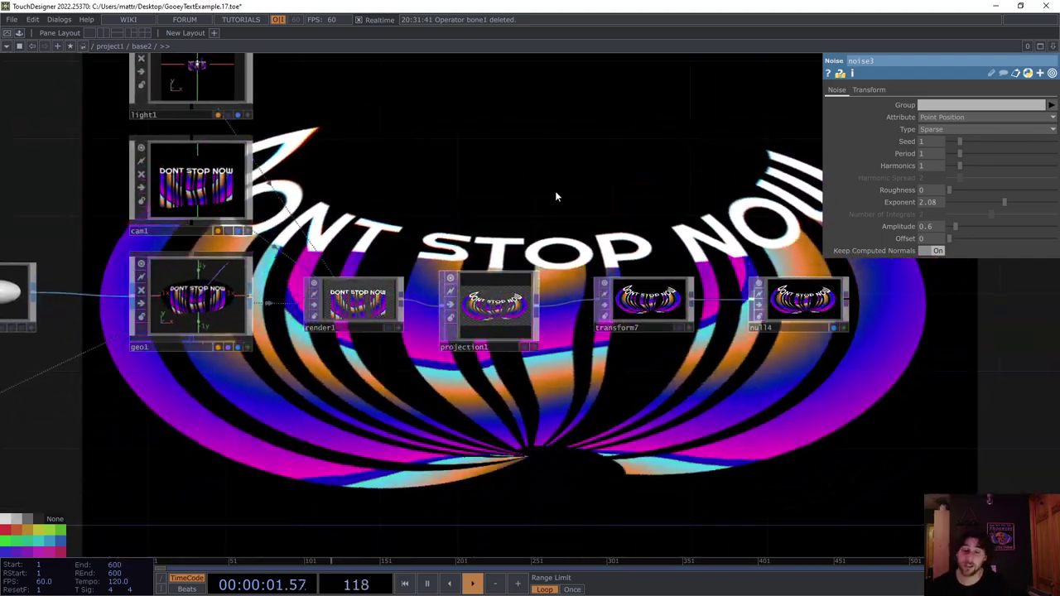
key("ctrl+s")
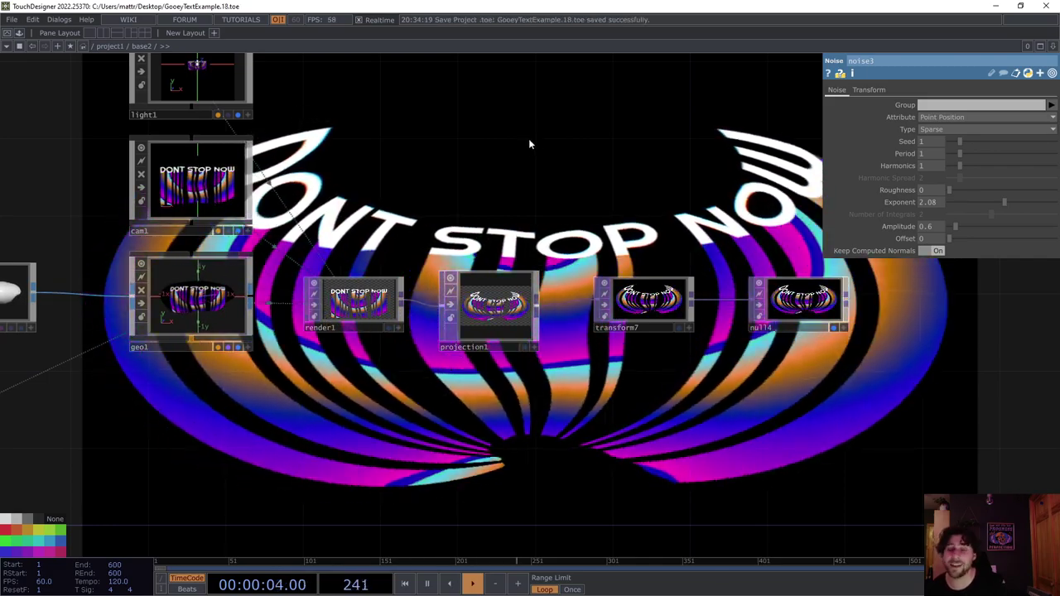
Step: Add the bloom component from the Palette's ImageFilters above the render chain and move null4 farther from transform7
left_click(7, 34)
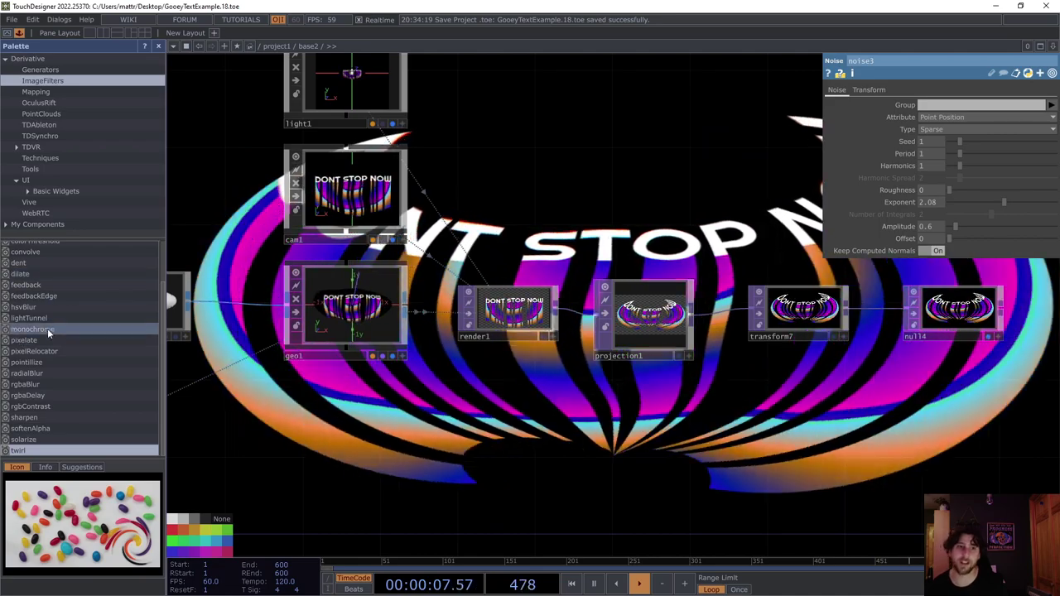
scroll(59, 250, "up", 2)
left_click_drag(25, 247, 686, 232)
left_click_drag(585, 282, 320, 279)
left_click_drag(712, 311, 790, 310)
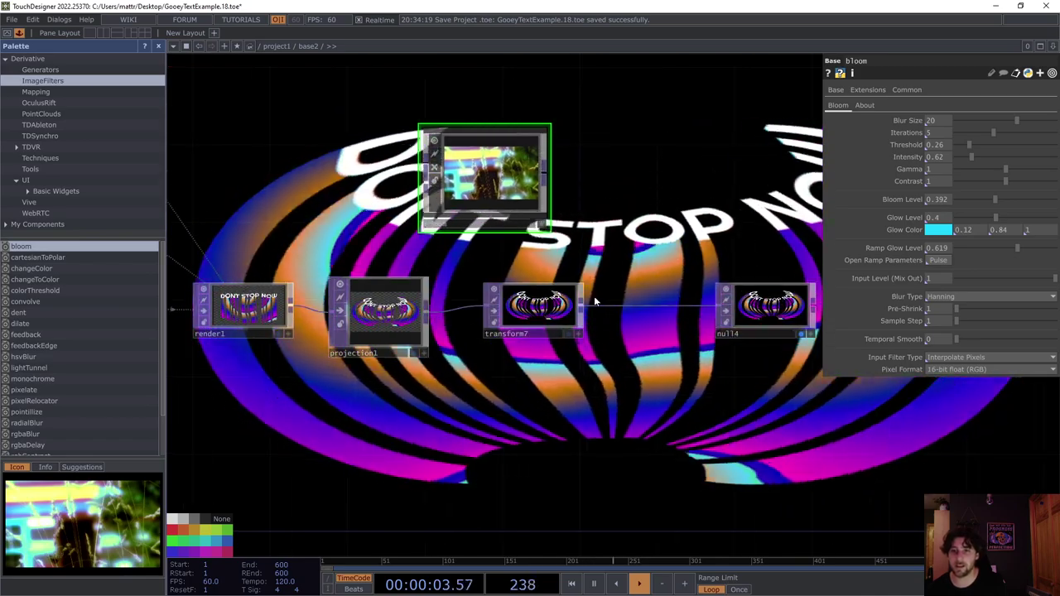
Step: Make room before transform7, wire bloom between projection1 and transform7, and close the Palette
left_click_drag(538, 305, 597, 305)
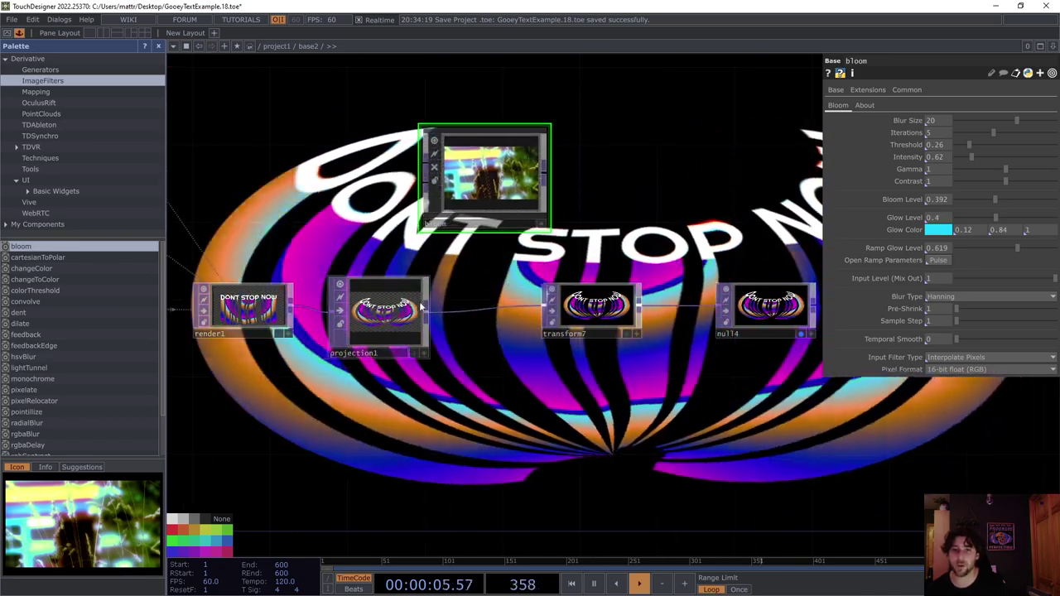
left_click_drag(398, 163, 426, 163)
left_click_drag(545, 174, 628, 308)
left_click_drag(630, 240, 639, 270)
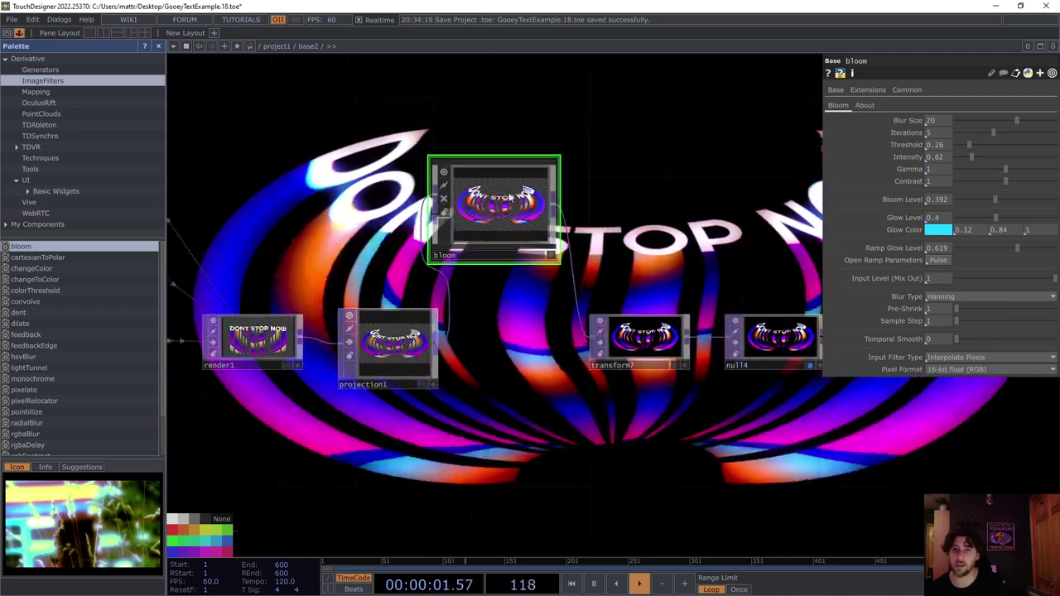
left_click_drag(589, 220, 580, 320)
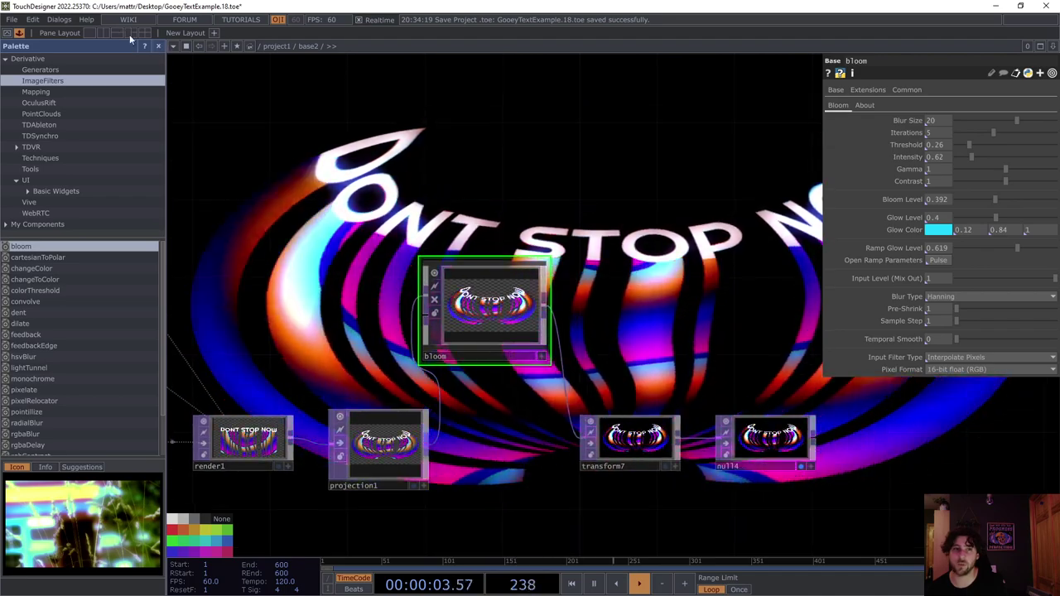
left_click(159, 47)
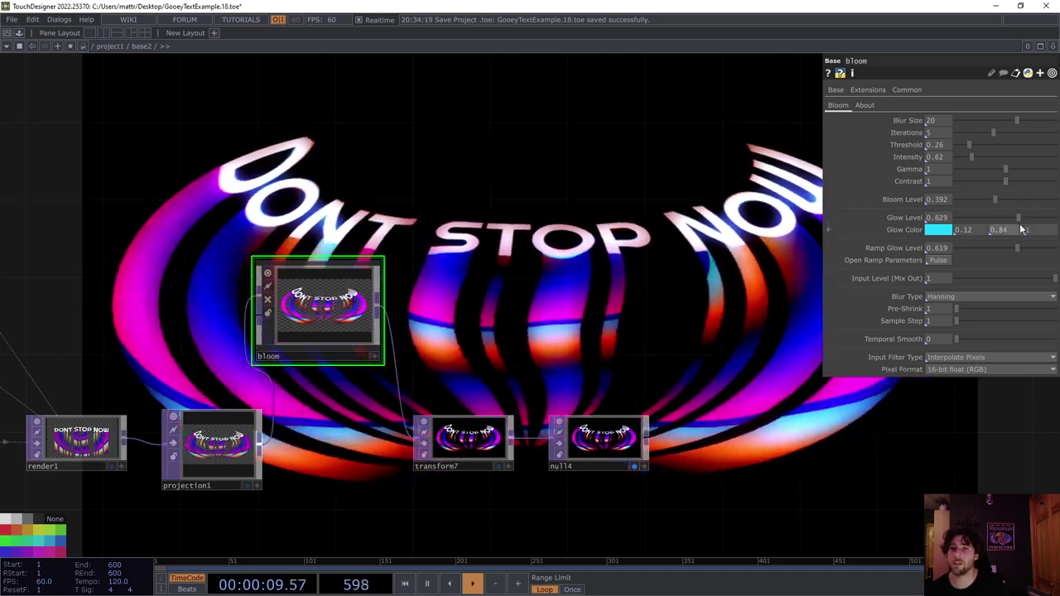
Step: Tune the bloom component to threshold 0.18, intensity 0.55 and contrast 0.97, and undo the gamma change
mouse_move(978, 157)
left_mouse_down()
mouse_move(969, 144)
mouse_move(988, 144)
mouse_move(964, 145)
left_mouse_up()
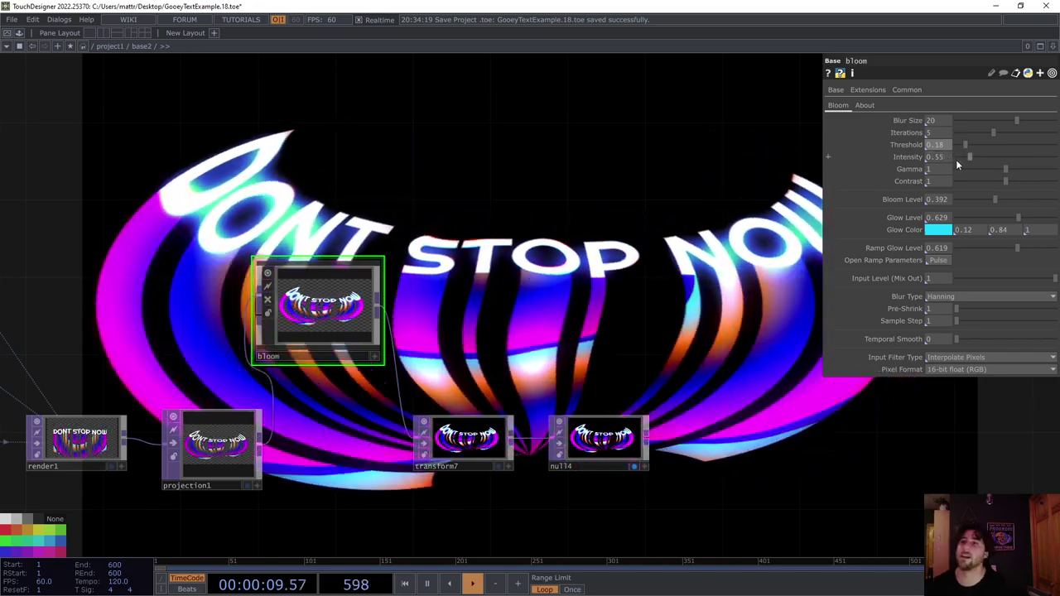
mouse_move(1004, 168)
left_mouse_down()
mouse_move(991, 170)
mouse_move(1019, 180)
mouse_move(1006, 180)
left_mouse_up()
key("ctrl+z")
Step: Set the extend mode of transform5 to Repeat so the text texture tiles
left_click_drag(715, 347, 697, 207)
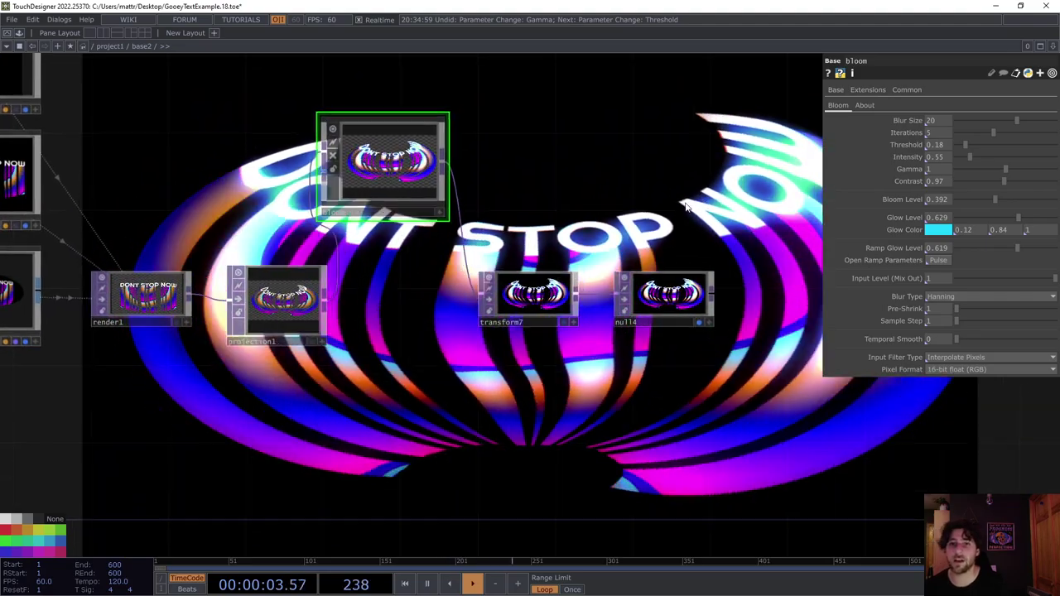
left_click_drag(414, 340, 449, 299)
left_click_drag(342, 283, 357, 283)
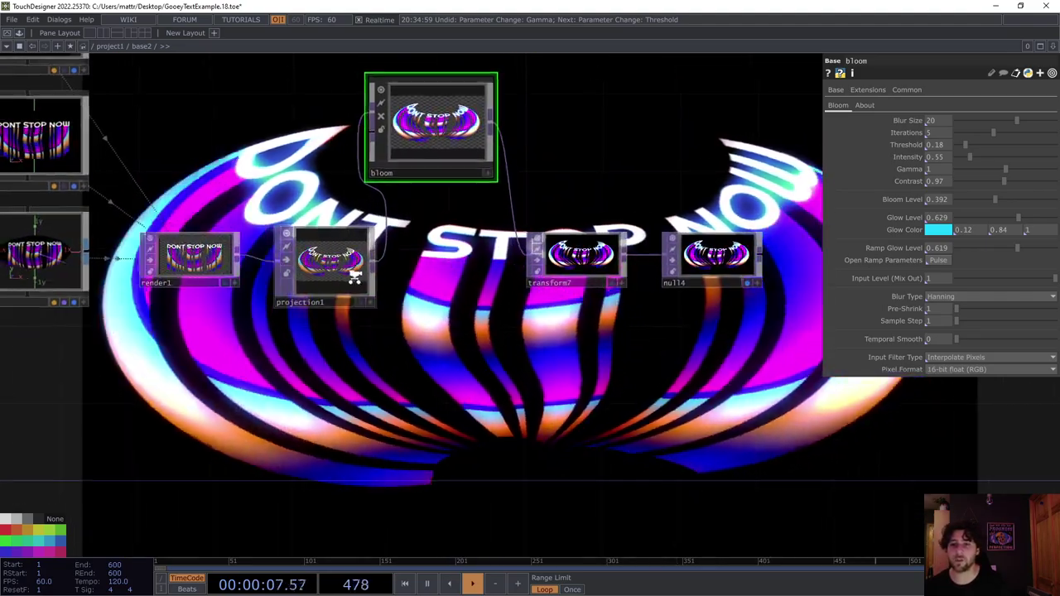
scroll(357, 283, "down", 5)
mouse_move(259, 333)
left_mouse_down()
mouse_move(417, 344)
mouse_move(501, 334)
left_mouse_up()
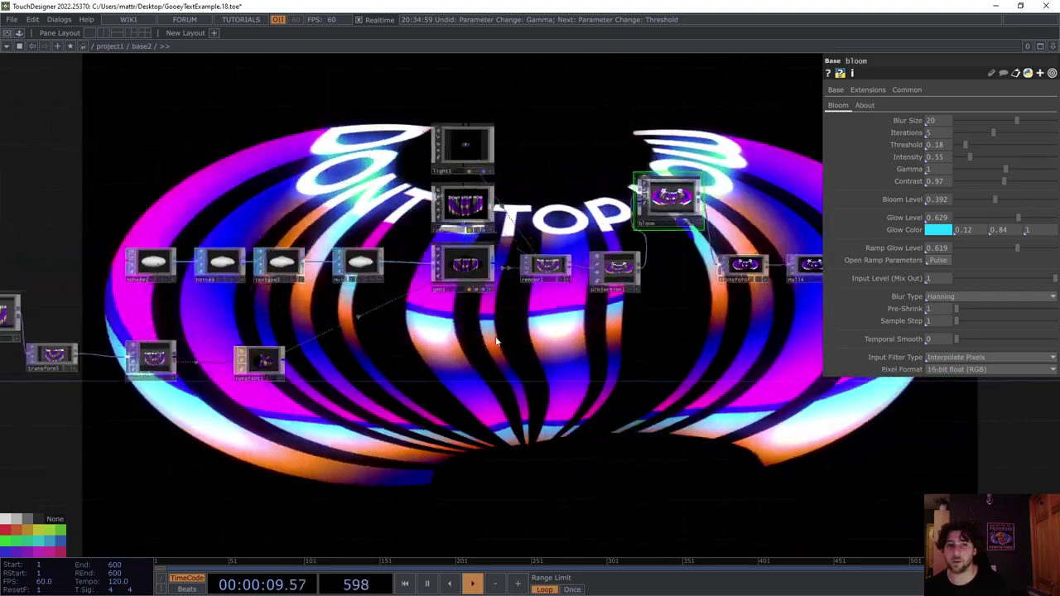
left_click_drag(253, 318, 371, 301)
left_click_drag(303, 298, 384, 281)
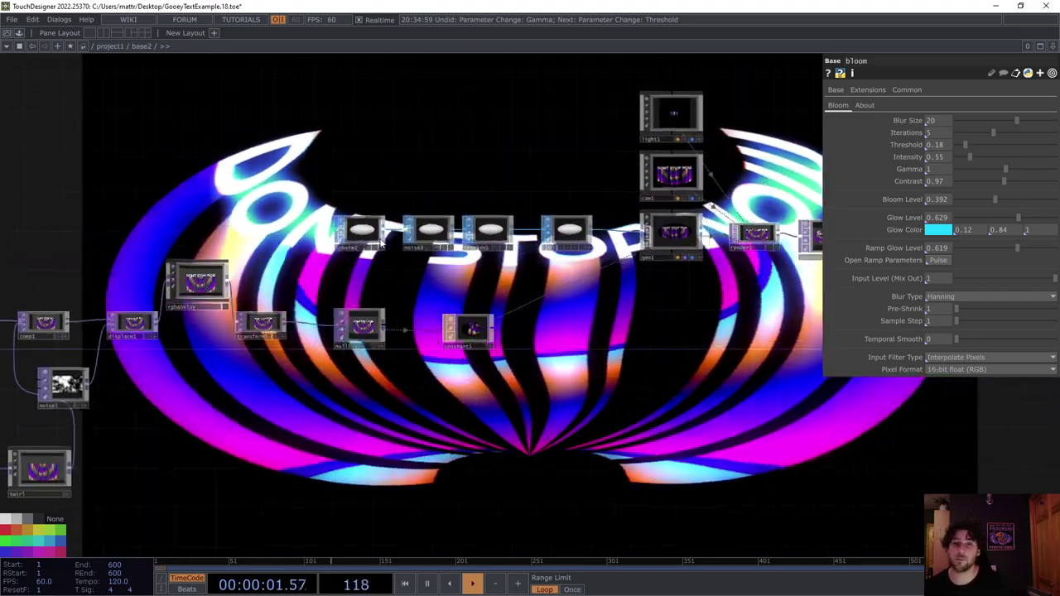
scroll(285, 330, "up", 6)
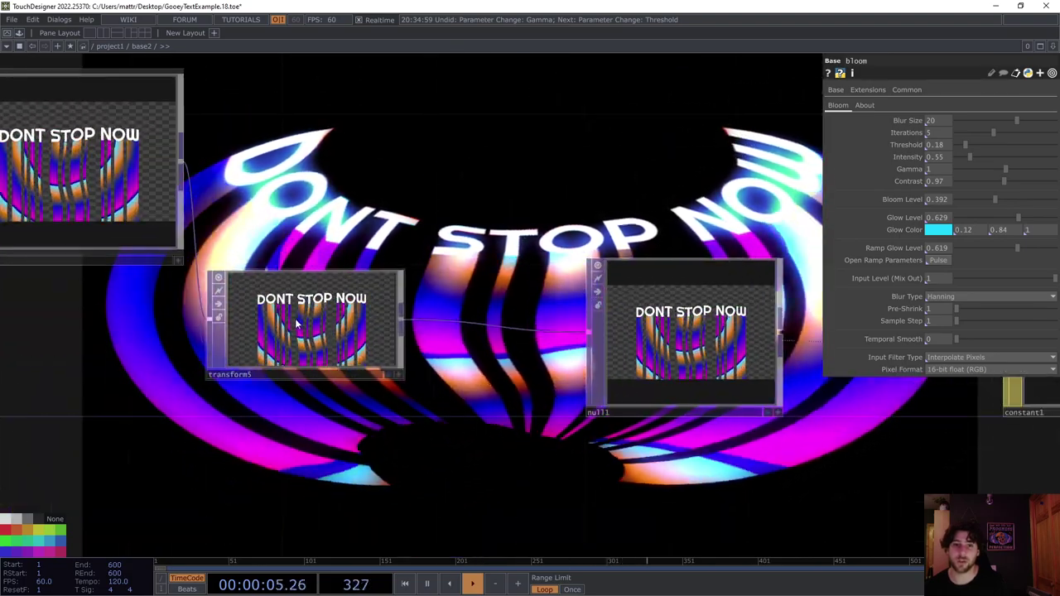
left_click(297, 326)
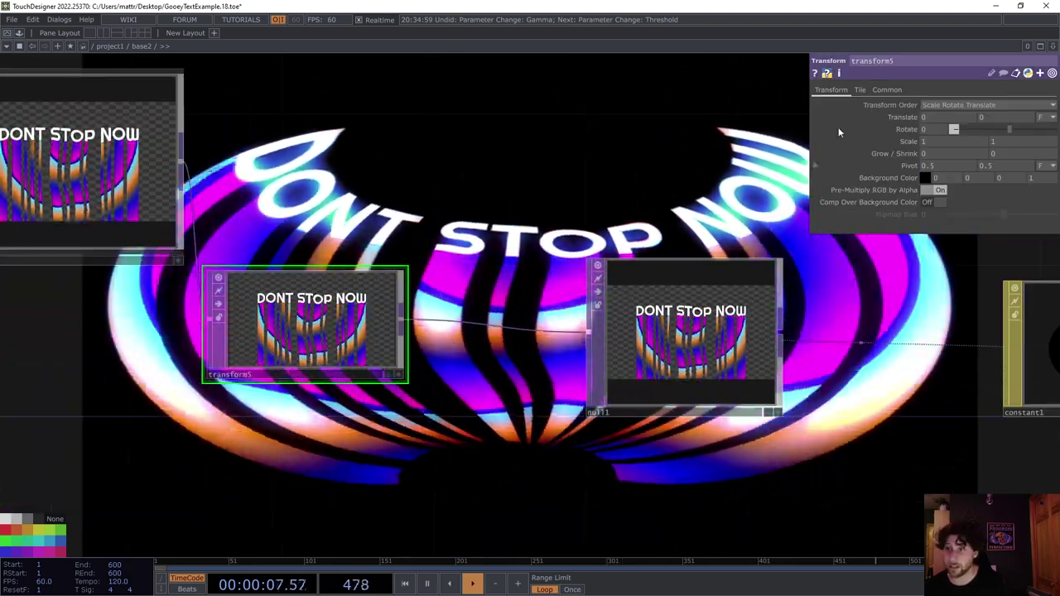
left_click(861, 90)
left_click(928, 105)
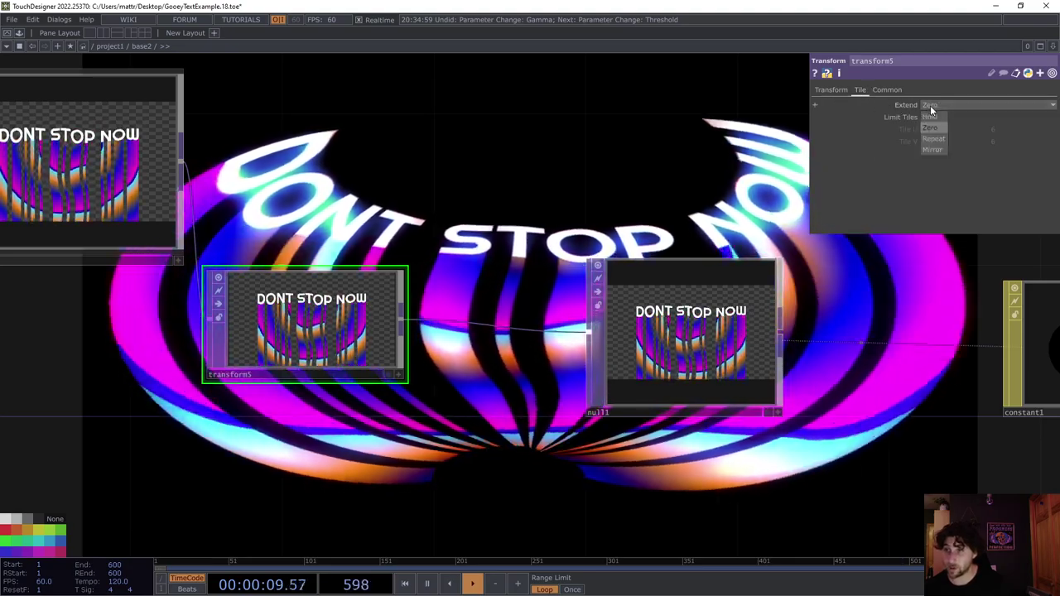
left_click(940, 135)
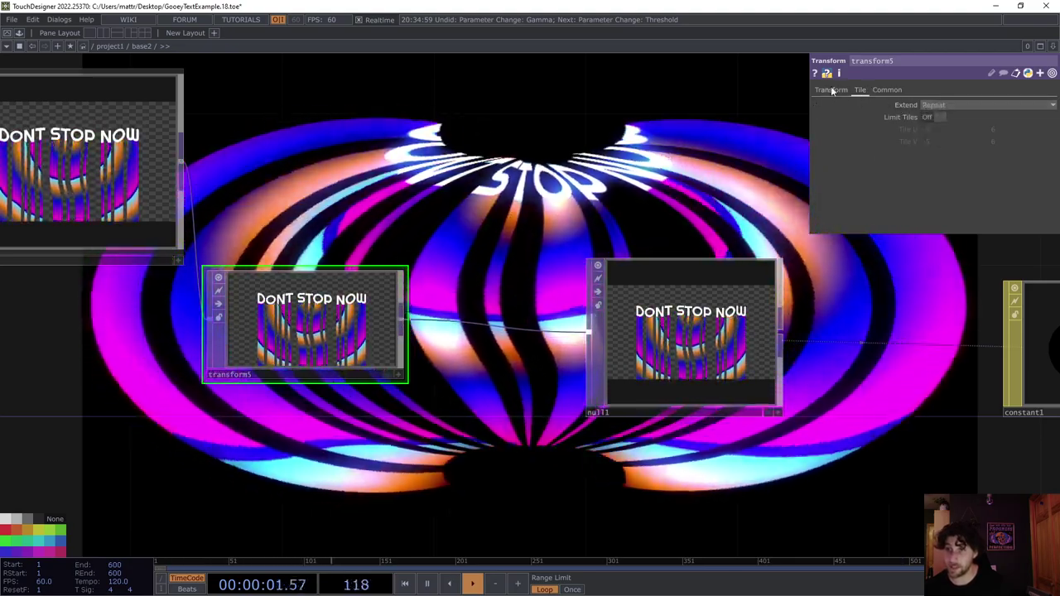
Step: Animate transform5's horizontal translate with the expression absTime.seconds*.4
left_click(831, 90)
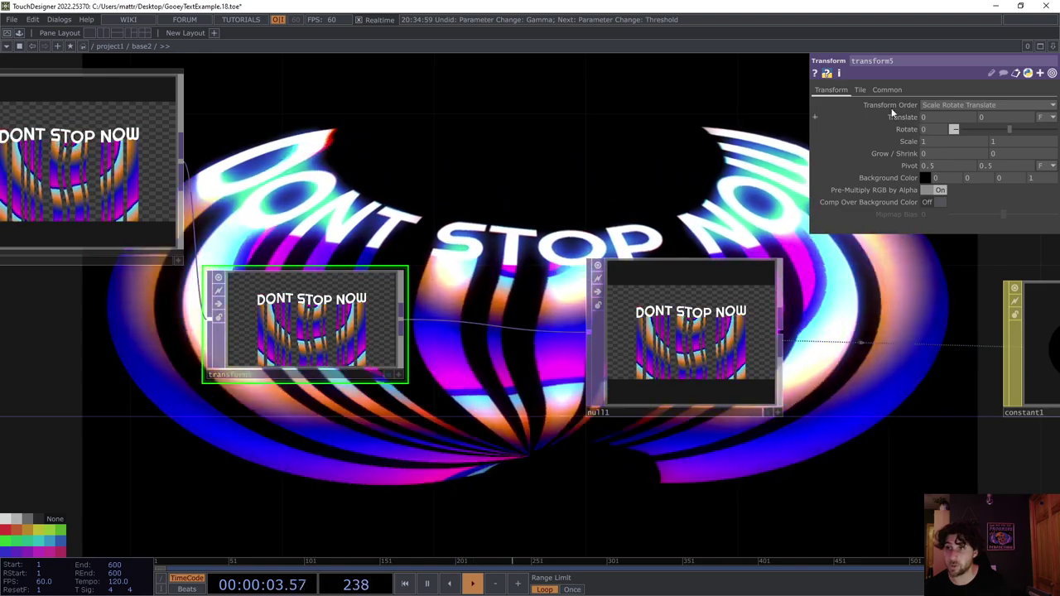
left_click(909, 129)
type("absTim")
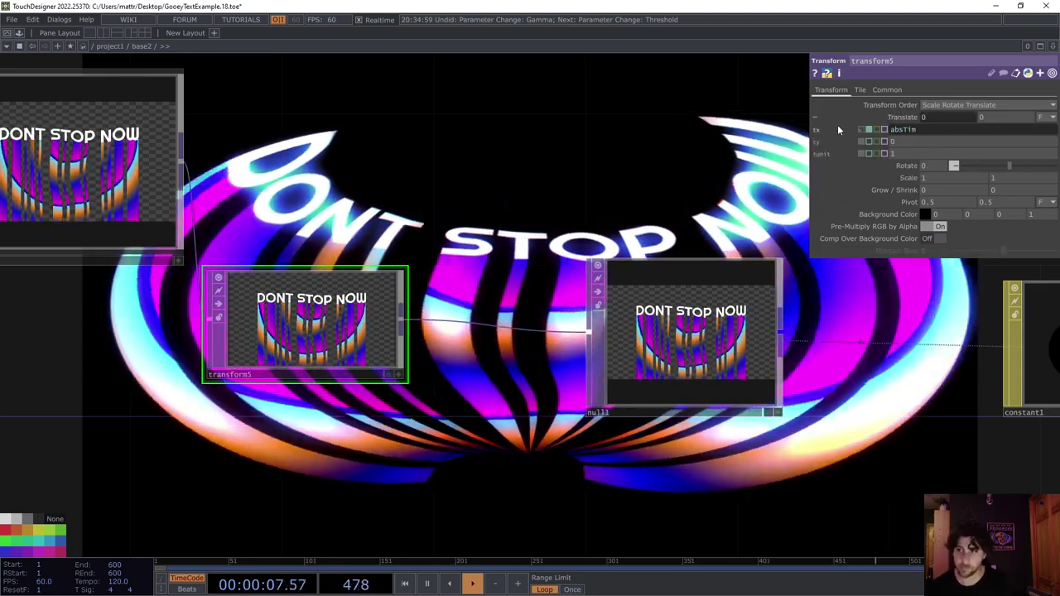
type("e.seconds*")
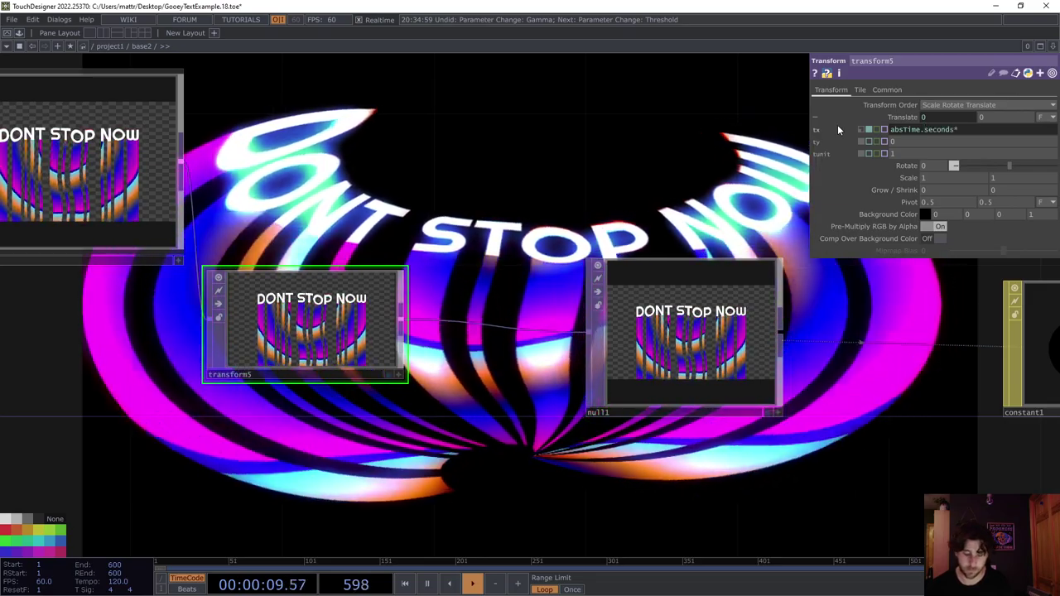
type(".4")
key("Return")
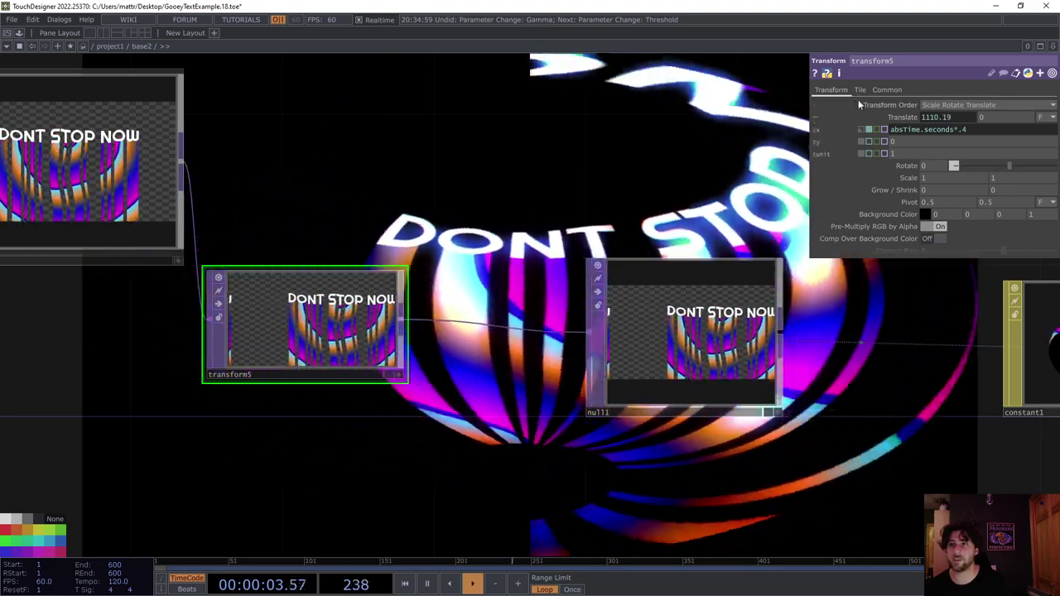
Step: Slow transform5's horizontal scroll by trying a .3 multiplier and settling on absTime.seconds*.2
left_click(981, 130)
key("BackSpace")
type("3")
key("Return")
left_click(981, 129)
key("BackSpace")
type("2")
key("Return")
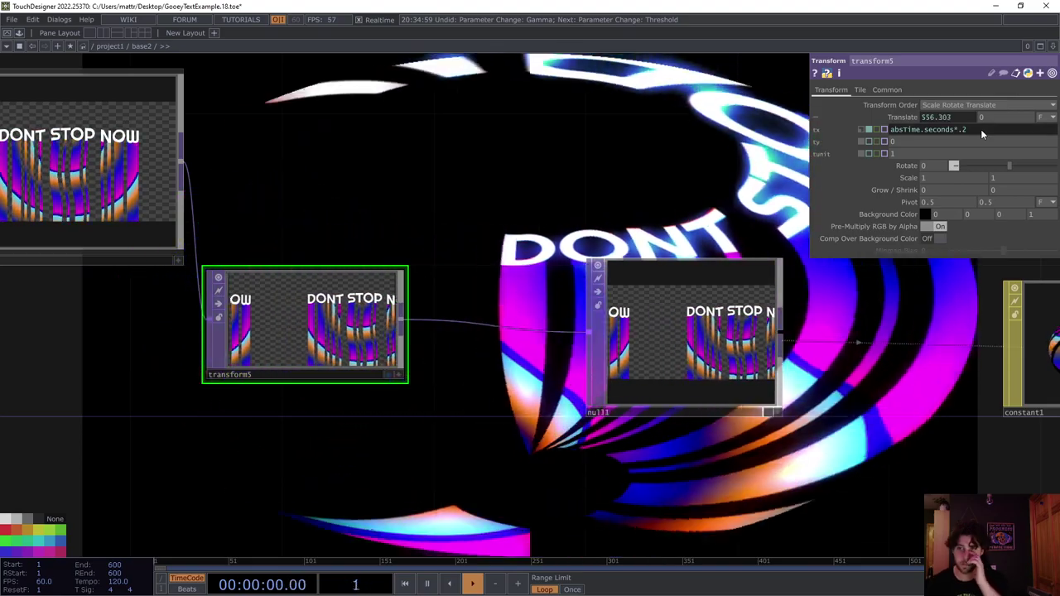
Step: Reduce the amplitude of noise3 on the sphere to 0.3
left_click_drag(751, 179, 692, 176)
scroll(690, 176, "down", 5)
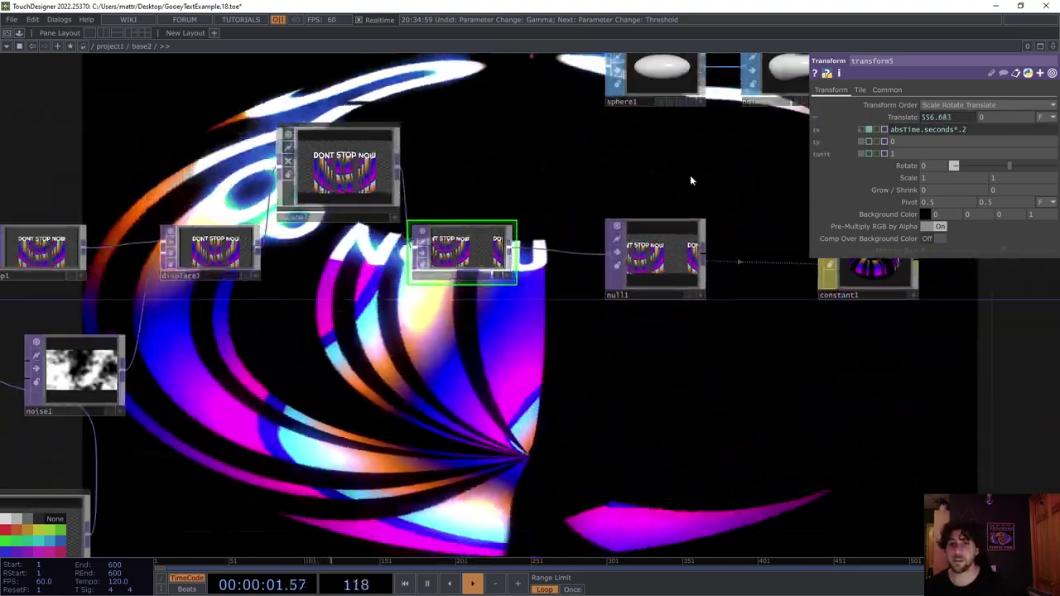
scroll(479, 164, "down", 2)
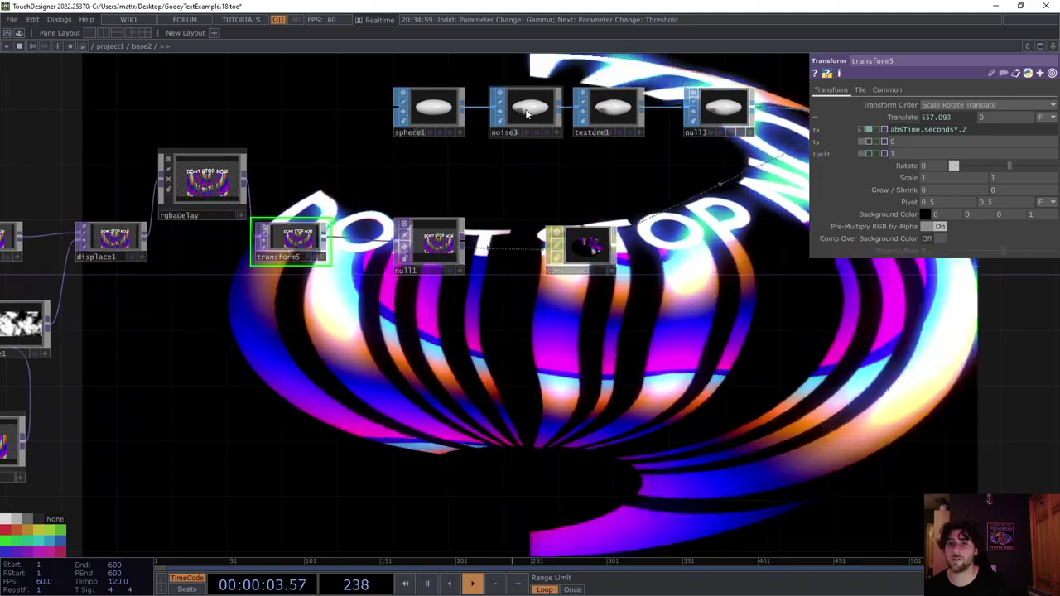
left_click(523, 106)
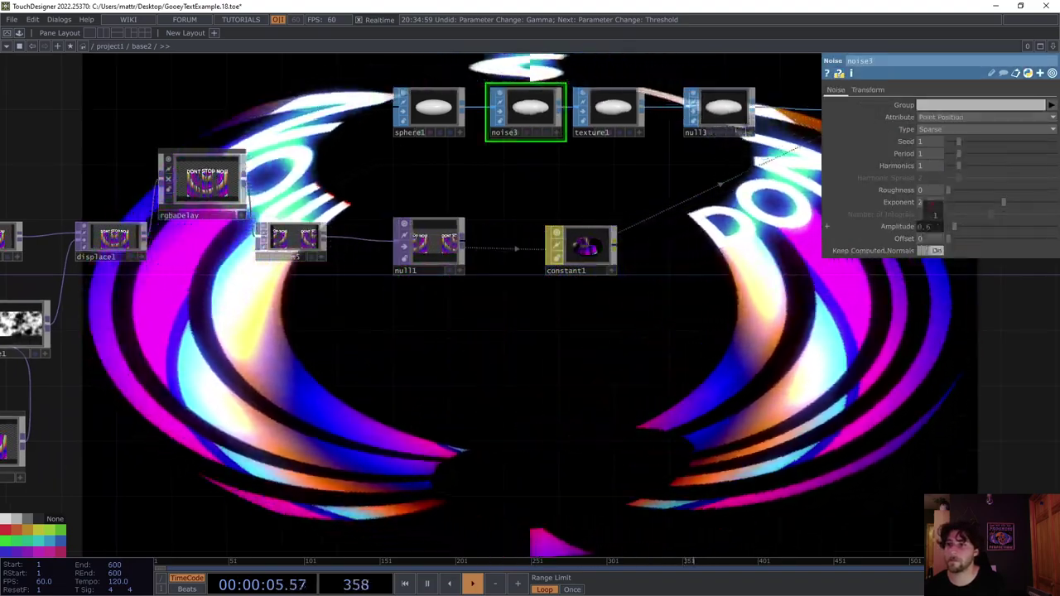
scroll(928, 229, "up", 3)
left_click_drag(827, 370, 596, 260)
scroll(596, 260, "down", 5)
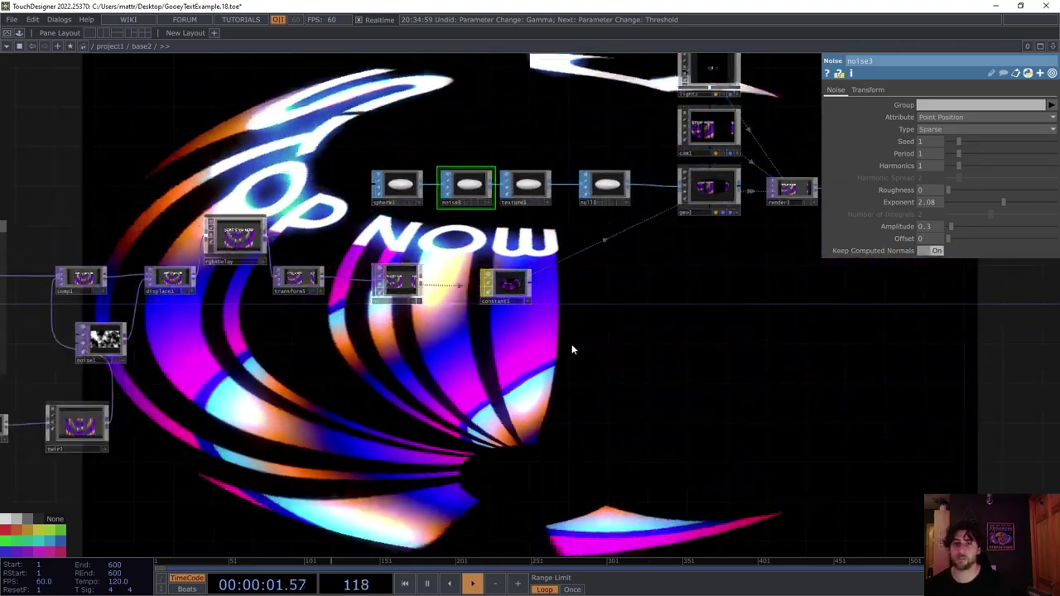
Step: Apply the expression absTime.seconds*.2 to transform5's vertical translate as well
left_click_drag(502, 370, 584, 396)
scroll(355, 304, "up", 3)
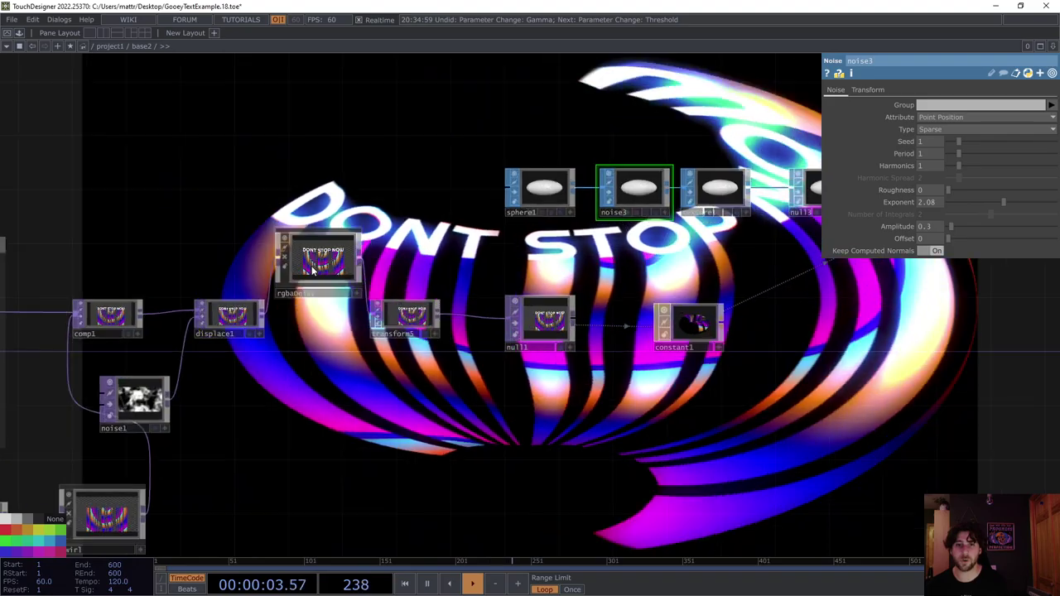
left_click(432, 318)
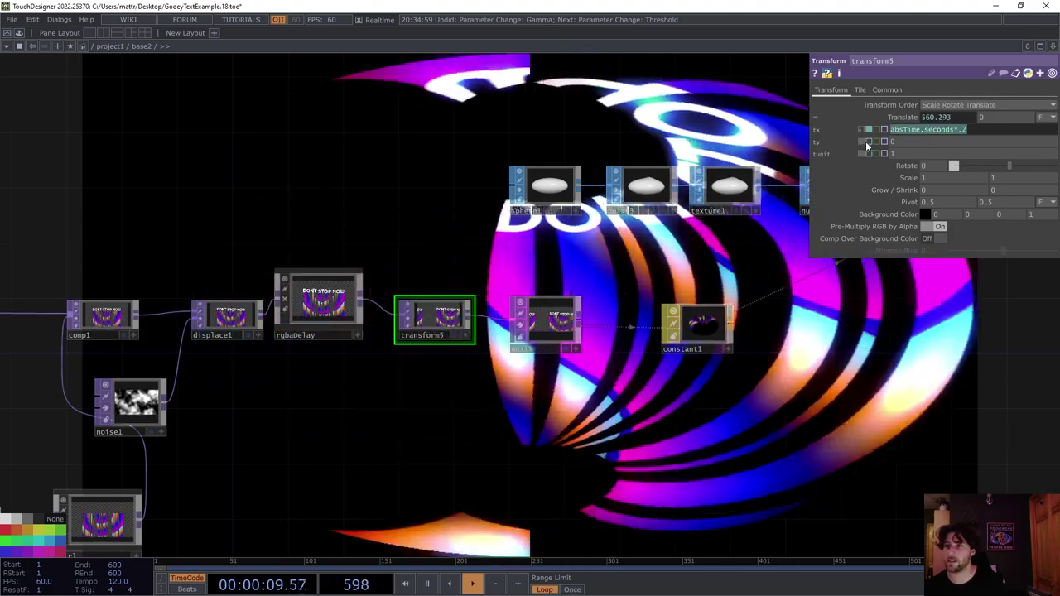
type("absTime.seconds*2")
key("Return")
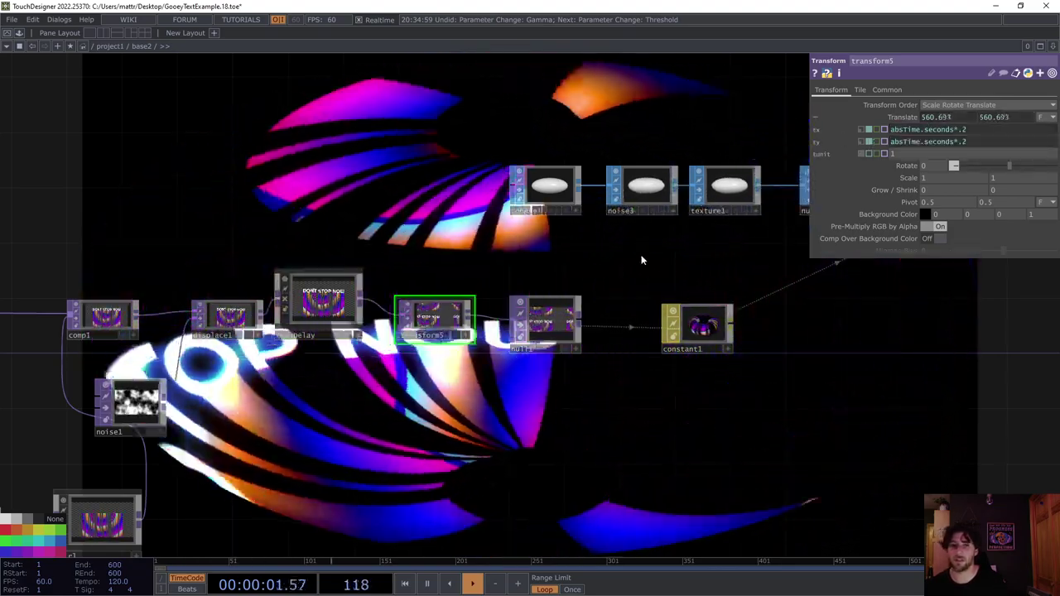
Step: Slow transform5's vertical translate from the trial .4 multiplier back to absTime.seconds*.2
left_click_drag(776, 384, 615, 305)
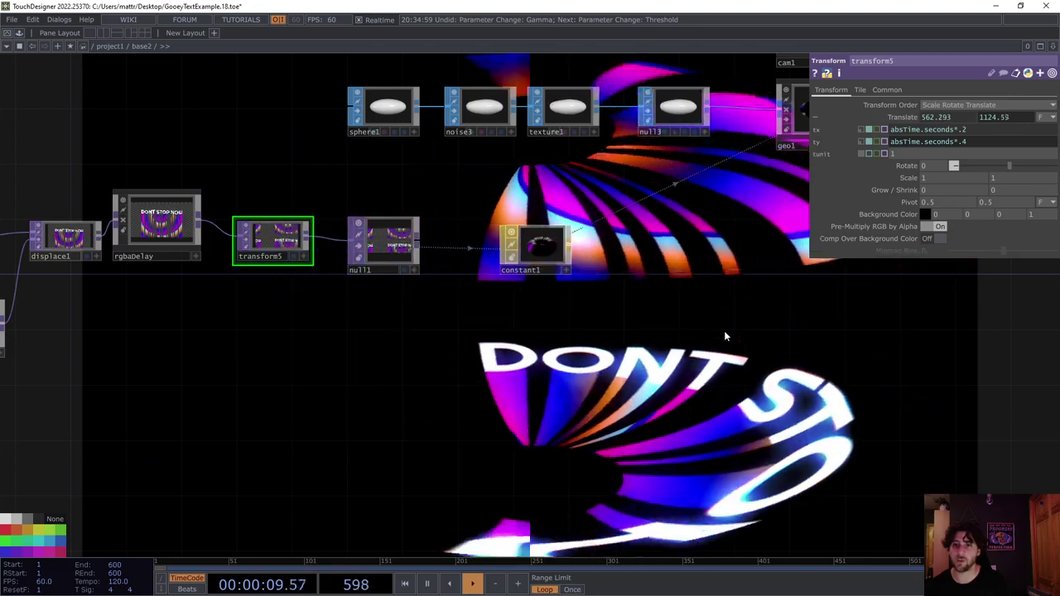
left_click_drag(756, 316, 465, 236)
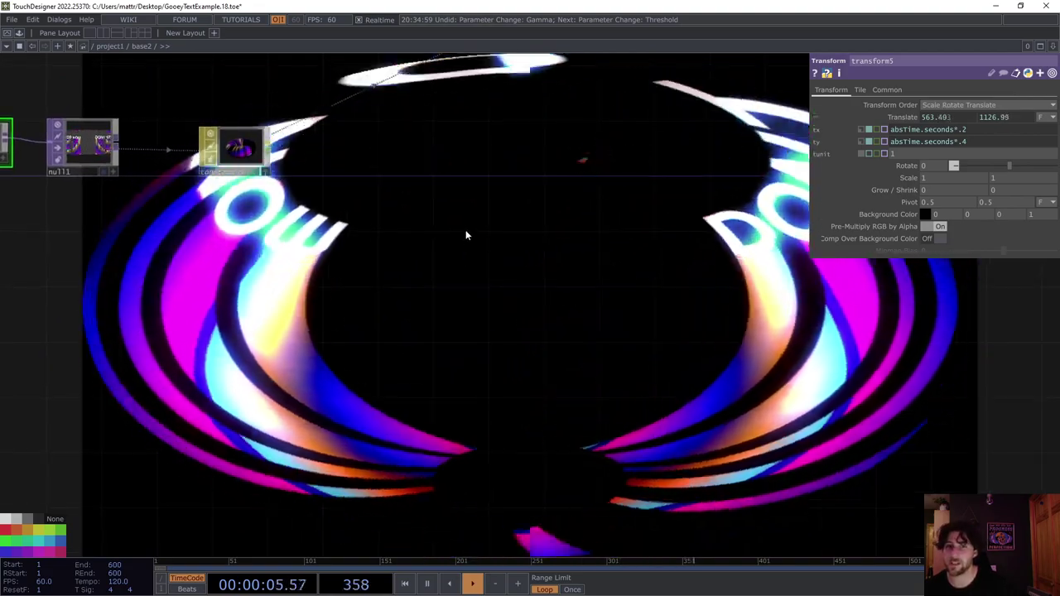
left_click(977, 142)
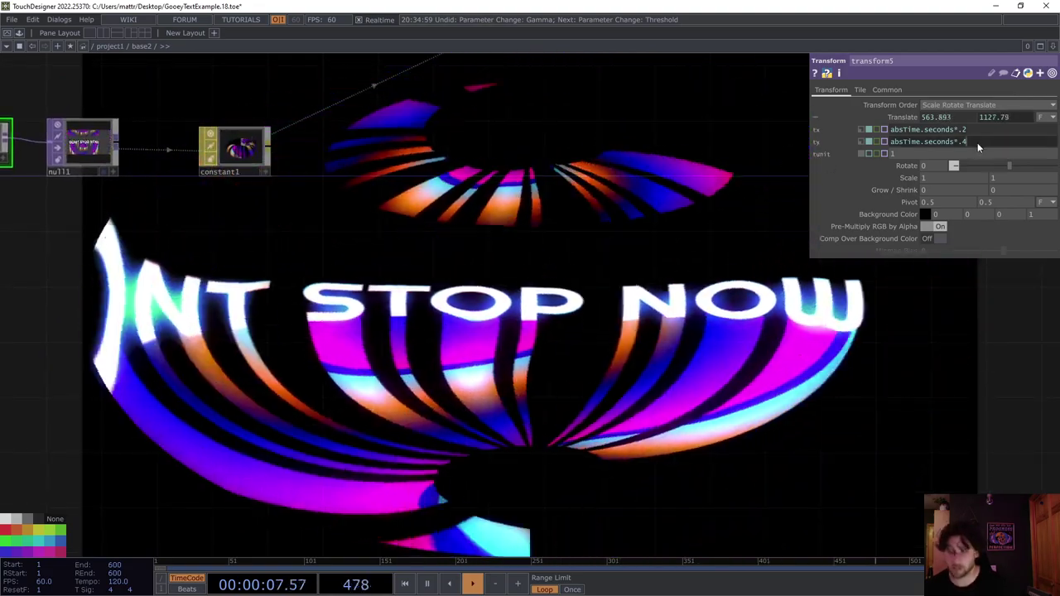
key("BackSpace")
type("2")
key("Return")
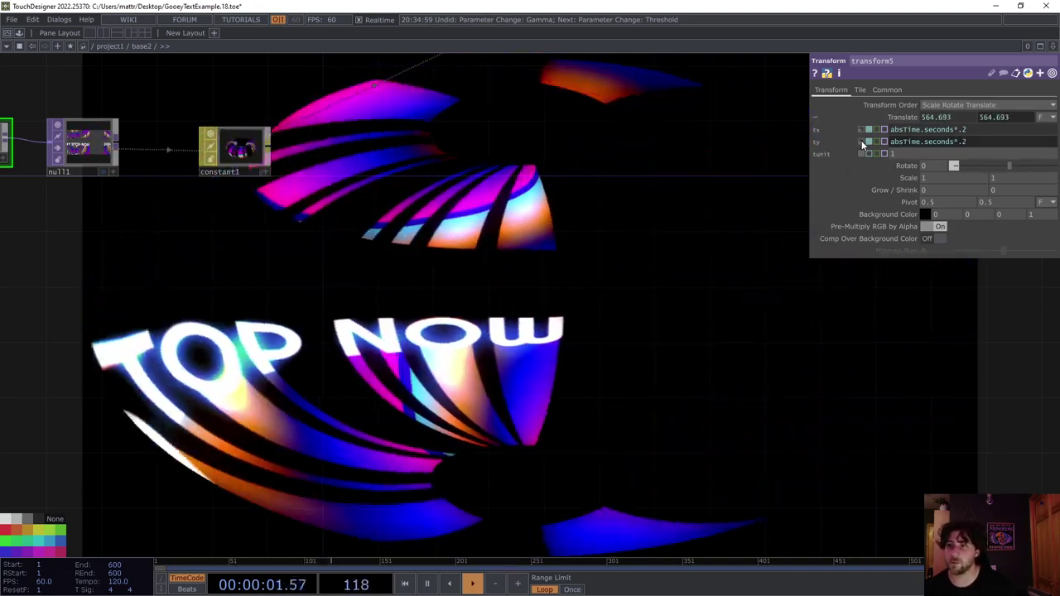
Step: Reset transform5's horizontal translate to a constant 0 and reverse the vertical scroll with absTime.seconds*-.2
left_click(863, 131)
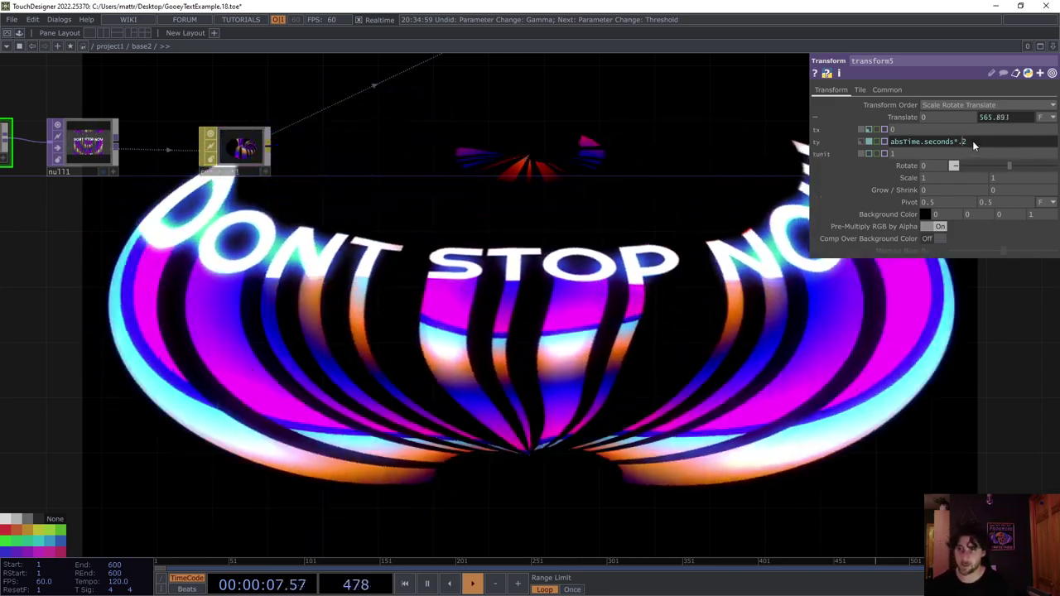
key("Left")
key("Left")
type("-")
key("Return")
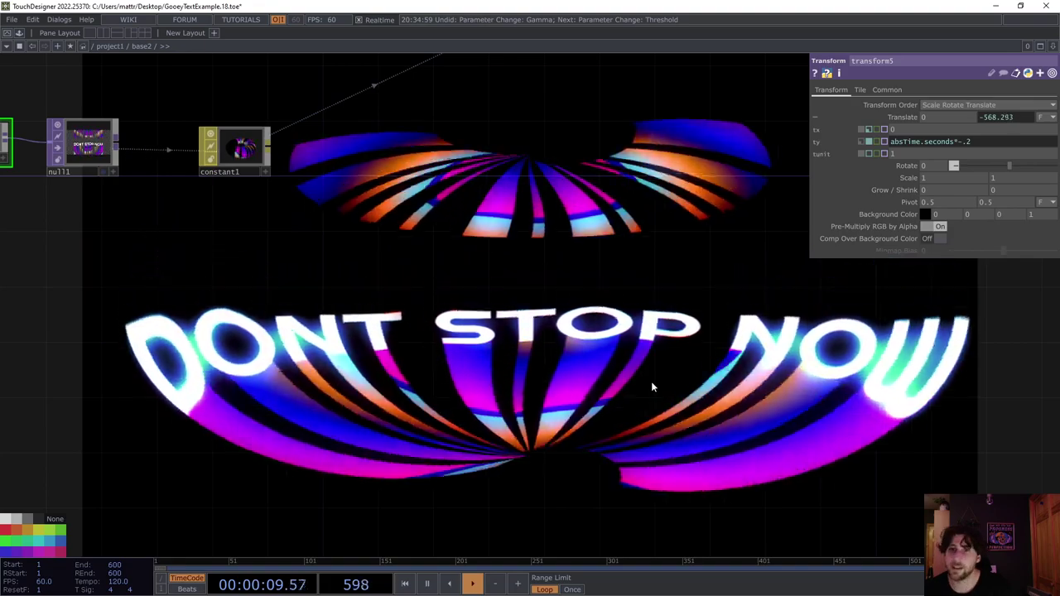
scroll(663, 276, "down", 2)
scroll(664, 276, "down", 2)
left_click_drag(663, 276, 464, 272)
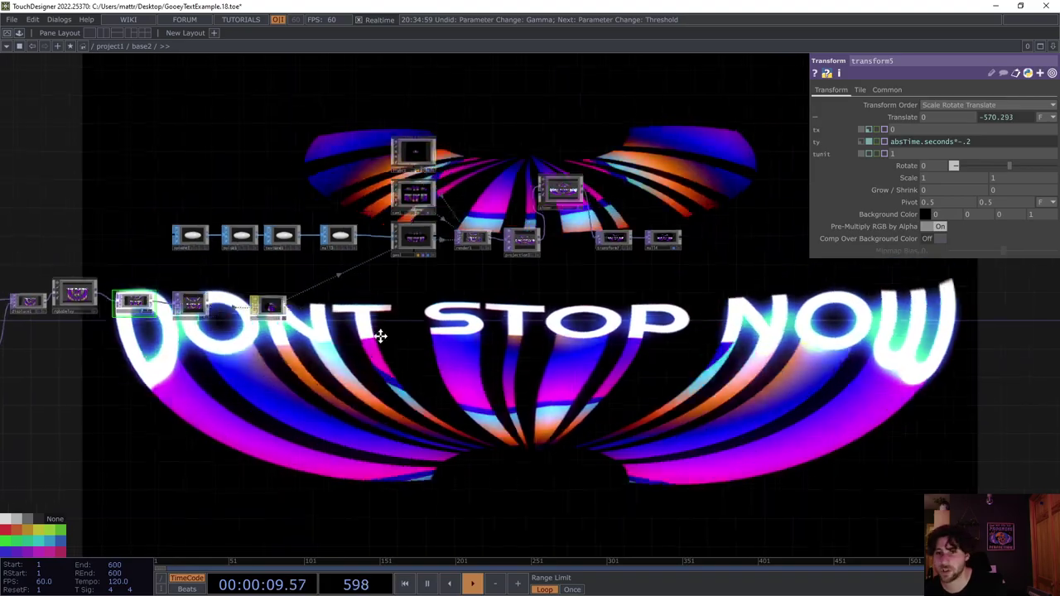
mouse_move(489, 331)
left_mouse_down()
mouse_move(525, 380)
mouse_move(724, 251)
left_mouse_up()
left_click_drag(433, 422, 528, 379)
left_click_drag(445, 398, 481, 392)
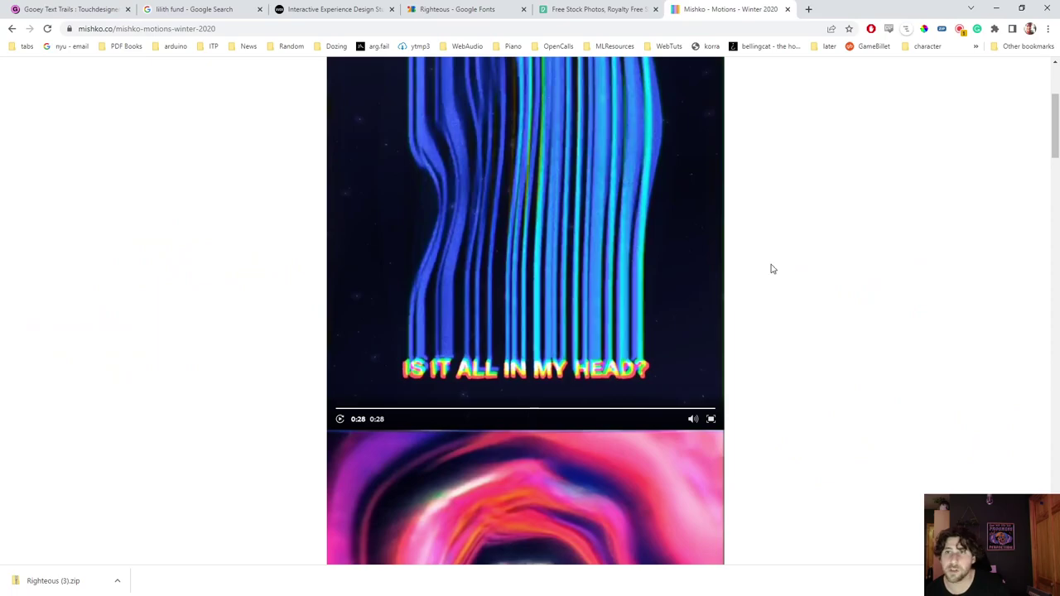
Step: Switch to Pexels in the browser, search for surf, and browse the video results for source footage
left_click(635, 10)
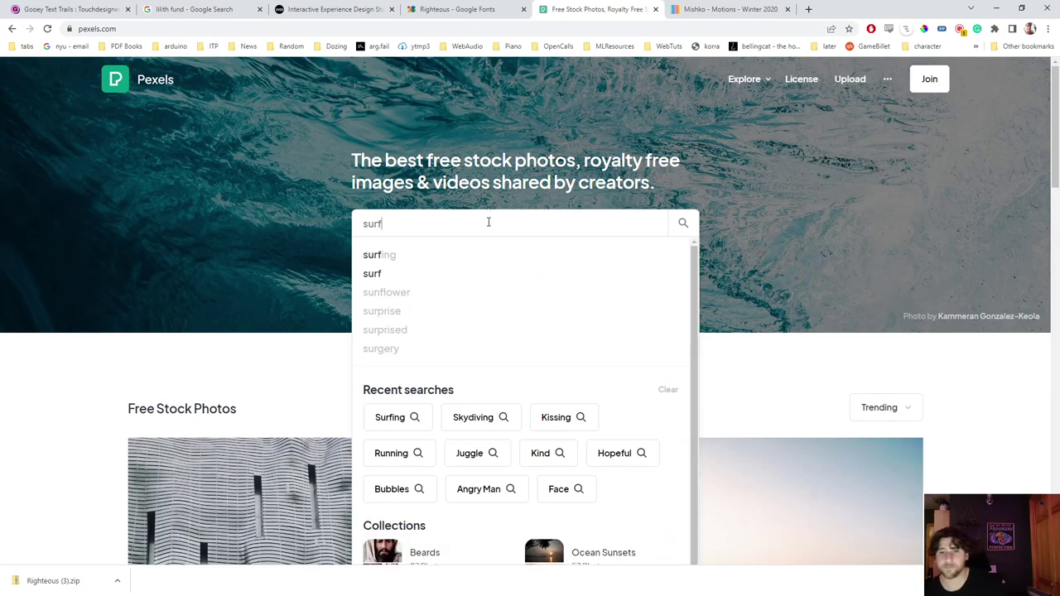
key("Return")
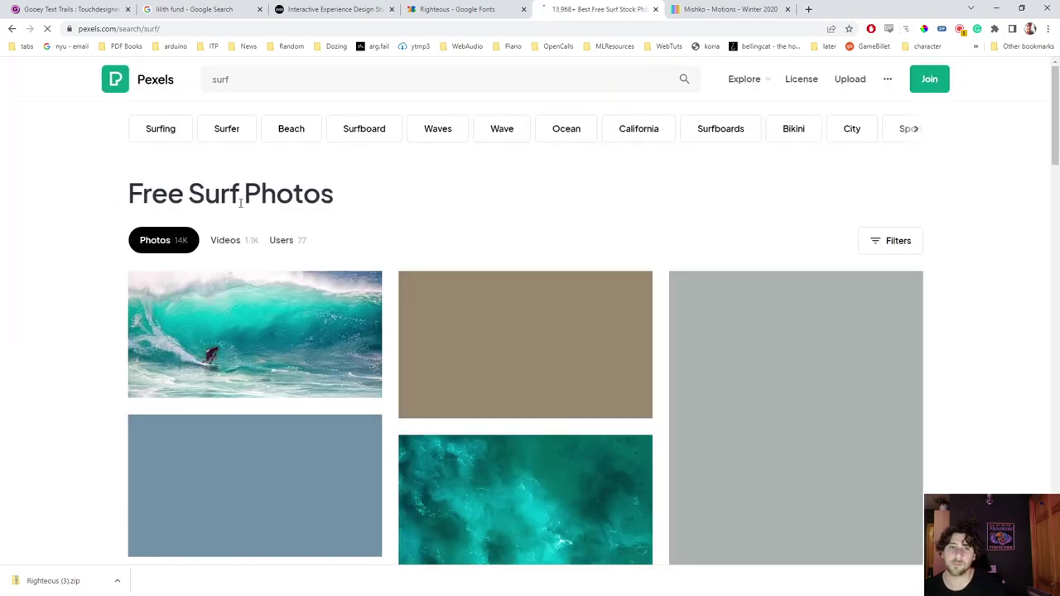
left_click(226, 240)
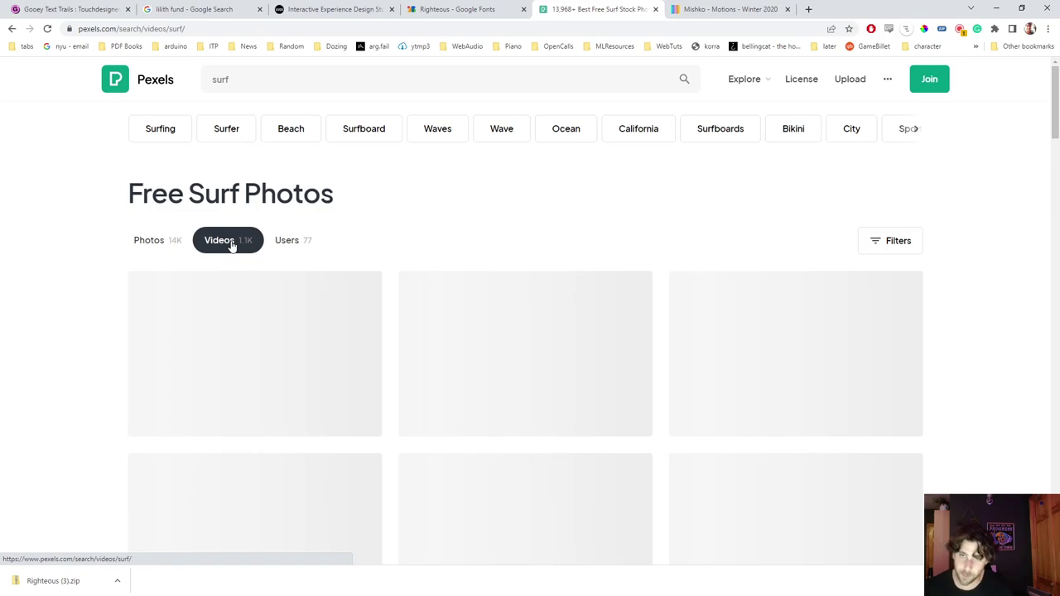
scroll(357, 249, "down", 3)
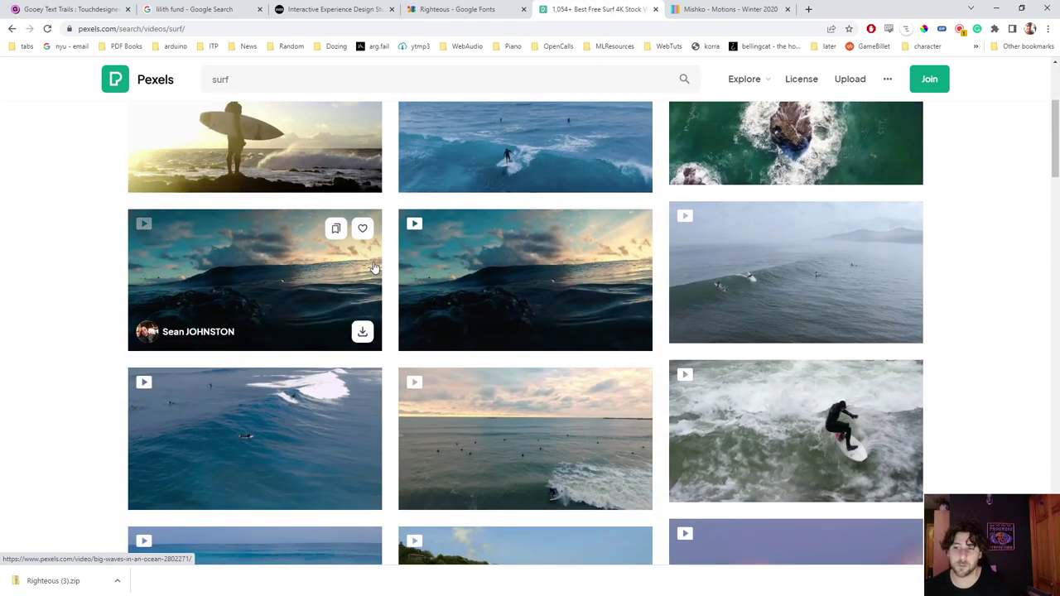
scroll(696, 322, "down", 4)
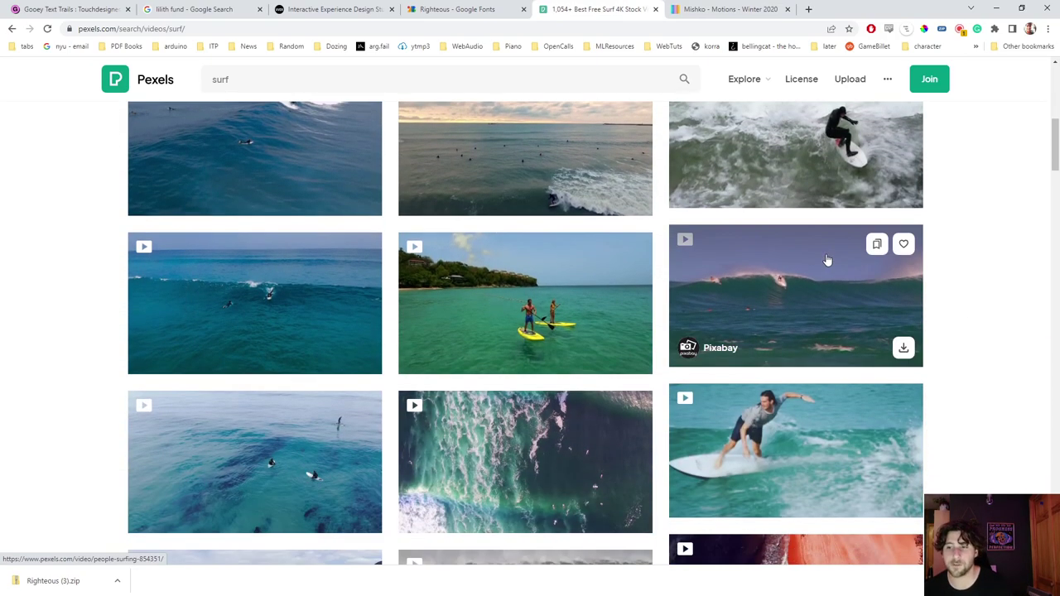
scroll(812, 422, "up", 2)
scroll(753, 290, "down", 4)
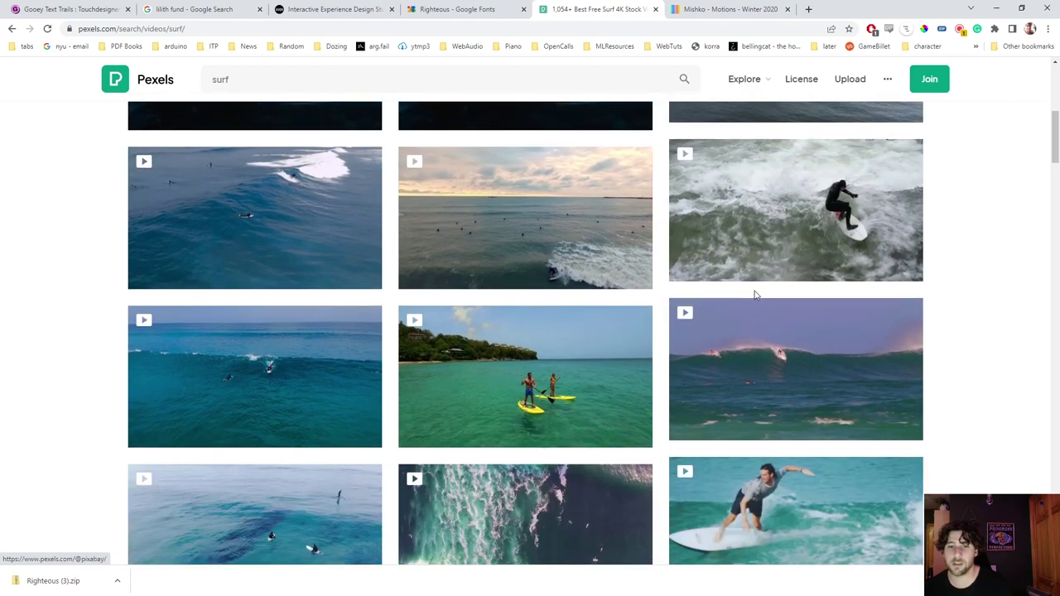
Step: Find the clip of a male surfer skillfully riding the waves in the Pexels surf results and download it
scroll(755, 297, "down", 2)
scroll(518, 333, "down", 3)
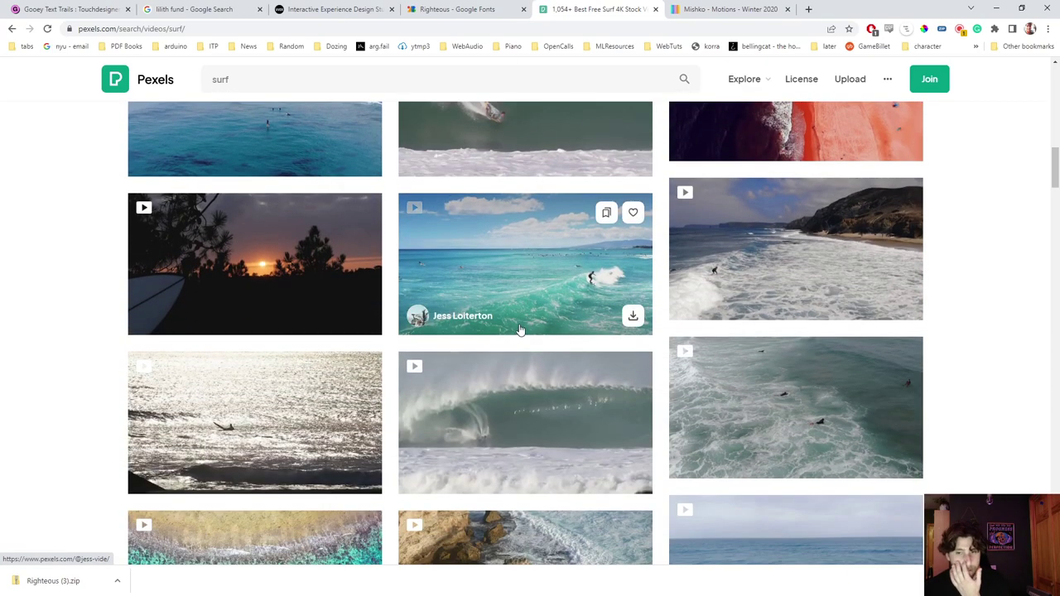
scroll(530, 327, "up", 5)
left_click(808, 302)
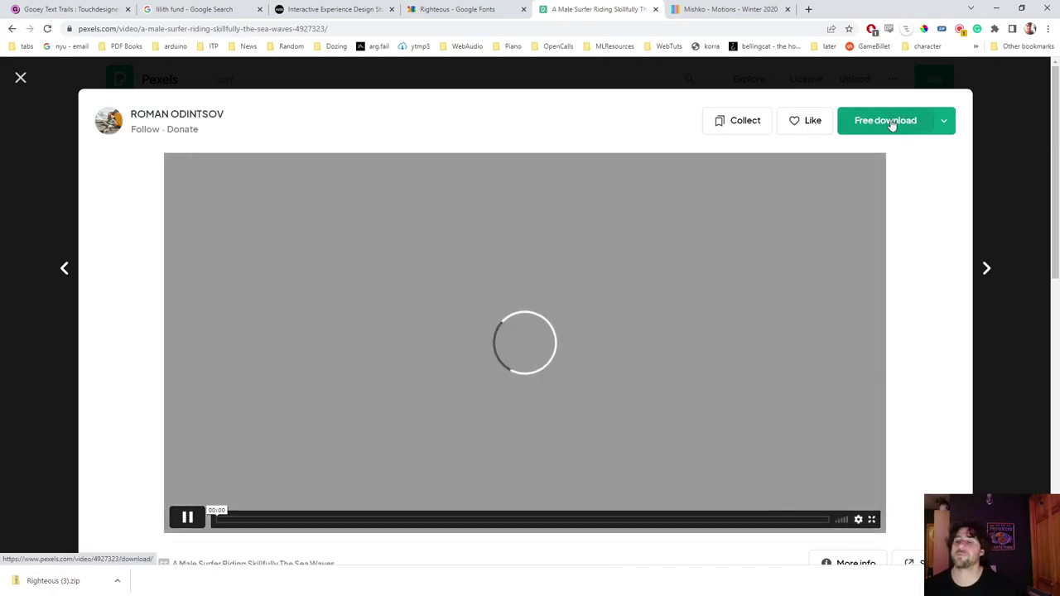
left_click(890, 120)
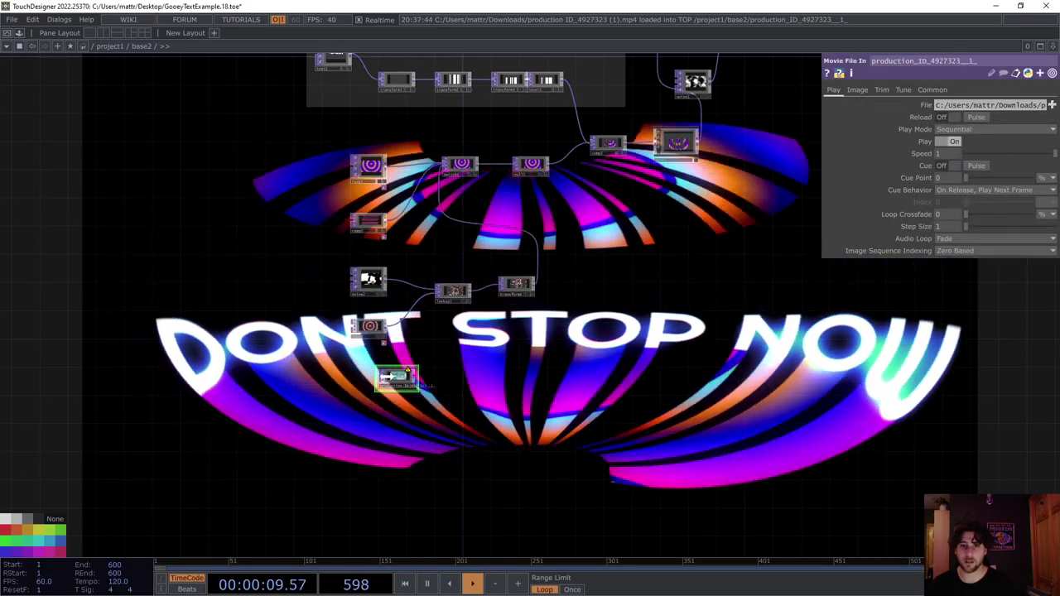
Step: Switch to TouchDesigner, position the surf clip's Movie File In below ramp3, and connect a new Lookup TOP after it
left_click_drag(396, 378, 383, 378)
scroll(464, 335, "up", 3)
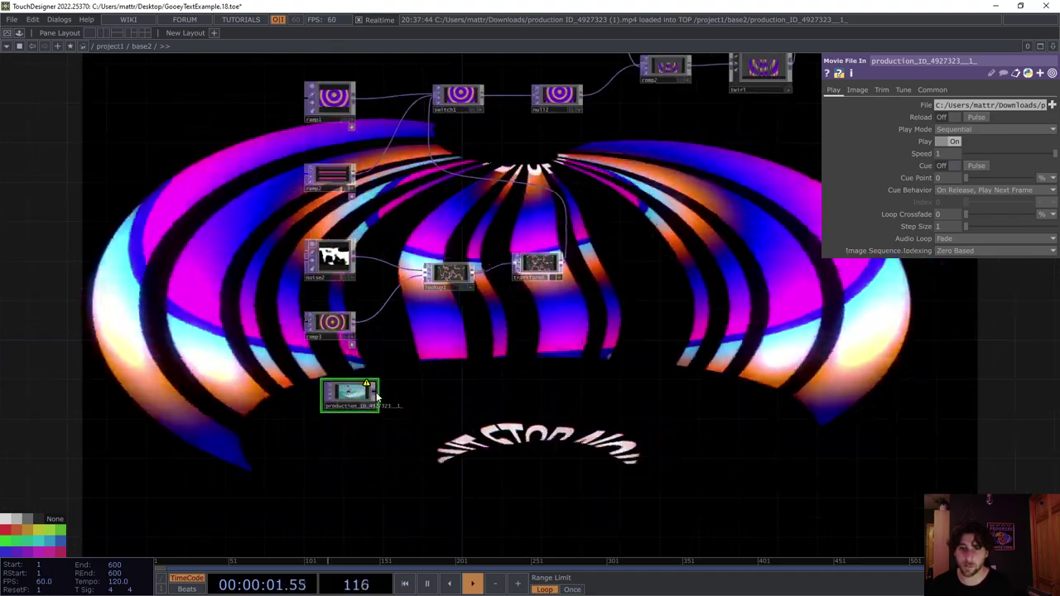
key("Tab")
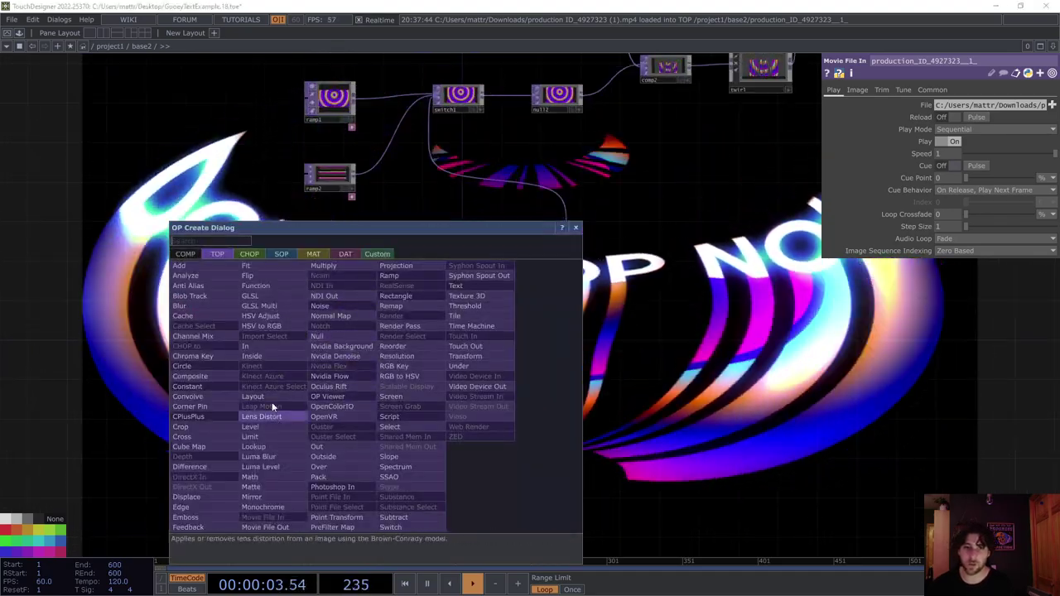
left_click(260, 444)
left_click(477, 392)
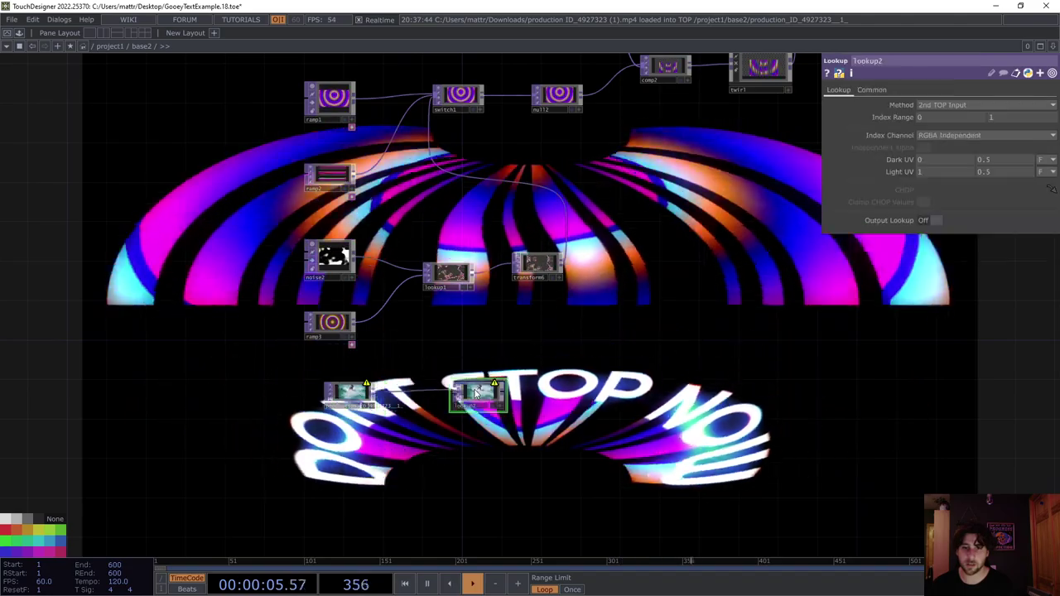
Step: Connect ramp3 to the second input of lookup2 and inspect the recoloured surf footage up close
scroll(390, 406, "up", 4)
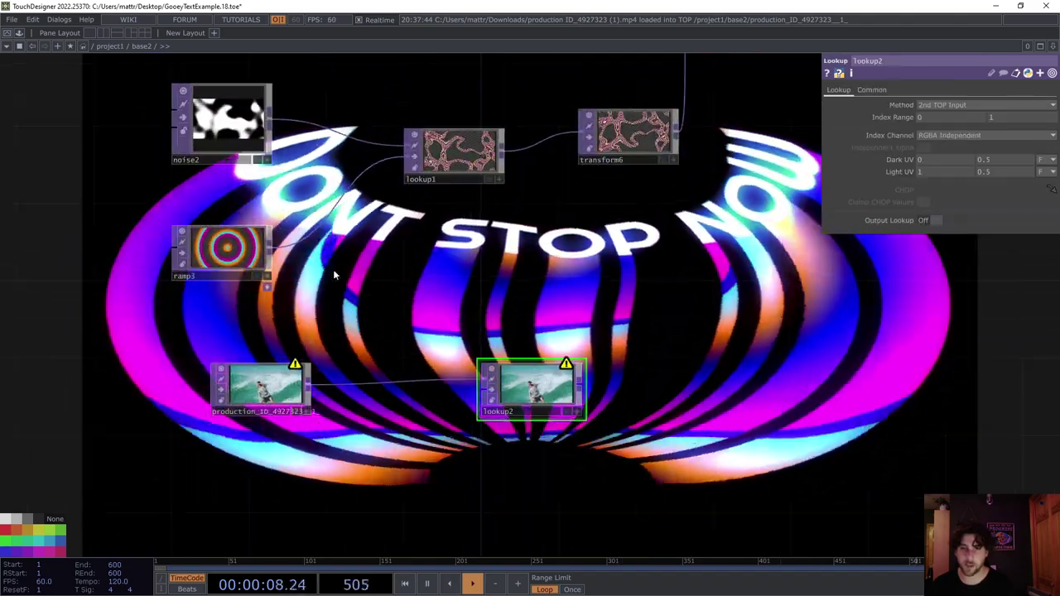
left_click_drag(273, 249, 478, 400)
scroll(564, 383, "up", 5)
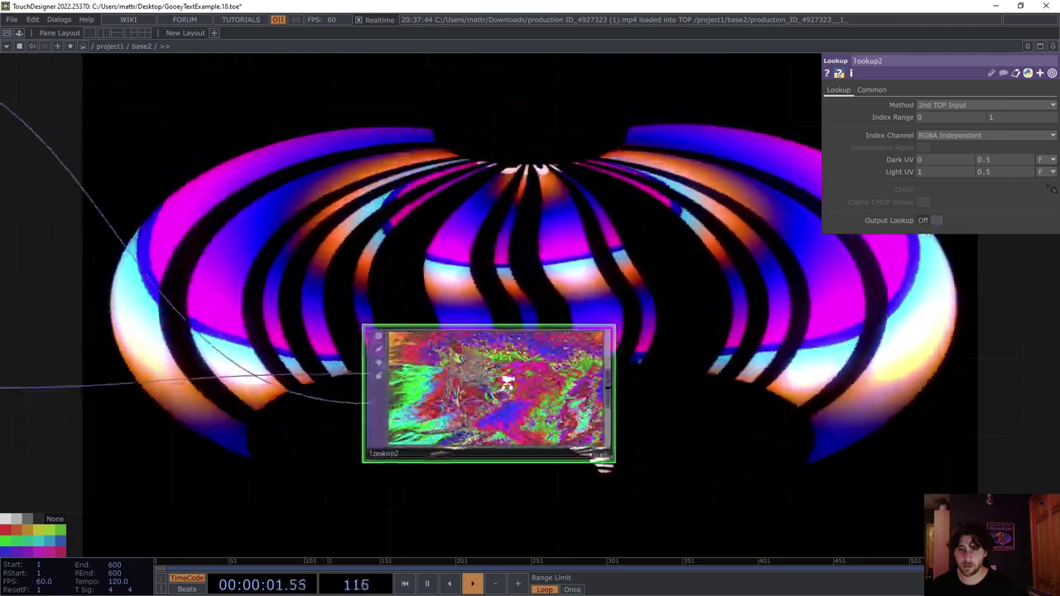
scroll(470, 389, "up", 3)
scroll(358, 345, "down", 6)
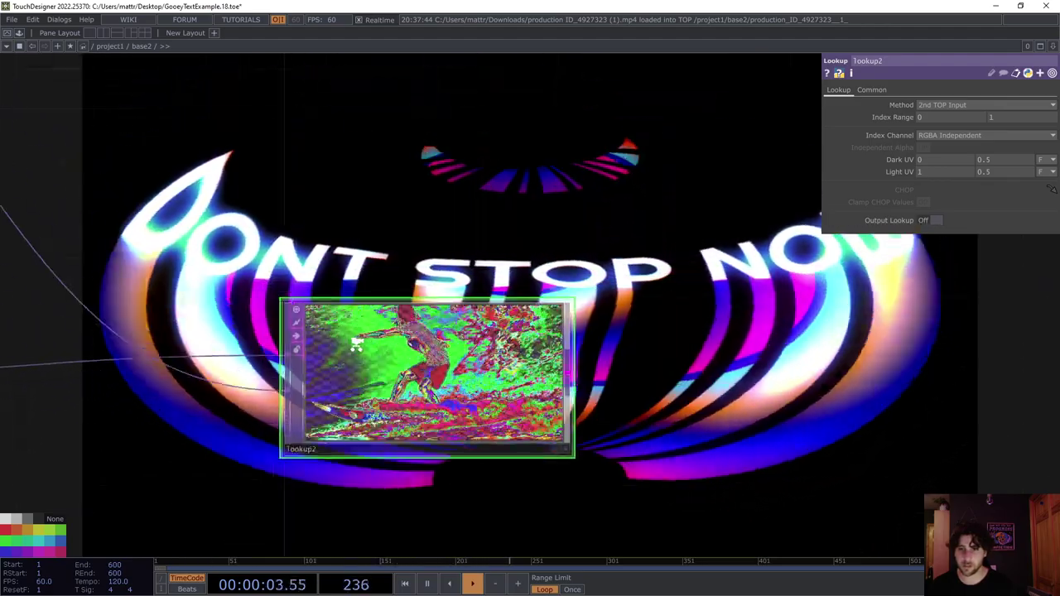
scroll(420, 319, "down", 6)
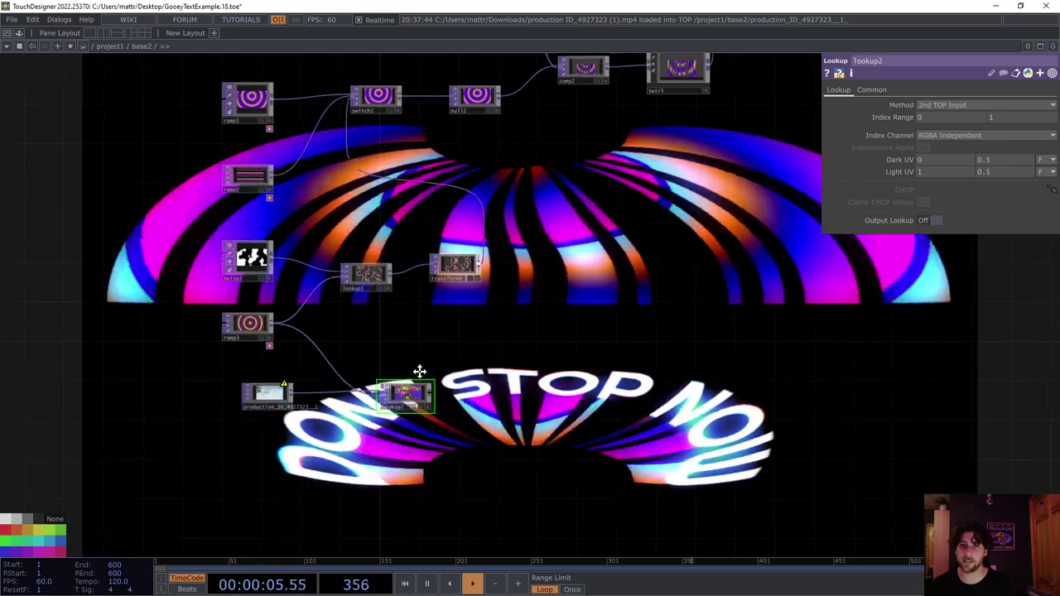
Step: Wire lookup2 into switch1 as its fourth input and raise the switch Index to 4.21 to select it
left_click_drag(427, 404, 357, 115)
left_click(371, 111)
left_click_drag(951, 103, 982, 105)
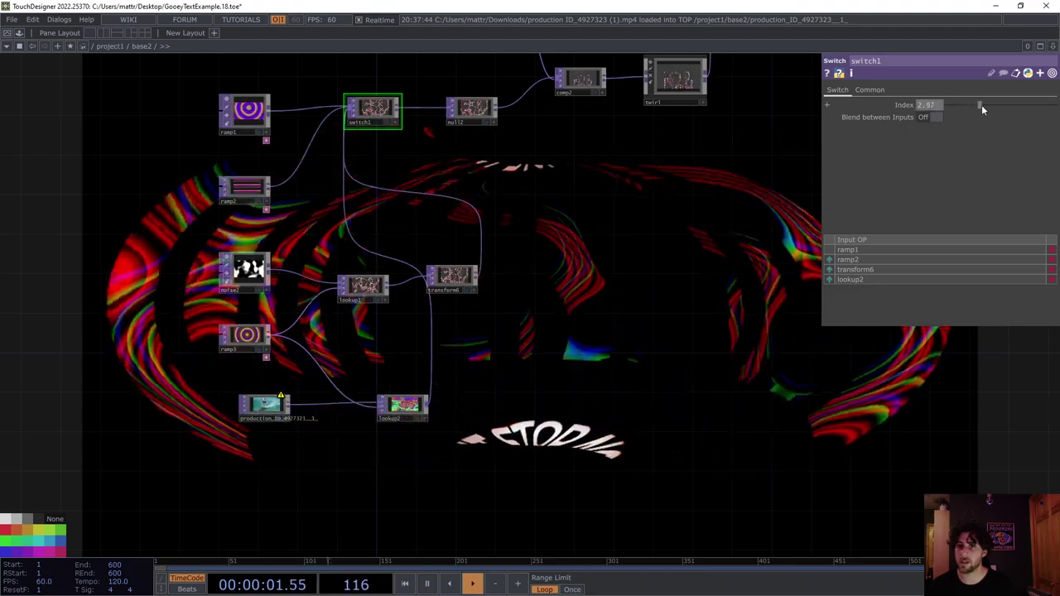
left_click_drag(745, 218, 656, 262)
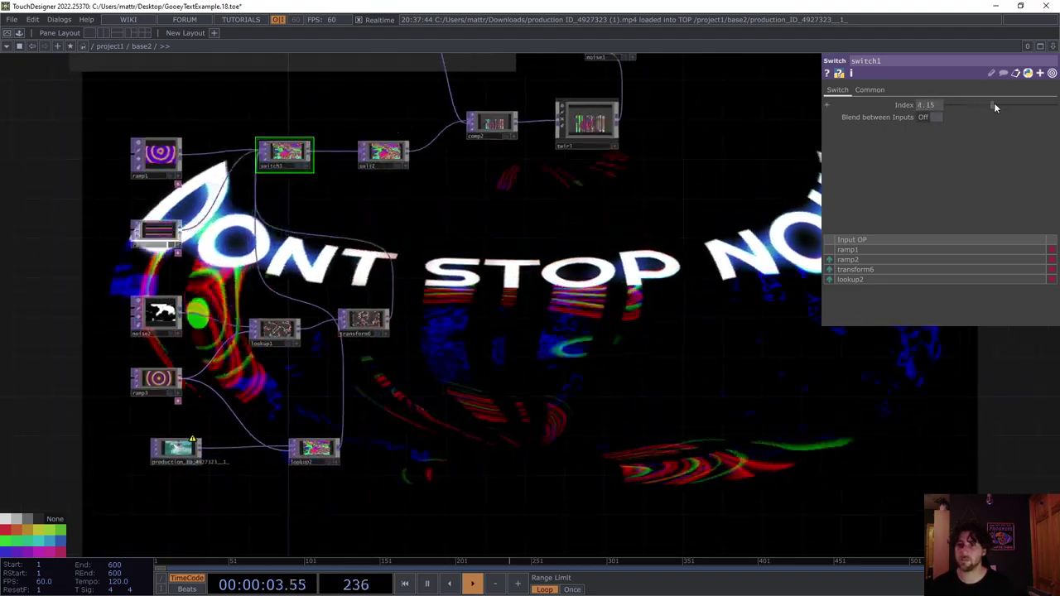
left_click_drag(995, 105, 996, 105)
Step: Enable Comp Over Background Color on transform5, between the rgbaDelay component and null1
left_click_drag(715, 191, 566, 289)
left_click_drag(588, 193, 462, 352)
scroll(412, 236, "up", 3)
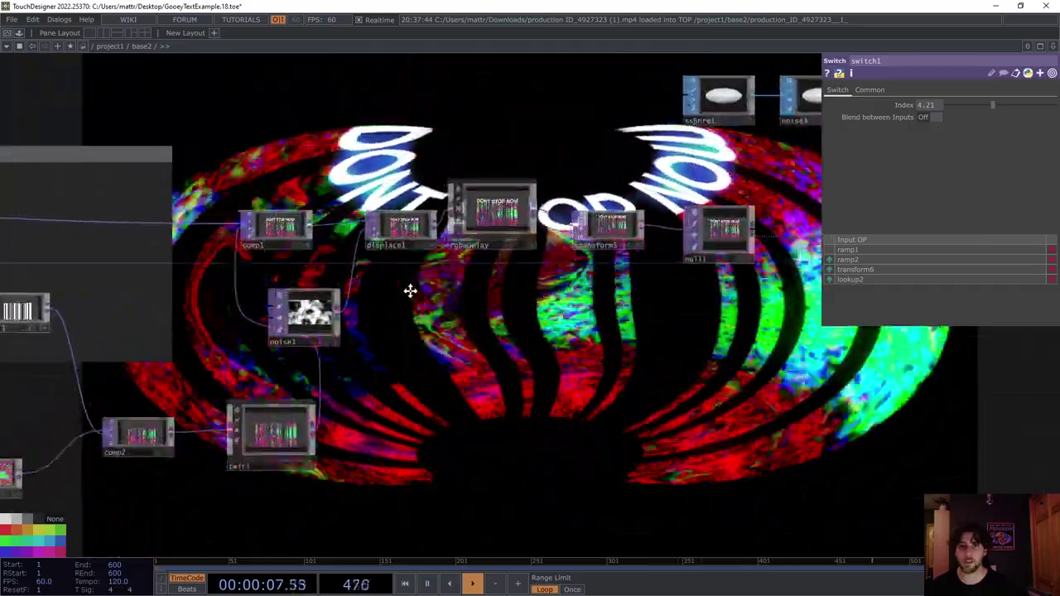
left_click_drag(420, 290, 273, 309)
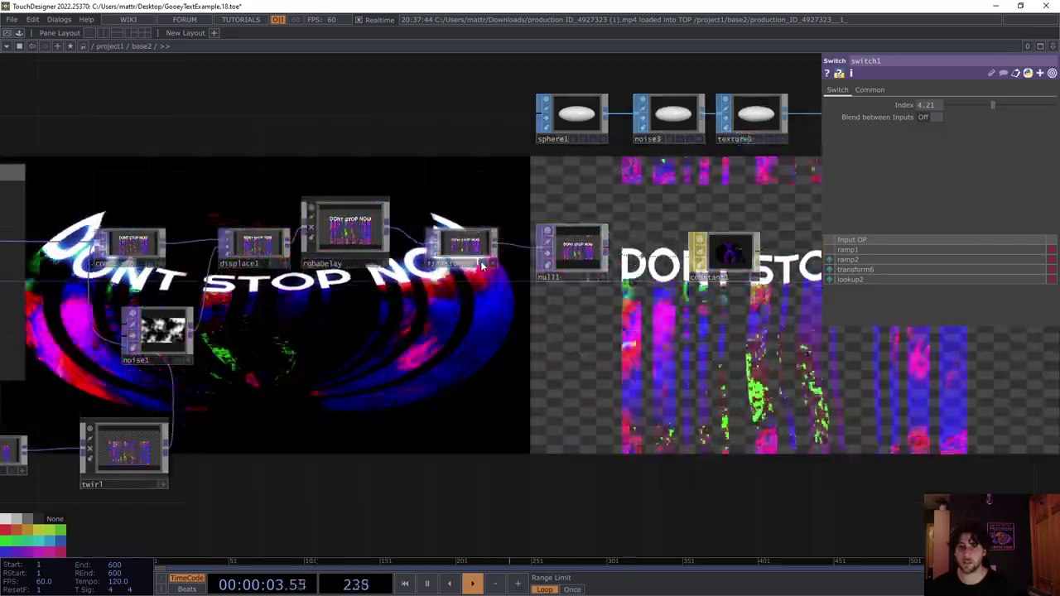
left_click(456, 246)
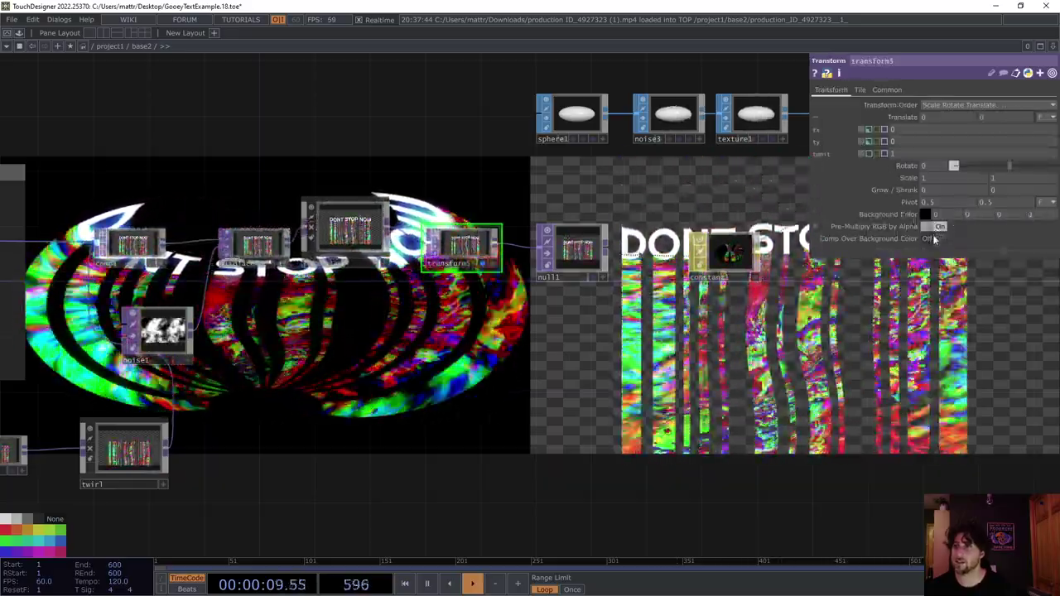
left_click(936, 238)
Step: Turn off the background display of null4 so that only the flat text texture is shown behind the network
left_click_drag(909, 344, 447, 182)
left_click_drag(531, 156, 223, 137)
scroll(394, 204, "down", 3)
left_click_drag(393, 205, 391, 249)
scroll(534, 126, "up", 2)
left_click(582, 150)
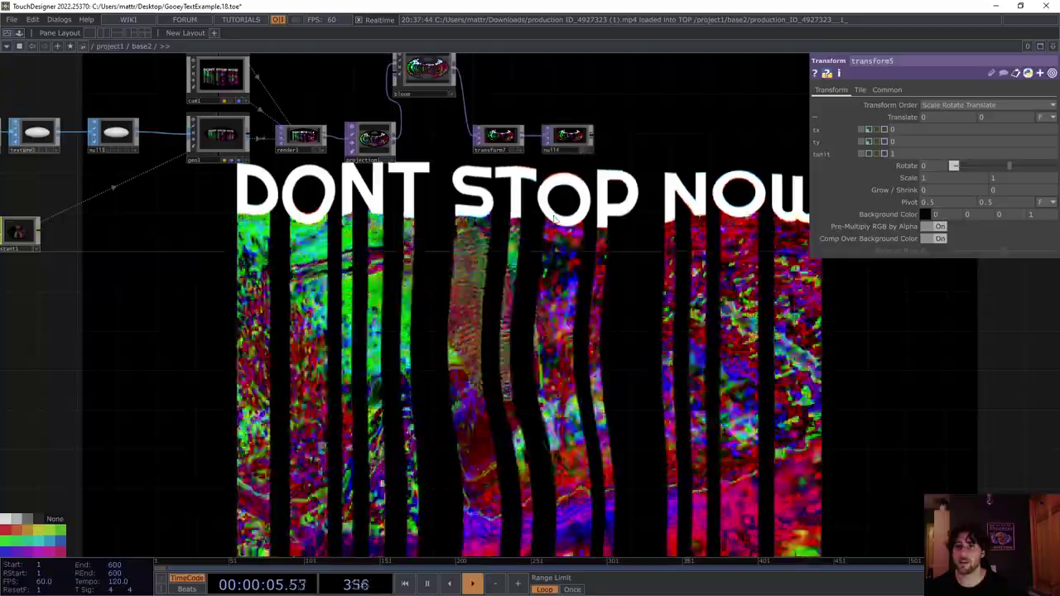
Step: Insert a Monochrome TOP on the wire between the surf clip and lookup2
left_click_drag(530, 326, 572, 270)
scroll(533, 297, "down", 3)
left_click_drag(472, 341, 567, 152)
left_click_drag(516, 266, 696, 108)
left_click_drag(324, 208, 400, 311)
scroll(310, 198, "up", 8)
scroll(311, 198, "down", 1)
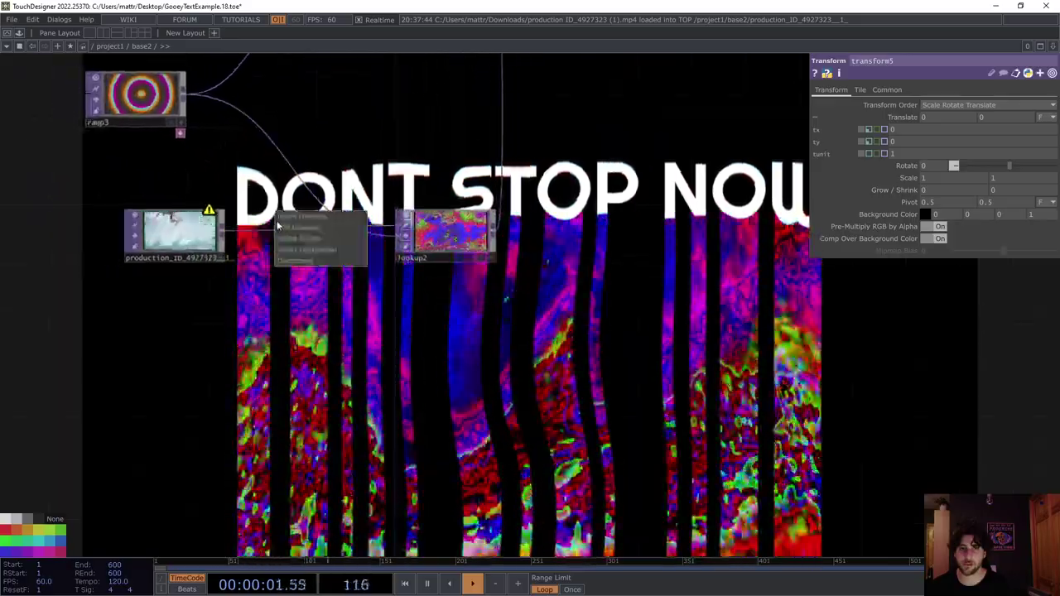
left_click(282, 222)
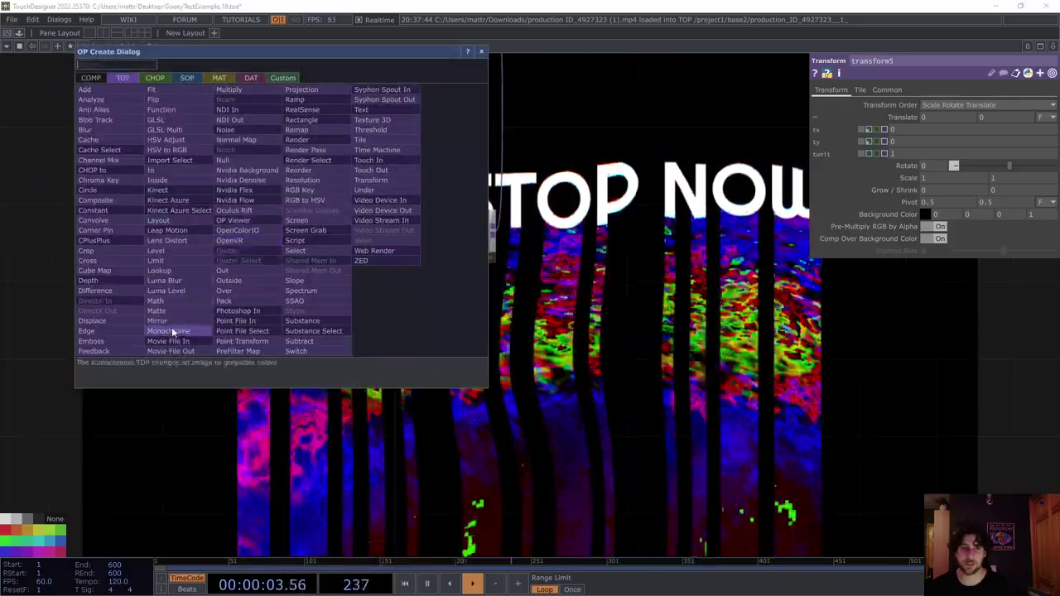
left_click(172, 331)
left_click(299, 257)
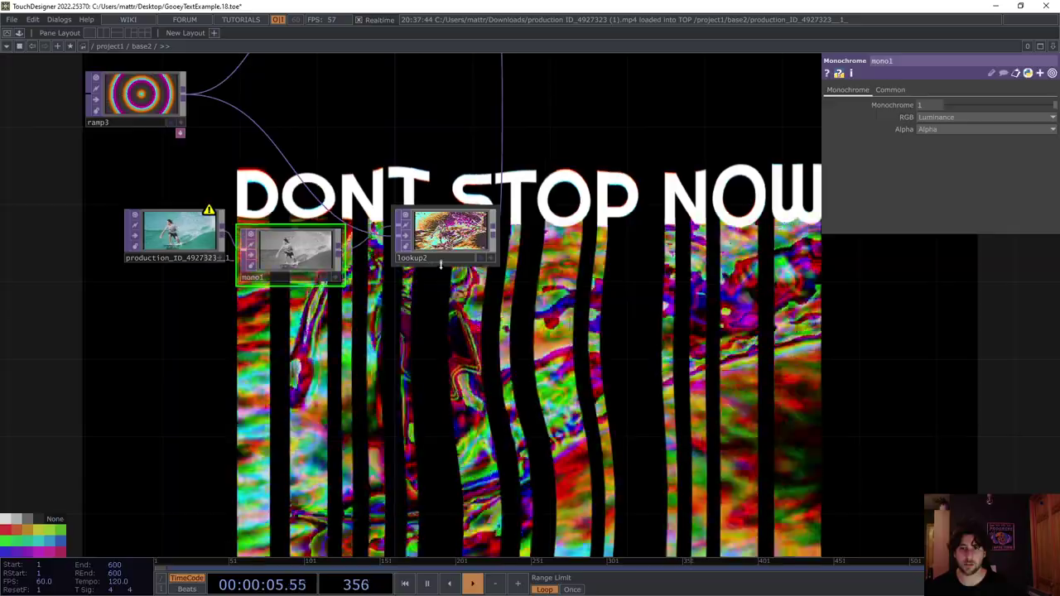
left_click_drag(515, 231, 348, 58)
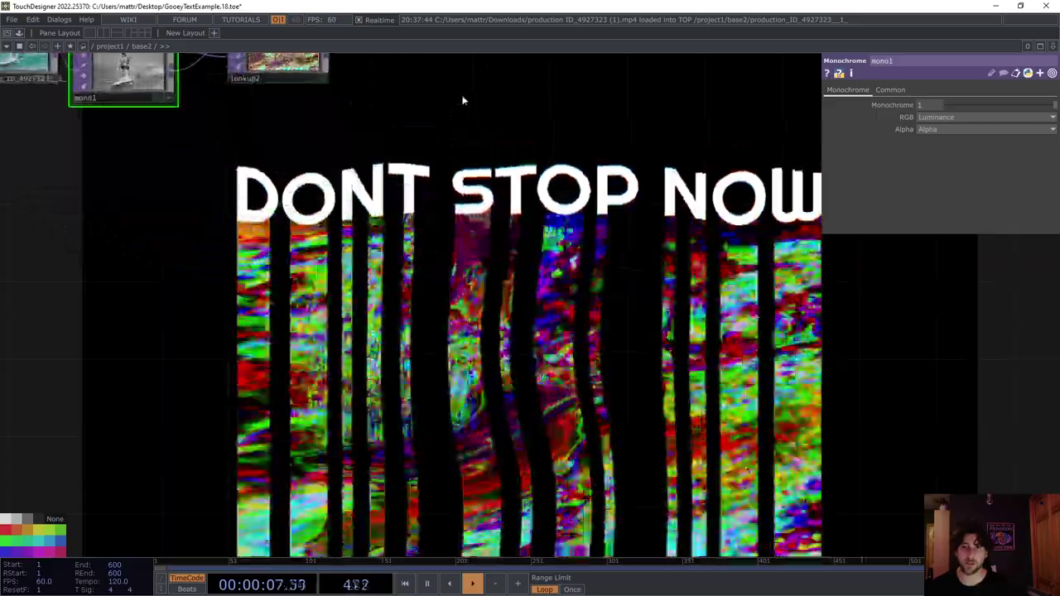
left_click_drag(473, 95, 474, 311)
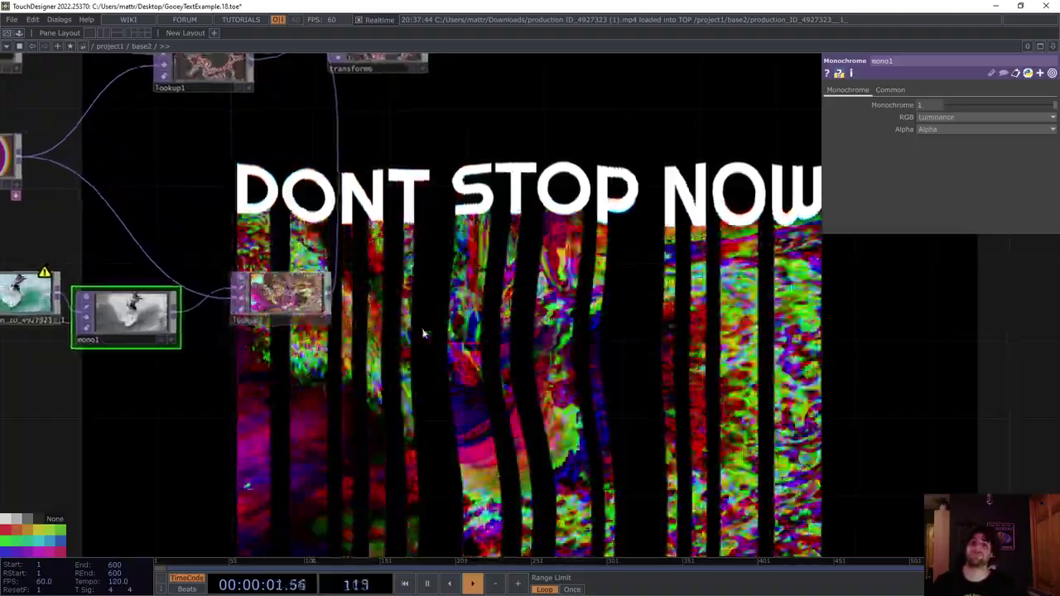
left_click_drag(259, 323, 280, 326)
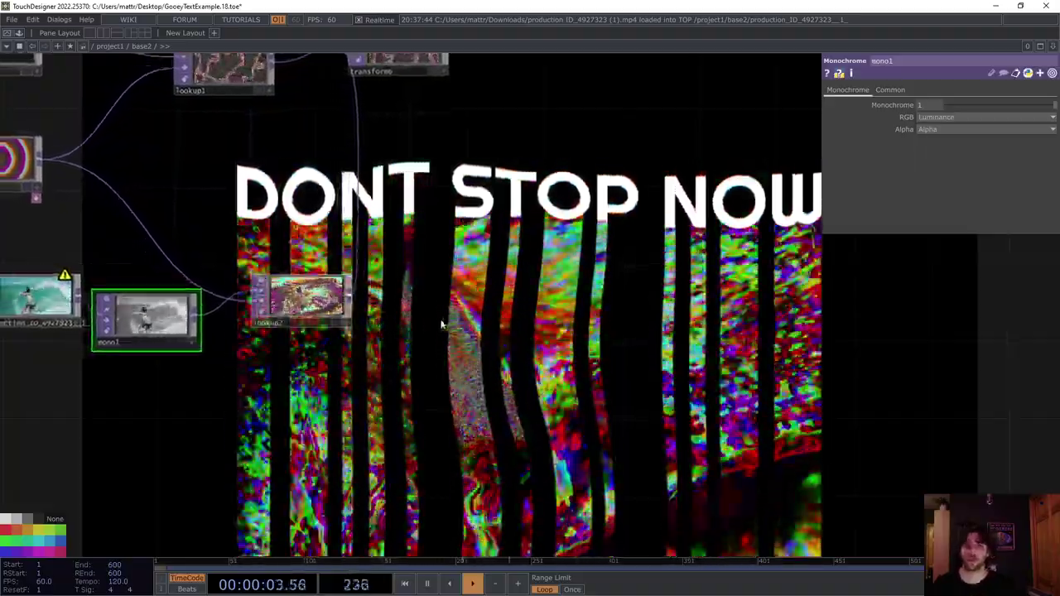
left_click_drag(591, 279, 581, 287)
left_click_drag(572, 353, 549, 450)
left_click_drag(480, 329, 462, 307)
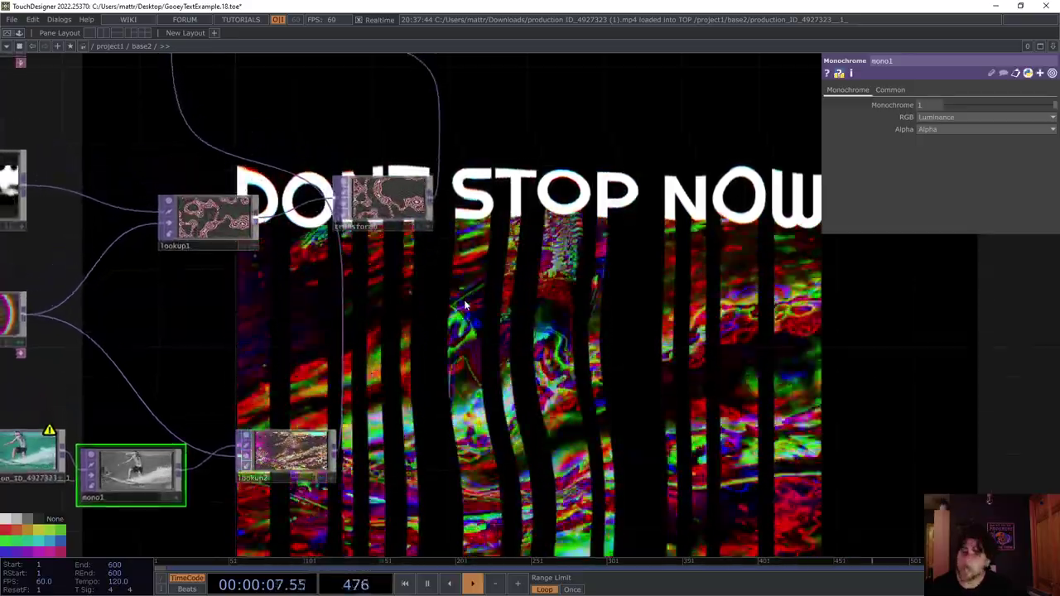
scroll(466, 307, "down", 5)
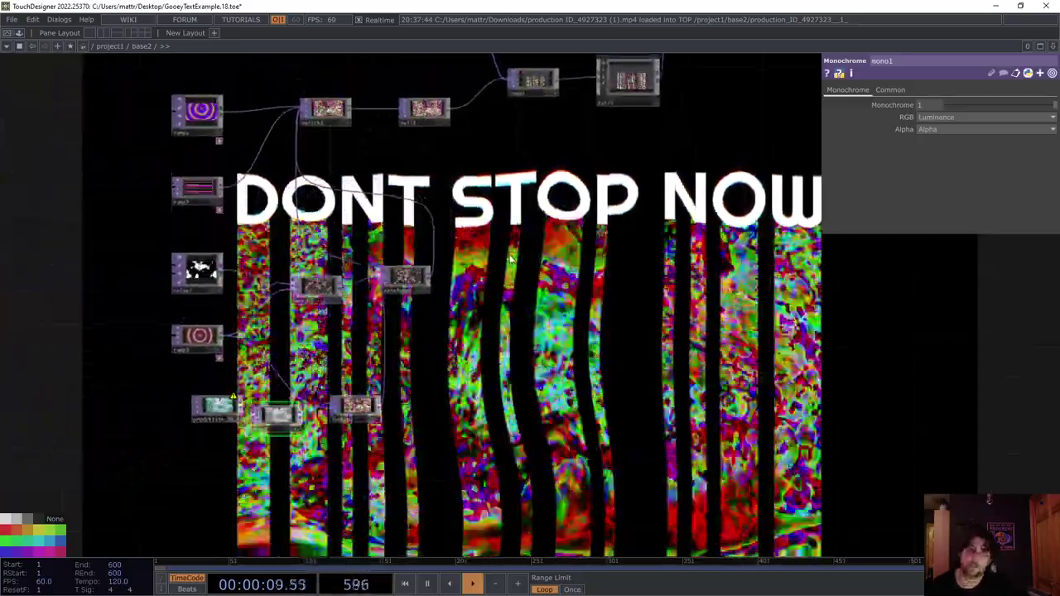
left_click_drag(511, 259, 511, 262)
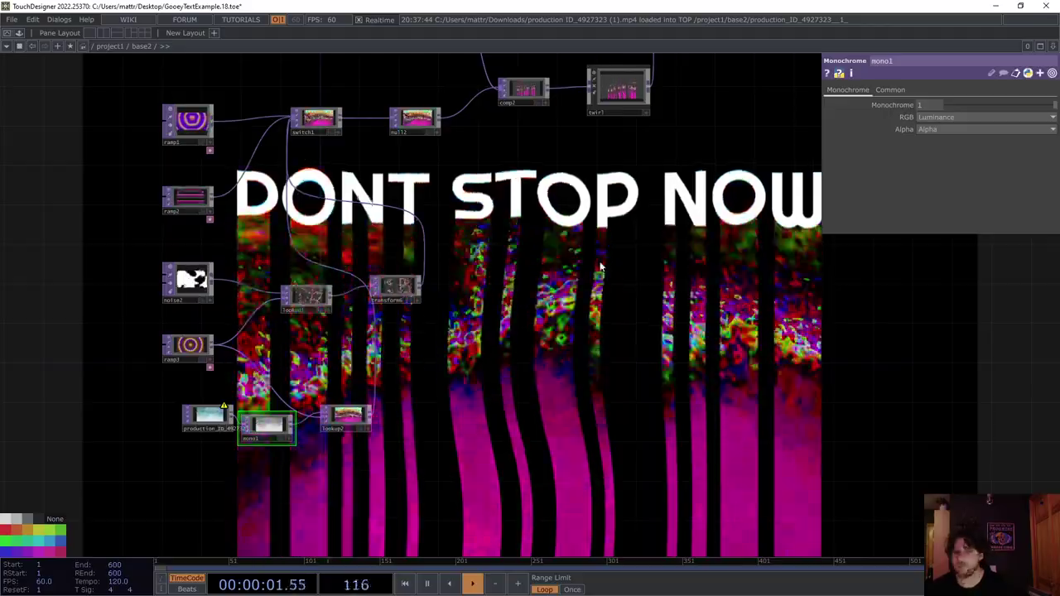
Step: Switch transform5's horizontal translate from its constant back to the expression absTime.seconds*.2
scroll(536, 246, "down", 8)
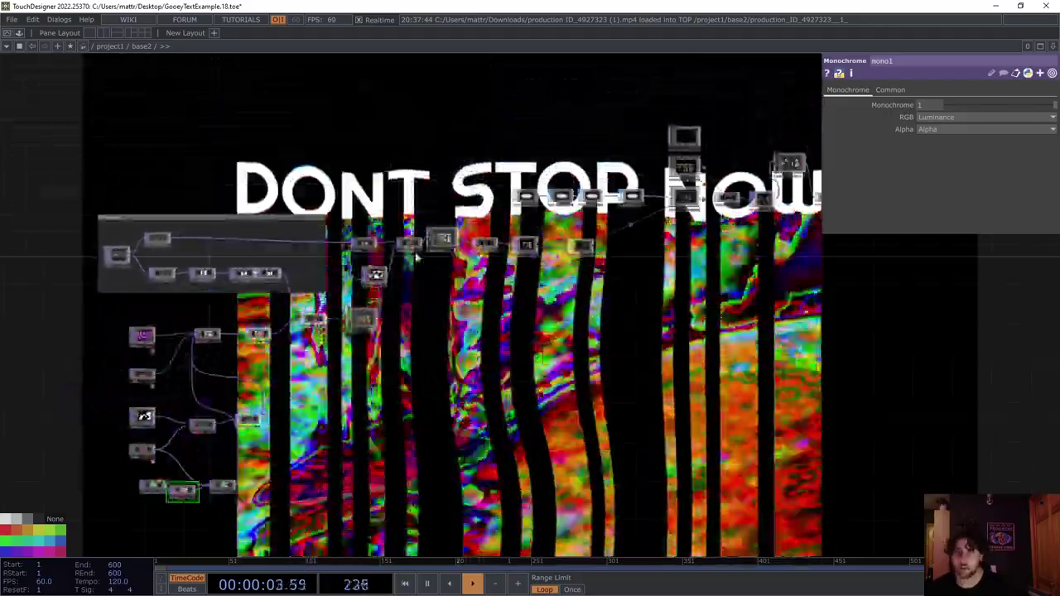
scroll(445, 246, "up", 10)
left_click_drag(567, 320, 502, 338)
left_click(486, 270)
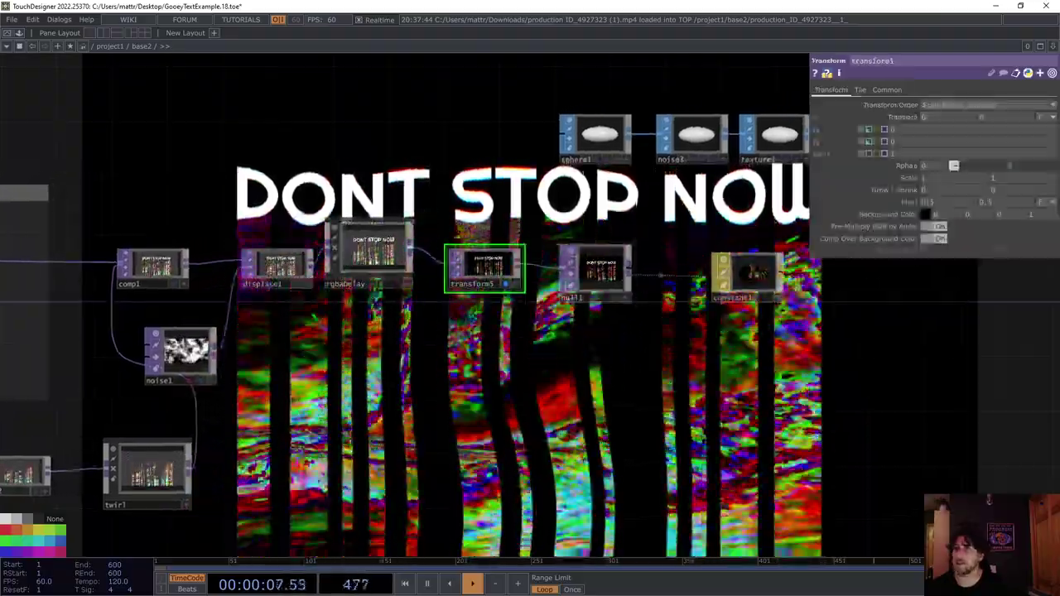
left_click(869, 130)
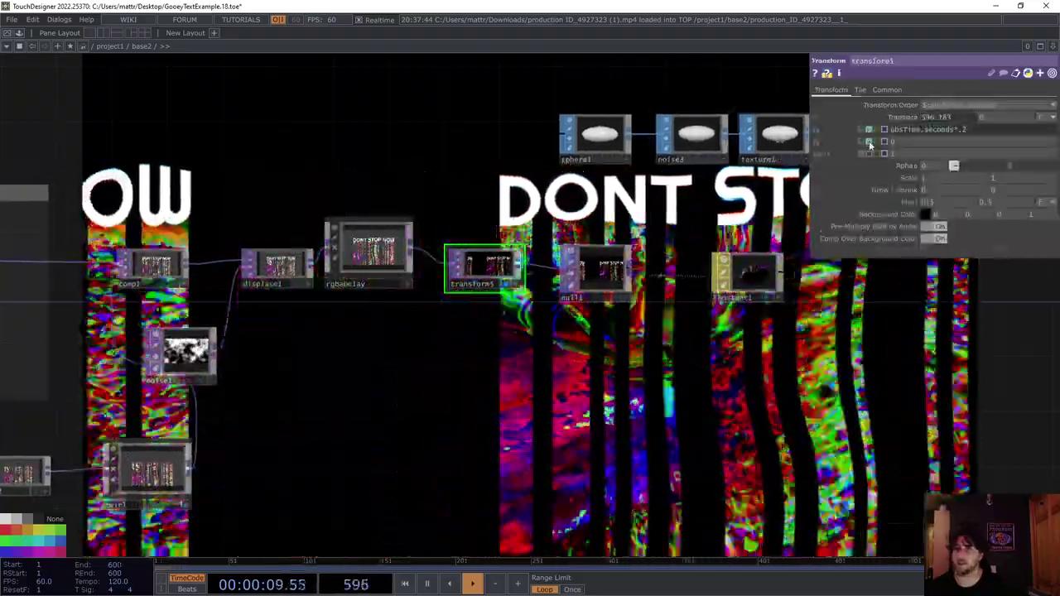